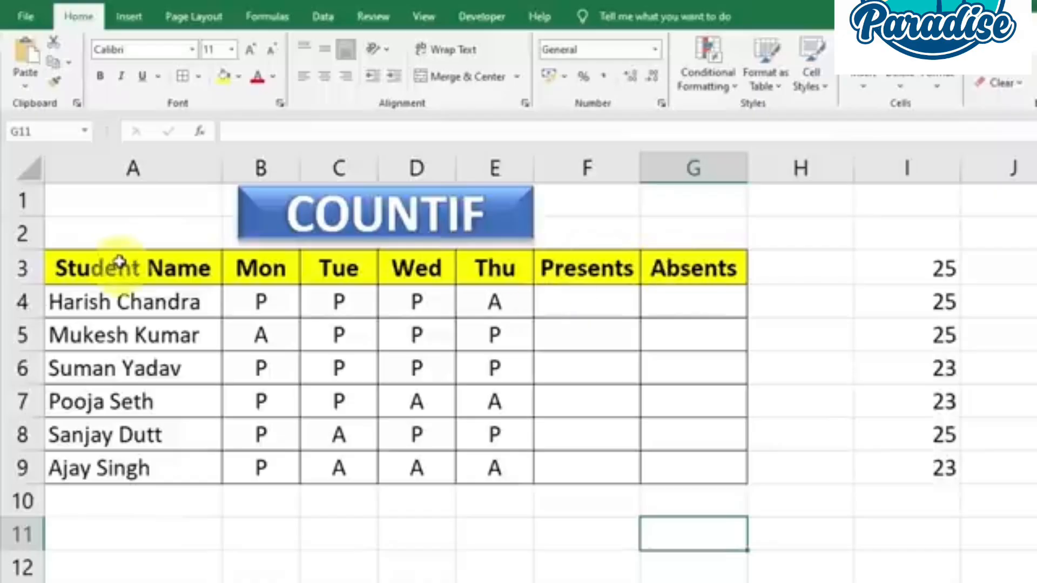
left_click_drag(111, 270, 676, 470)
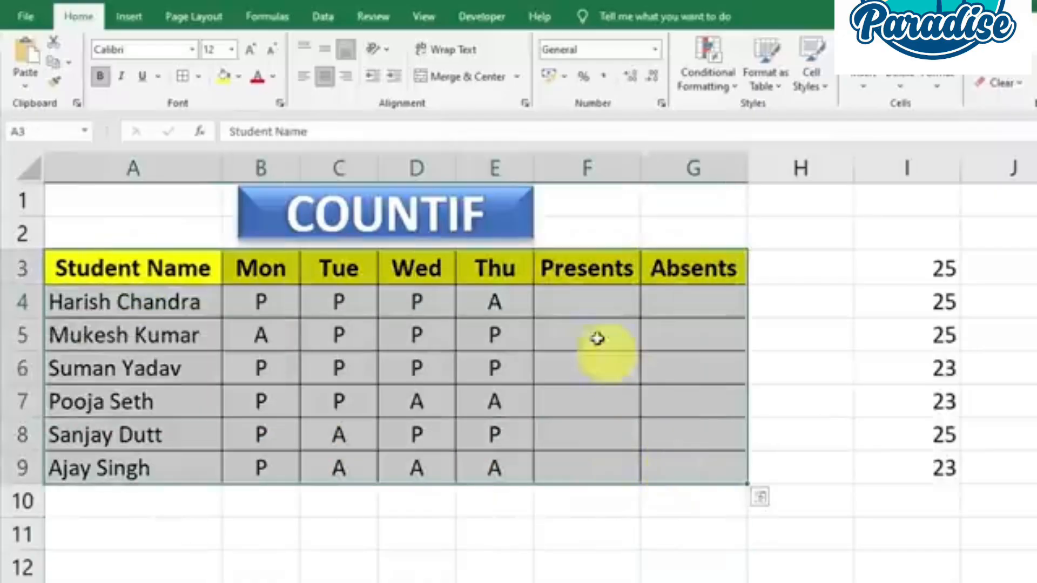
left_click(597, 334)
left_click(582, 303)
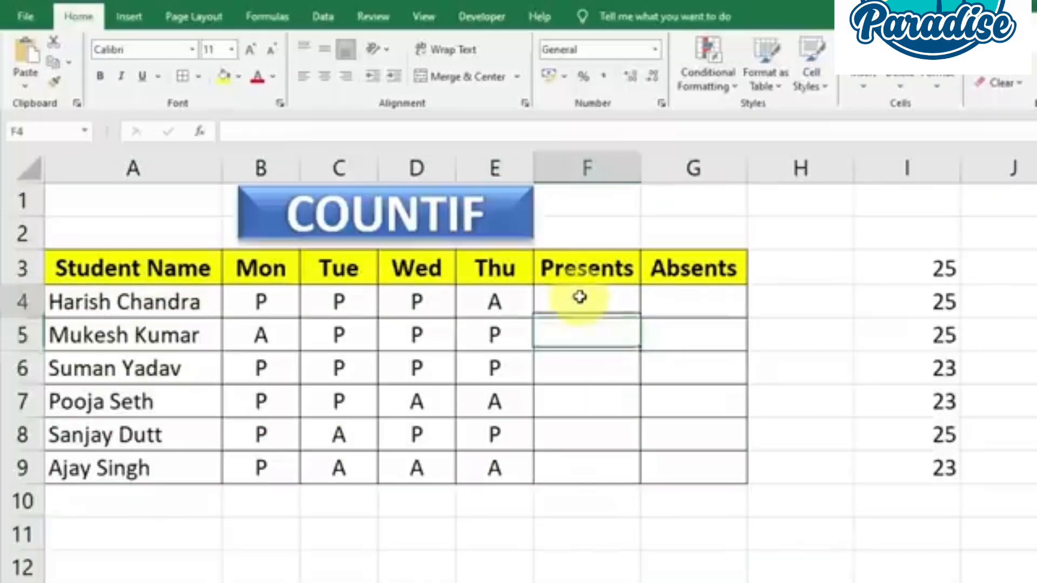
left_click(675, 304)
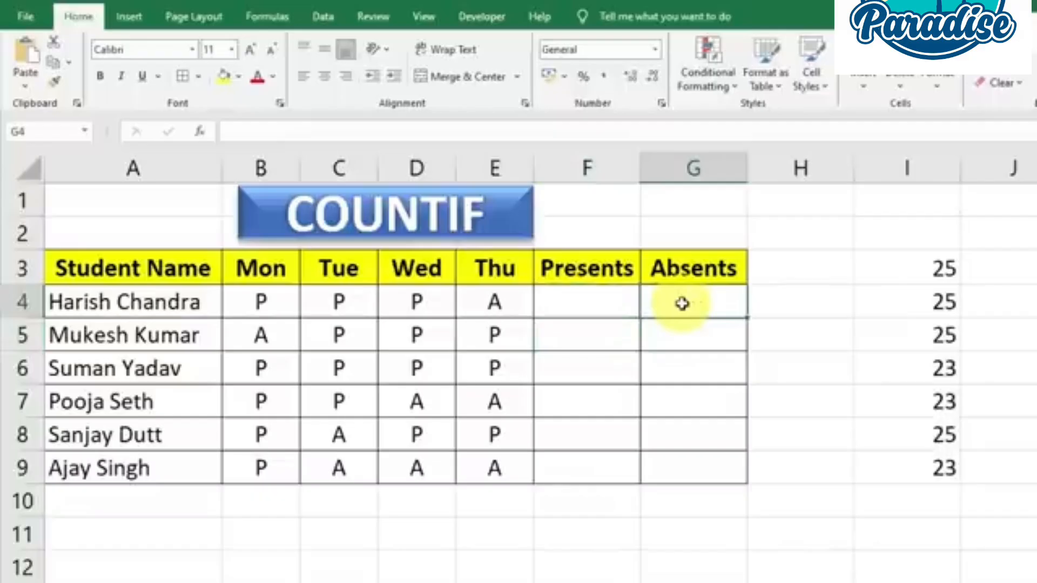
left_click_drag(261, 297, 494, 464)
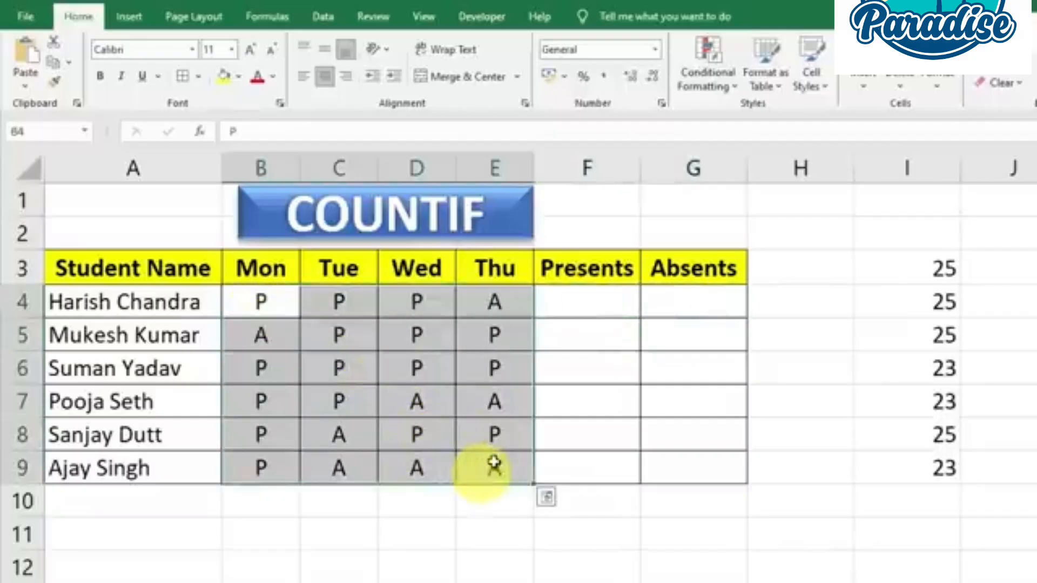
Enter =COUNTIF(B4:E4,"P") in cell F4 to count the first student's present days
left_click(595, 301)
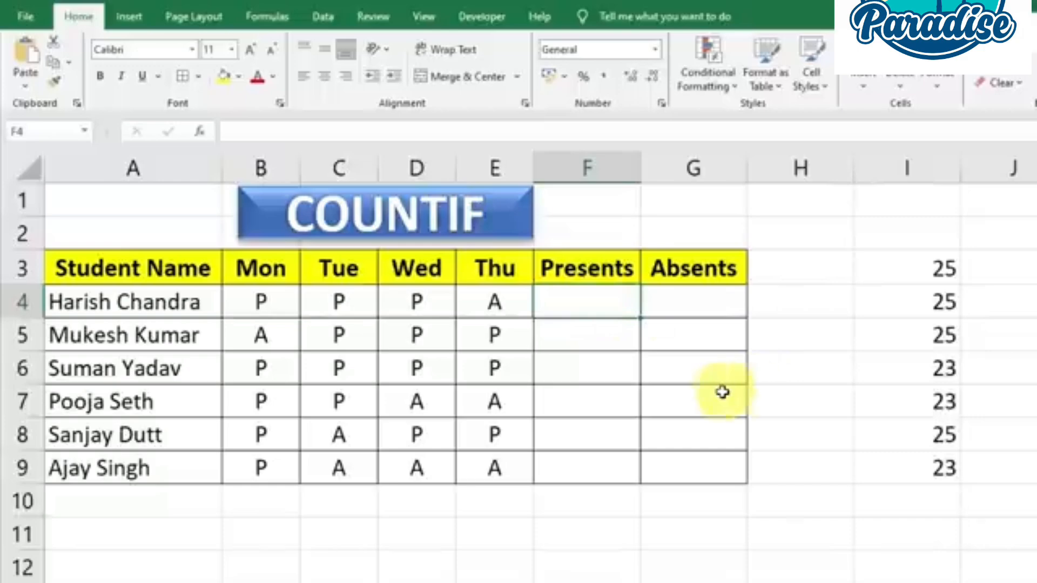
key("F2")
type("=")
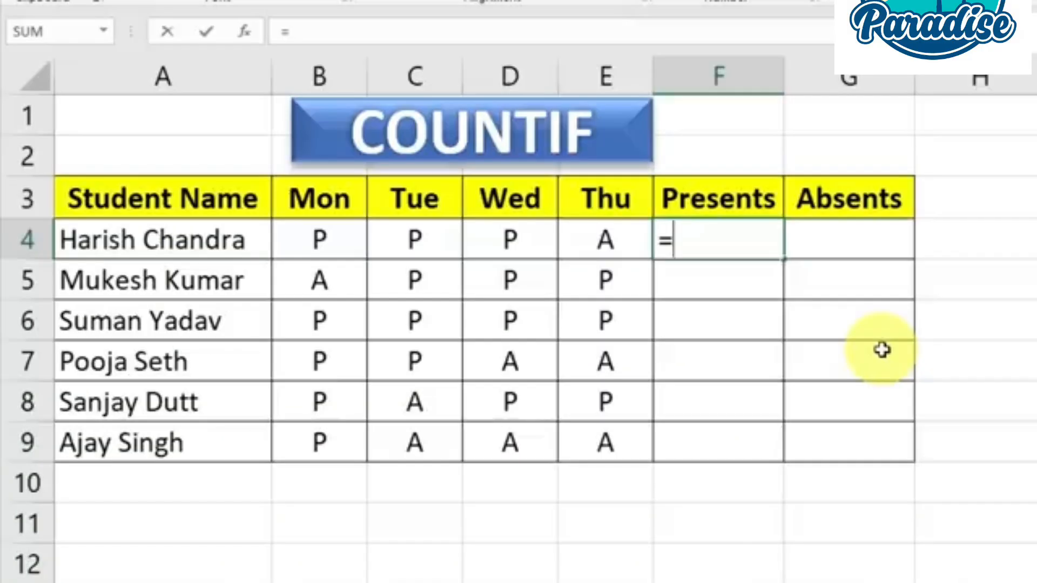
type("COUN")
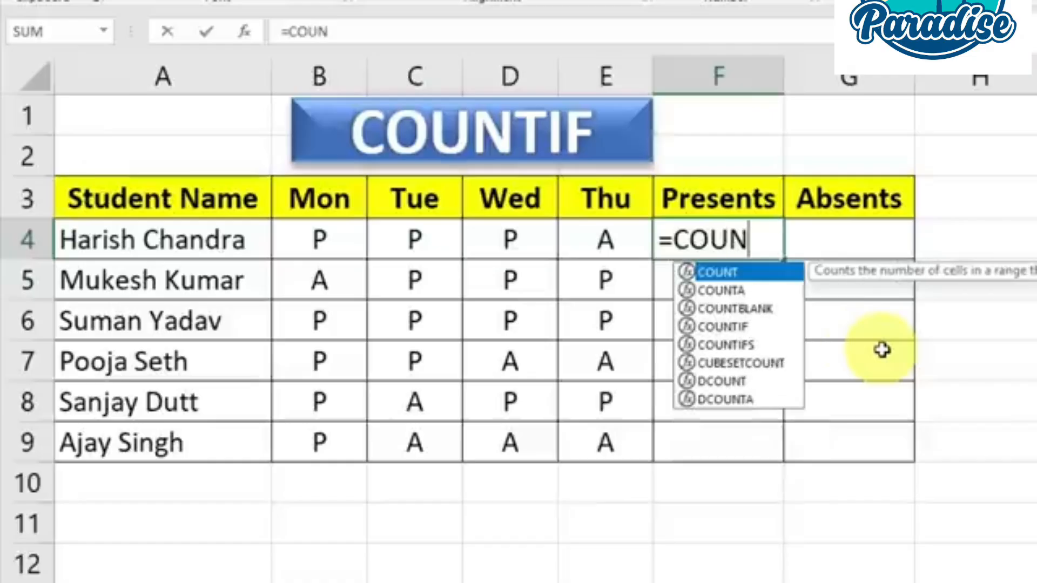
type("TIF")
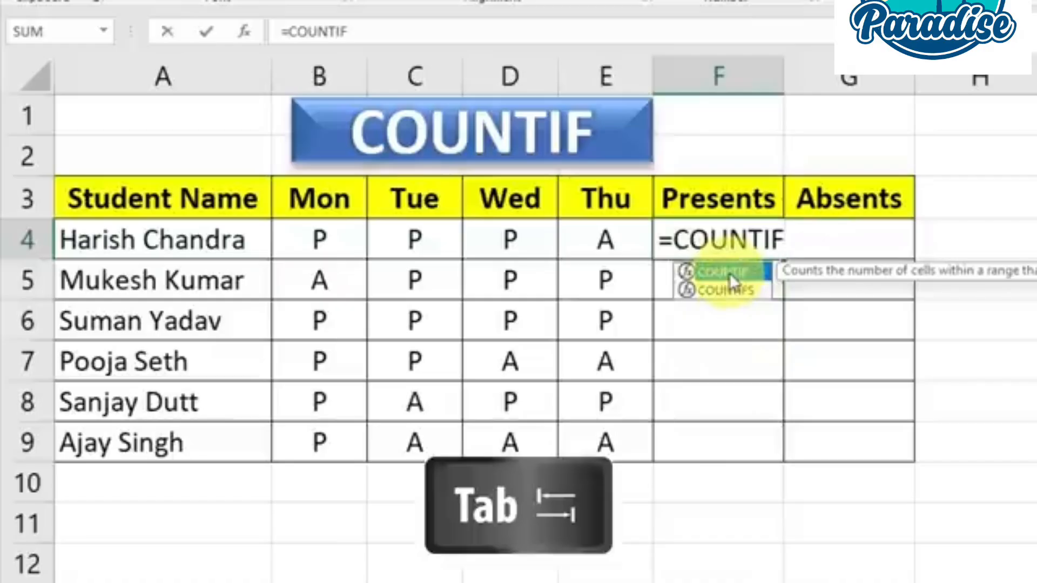
key("Tab")
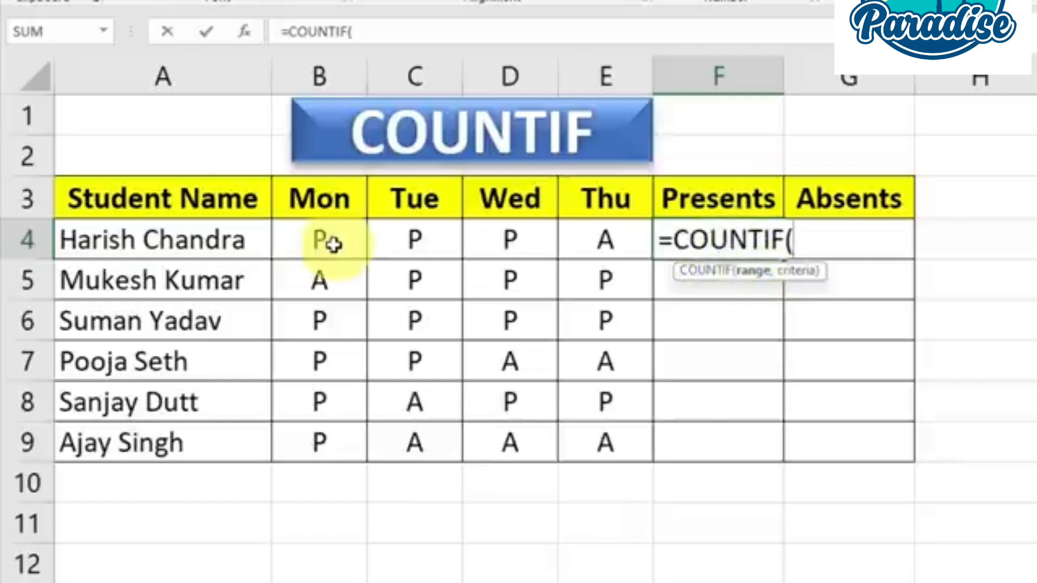
left_click_drag(319, 238, 601, 240)
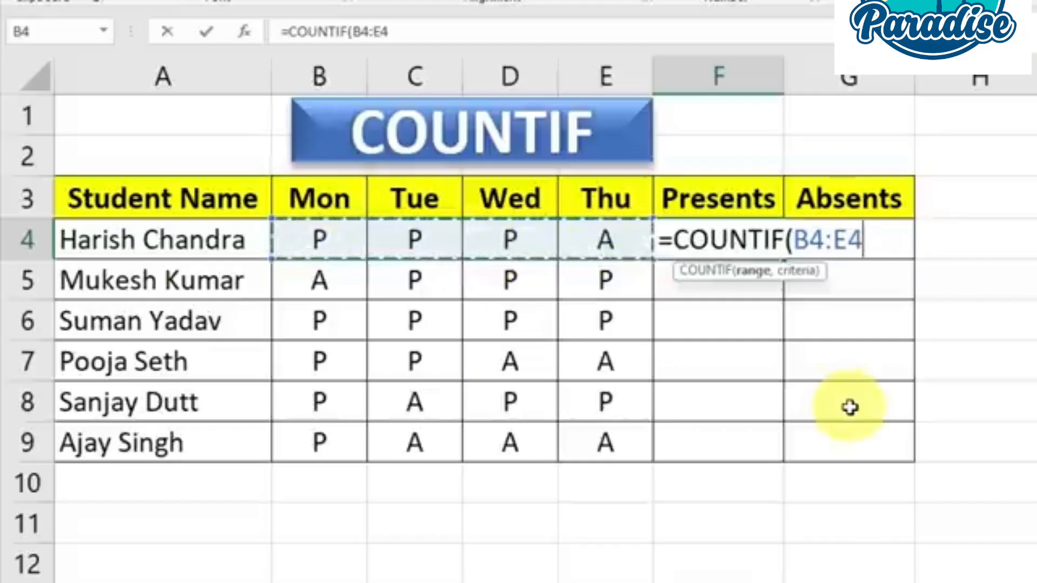
type(",")
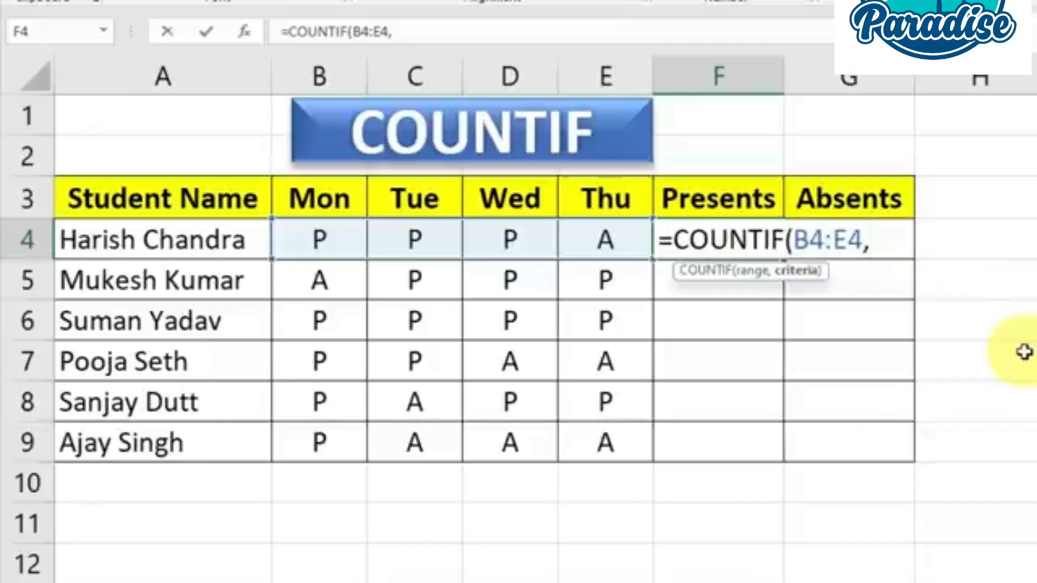
type("\"P")
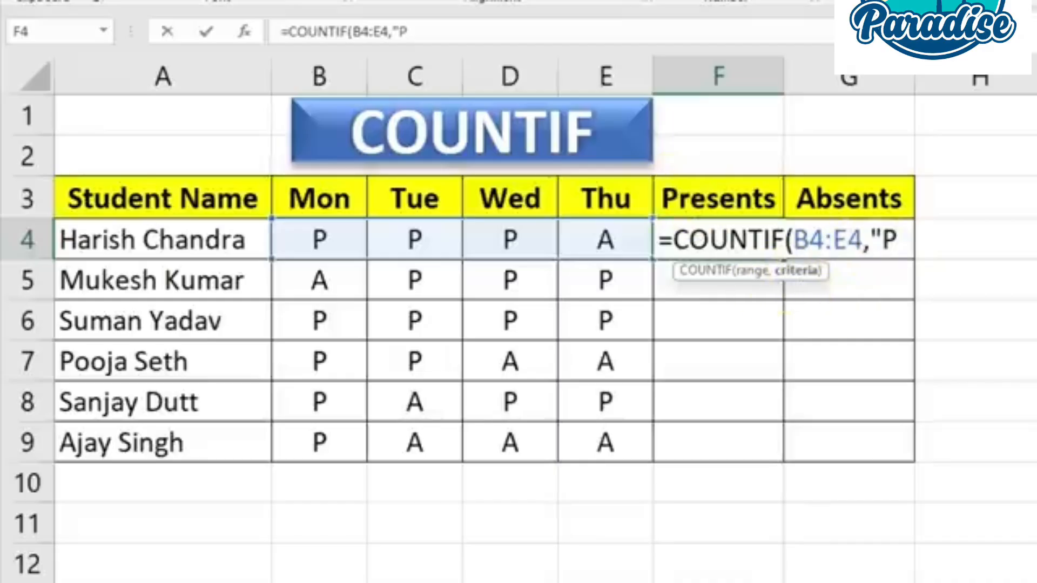
type("\"")
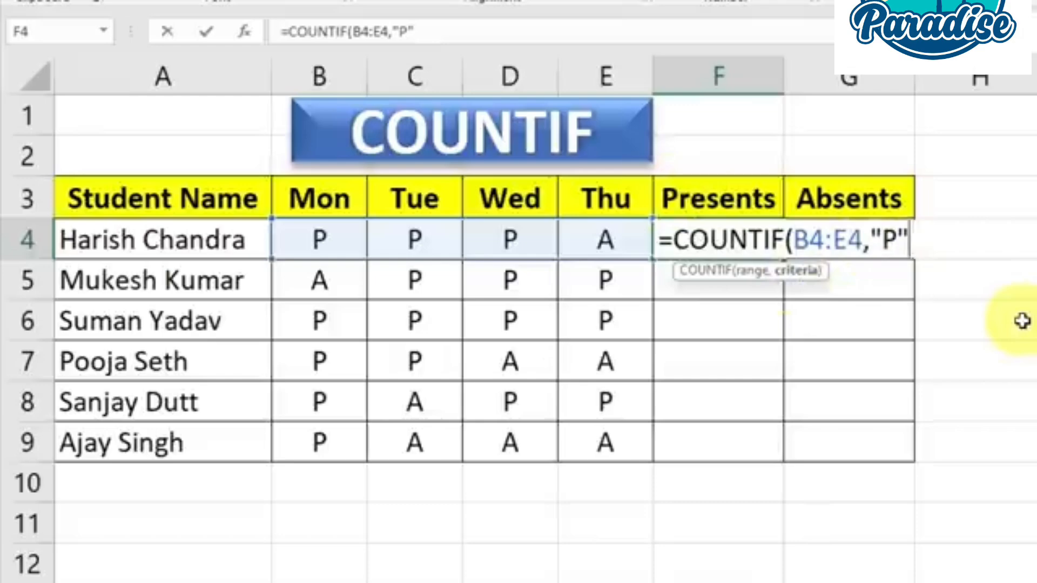
type(")")
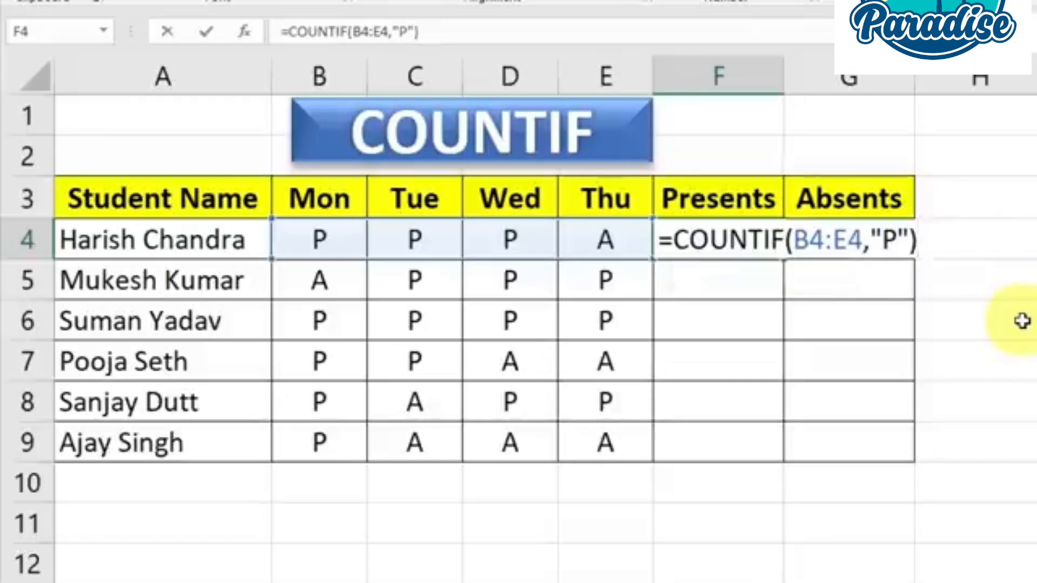
key("Return")
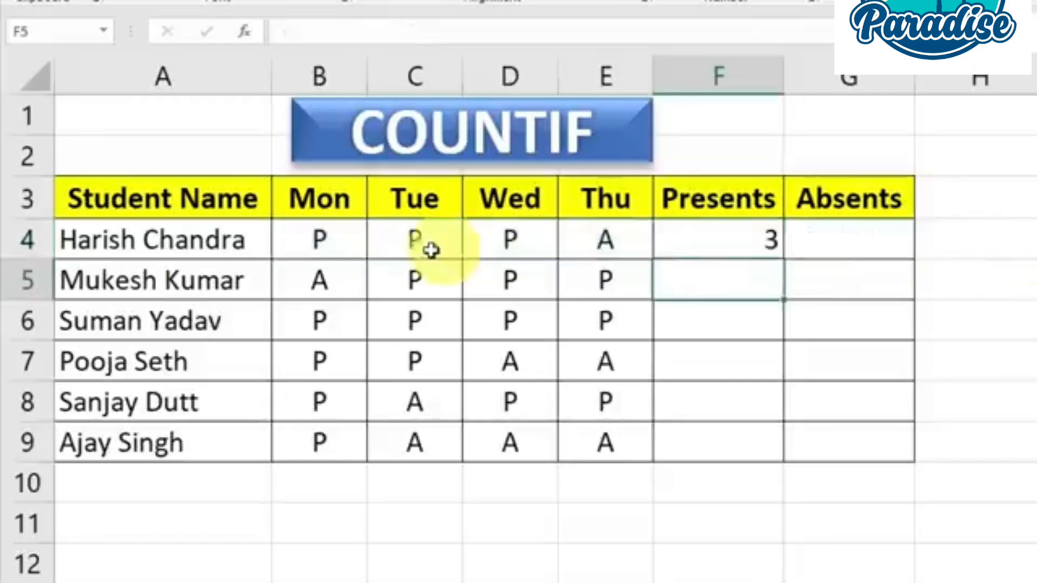
left_click_drag(317, 238, 597, 243)
double_click(315, 237)
left_click_drag(315, 237, 448, 242)
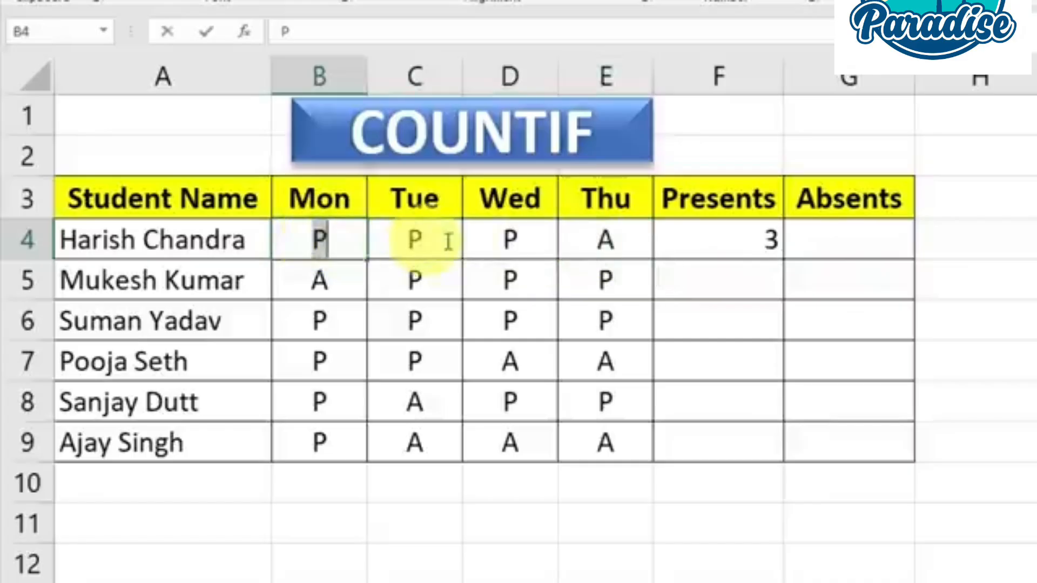
left_click(504, 234)
left_click(724, 242)
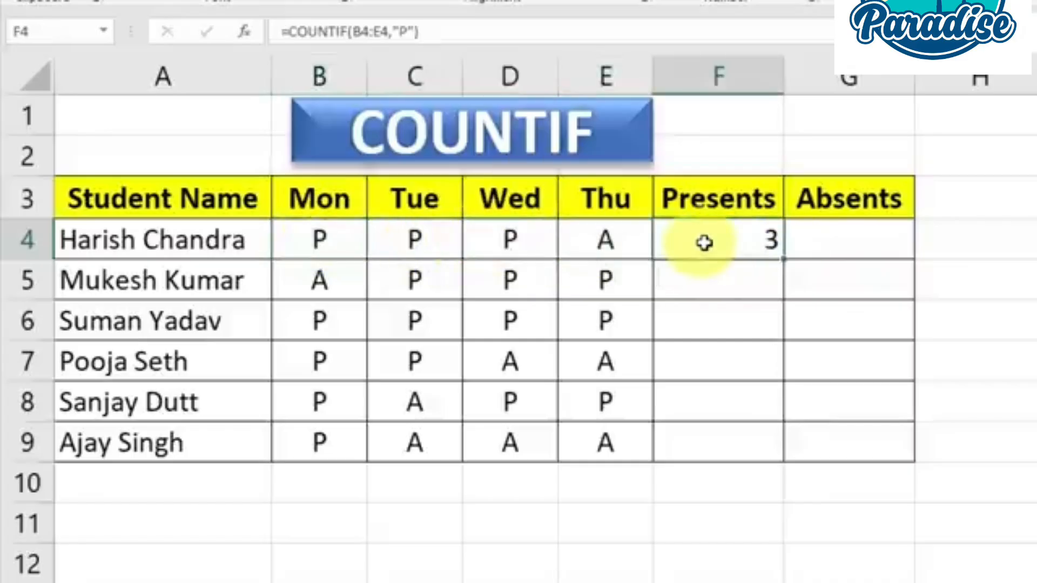
Enter =COUNTIF(B4:E4,"A") in cell G4 to count the first student's absent days
left_click(842, 243)
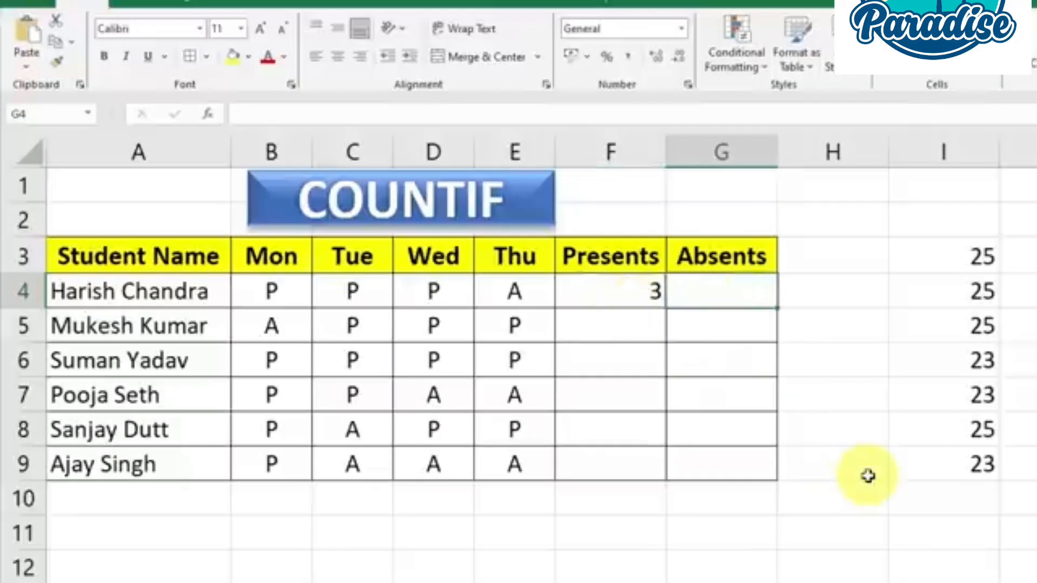
type("=CO")
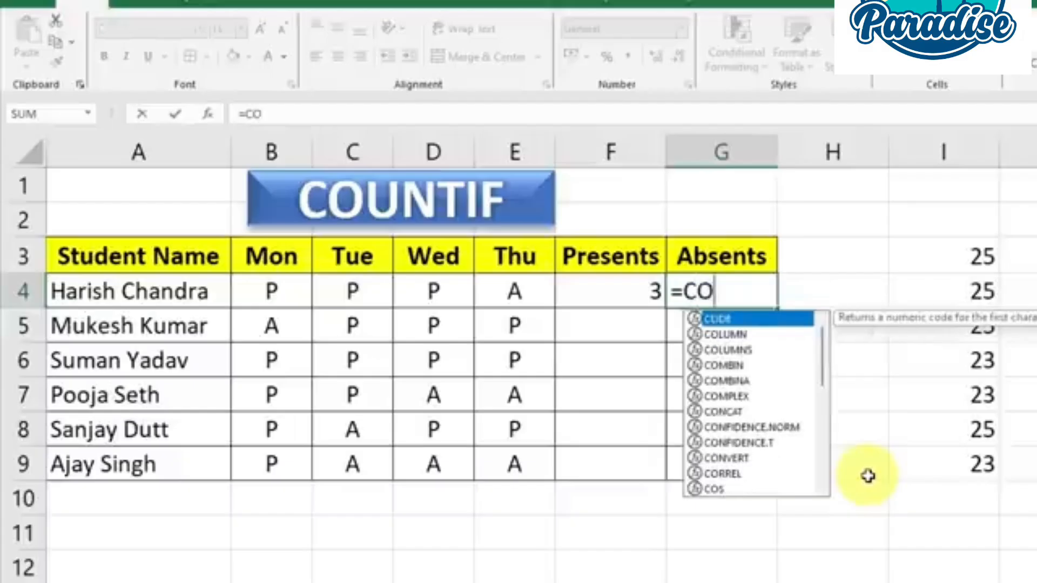
type("UNTIF")
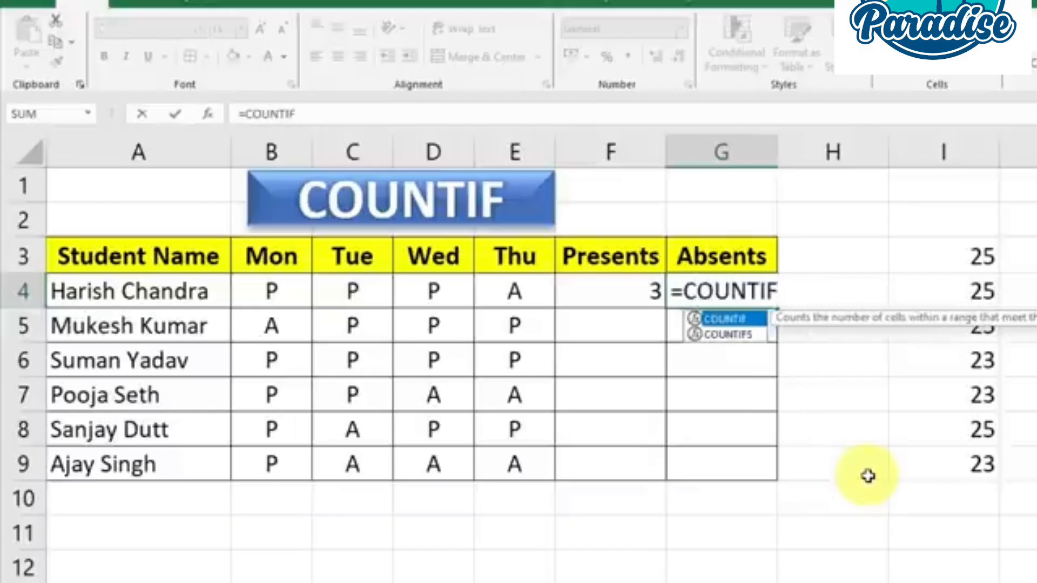
type("(")
left_click_drag(272, 292, 482, 301)
type(",\"A")
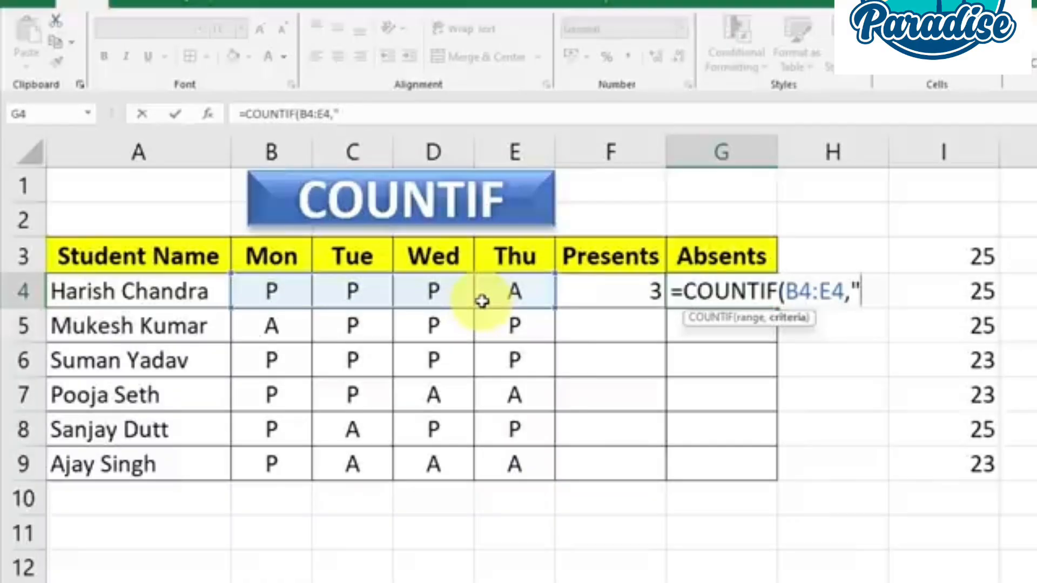
type("\"")
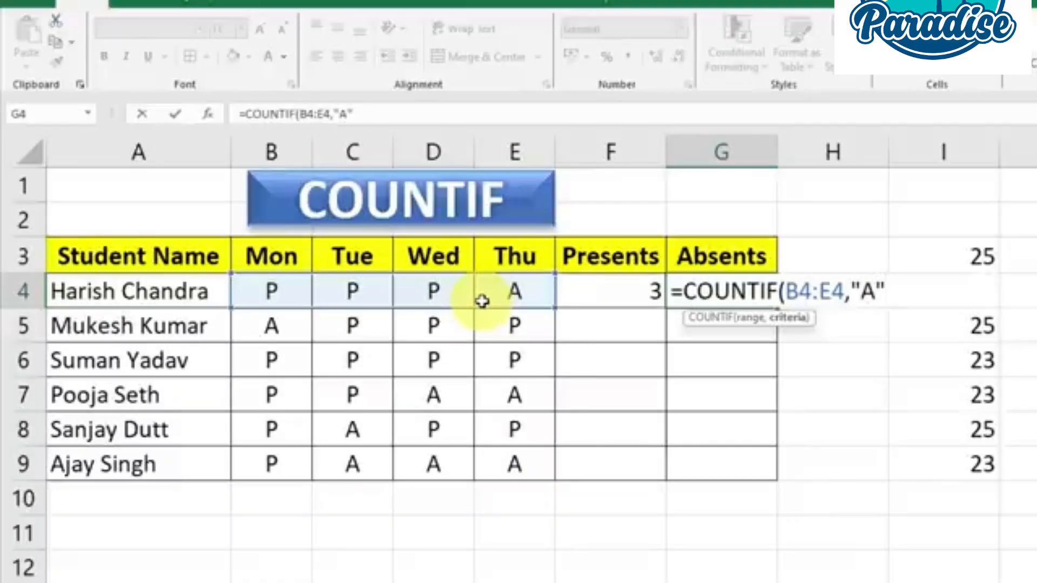
type(")")
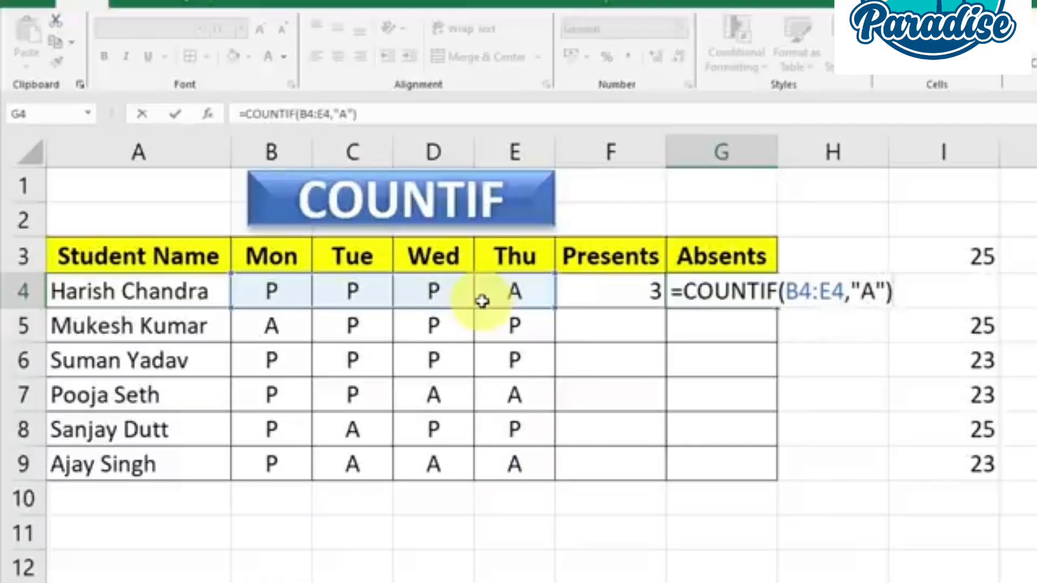
key("Return")
Fill the Presents and Absents formulas from F4:G4 down to row 9 for the remaining students
left_click(630, 291)
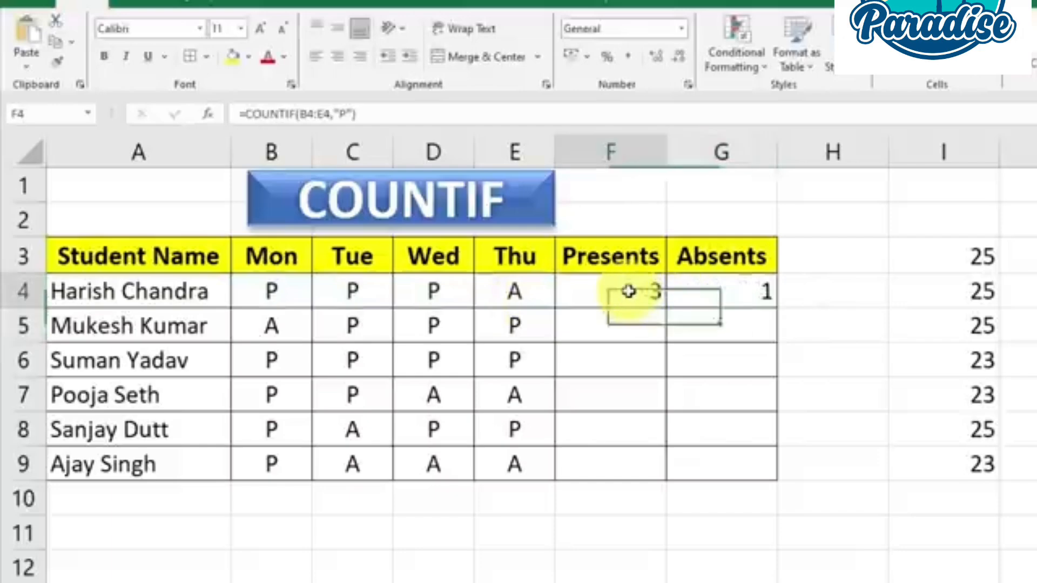
left_click(518, 294)
left_click(731, 296)
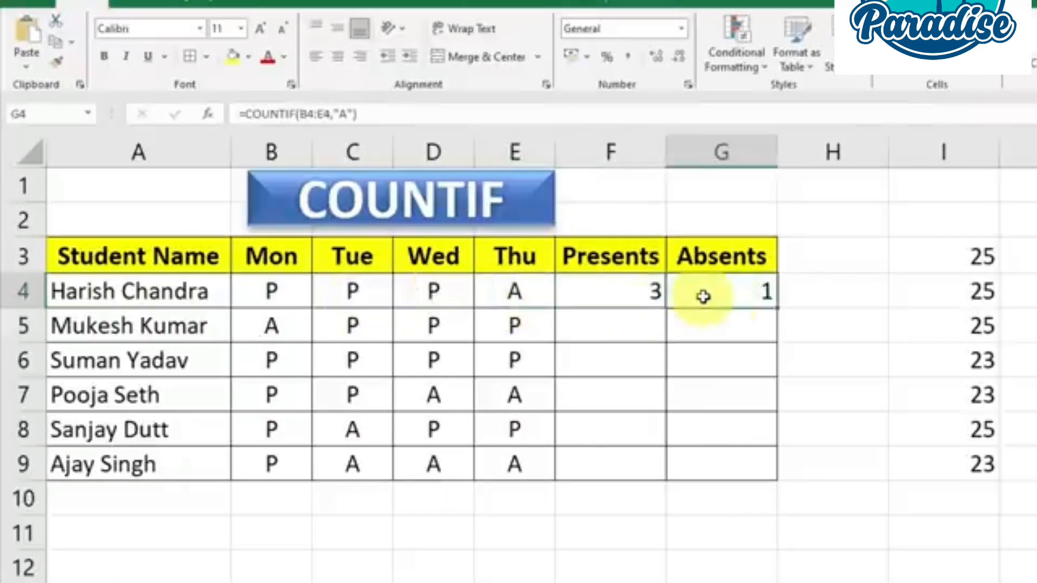
left_click_drag(655, 292, 771, 471)
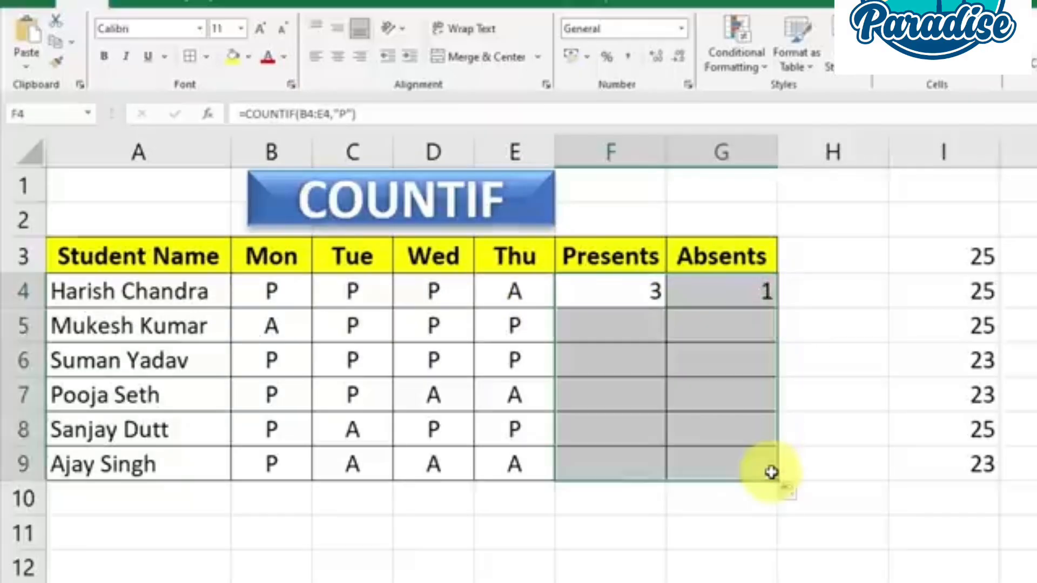
left_click(832, 457)
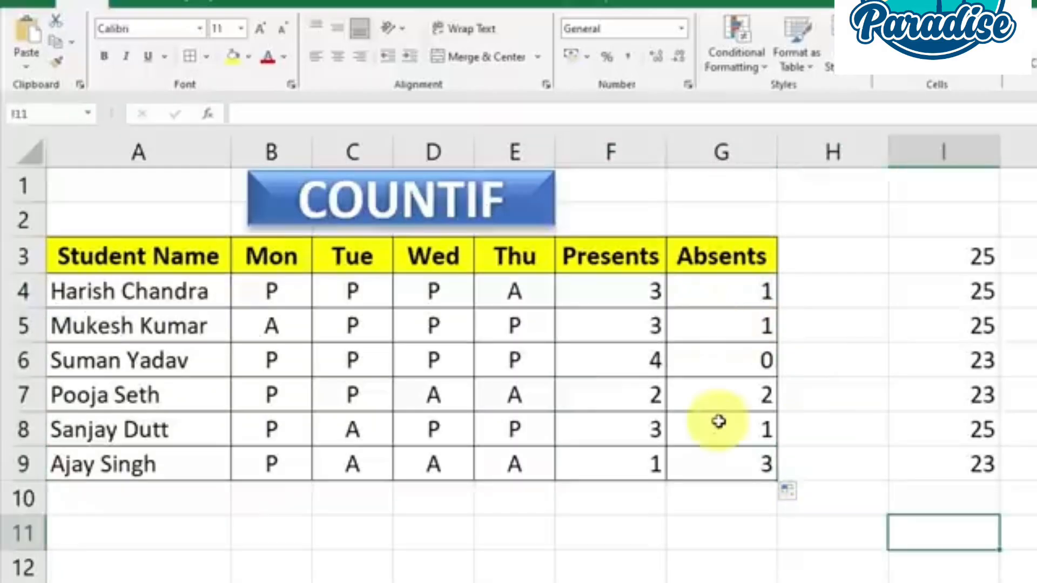
Enter =COUNTIF(I3:I9,"25") in cell I11 to count how often 25 occurs in the number list
left_click_drag(970, 266, 978, 462)
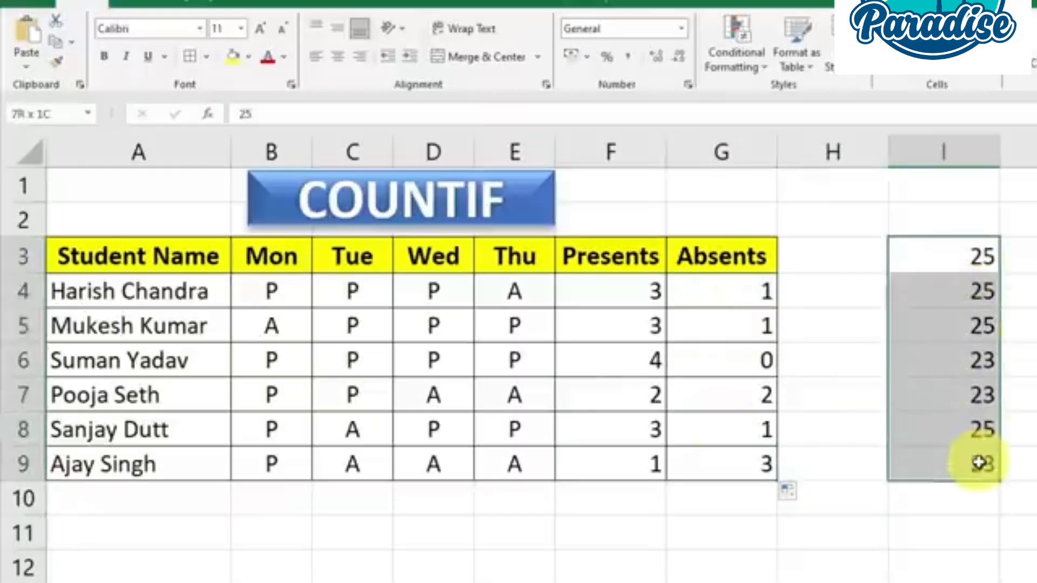
left_click_drag(976, 249, 983, 326)
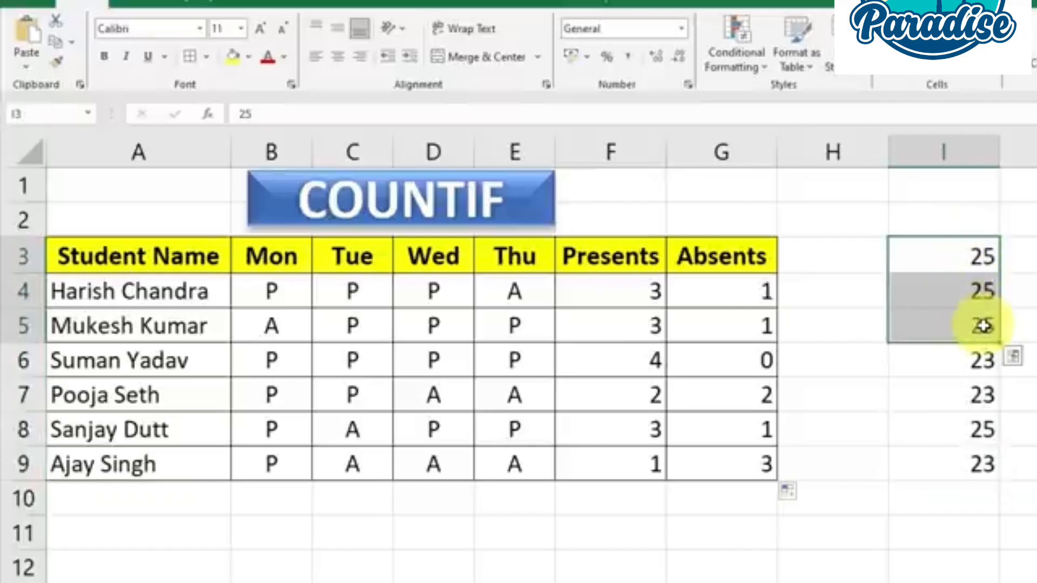
left_click(956, 527)
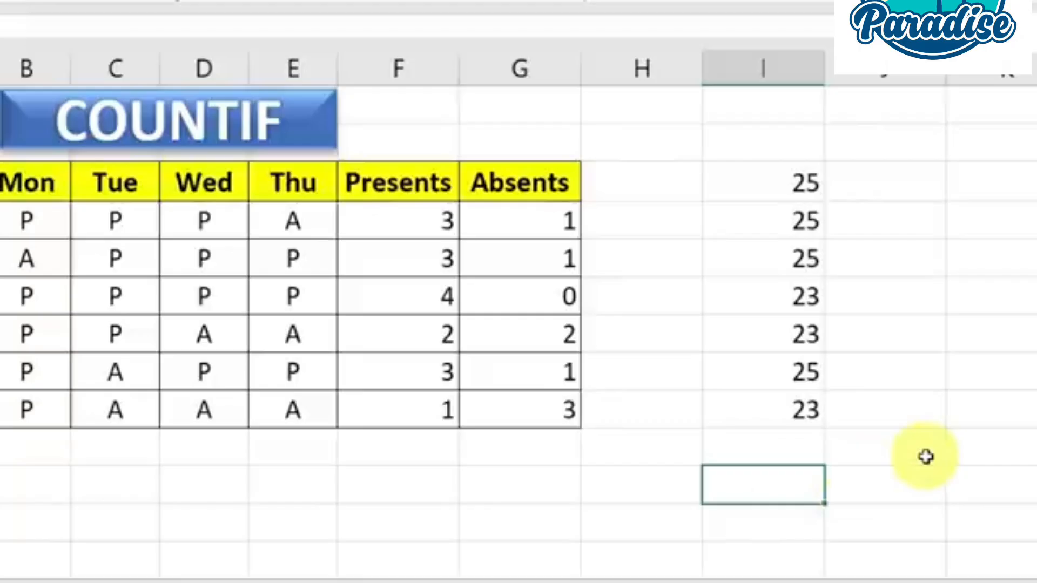
type("=couni")
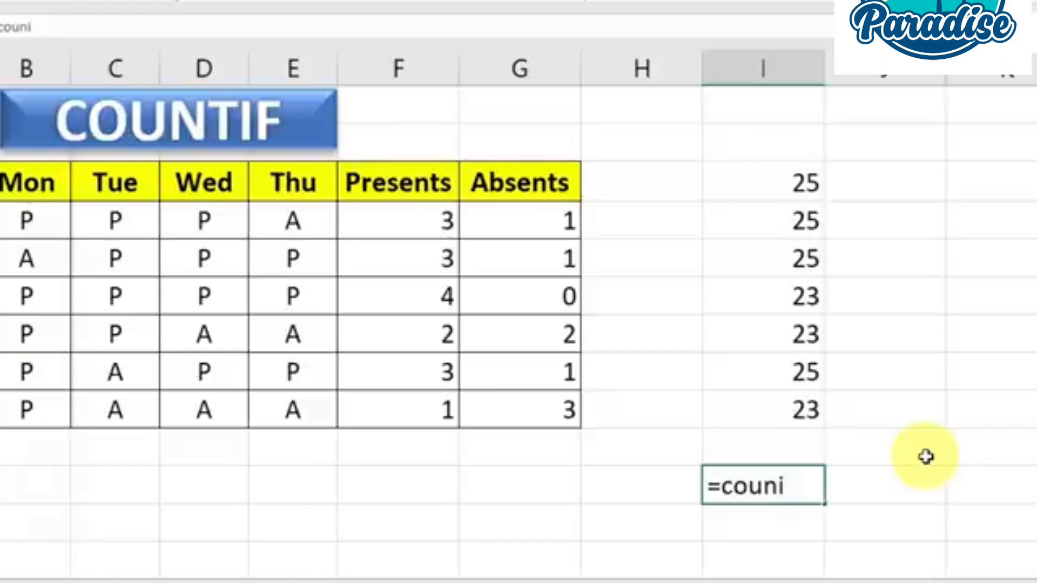
key("BackSpace")
type("tif")
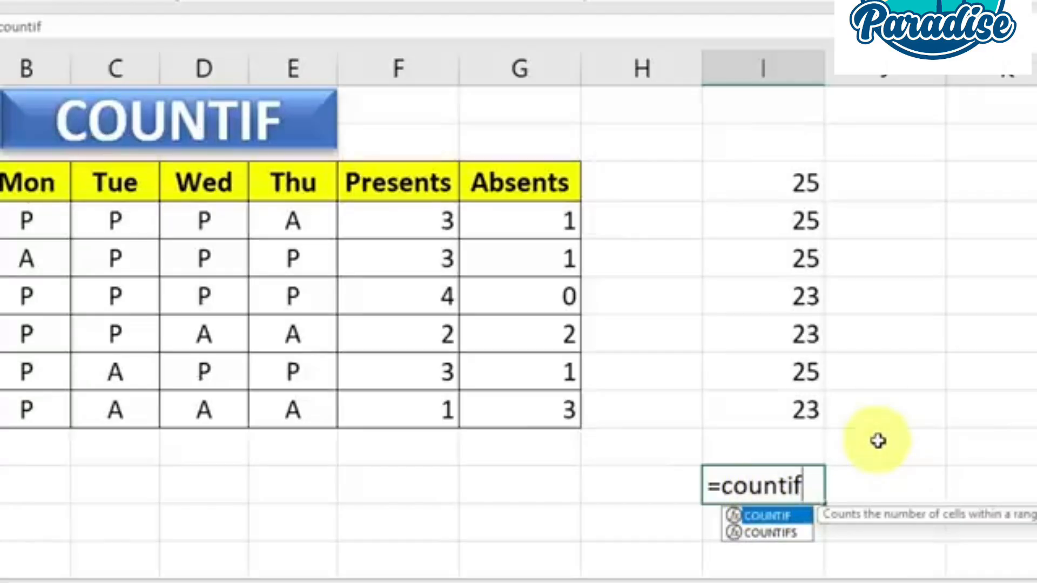
type("(")
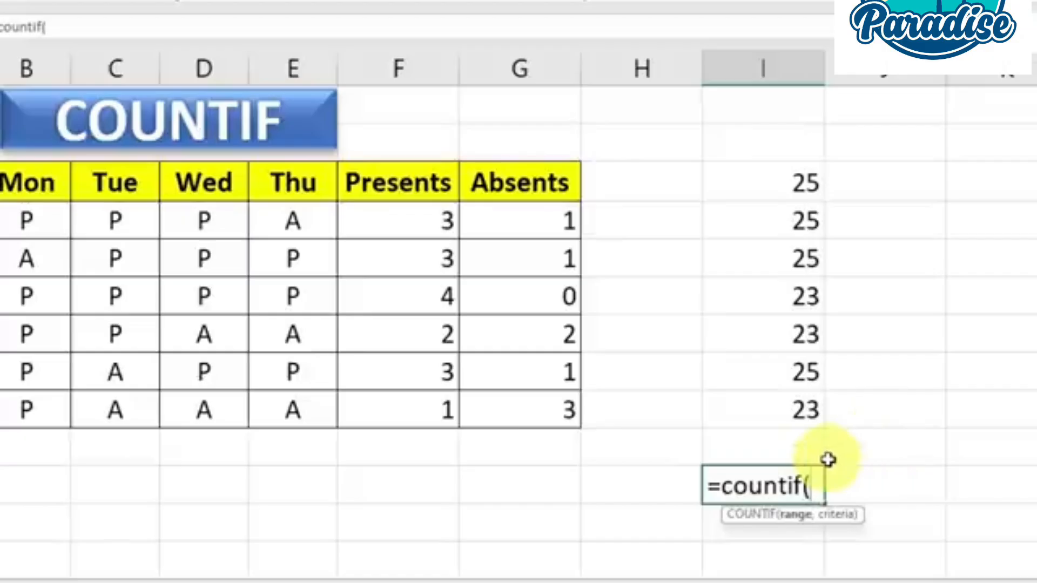
left_click_drag(752, 179, 794, 411)
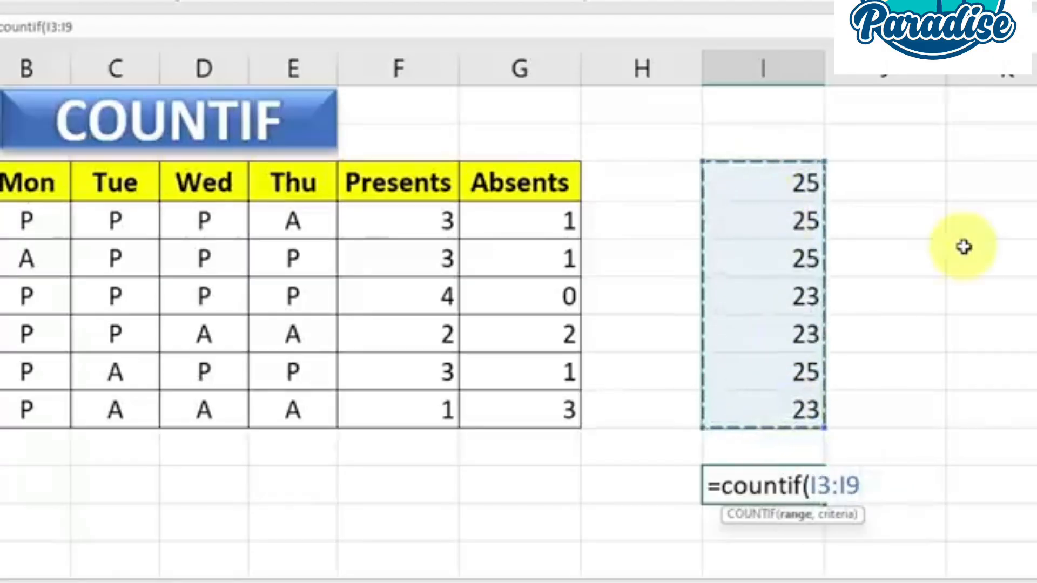
type(",")
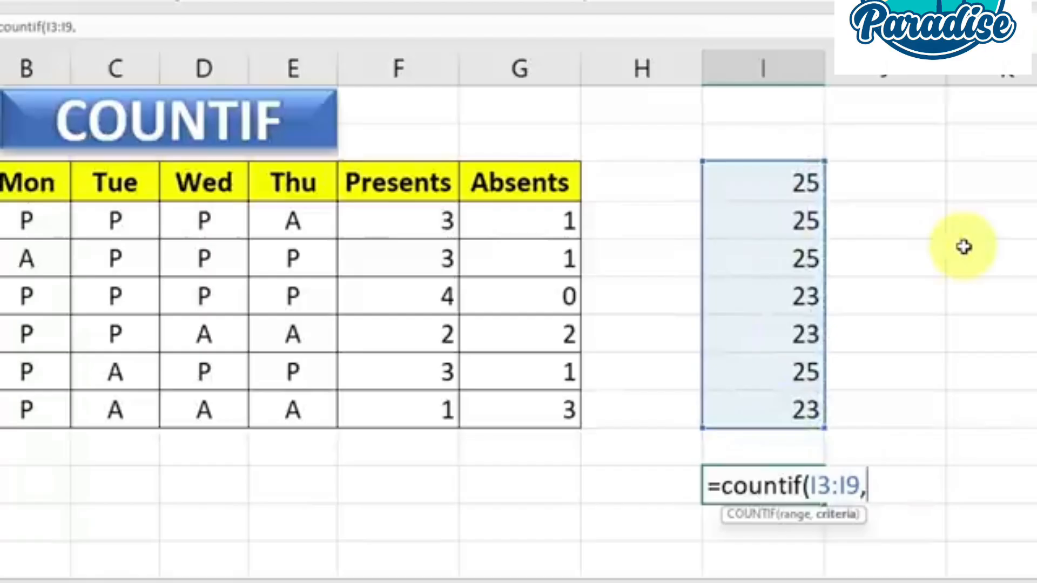
type("\"25")
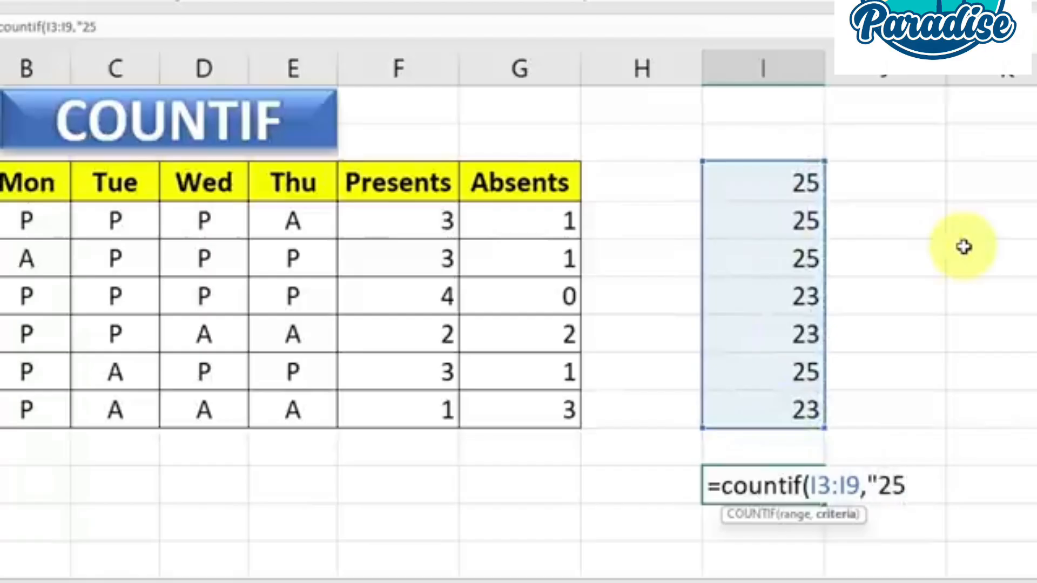
type("\"")
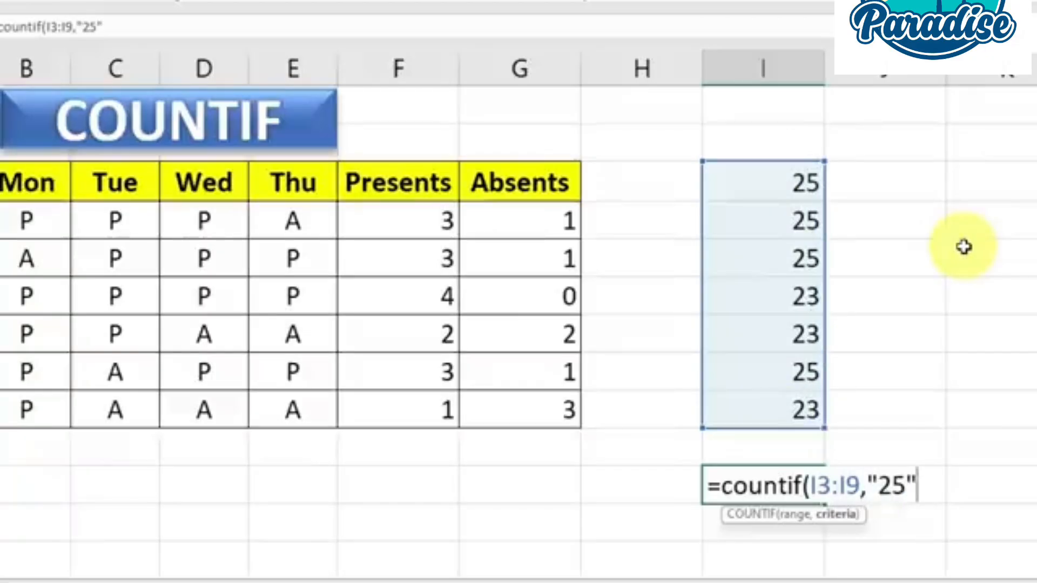
type(")")
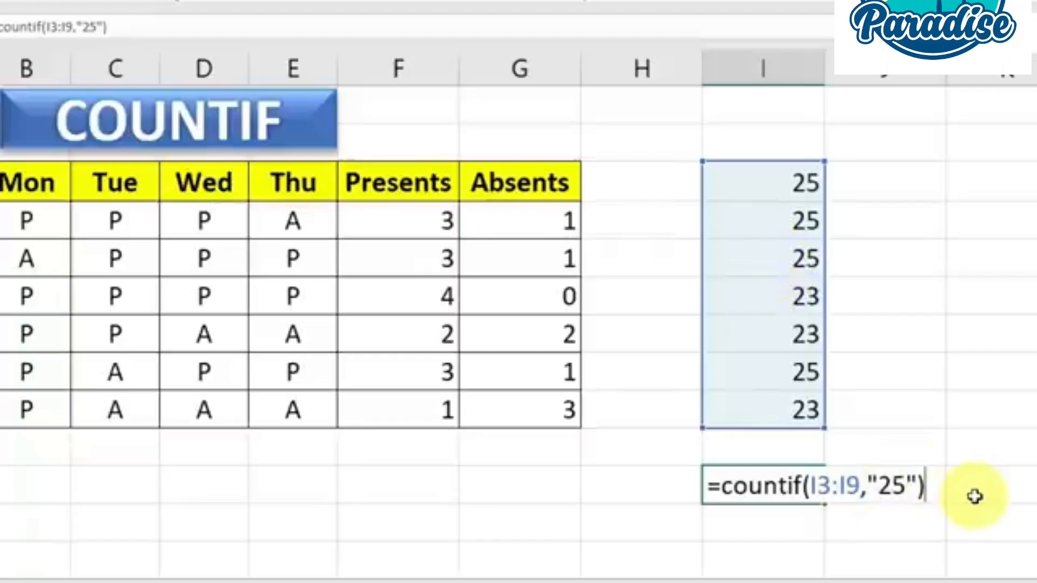
key("Return")
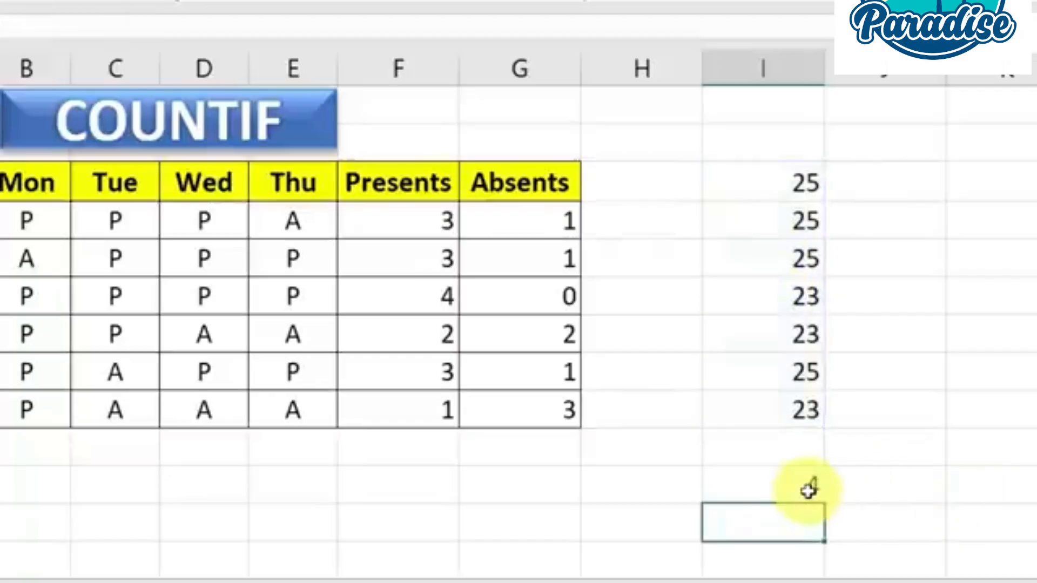
left_click(799, 485)
left_click_drag(783, 186, 806, 408)
left_click(795, 486)
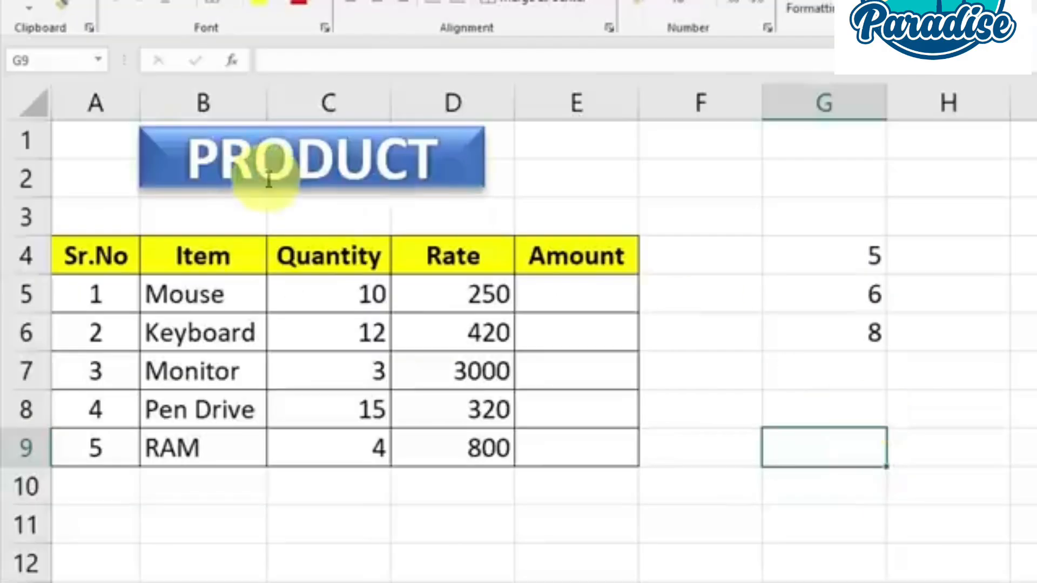
Enter =PRODUCT(C5,D5) in cell E5 to multiply the Mouse item's quantity by its rate
left_click_drag(372, 308, 371, 336)
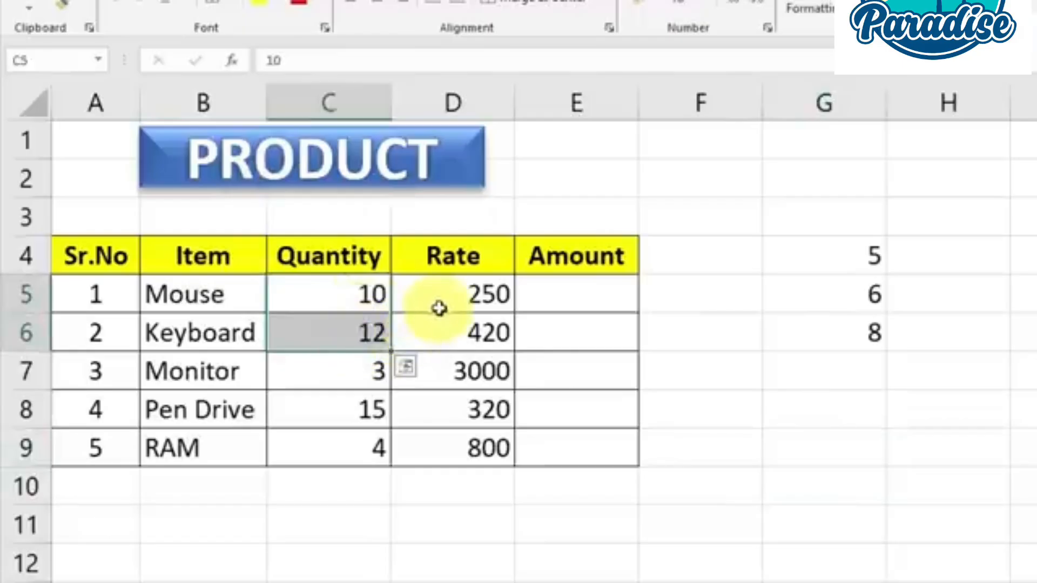
left_click(439, 308)
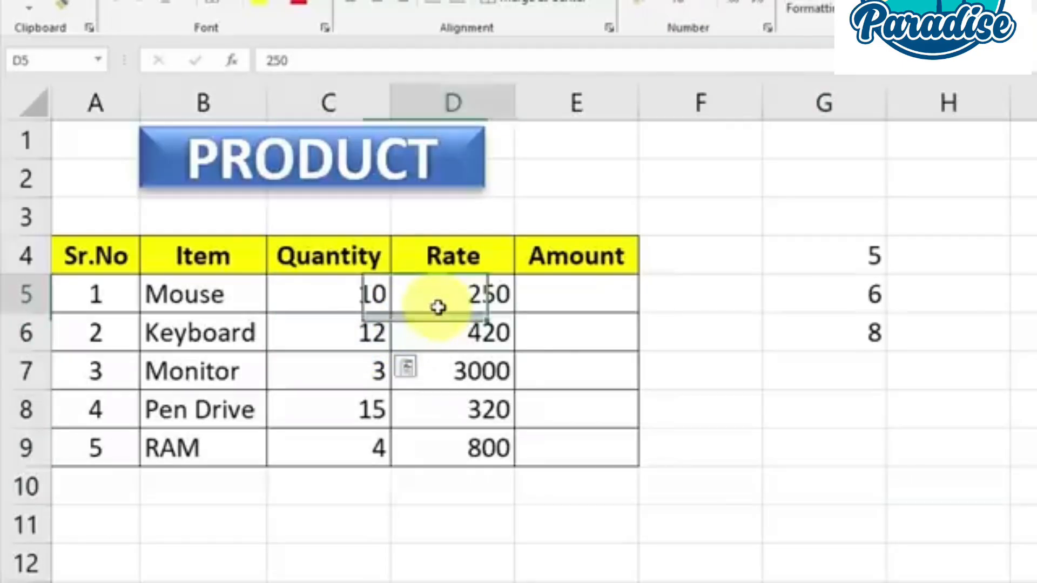
left_click(566, 301)
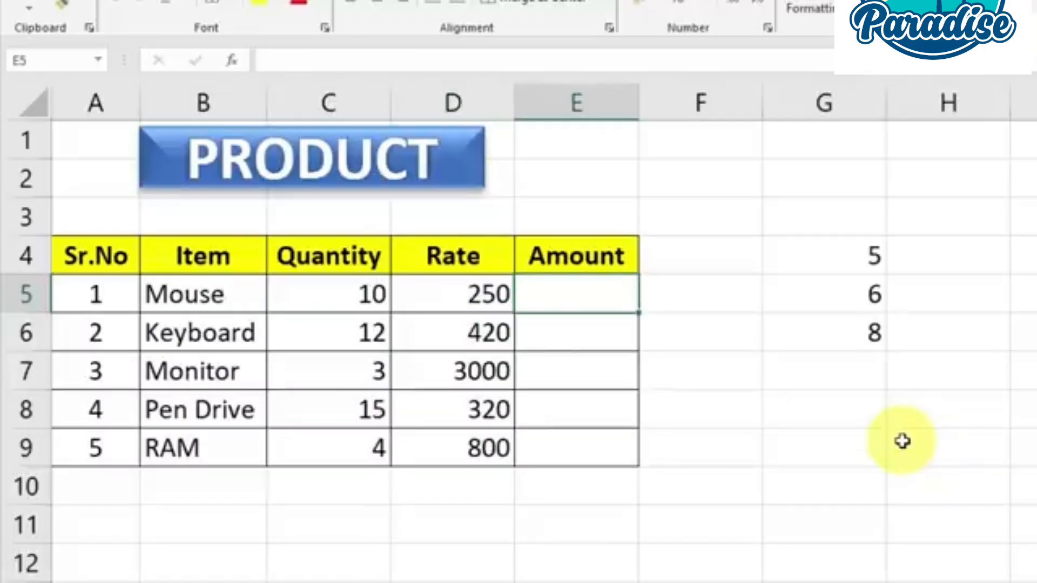
type("=")
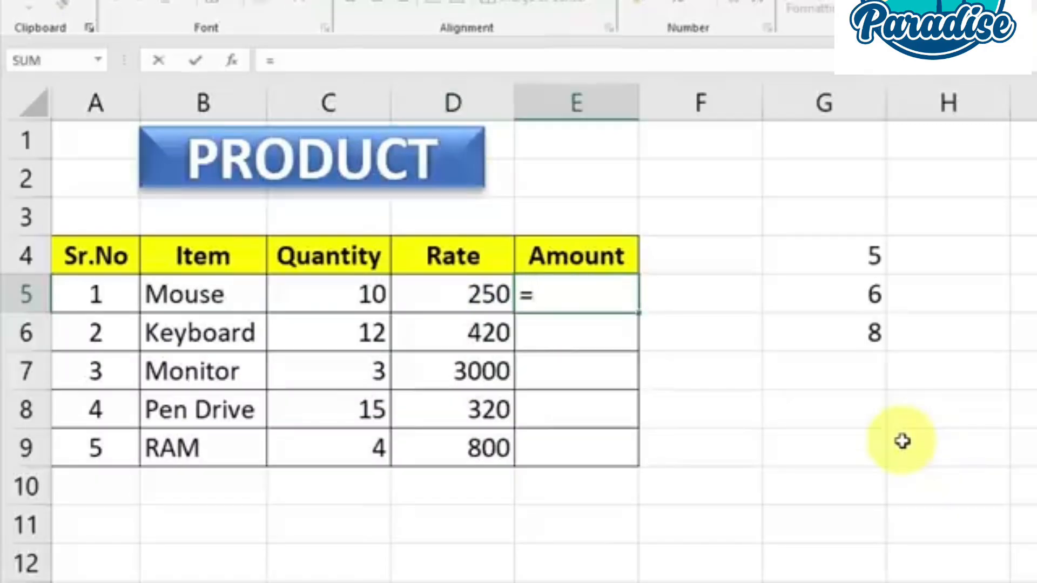
type("prod")
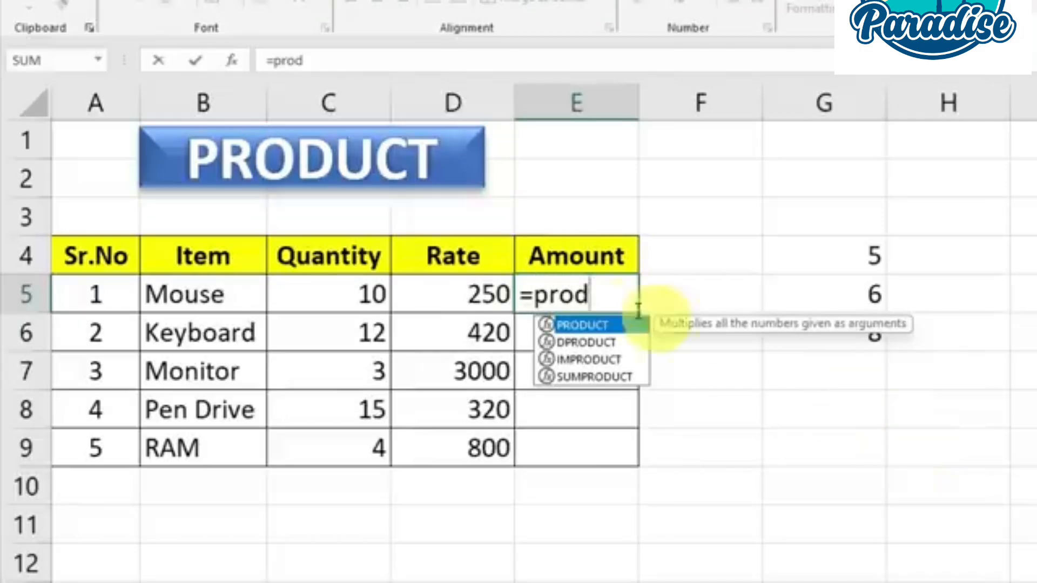
key("Tab")
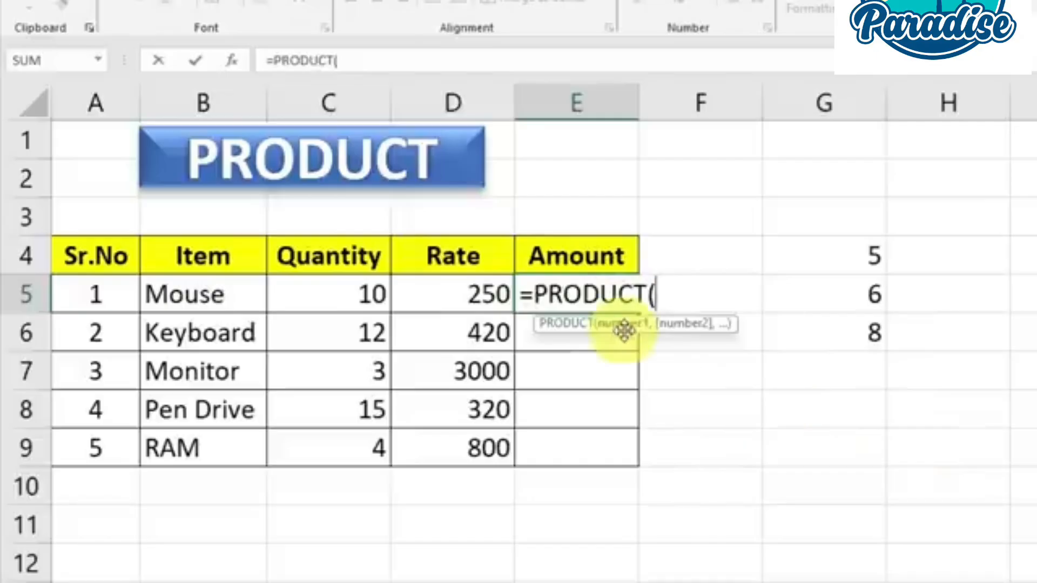
left_click_drag(346, 294, 481, 293)
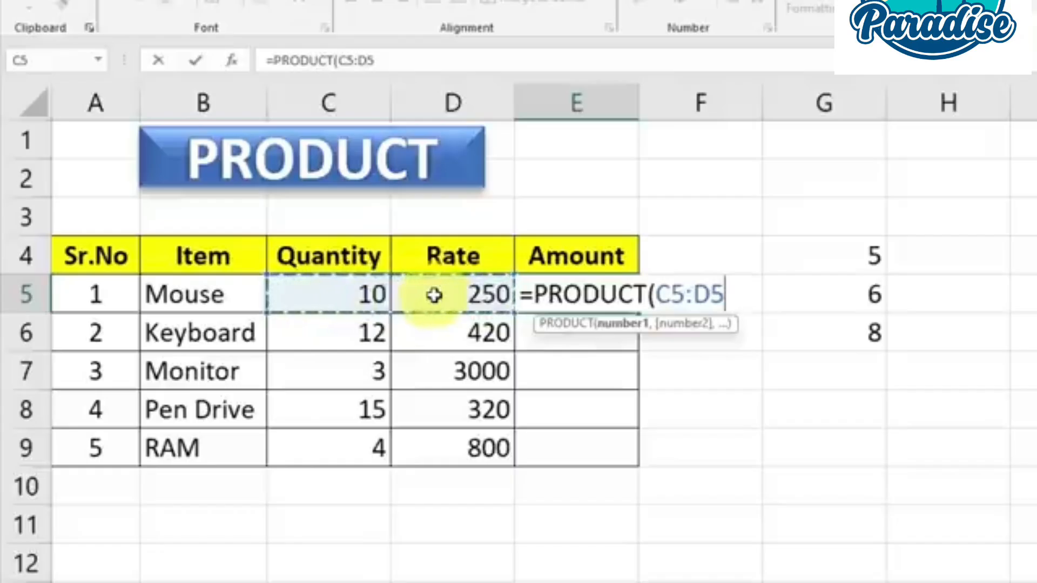
left_click(350, 295)
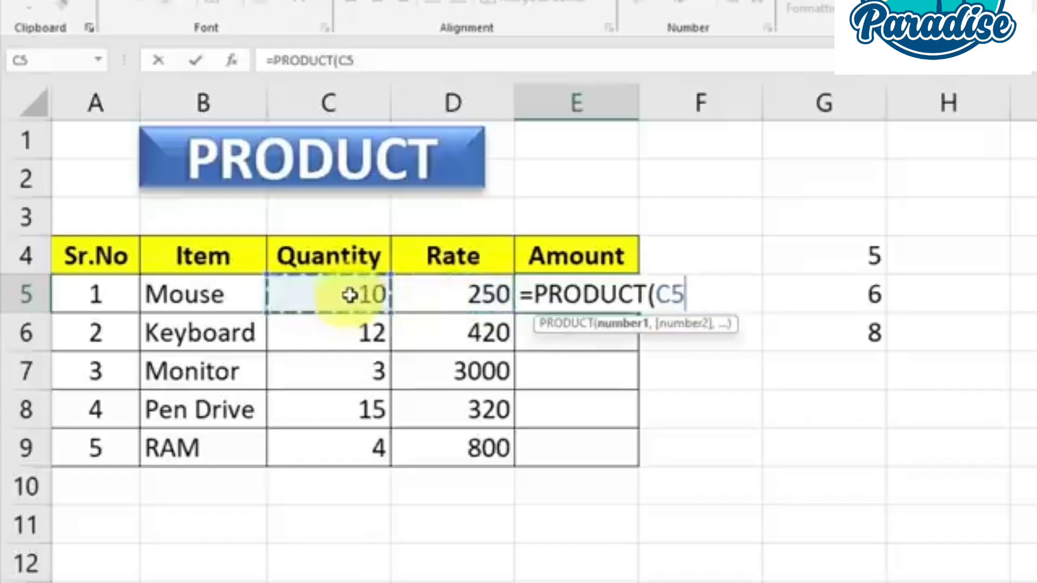
type(",")
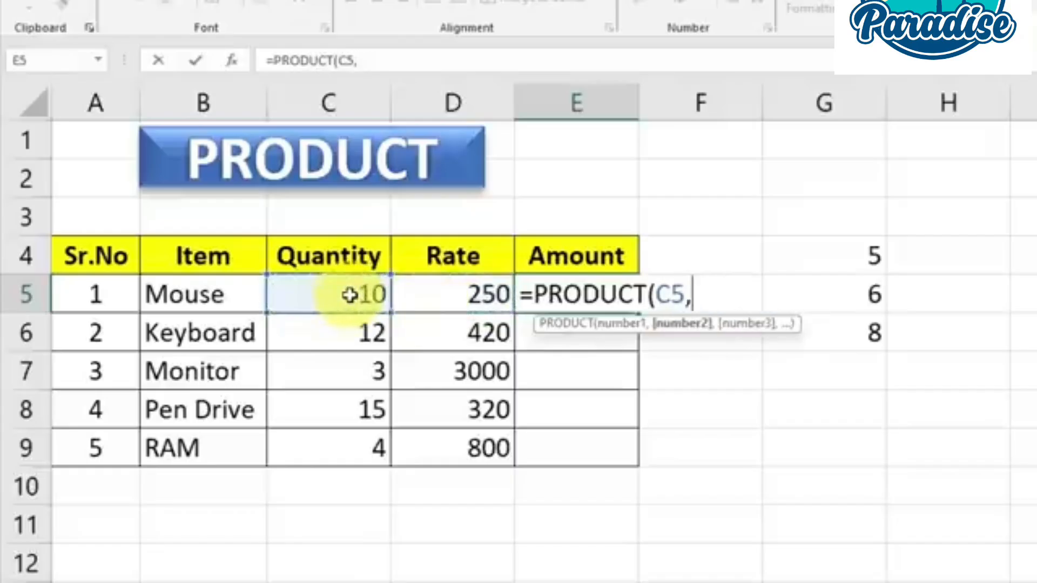
left_click(461, 297)
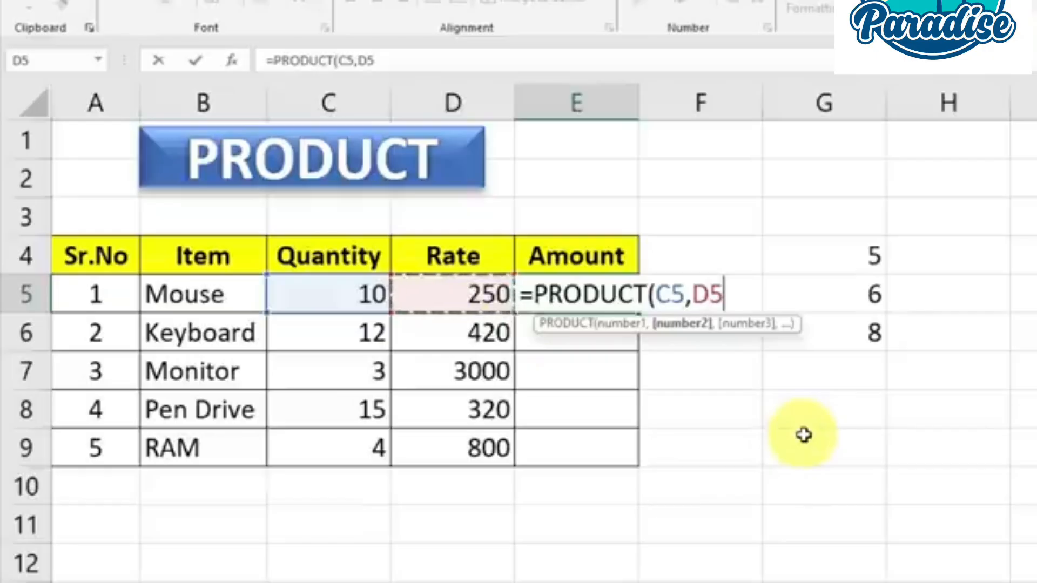
type(")")
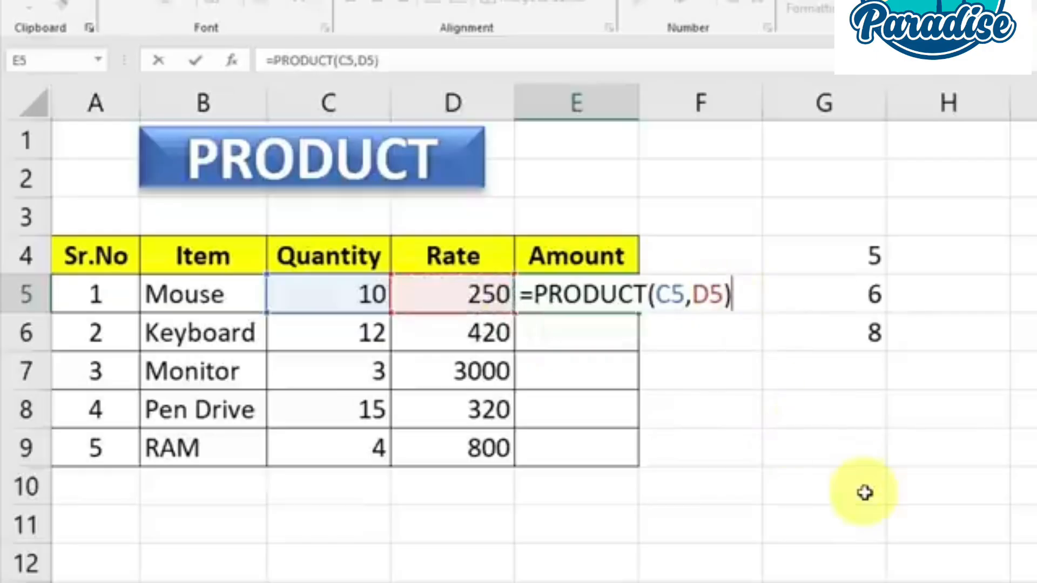
key("BackSpace")
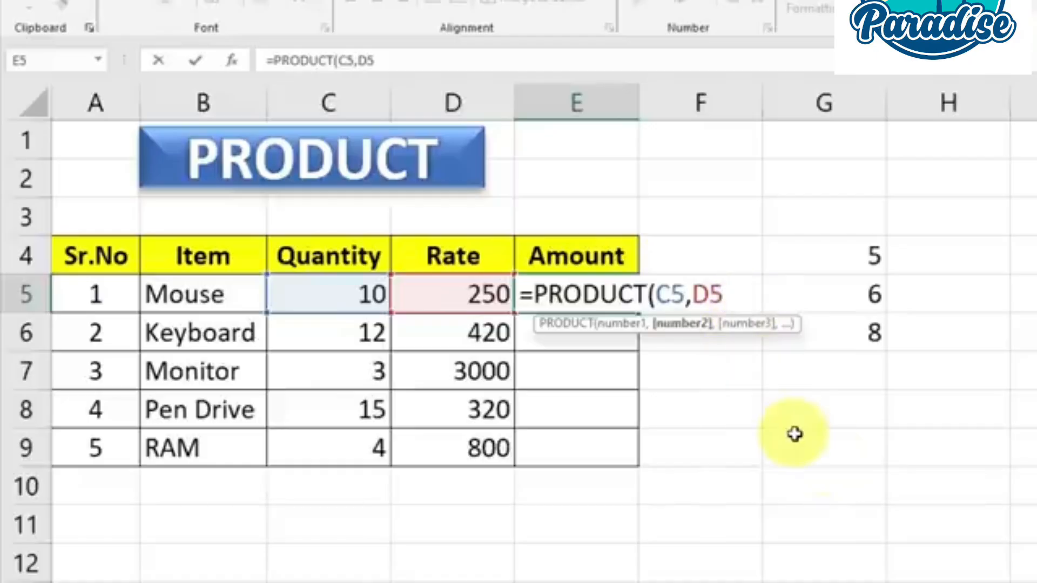
key("Return")
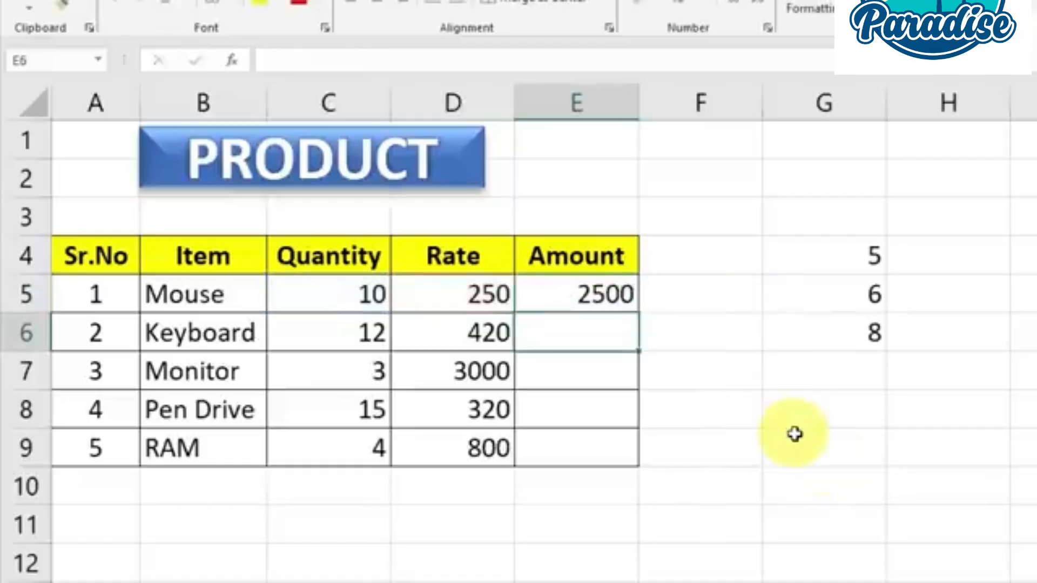
Fill the Amount formula from E5 down to E9 for the remaining items
left_click(552, 297)
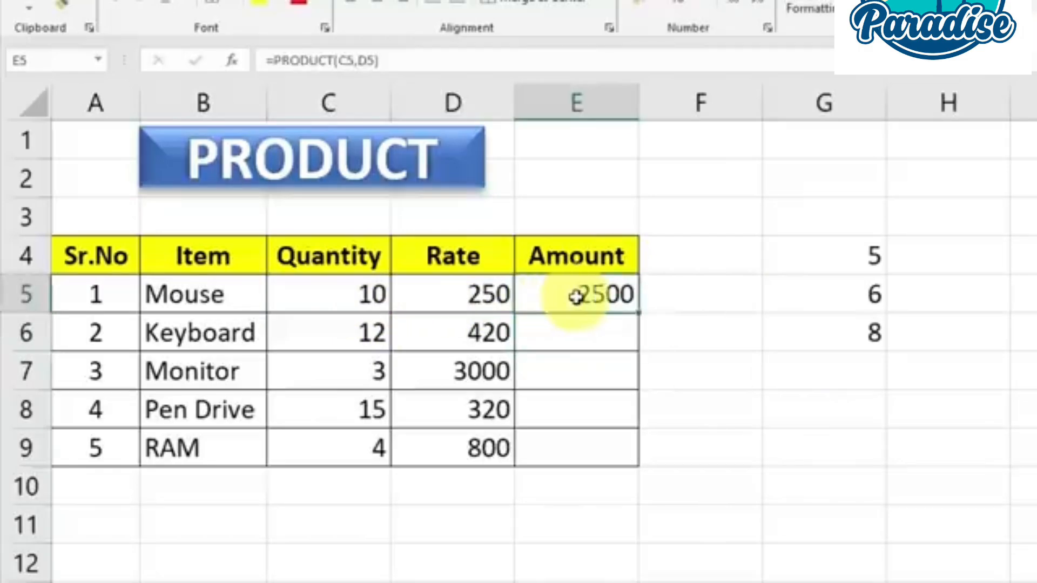
double_click(638, 313)
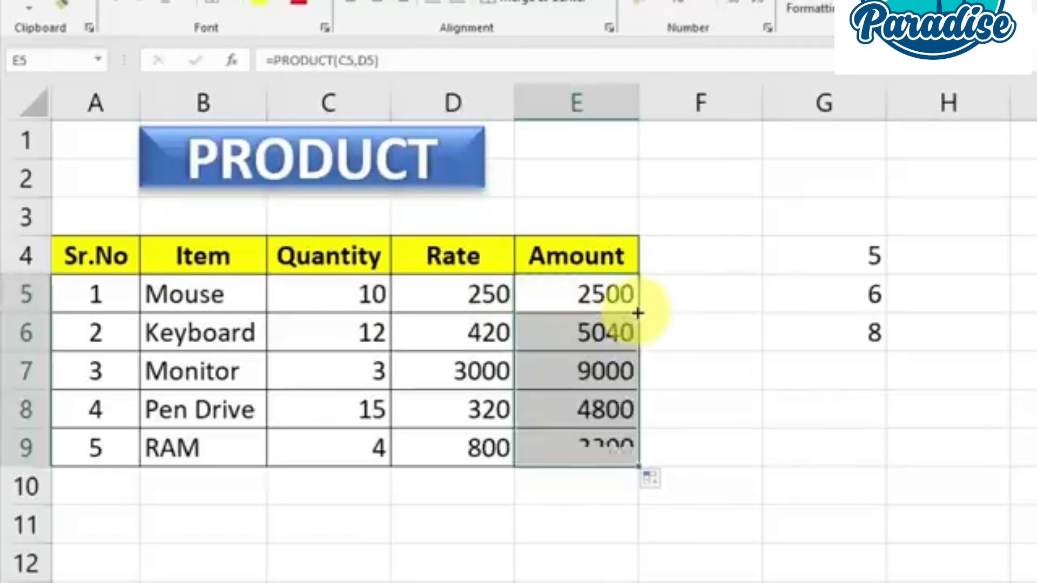
left_click(714, 441)
Enter =PRODUCT(G4:G6) in cell G7 to multiply the three numbers above it
left_click_drag(847, 243, 848, 288)
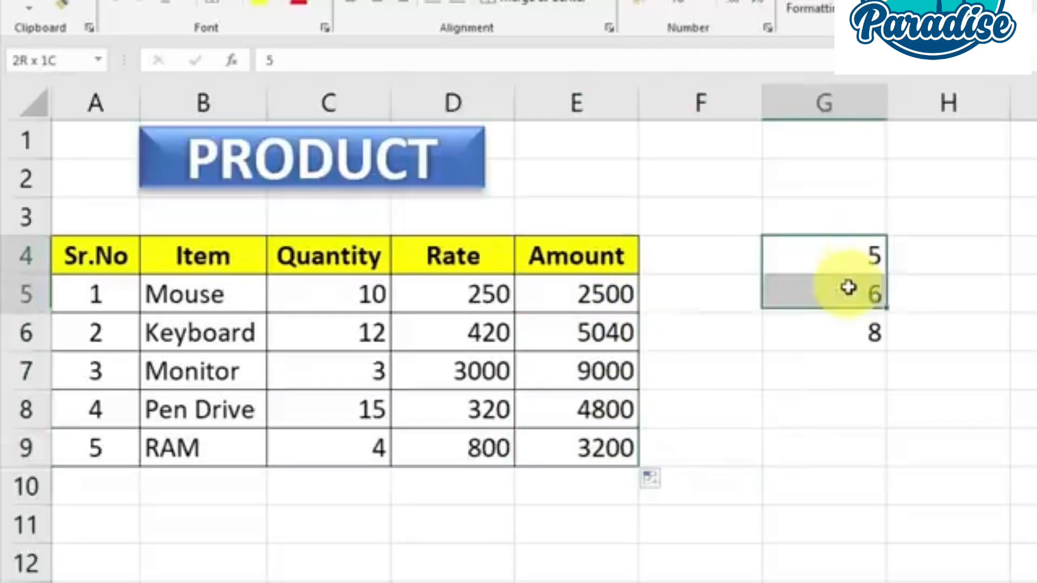
left_click(846, 329)
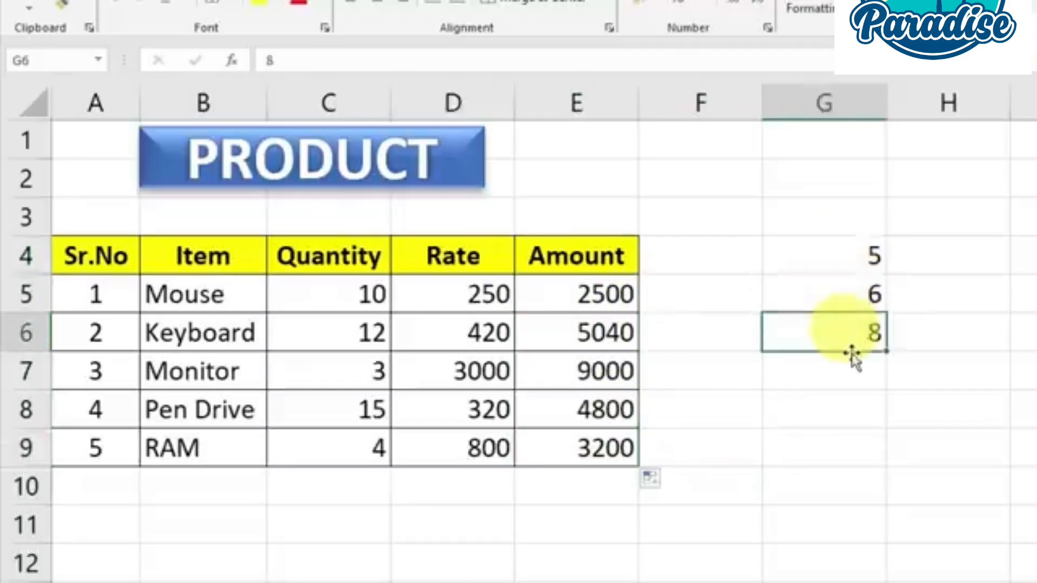
left_click(851, 372)
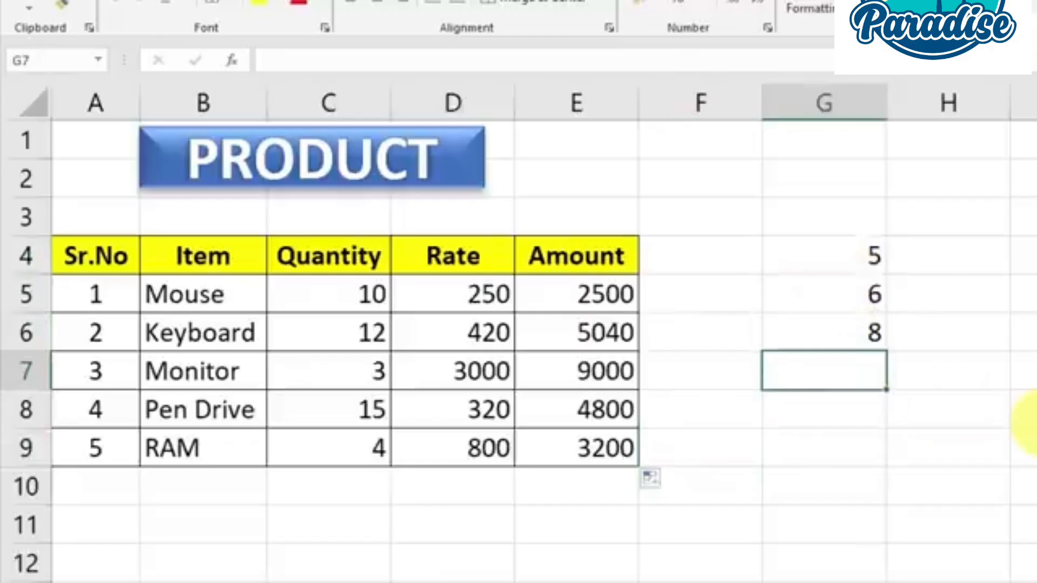
type("=PRODUCT(")
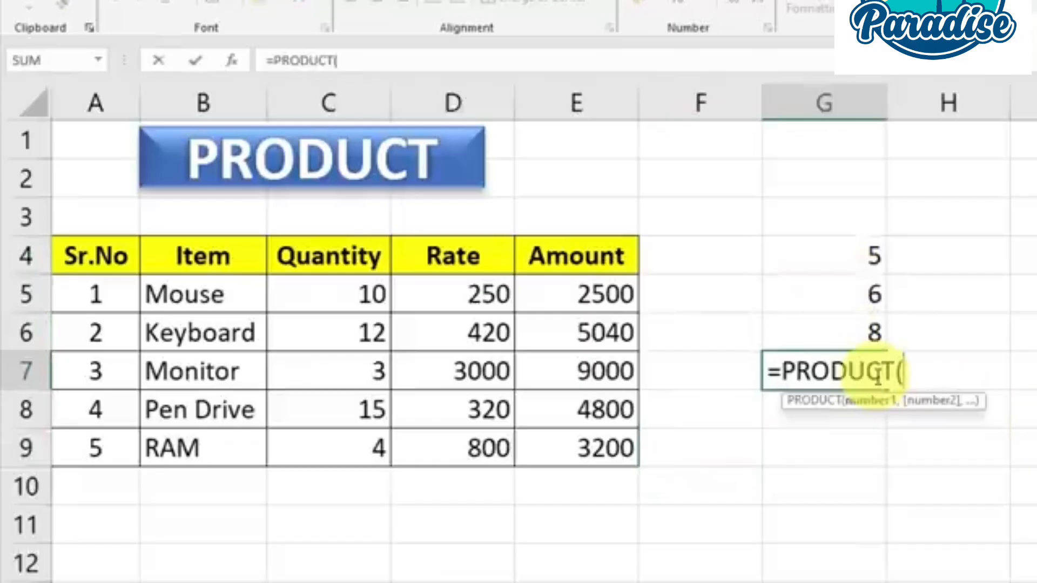
mouse_move(787, 254)
left_mouse_down()
mouse_move(856, 293)
mouse_move(859, 331)
left_mouse_up()
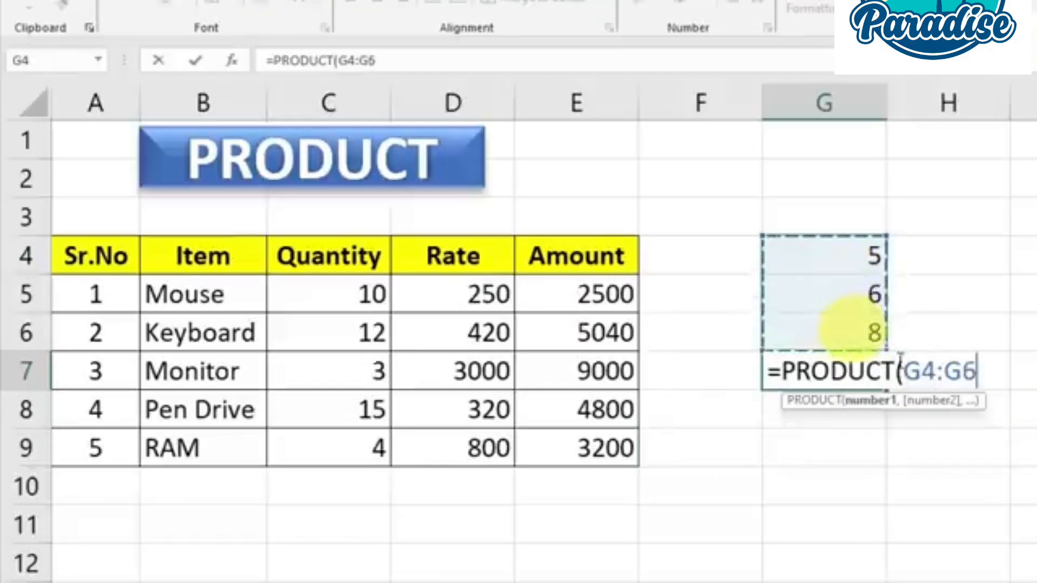
type(")")
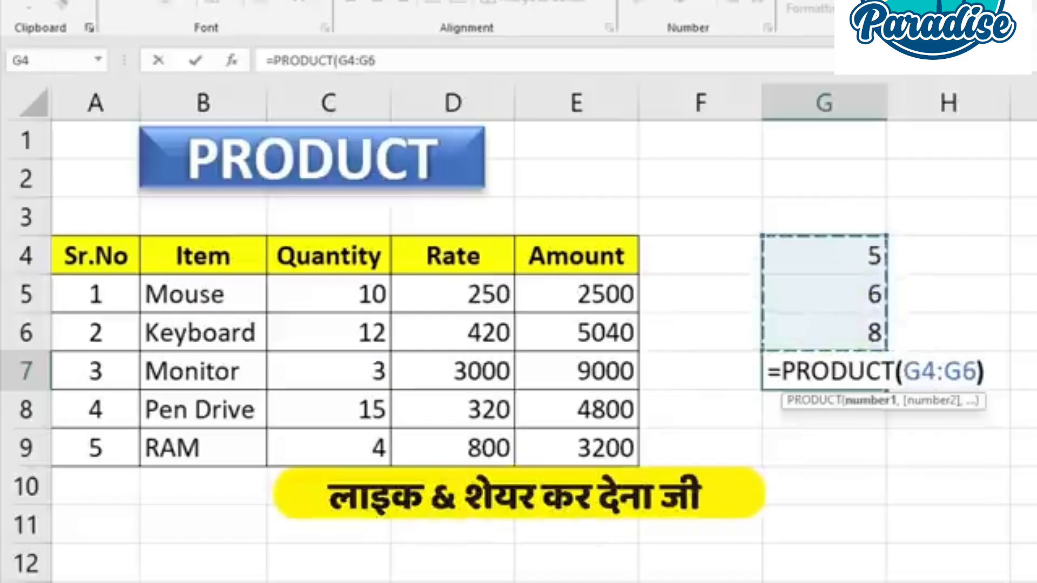
key("Return")
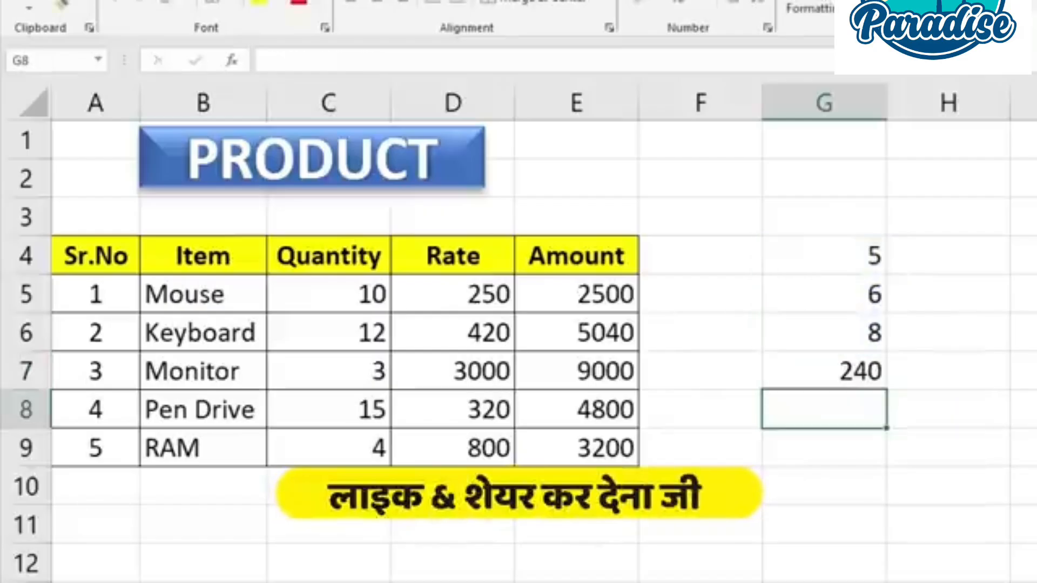
left_click(852, 375)
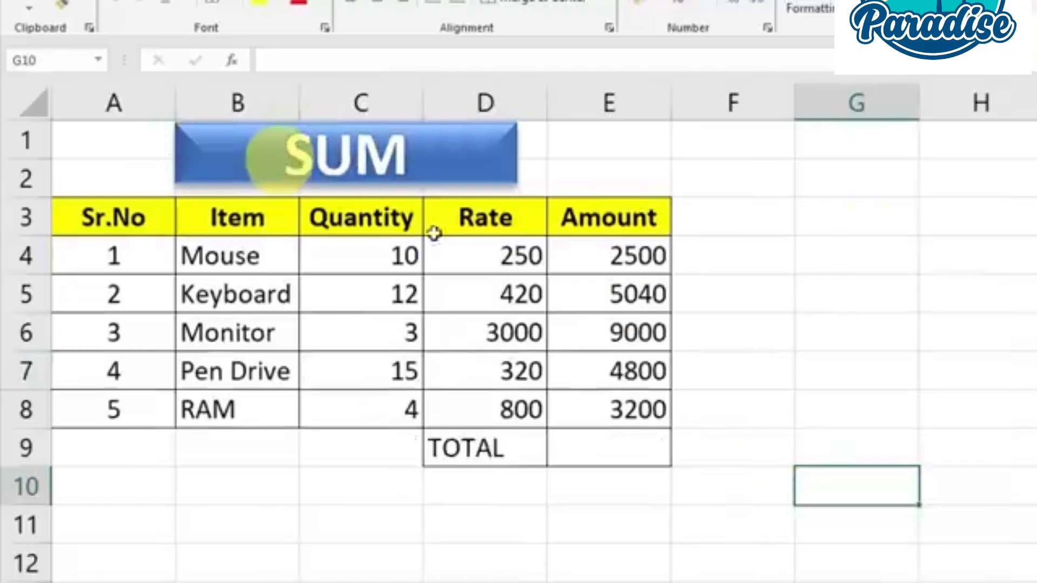
left_click_drag(622, 259, 621, 395)
left_click_drag(621, 262, 615, 404)
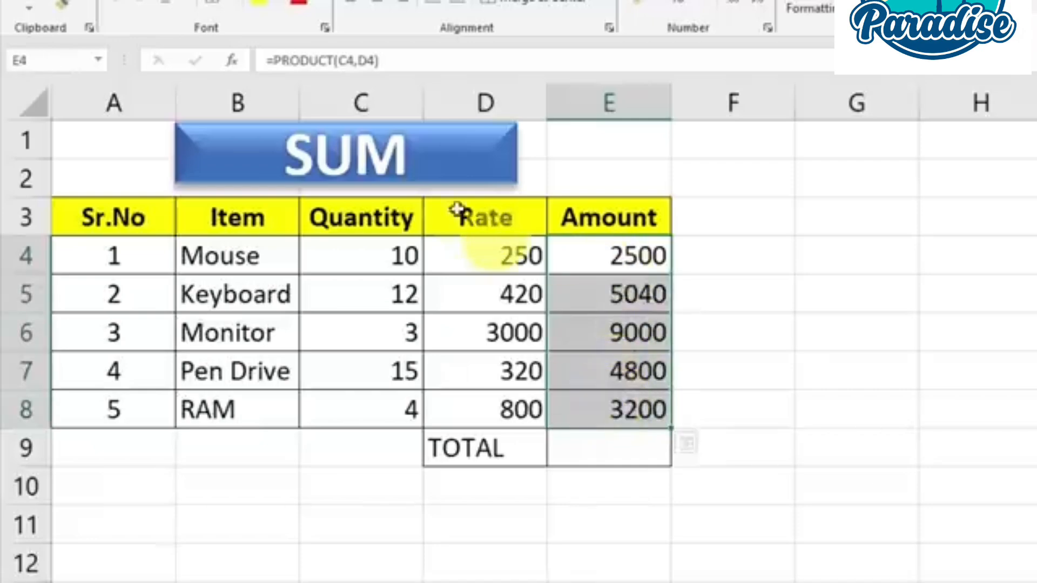
Start a SUM formula in cell E9 over the item amounts in E4:E8
left_click(611, 452)
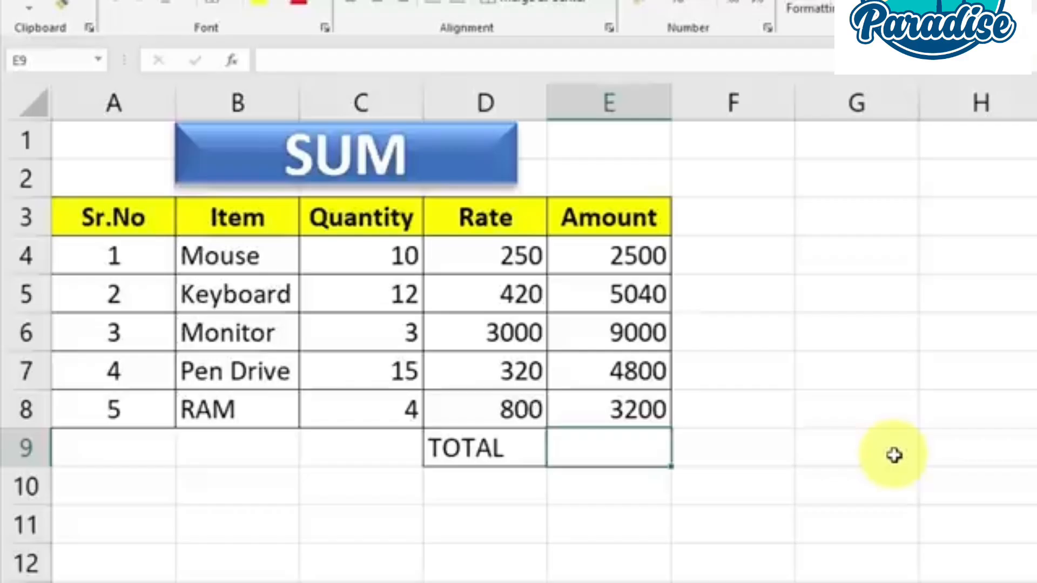
type("=")
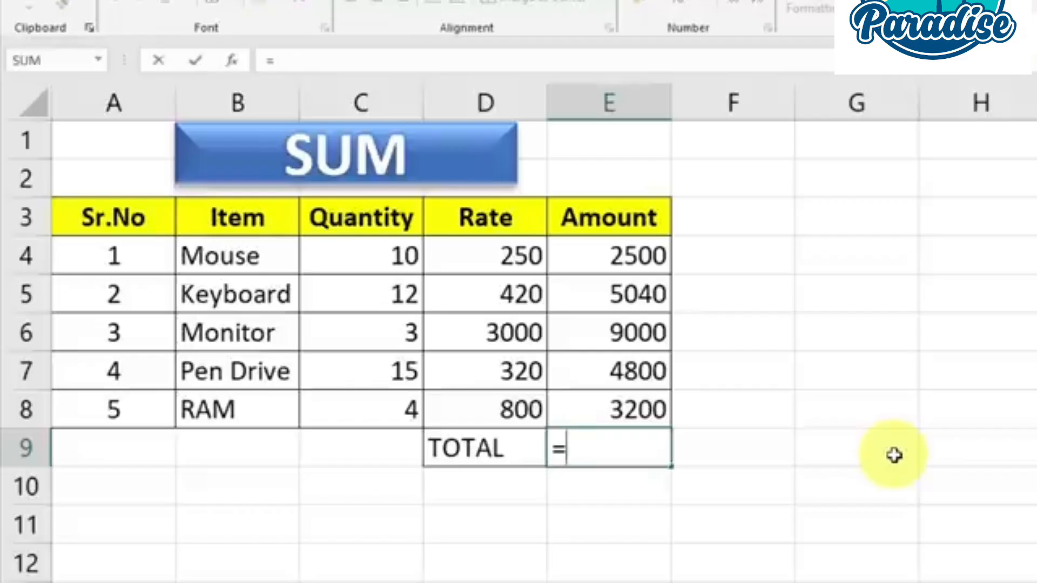
type("sum")
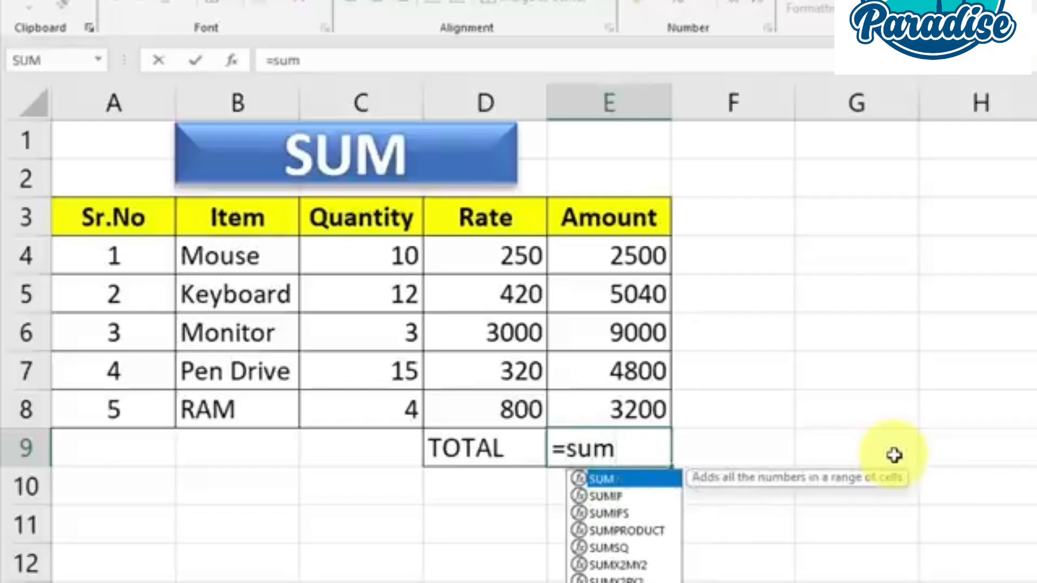
type("(")
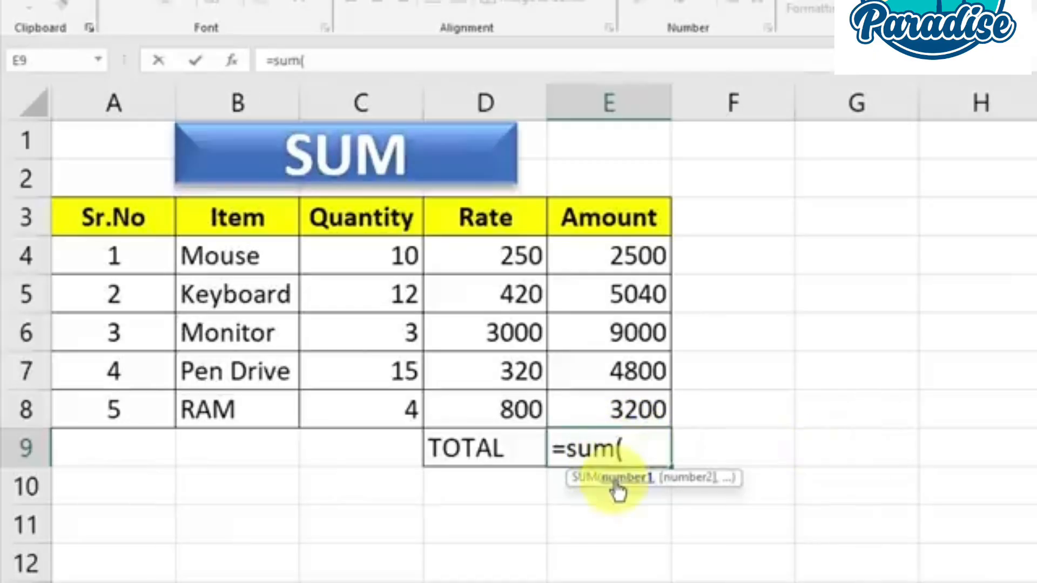
left_click_drag(631, 259, 632, 400)
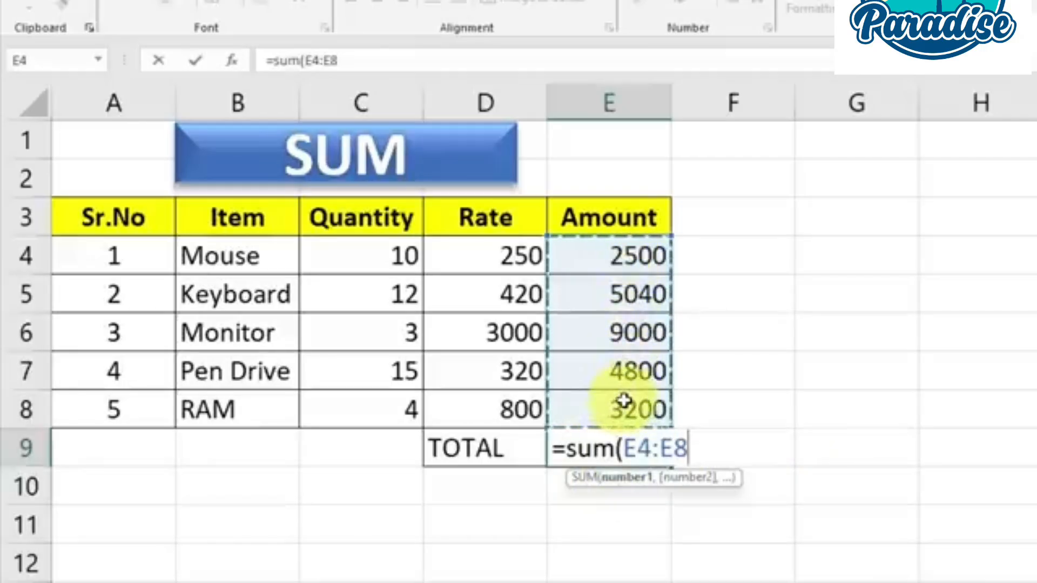
Try listing cells E4, E5 and E6 as separate arguments of the SUM formula
left_click(633, 250)
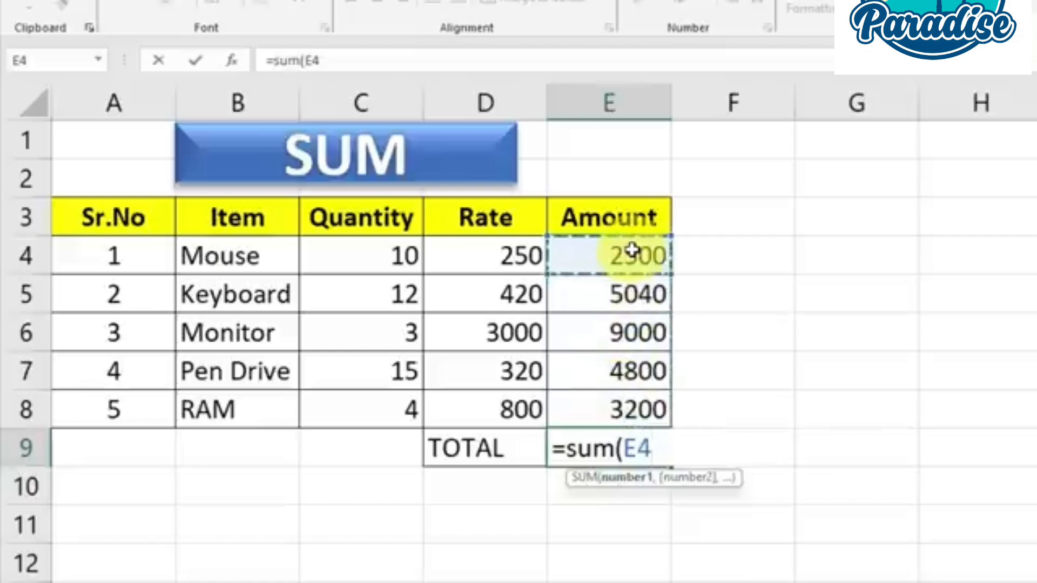
type(",")
left_click(622, 298)
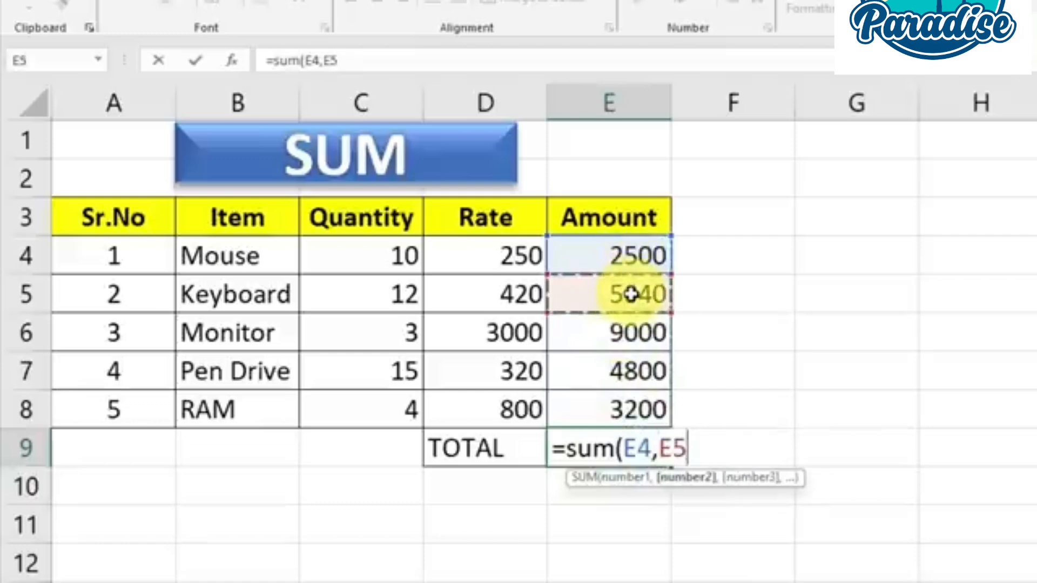
type(",")
left_click(627, 330)
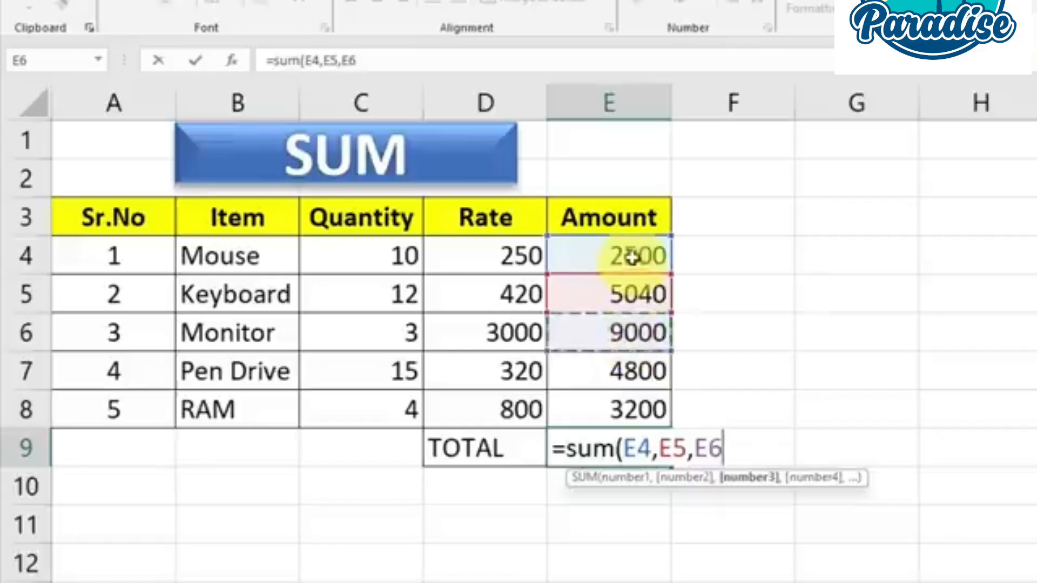
Set the argument to the range E4:E8 and complete the TOTAL formula as =SUM(E4:E8)
left_click_drag(630, 256, 627, 397)
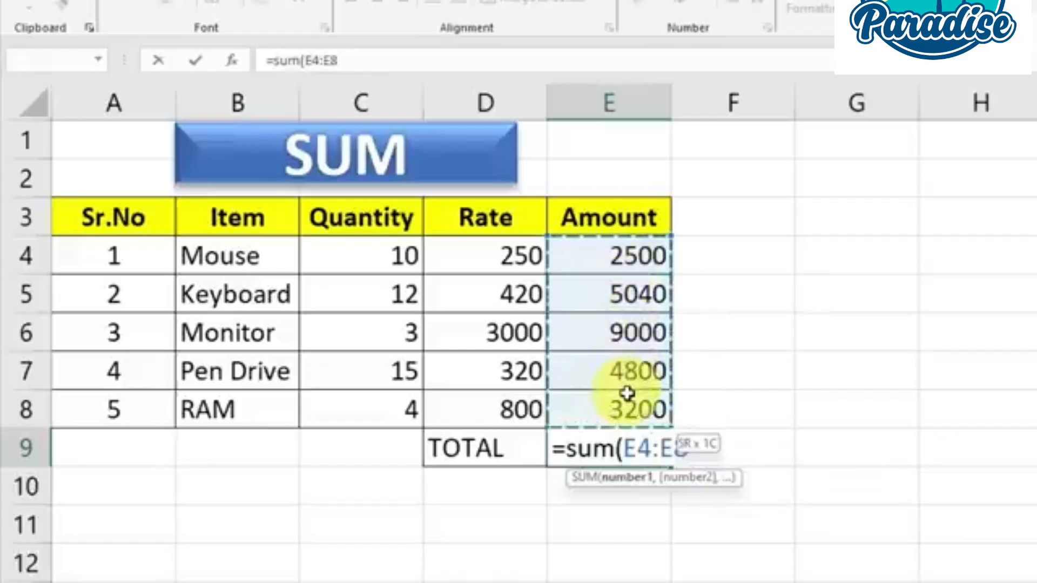
type(")")
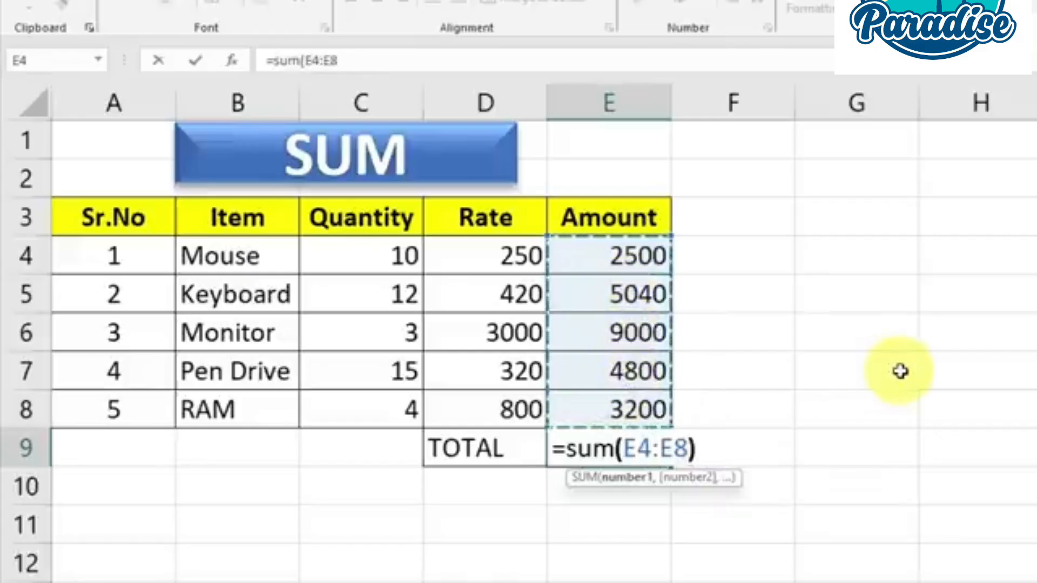
key("Return")
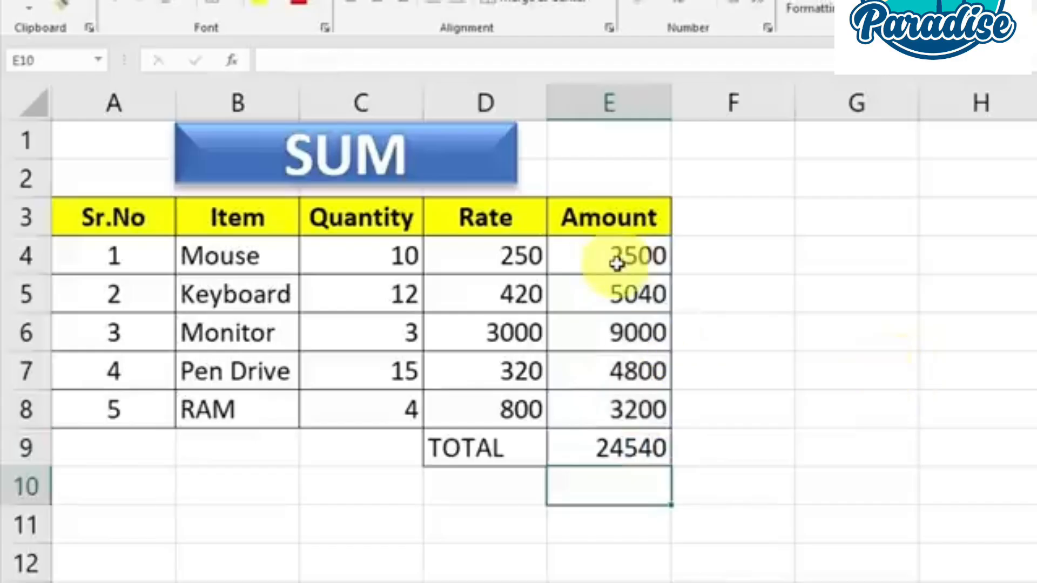
Examine the item amounts and overall total, comparing the T - Shirt rows with the Jeans rows in the SUMIF table
left_click_drag(621, 258, 605, 430)
left_click(608, 435)
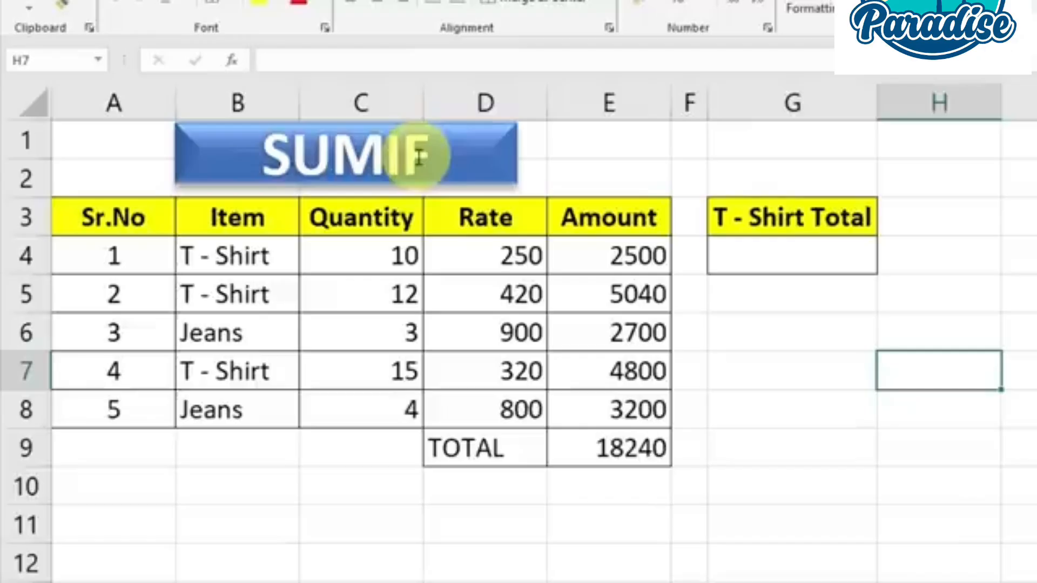
left_click_drag(625, 250, 625, 398)
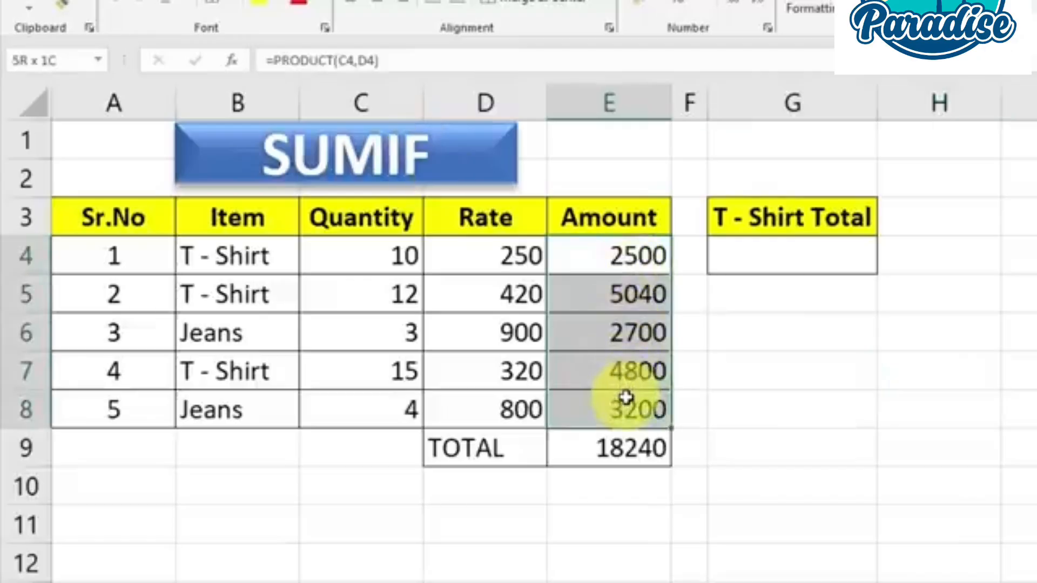
left_click(623, 346)
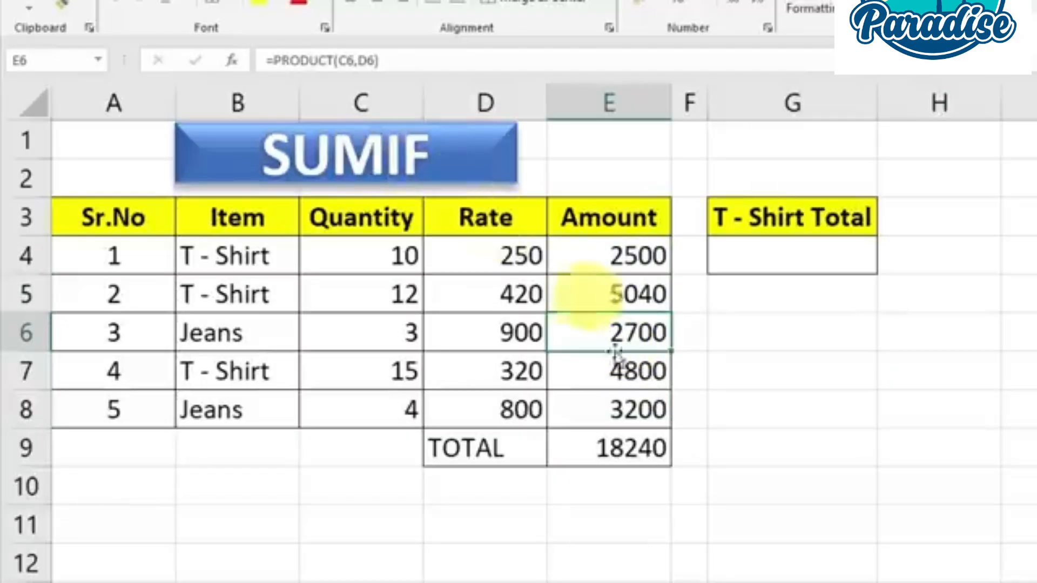
left_click(623, 451)
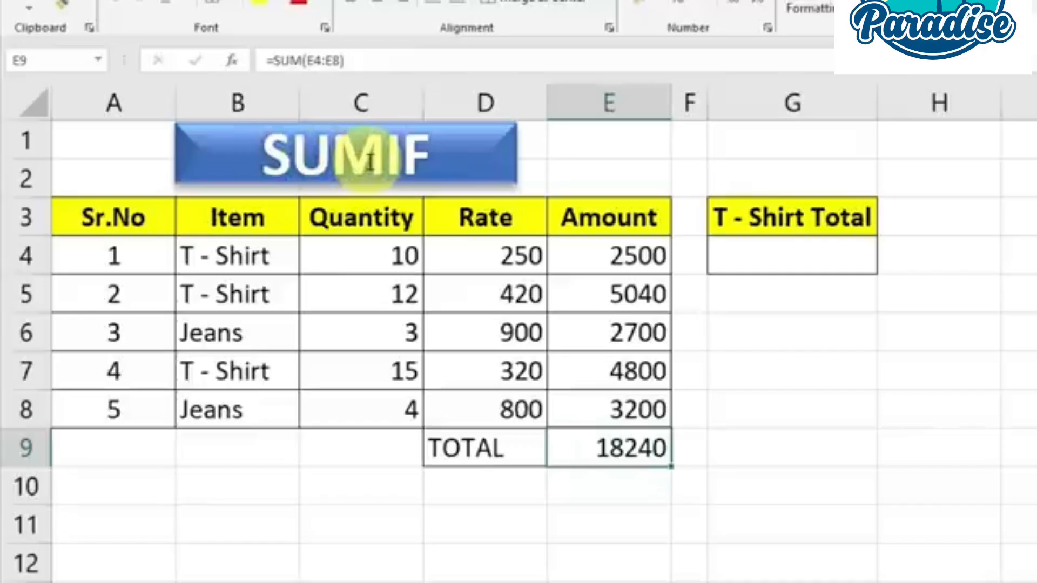
left_click_drag(222, 271, 606, 423)
left_click(622, 370)
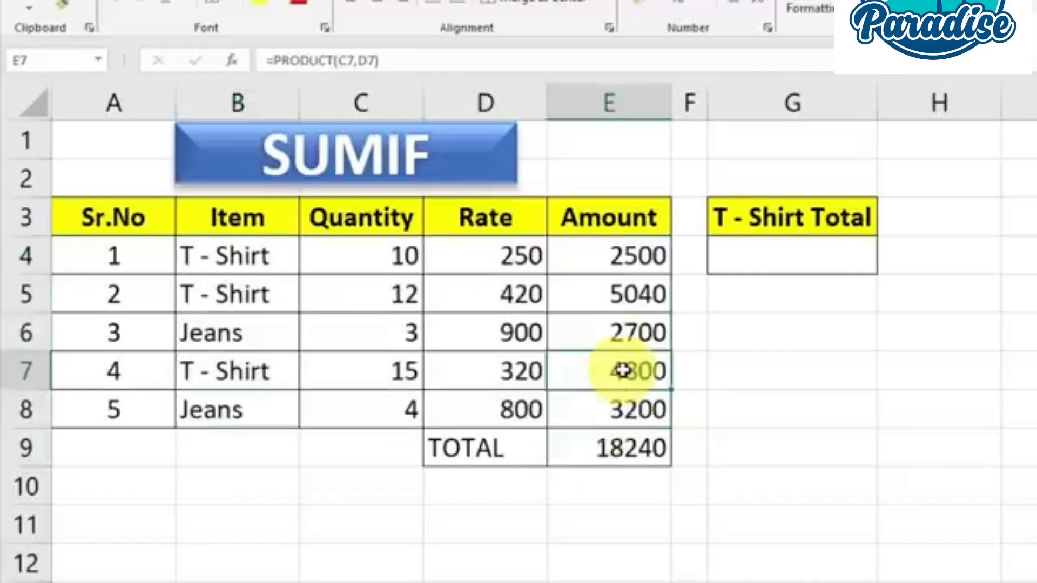
left_click_drag(199, 253, 241, 294)
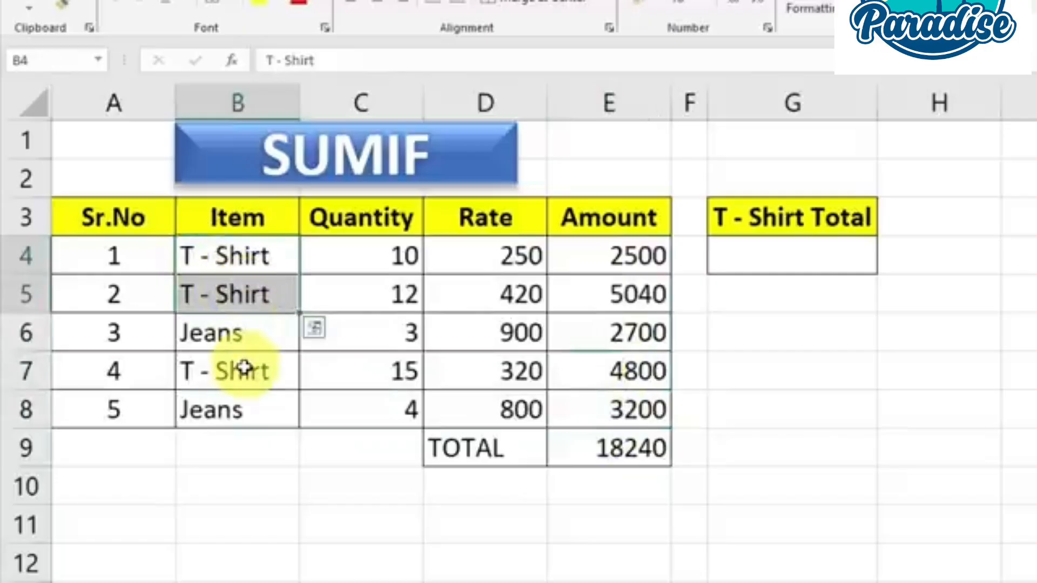
left_click(245, 369)
left_click_drag(597, 259, 627, 373)
left_click(626, 342)
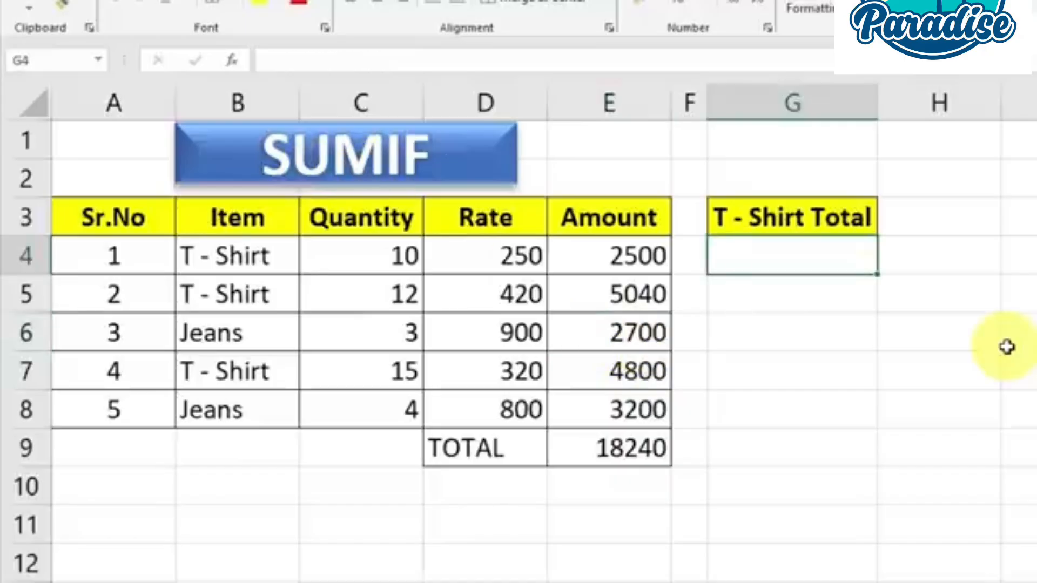
Enter =SUMIF(B4:B8,"T - Shirt",E4:E8) in cell G4 to add up only the T - Shirt amounts
type("=")
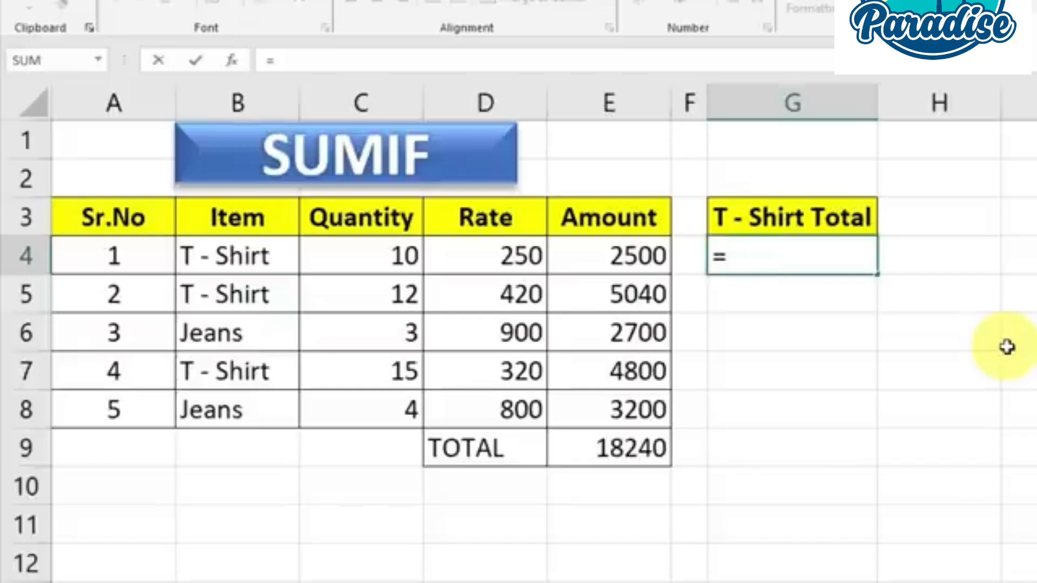
type("sumif")
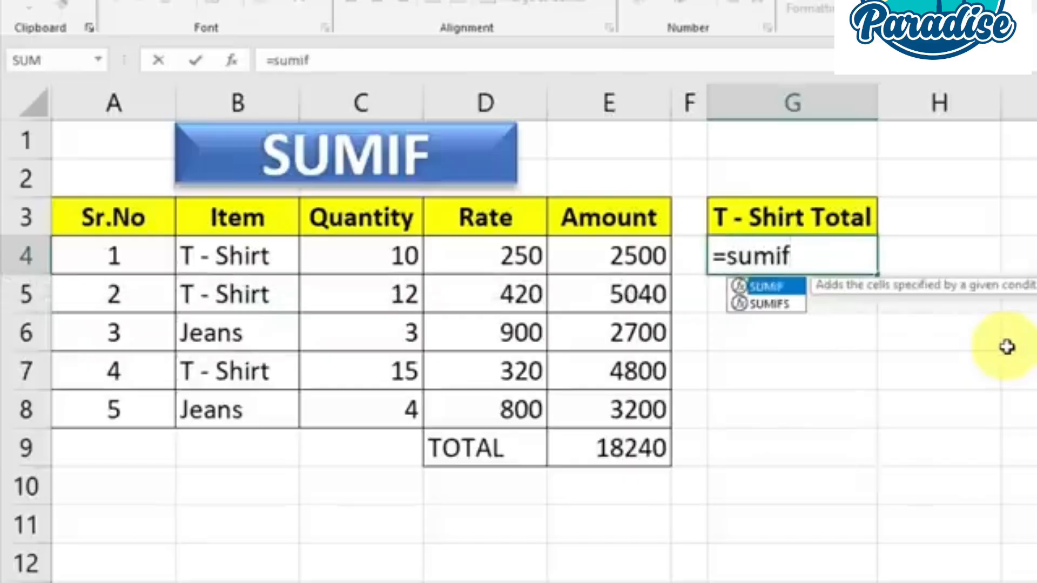
key("Tab")
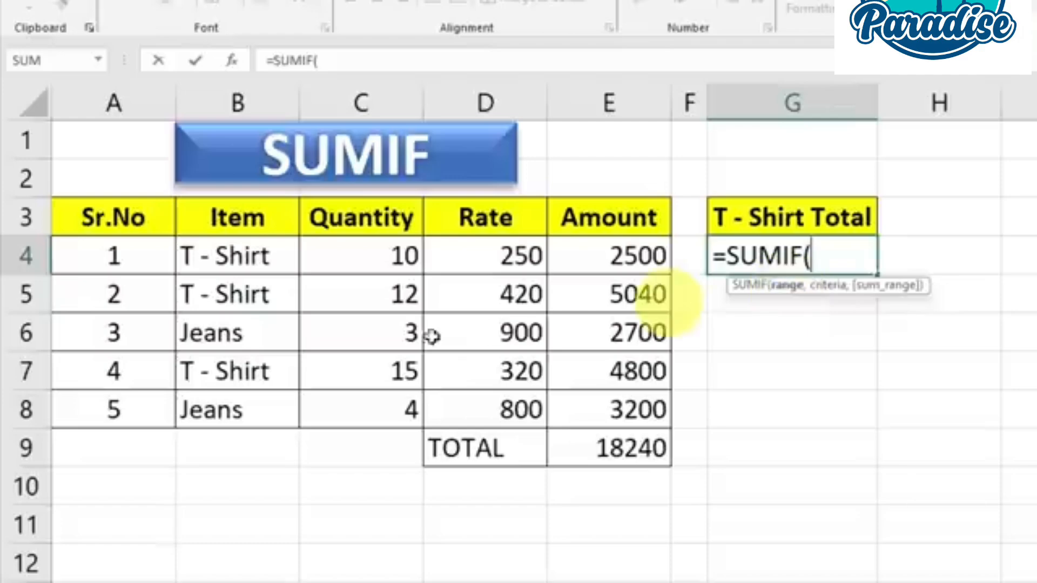
left_click_drag(230, 258, 238, 416)
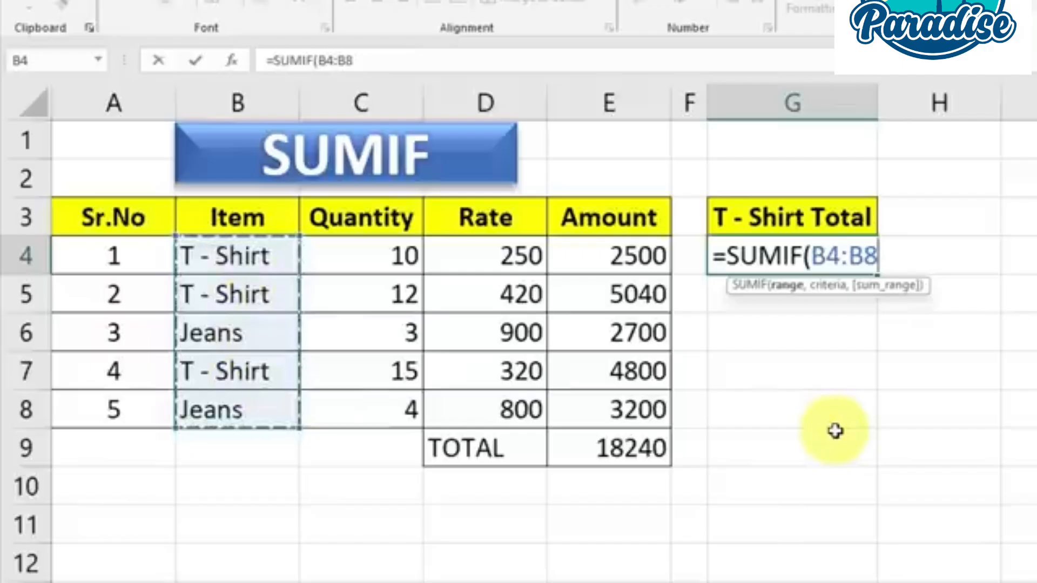
type(",\"T - Shirt")
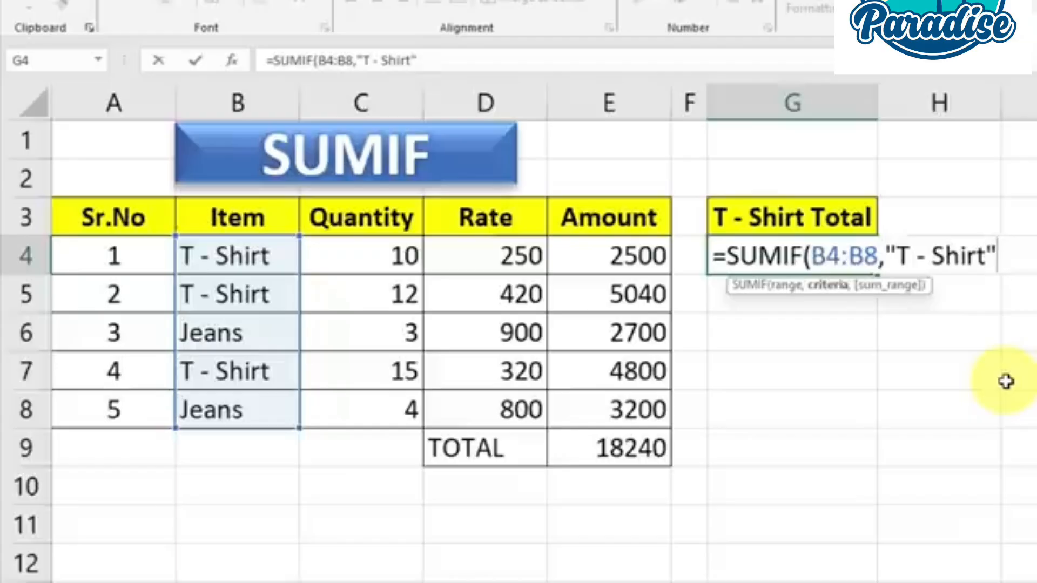
type(",")
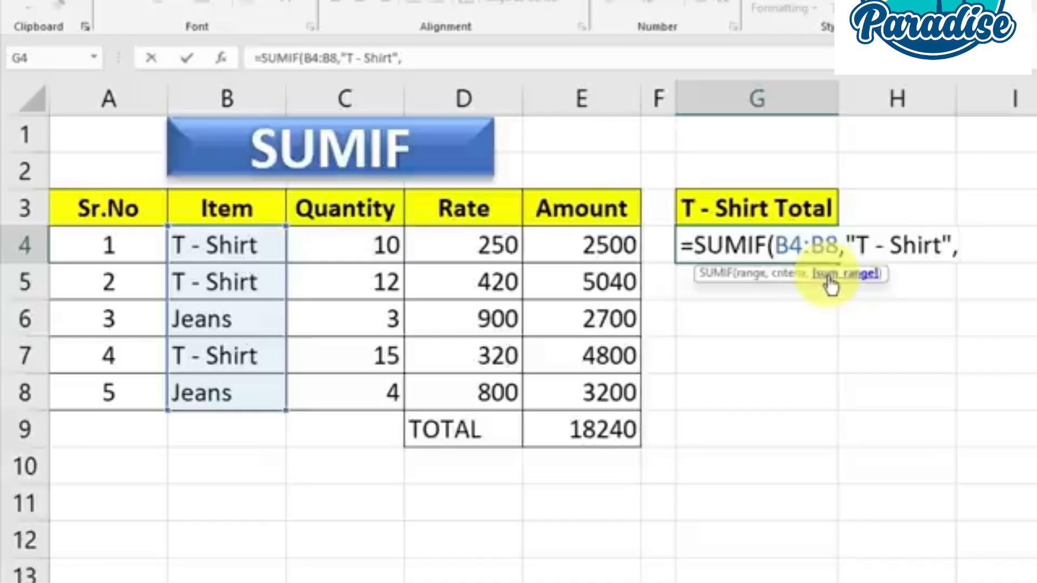
left_click_drag(591, 244, 591, 385)
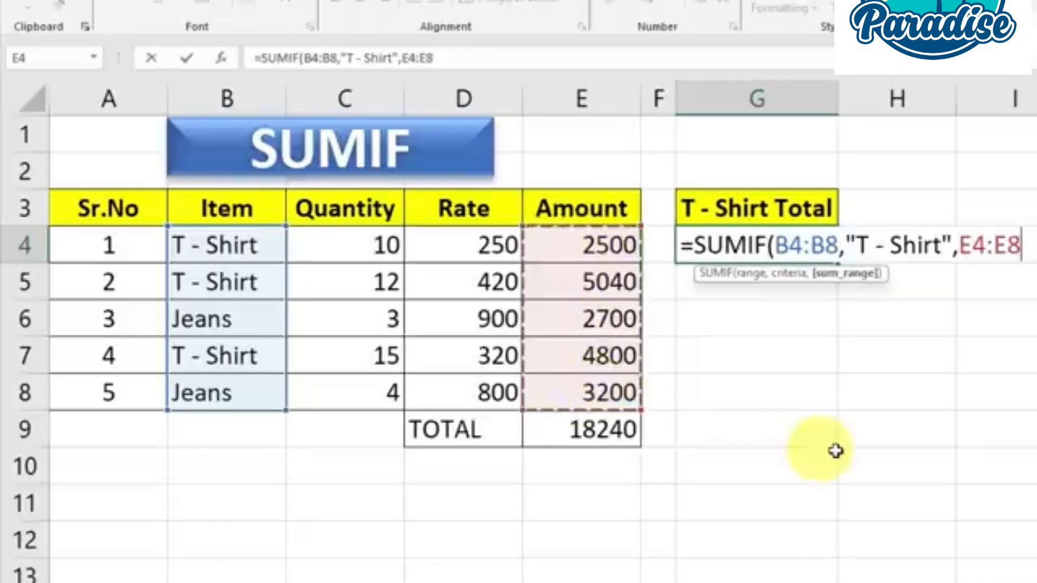
type(")")
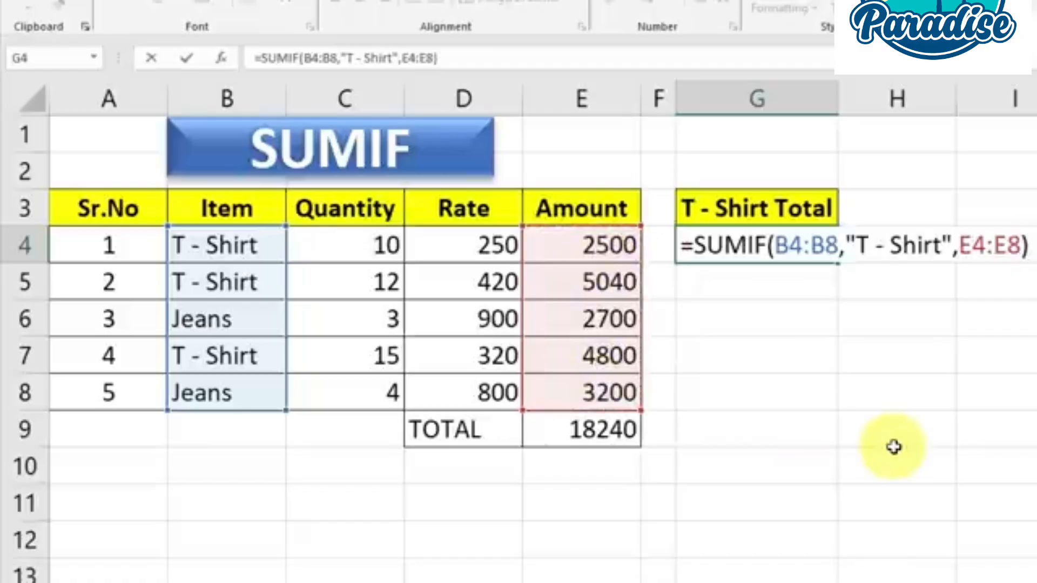
key("Return")
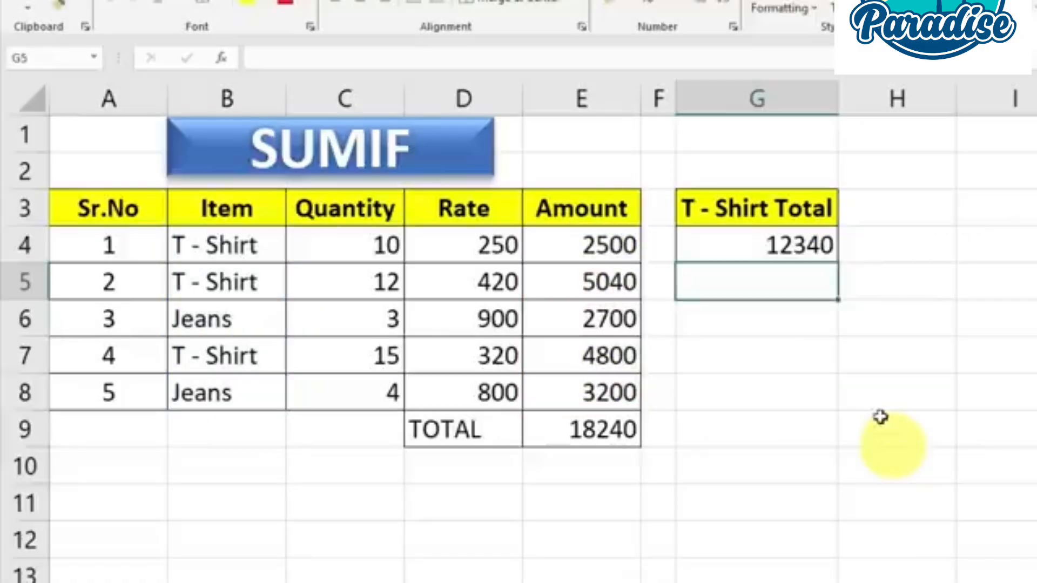
Check the T - Shirt Total in G4 against the individual T - Shirt rows and their amounts
left_click(711, 241)
left_click_drag(239, 240, 606, 248)
left_click_drag(243, 279, 592, 295)
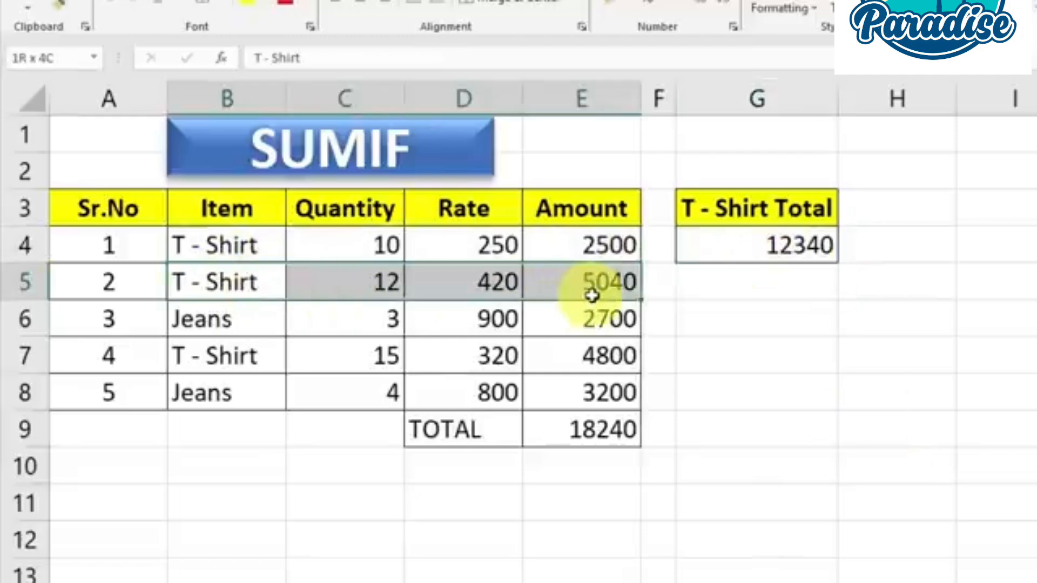
left_click_drag(265, 360, 590, 358)
left_click(590, 359)
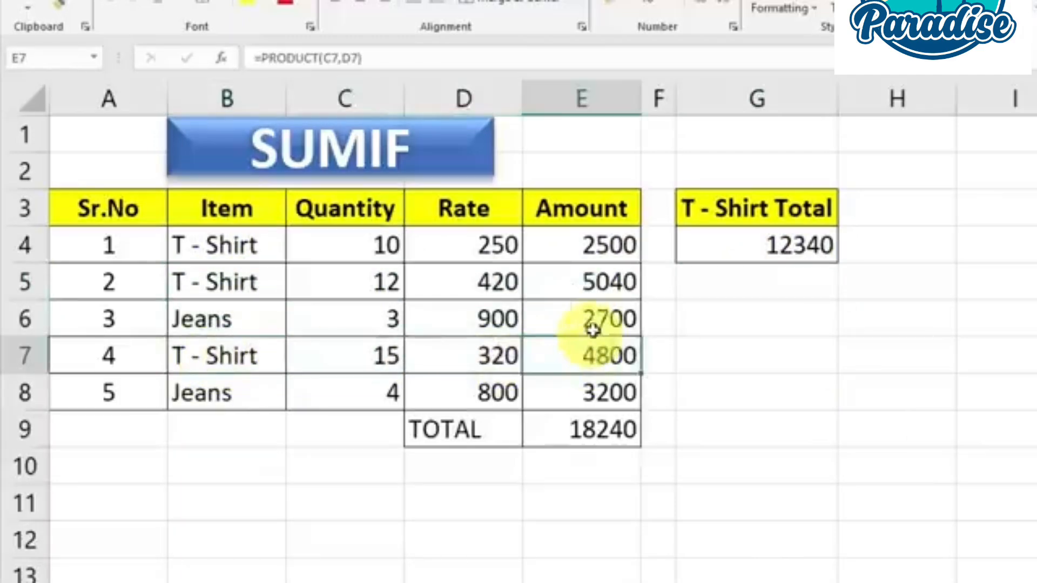
left_click(594, 292)
left_click(603, 250)
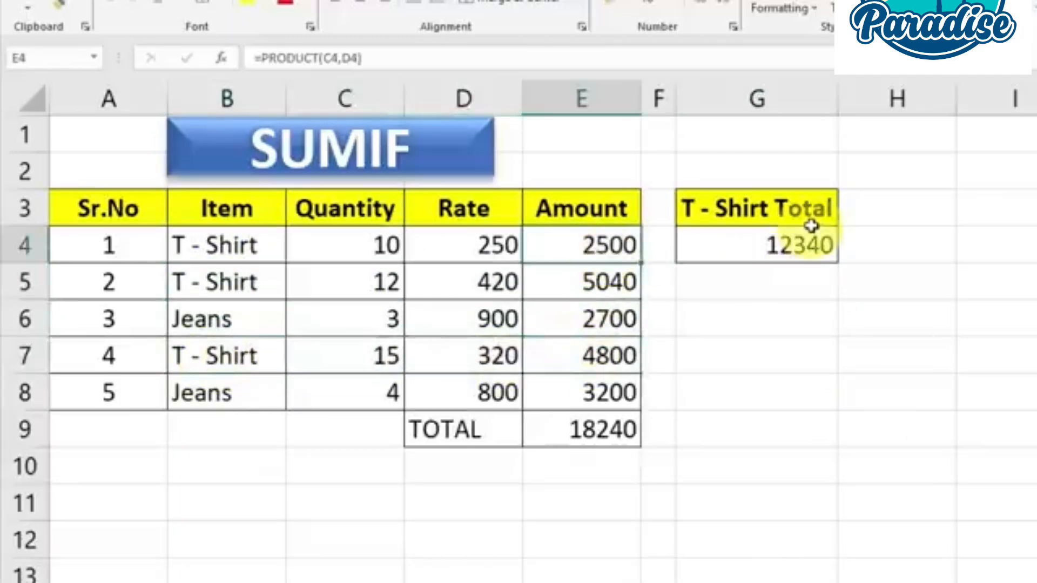
left_click(803, 244)
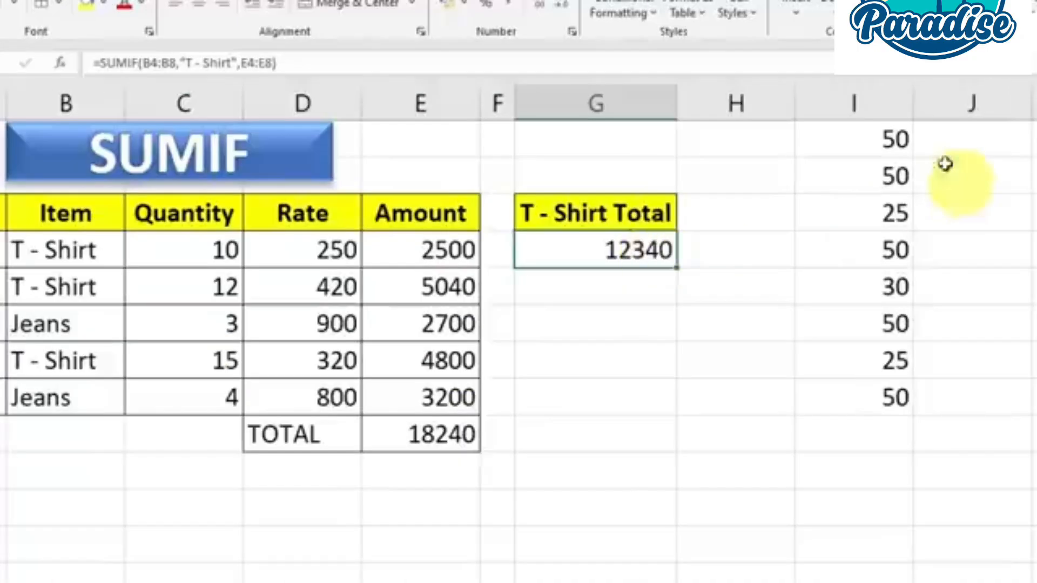
Examine the number list in I1:I8 and pick out the cells that contain 50
left_click_drag(879, 139, 876, 394)
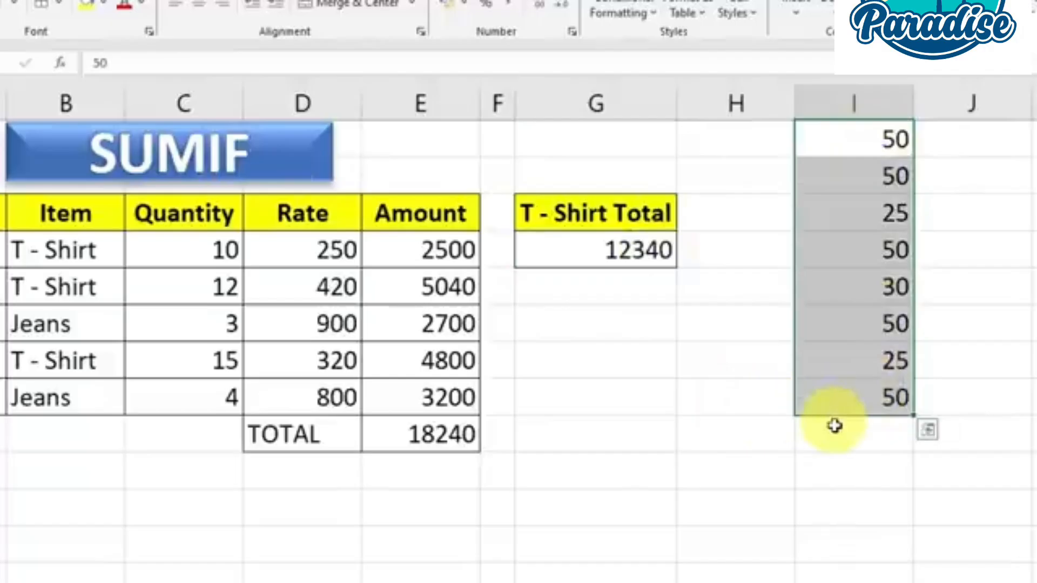
left_click(849, 467)
left_click_drag(840, 139, 867, 388)
left_click(889, 324)
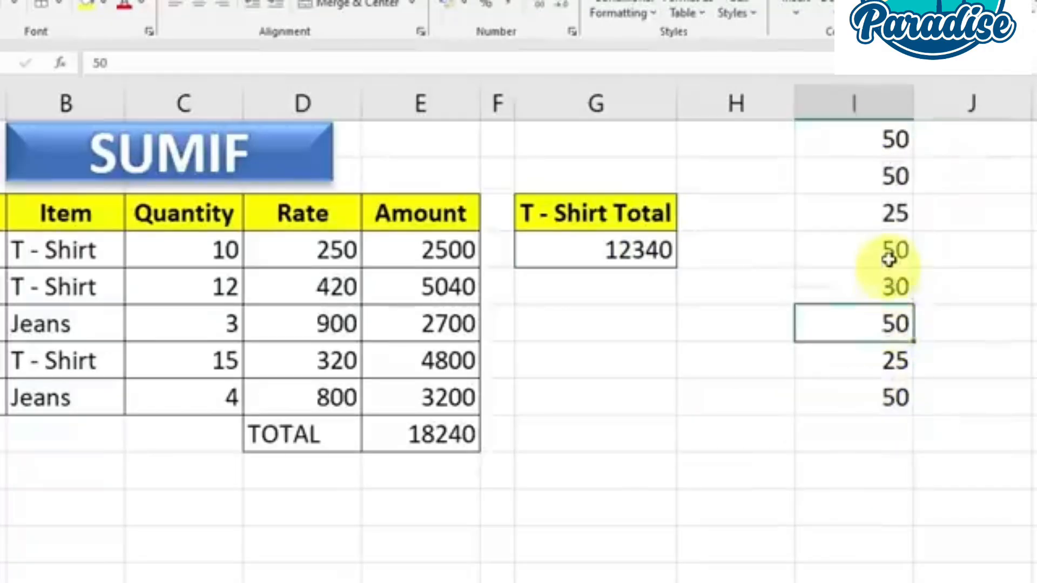
left_click(889, 252)
left_click(887, 175)
left_click(886, 142)
left_click(884, 397)
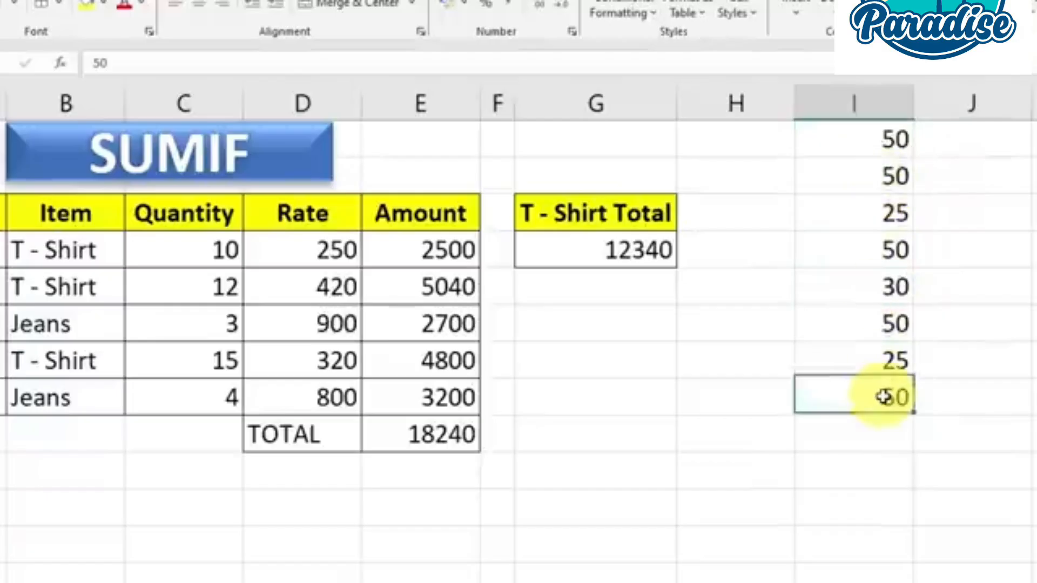
Enter =SUMIF(I1:I8,"50") in cell I10 to add up only the 50s in the number list
left_click(885, 469)
type("=s")
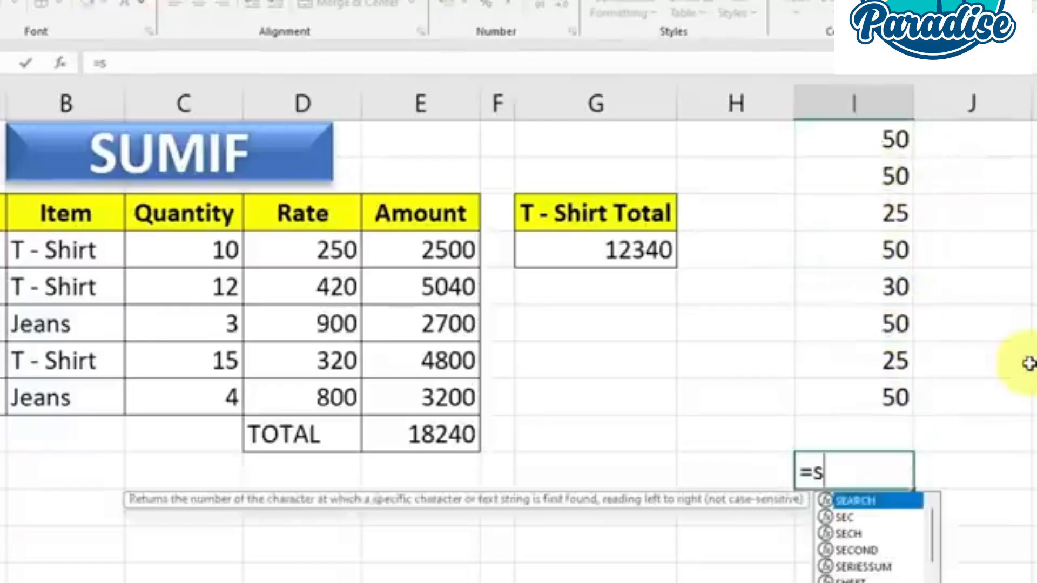
type("umi")
key("Tab")
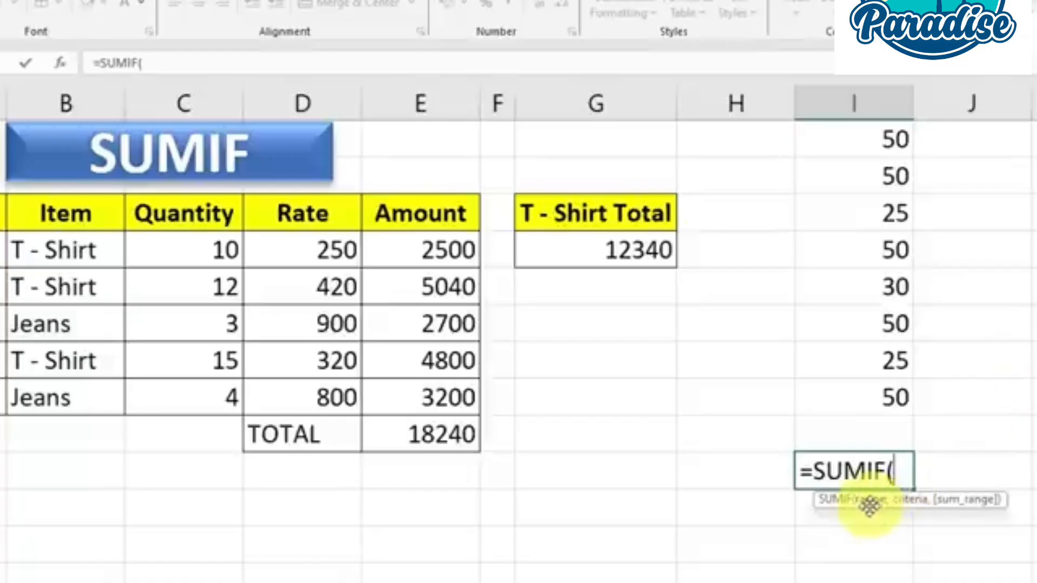
left_click_drag(871, 141, 868, 400)
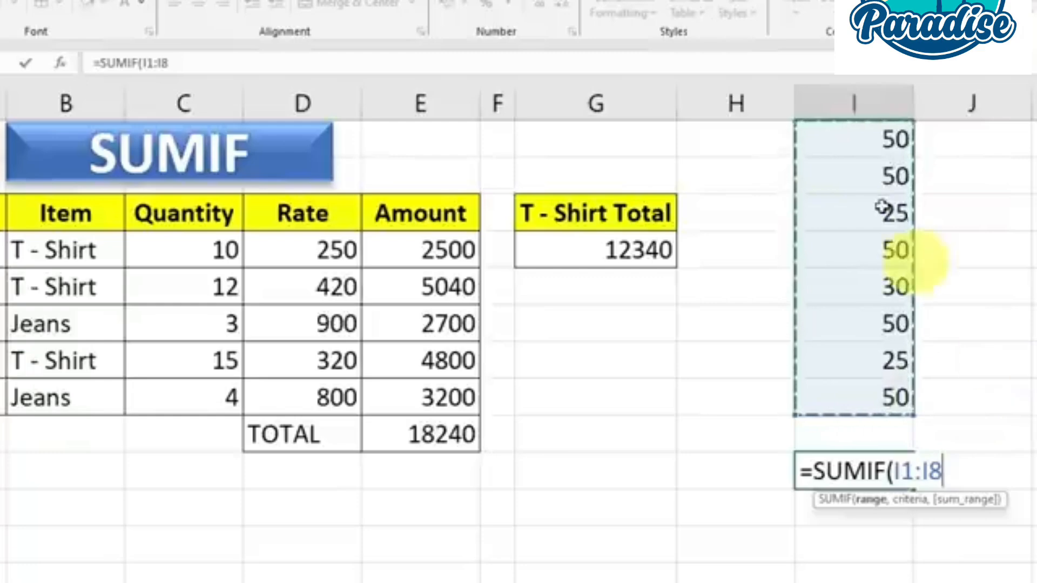
type(",\"50")
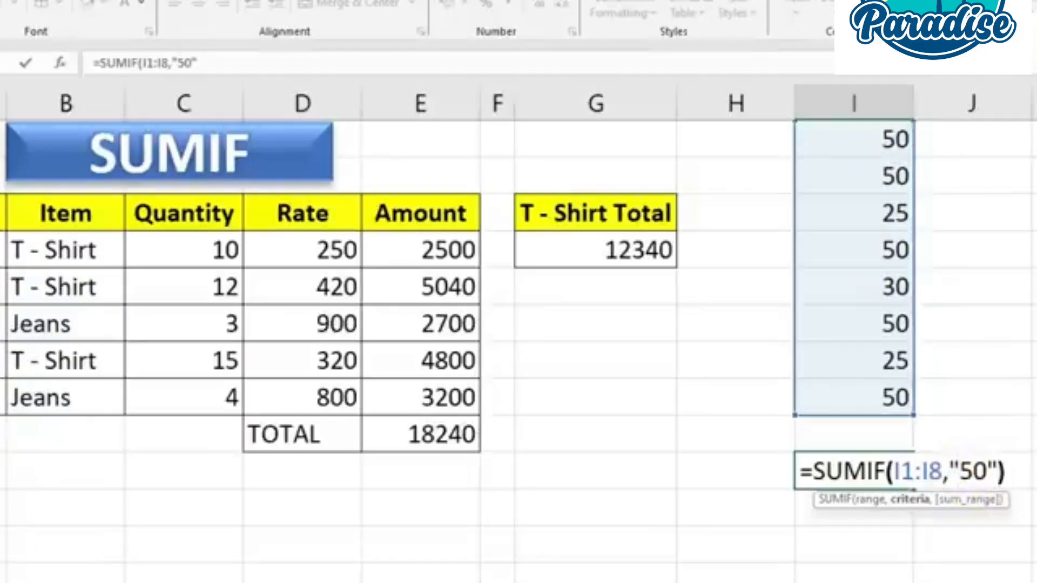
type(")")
key("Return")
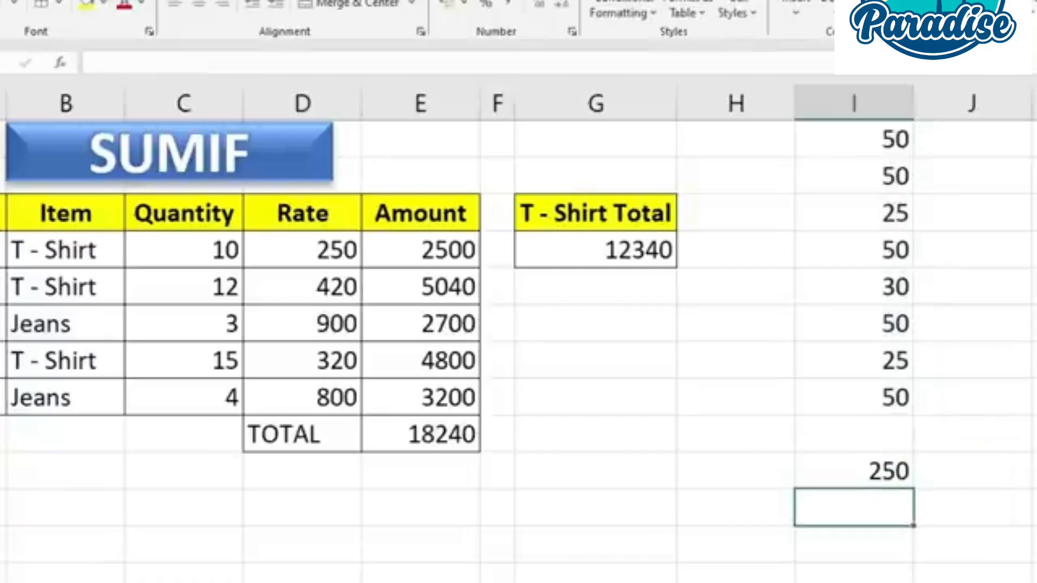
Check the SUMIF result in I10 against the individual 50 entries in the list I1:I8
left_click_drag(864, 134, 897, 400)
left_click(897, 399)
left_click(890, 329)
left_click(886, 257)
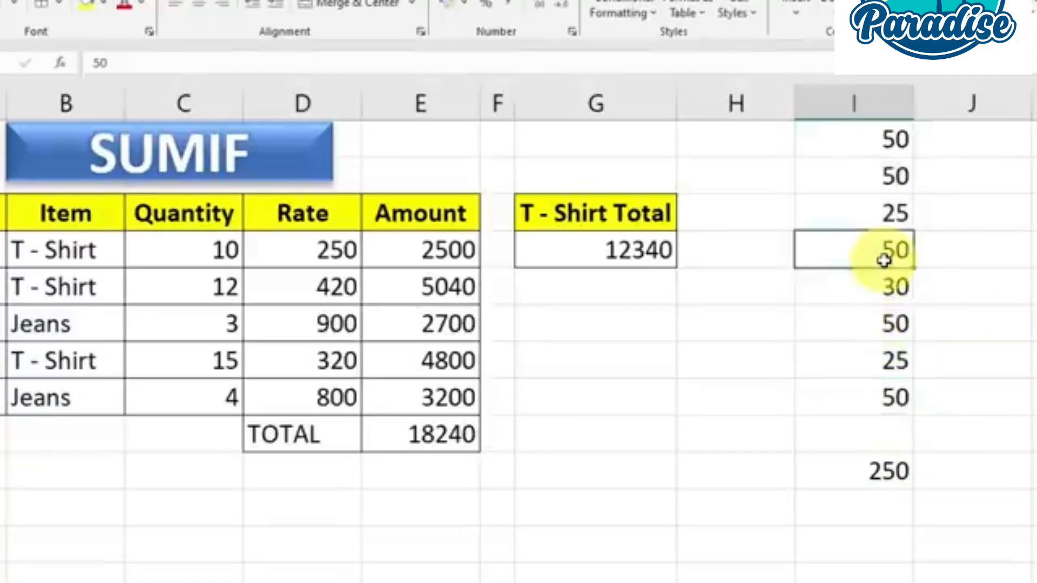
left_click(894, 176)
left_click(894, 176)
left_click(882, 139)
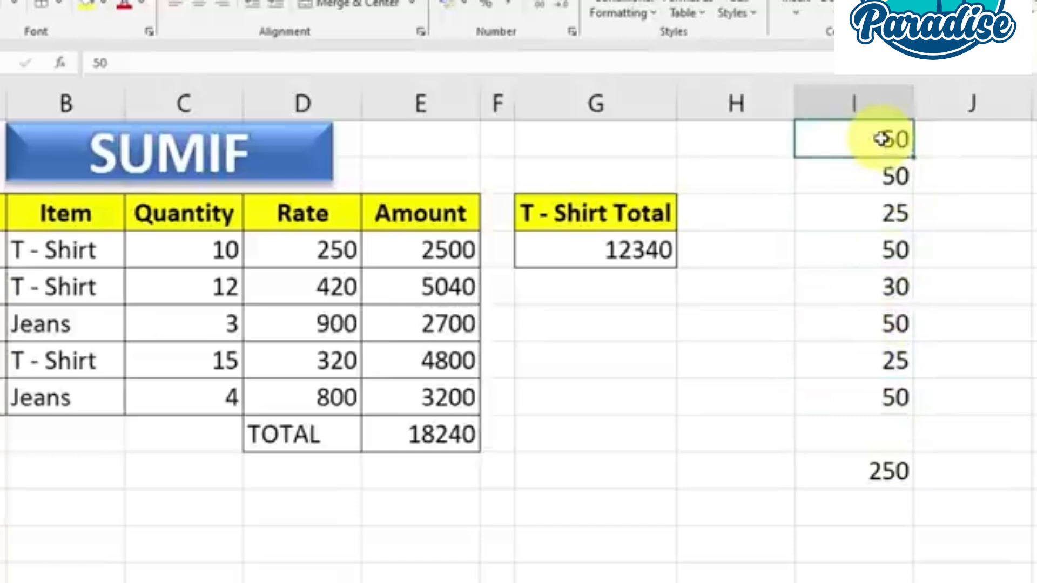
left_click(897, 473)
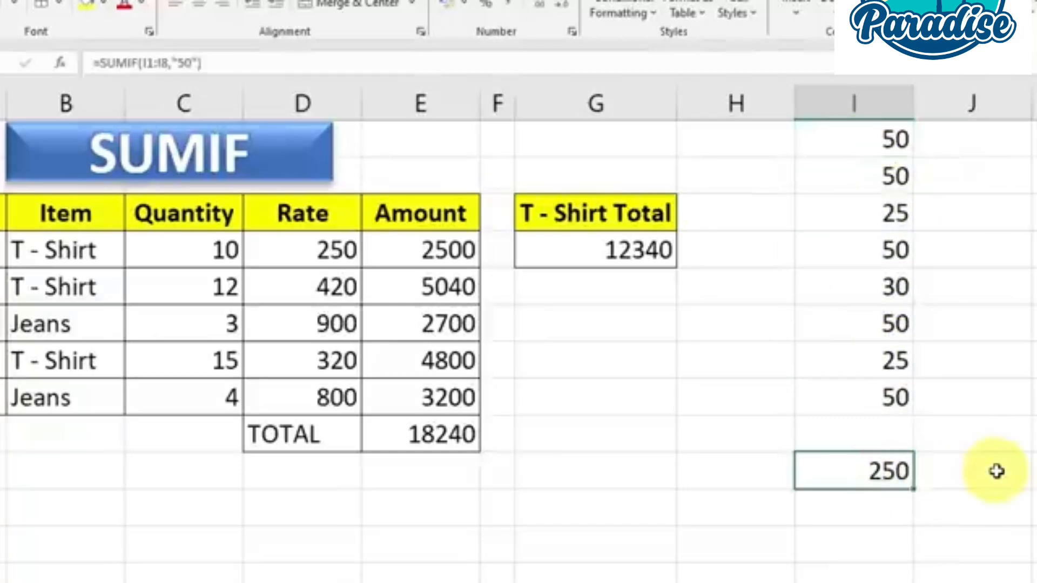
left_click_drag(858, 135, 875, 396)
left_click(880, 470)
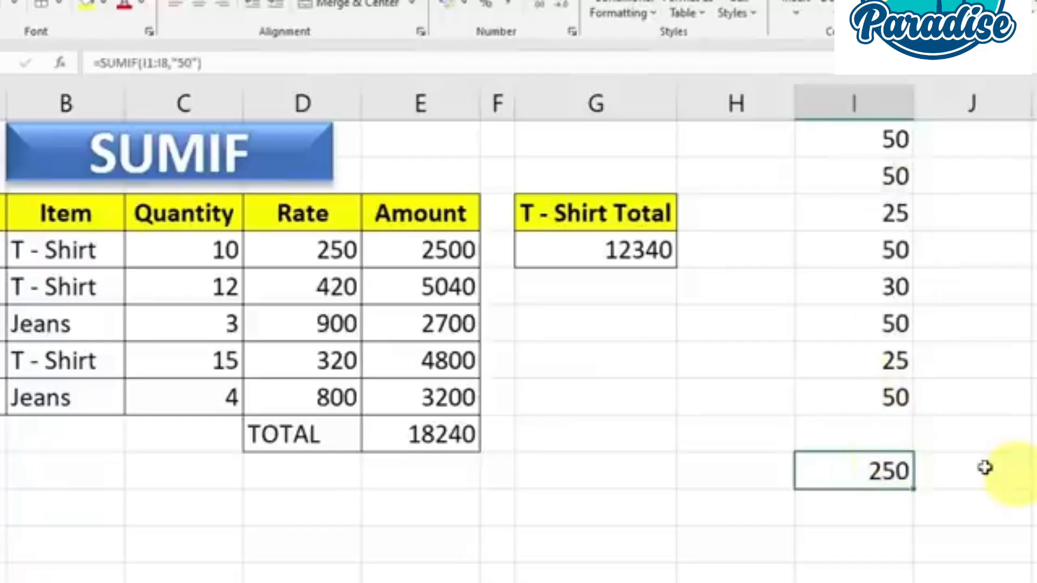
left_click(594, 397)
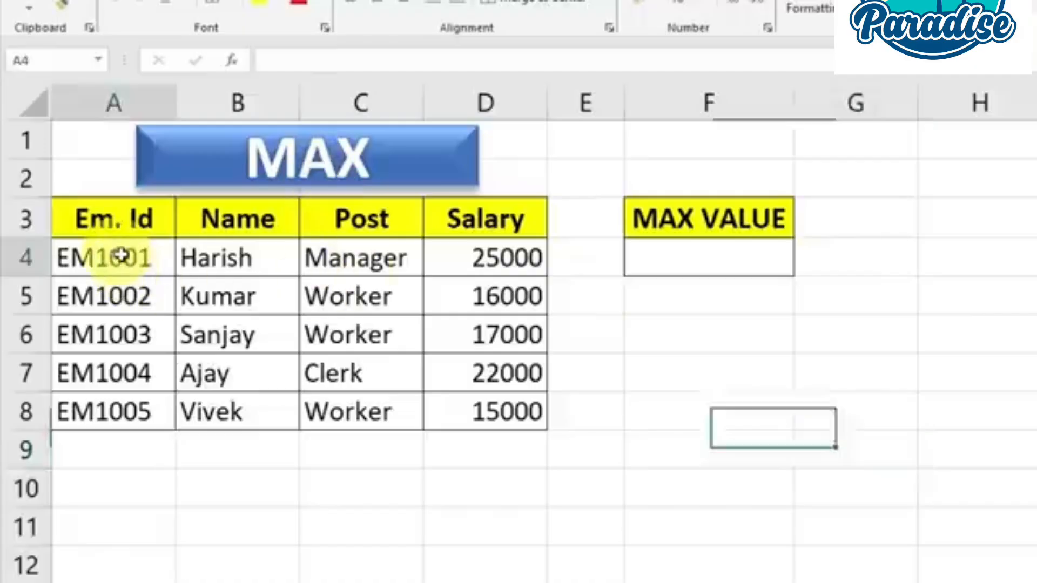
Start a MAX formula in the MAX VALUE cell F4 with the salary range D4:D8 as its first argument
left_click_drag(92, 253, 501, 418)
left_click(505, 340)
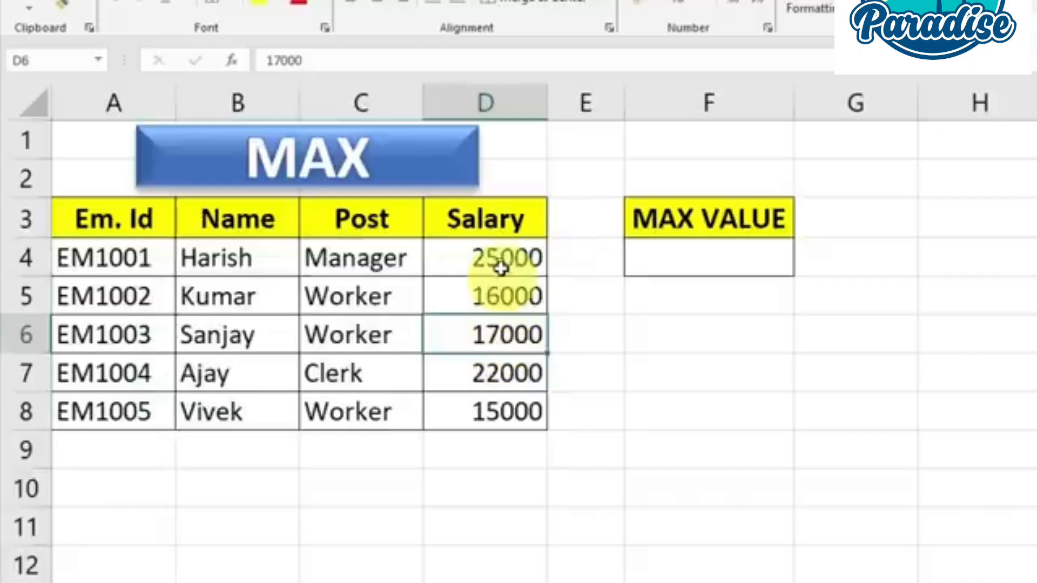
left_click_drag(500, 265, 513, 399)
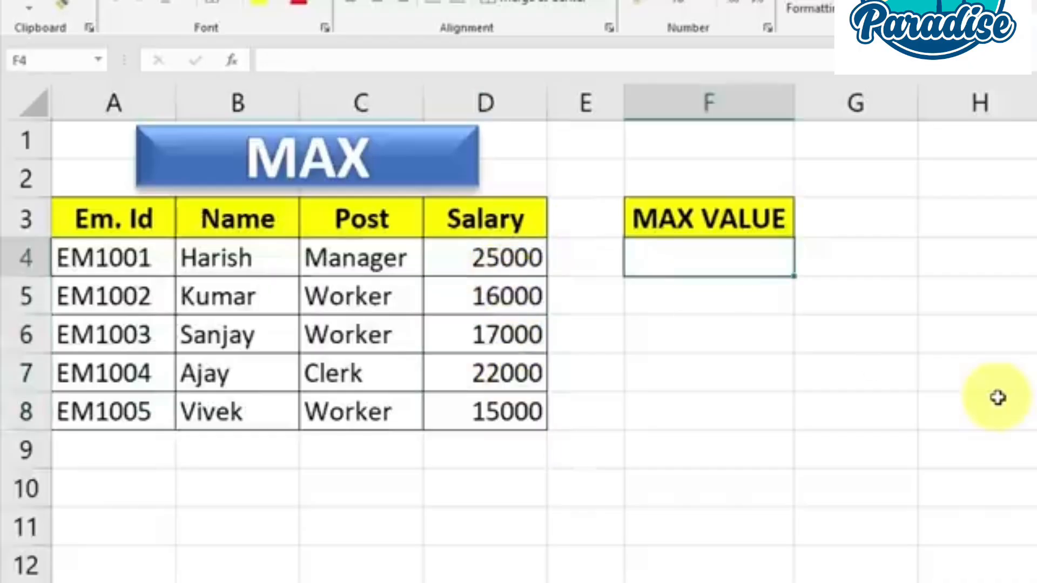
type("=")
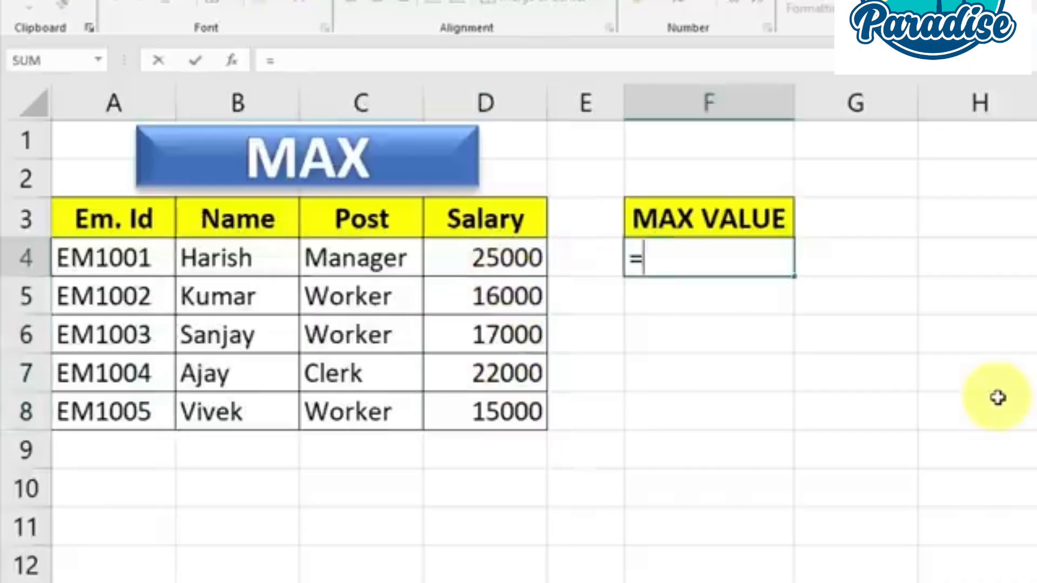
type("max")
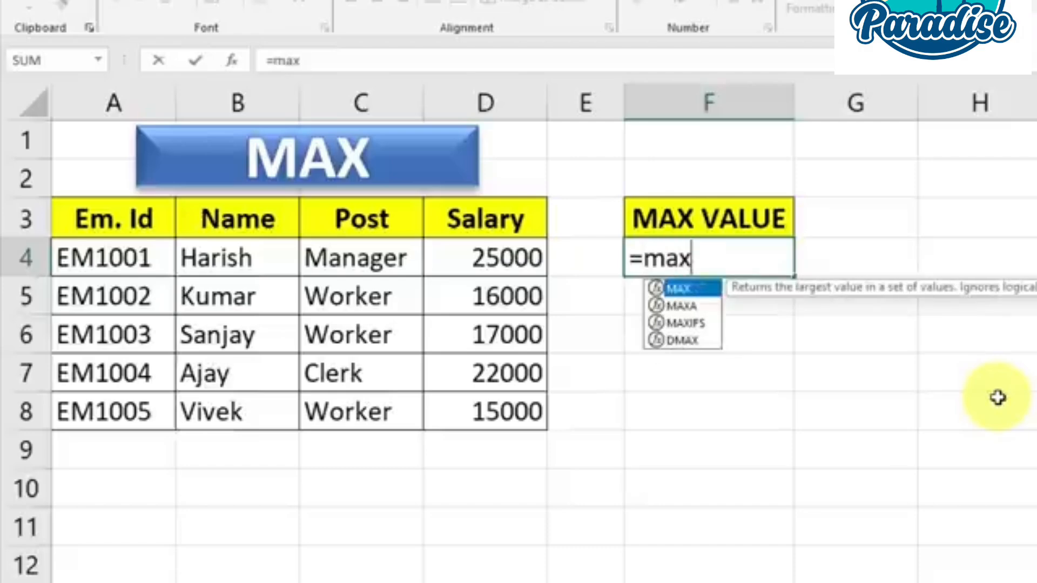
key("Tab")
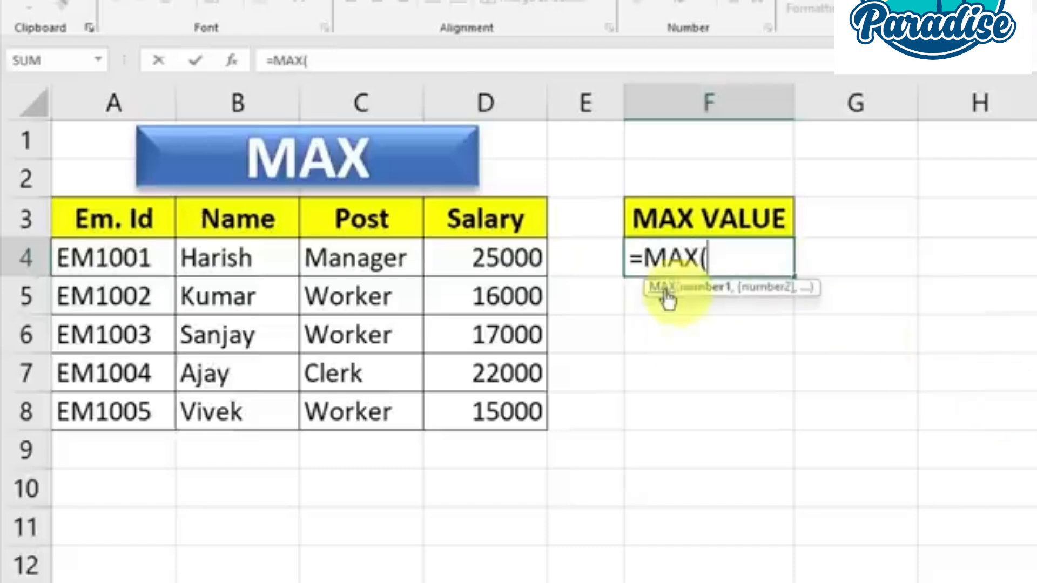
left_click_drag(502, 259, 514, 412)
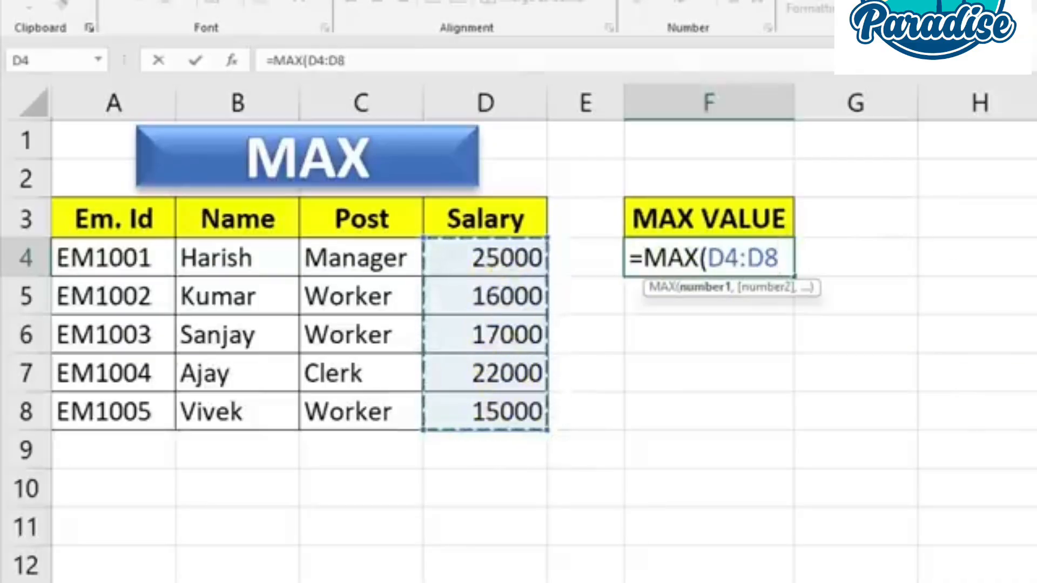
Try the range H4:H8 as a second argument of the MAX formula and remove it again
type(",")
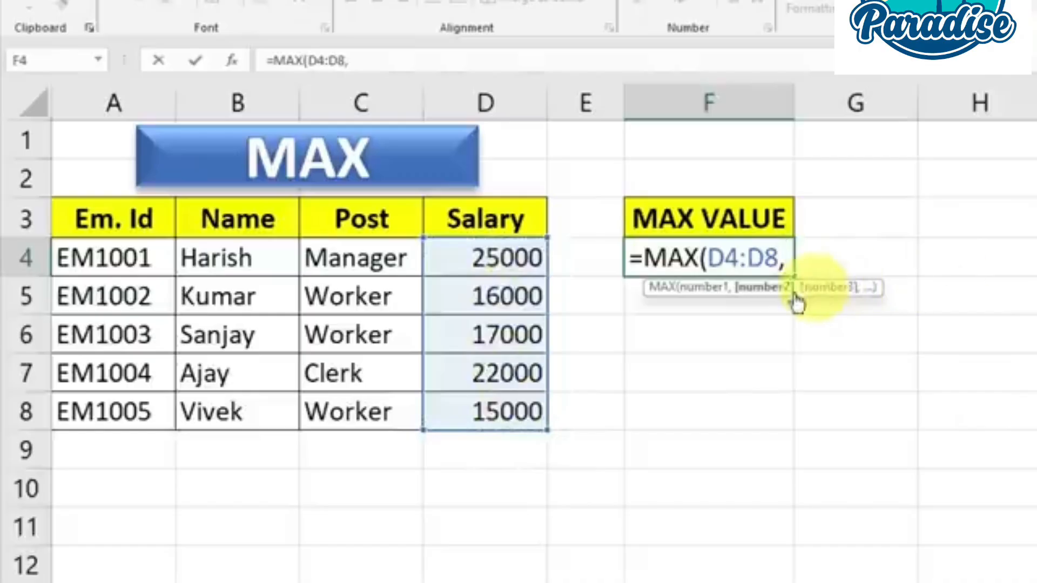
left_click_drag(948, 244, 979, 423)
key("BackSpace")
key("BackSpace")
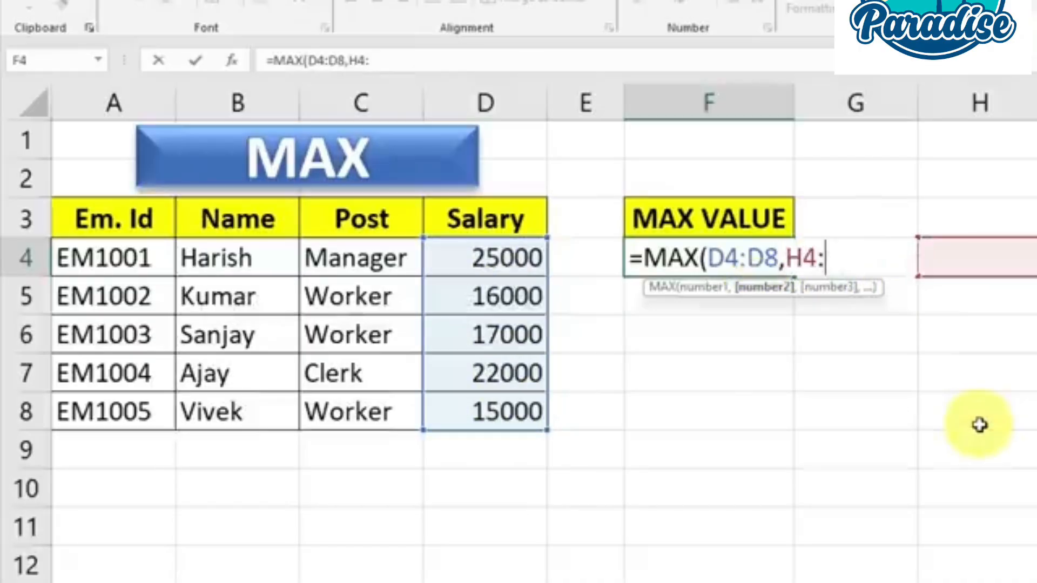
key("BackSpace")
key("BackSpace")
key("BackSpace")
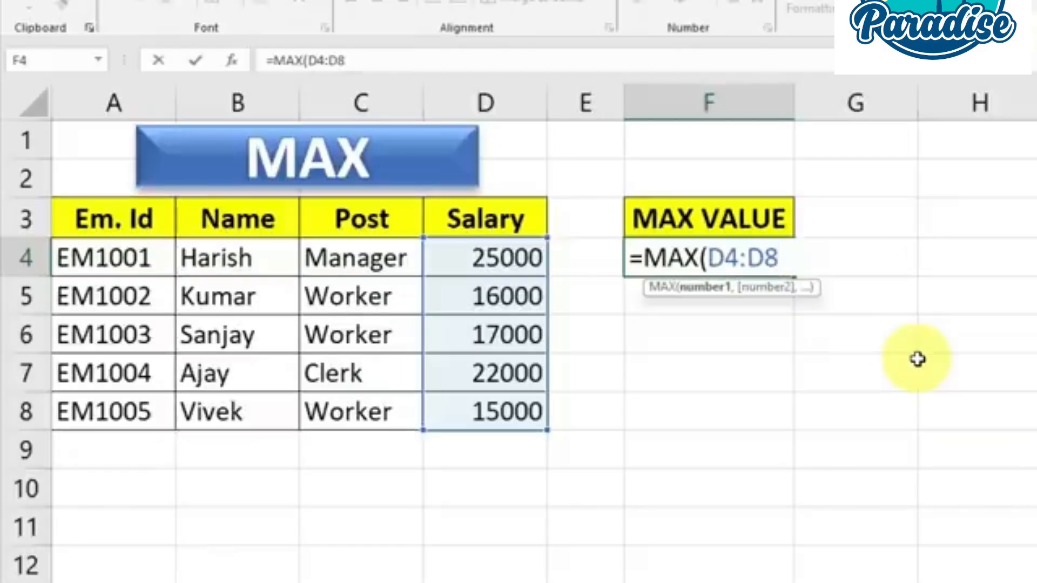
Complete the formula as =MAX(D4:D8) and check its result against the Salary column
type(")")
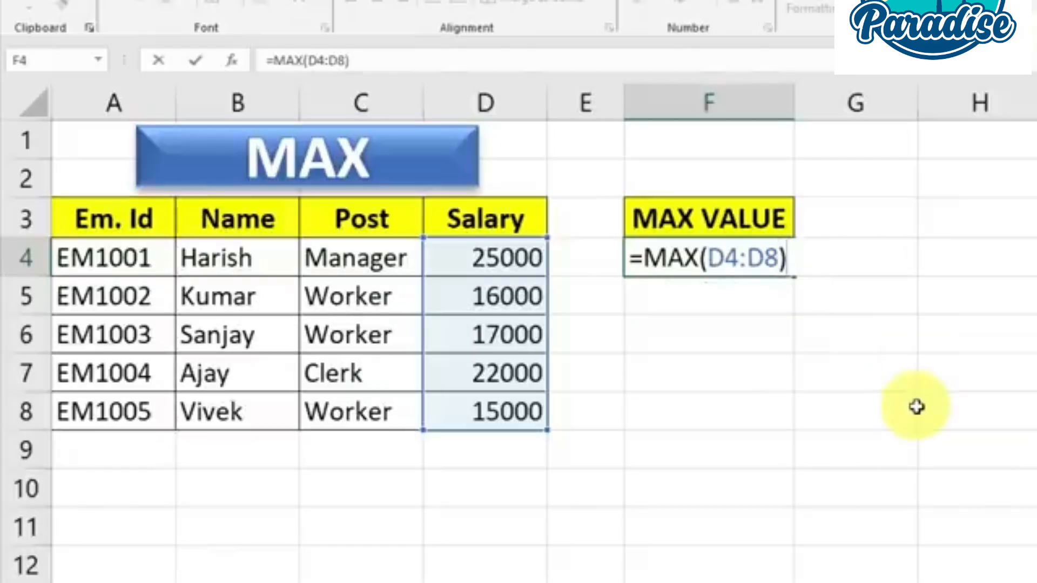
key("Return")
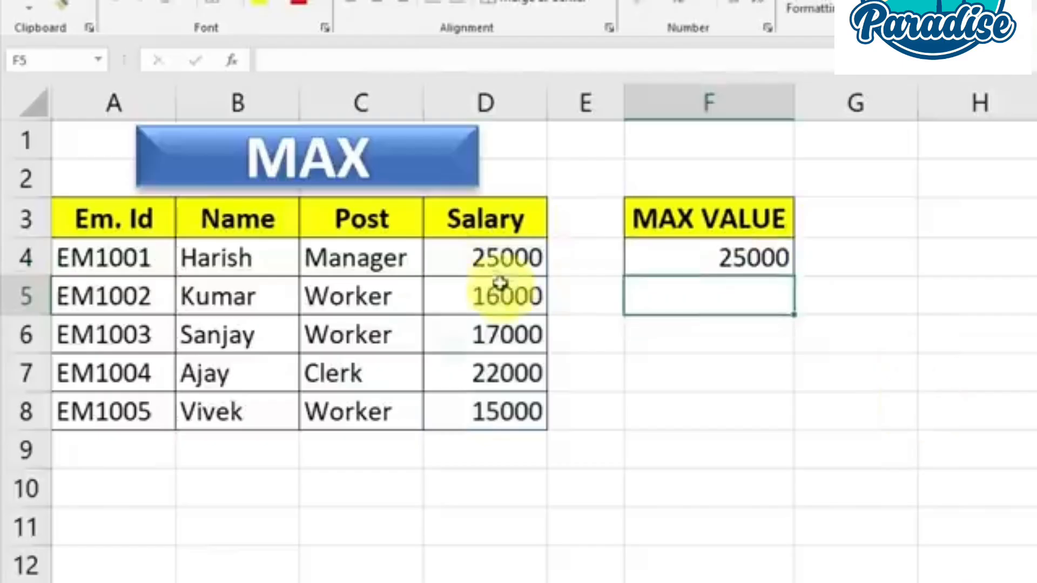
left_click_drag(497, 260, 513, 412)
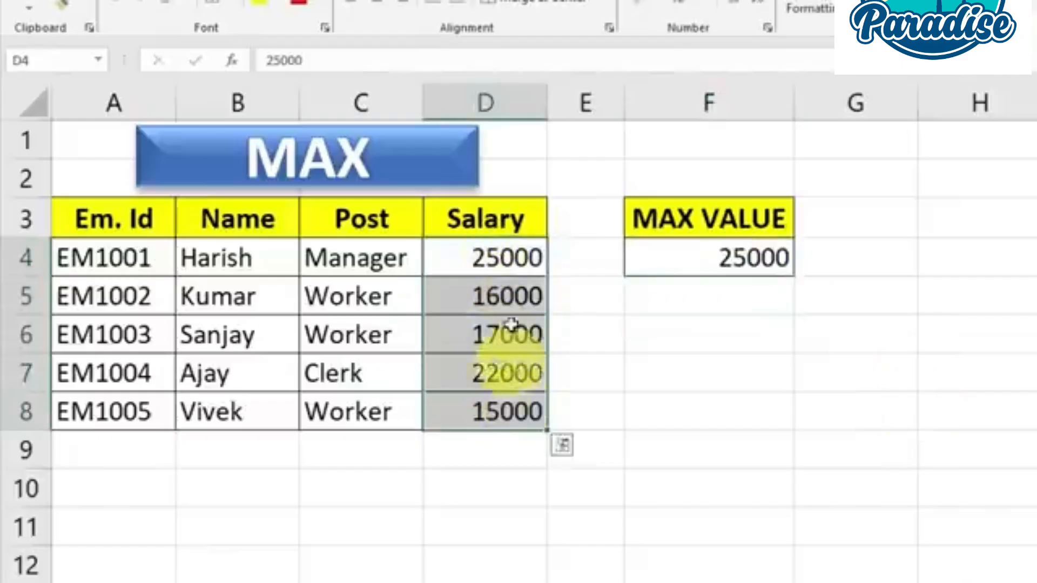
left_click(505, 262)
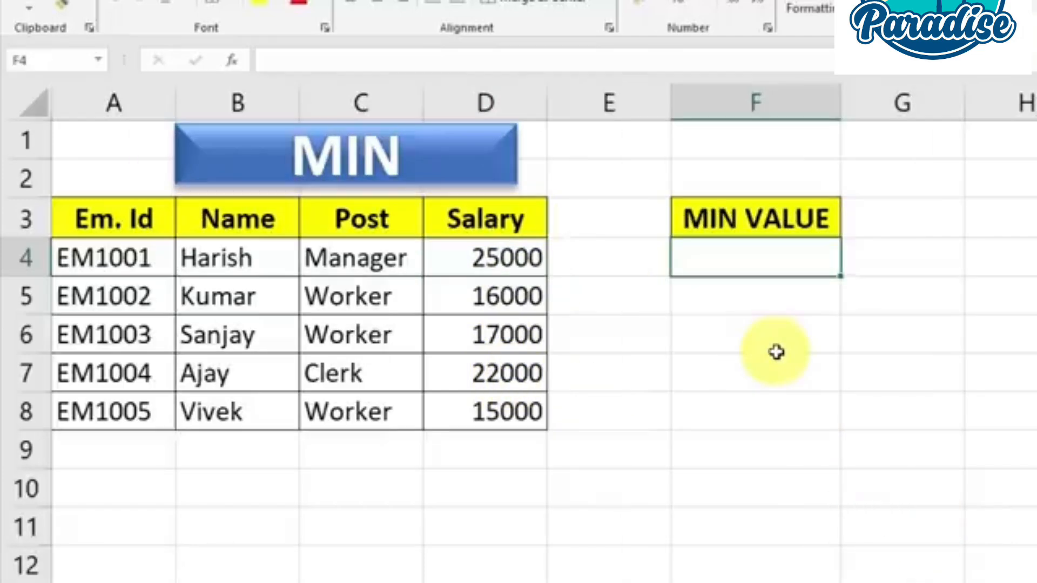
Enter =MIN(D4:D8) in the MIN VALUE cell F4 to find the lowest salary in the employee table
left_click_drag(118, 259, 462, 404)
left_click(484, 339)
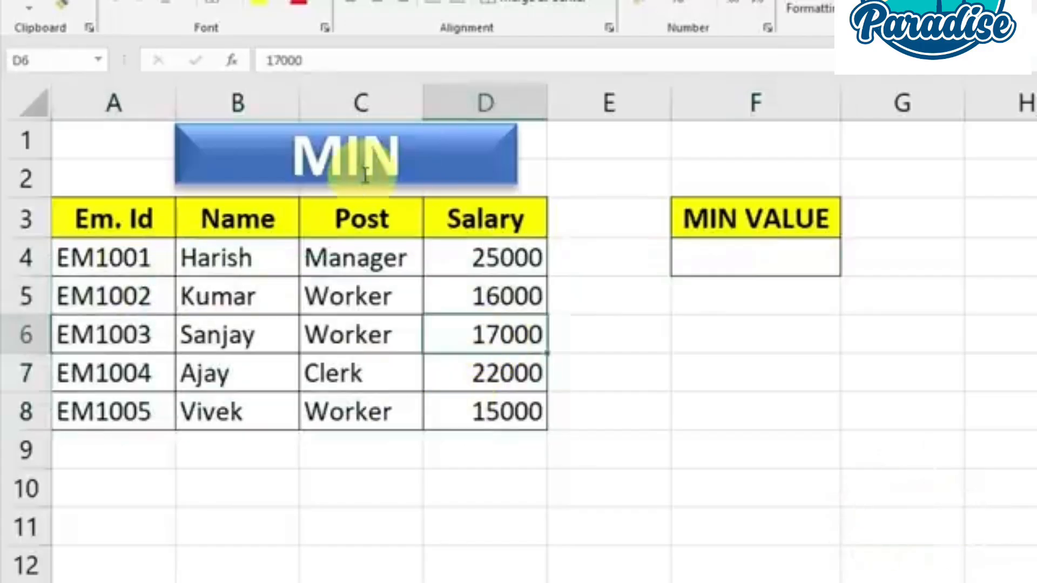
left_click(722, 258)
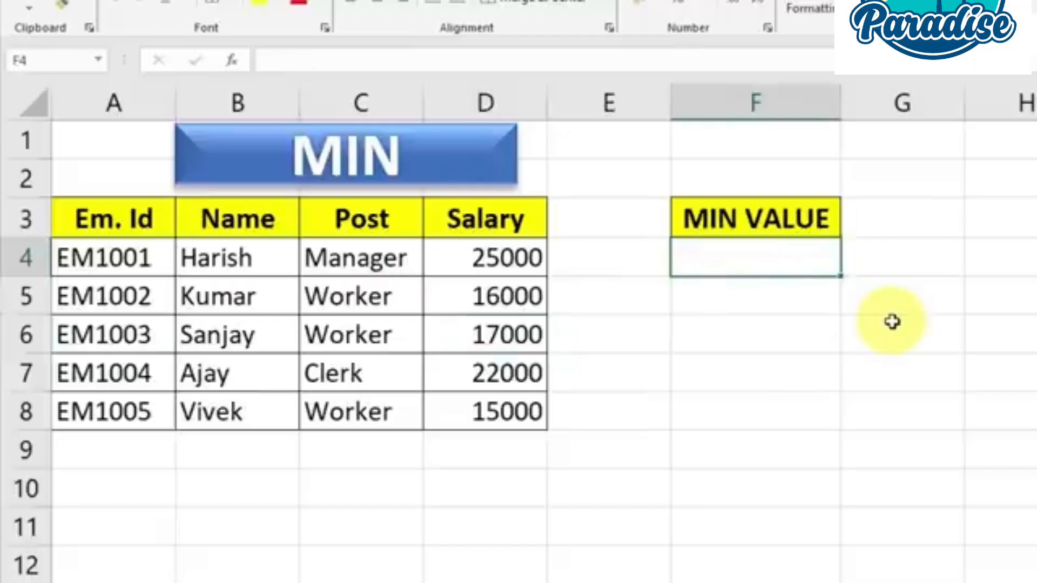
type("=mic")
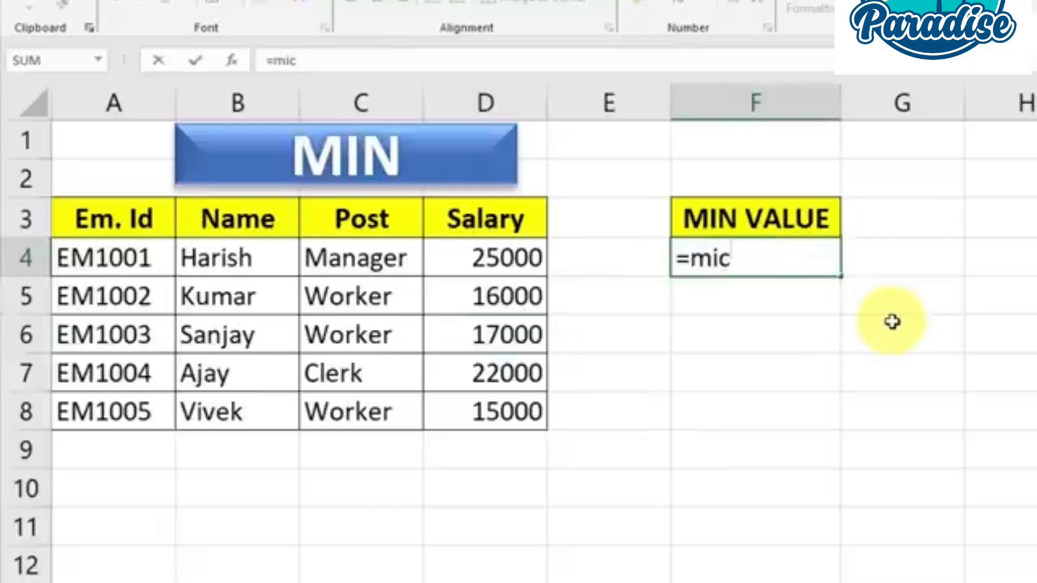
key("BackSpace")
type("n")
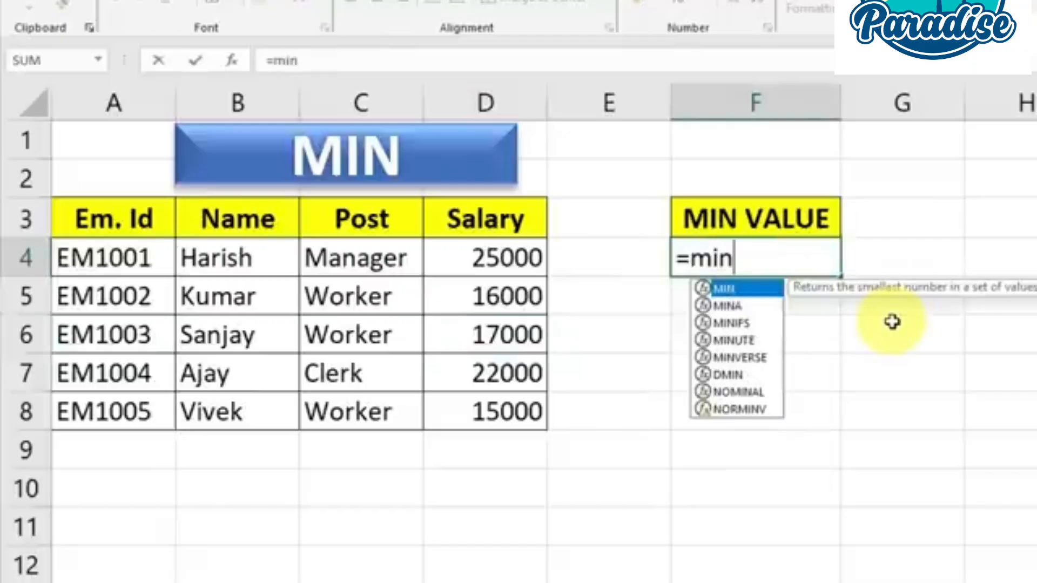
key("Tab")
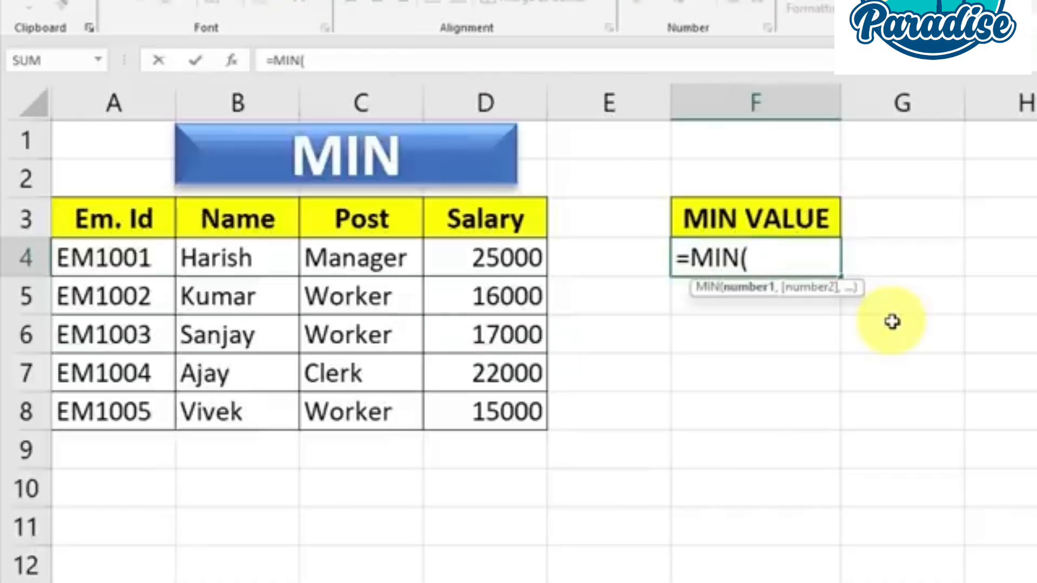
left_click_drag(506, 261, 514, 412)
type(")")
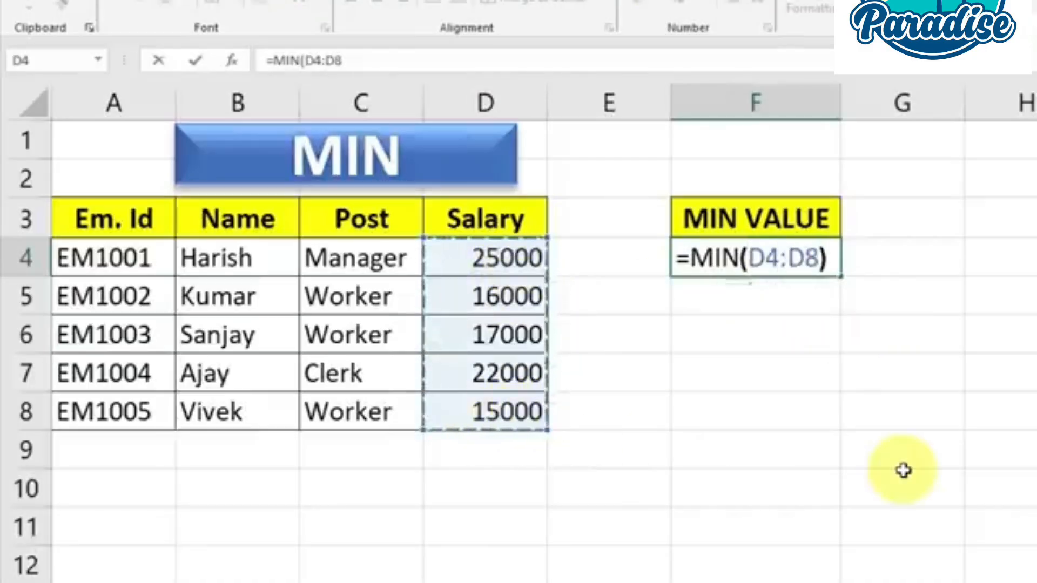
key("Return")
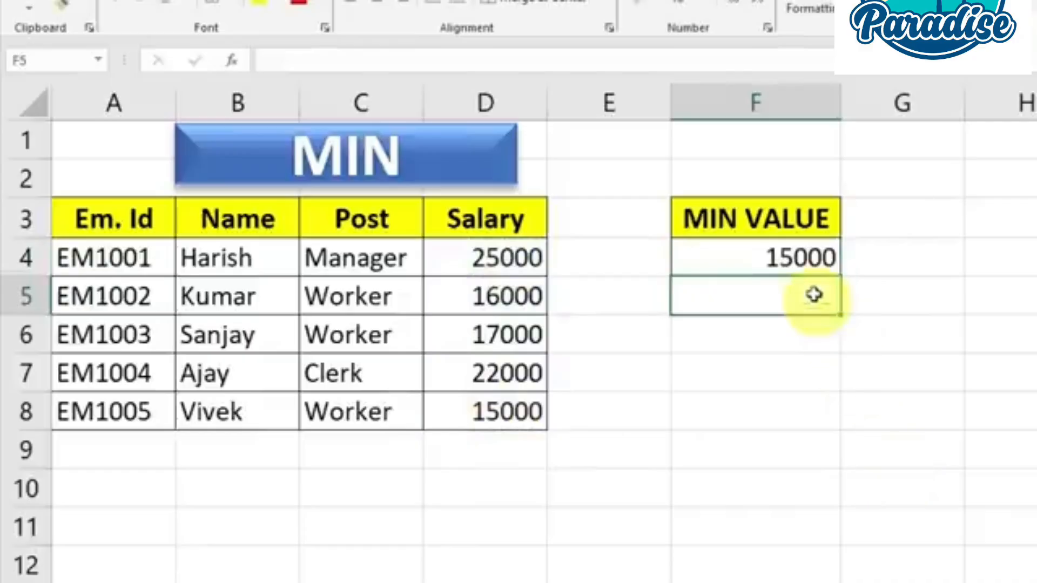
left_click(800, 258)
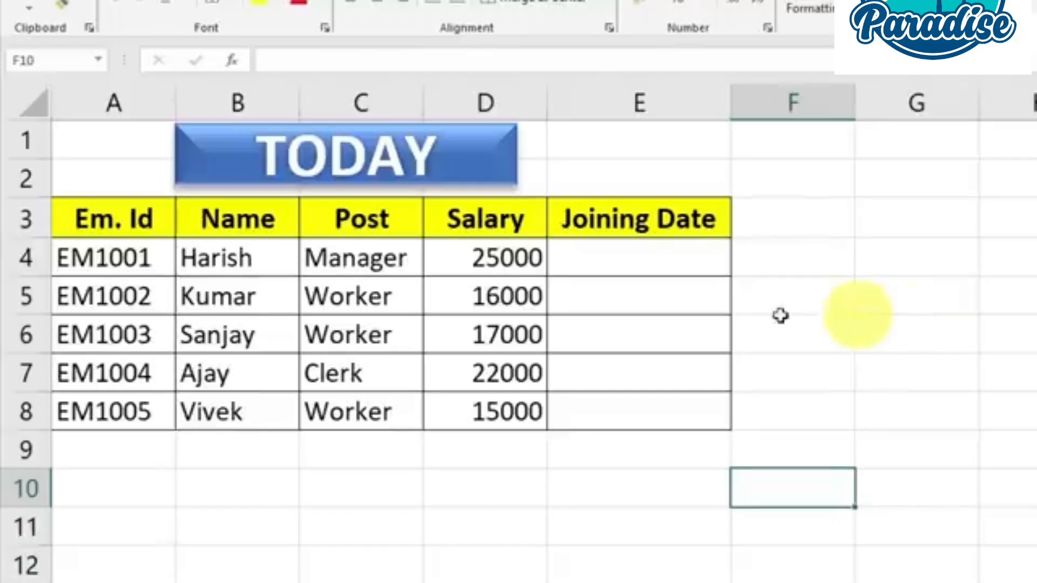
Enter =TODAY() in cell E4 of the Joining Date column for employee EM1001
left_click_drag(104, 257, 670, 402)
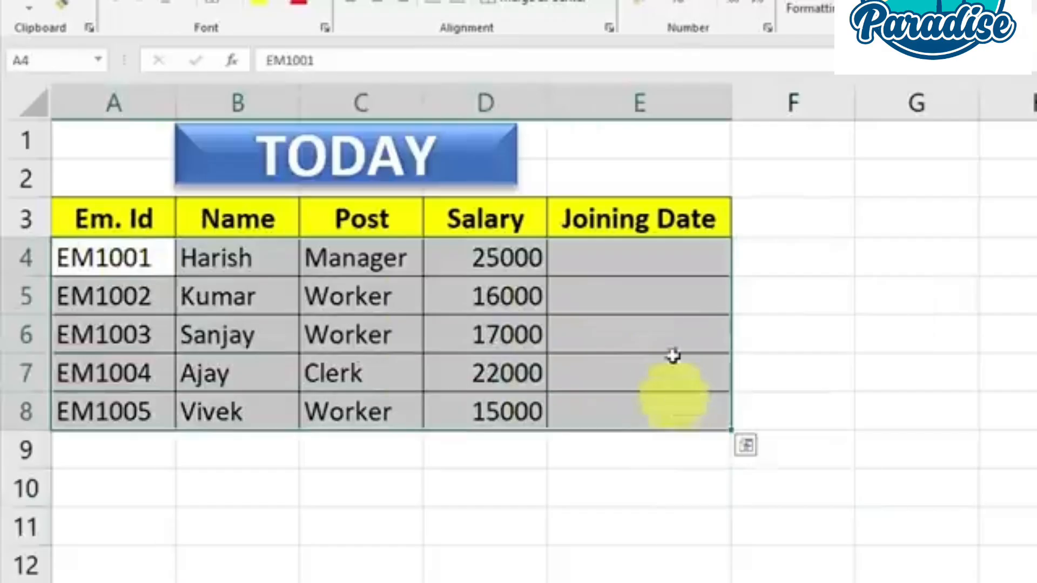
left_click(658, 269)
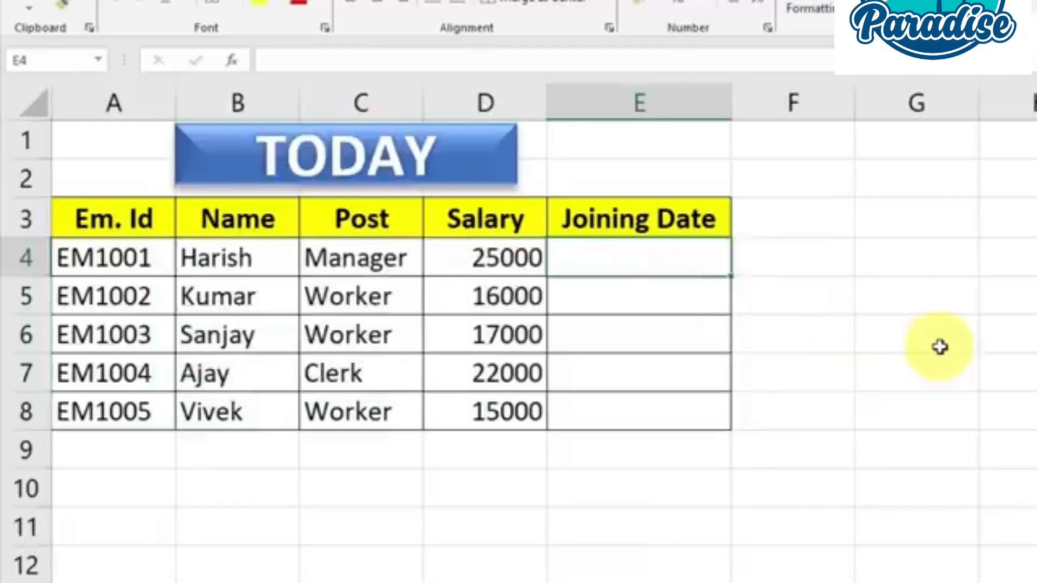
key("F2")
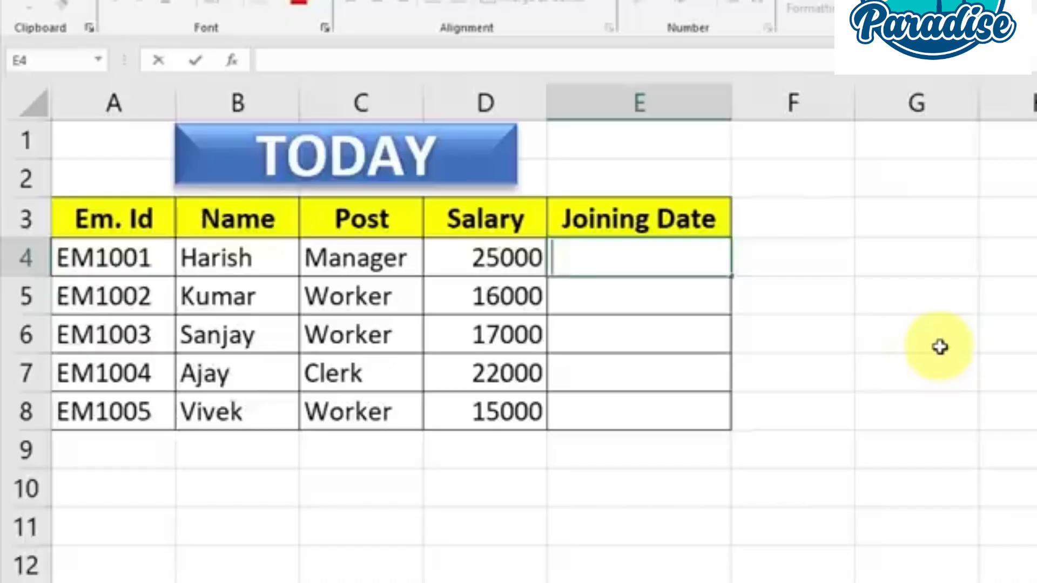
type("=t")
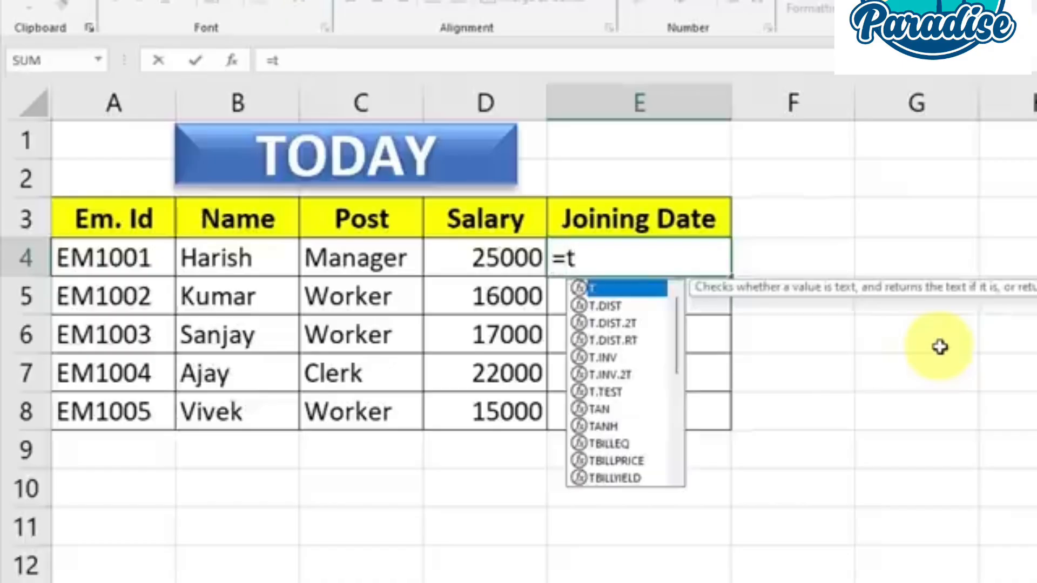
type("o")
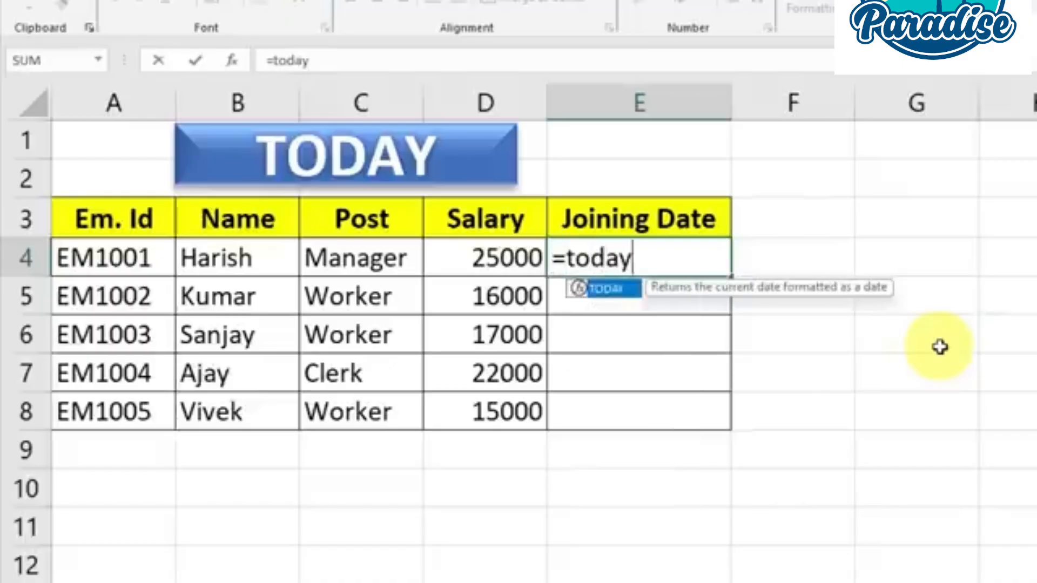
type("day")
key("Tab")
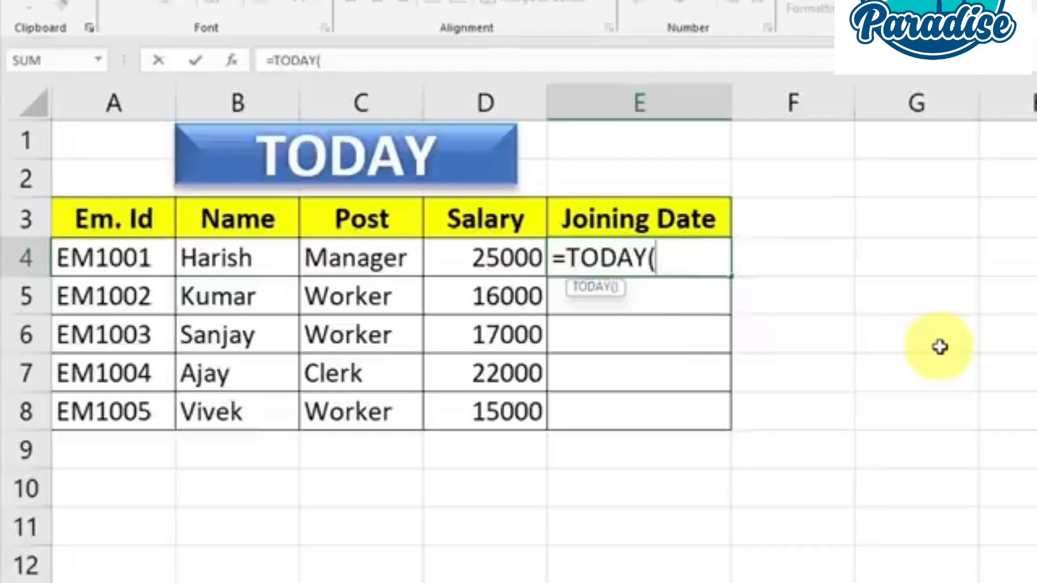
type(")")
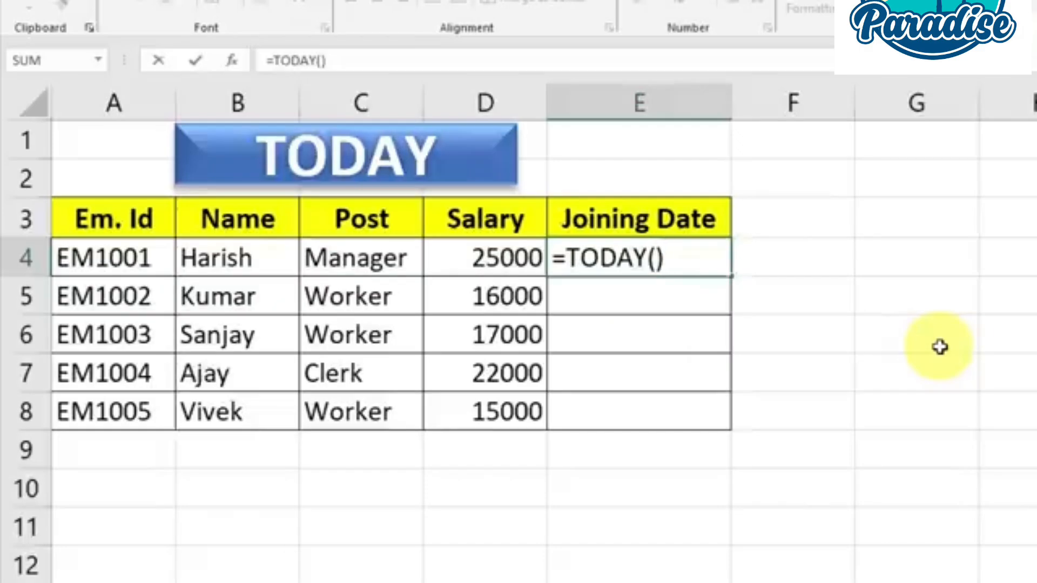
key("Return")
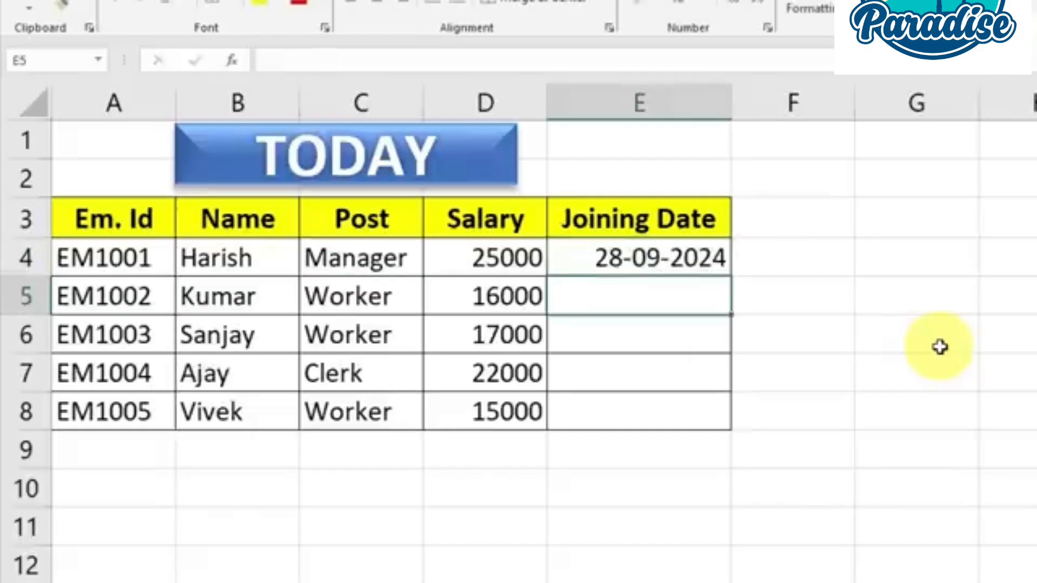
Copy the TODAY formula from E4 down the Joining Date column to E8
left_click(701, 268)
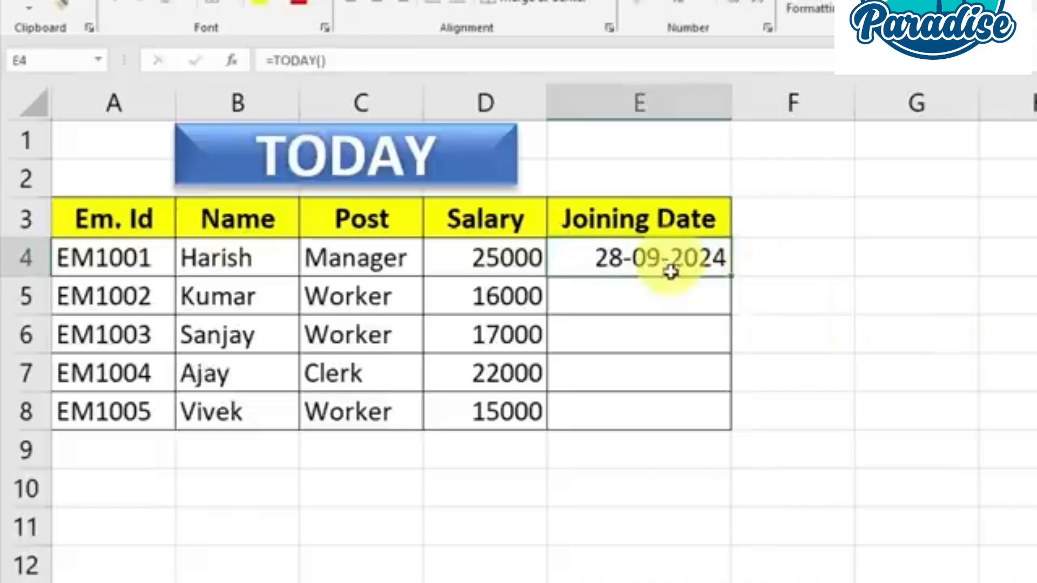
left_click_drag(732, 278, 730, 423)
left_click(866, 425)
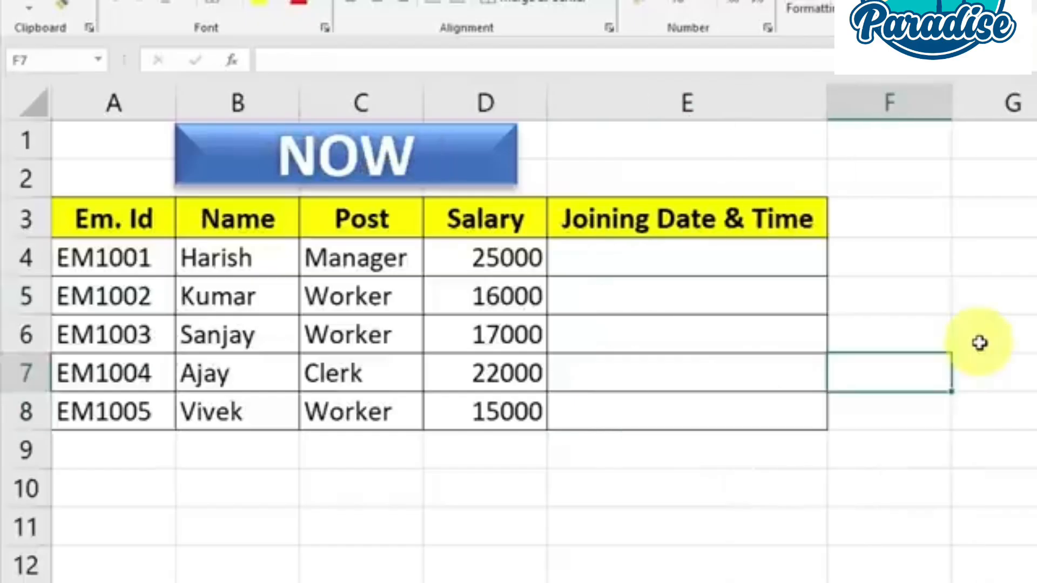
Enter =NOW() in cell E4 of the Joining Date & Time column on the NOW sheet
left_click(1007, 304)
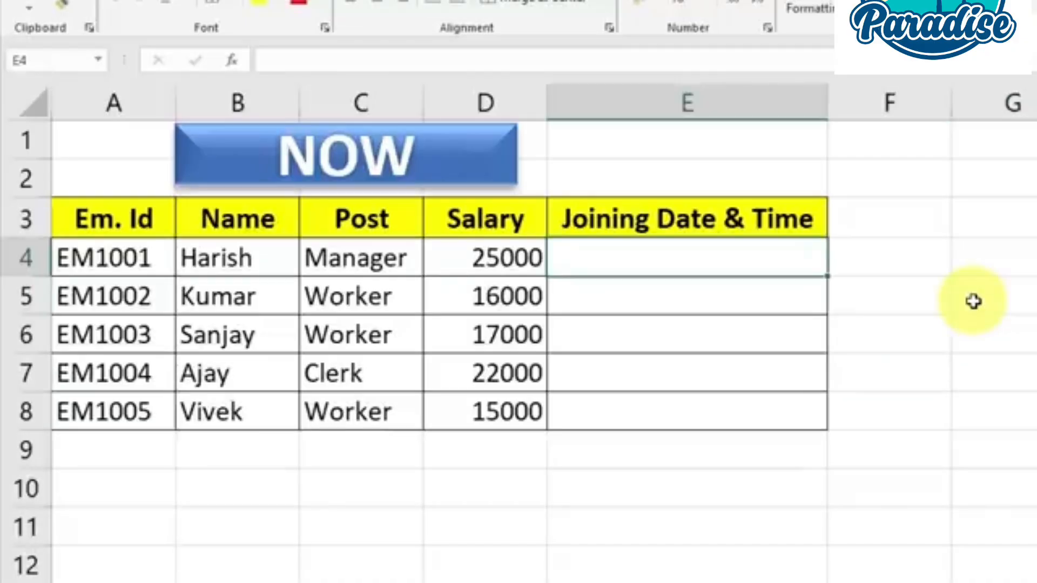
type("=")
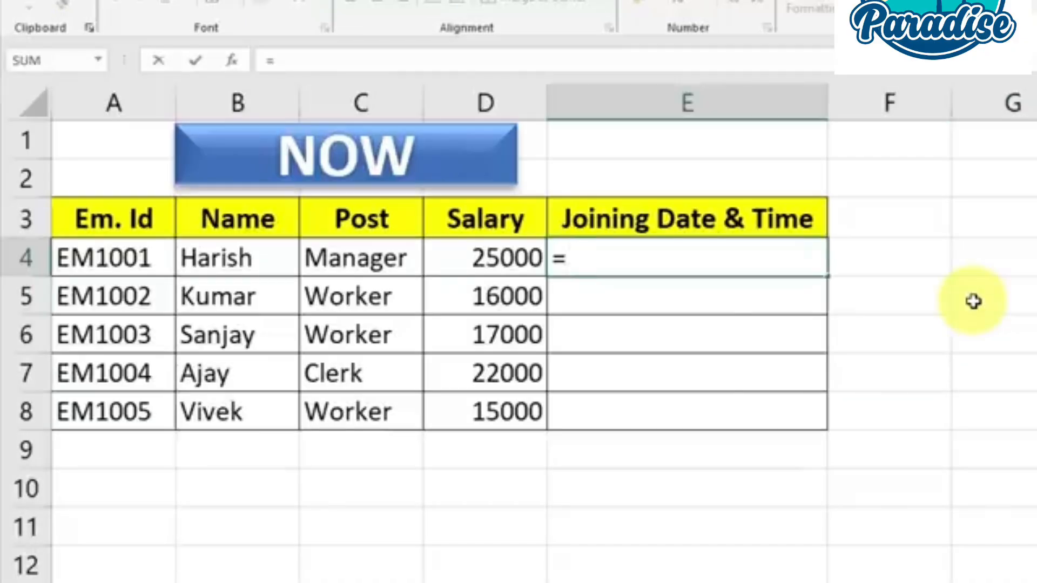
type("now")
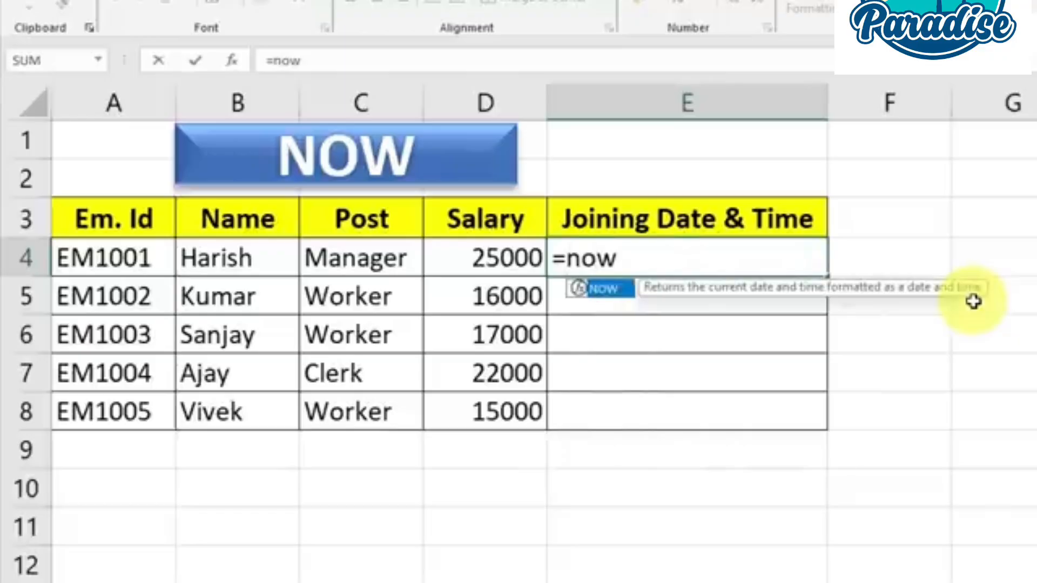
key("Tab")
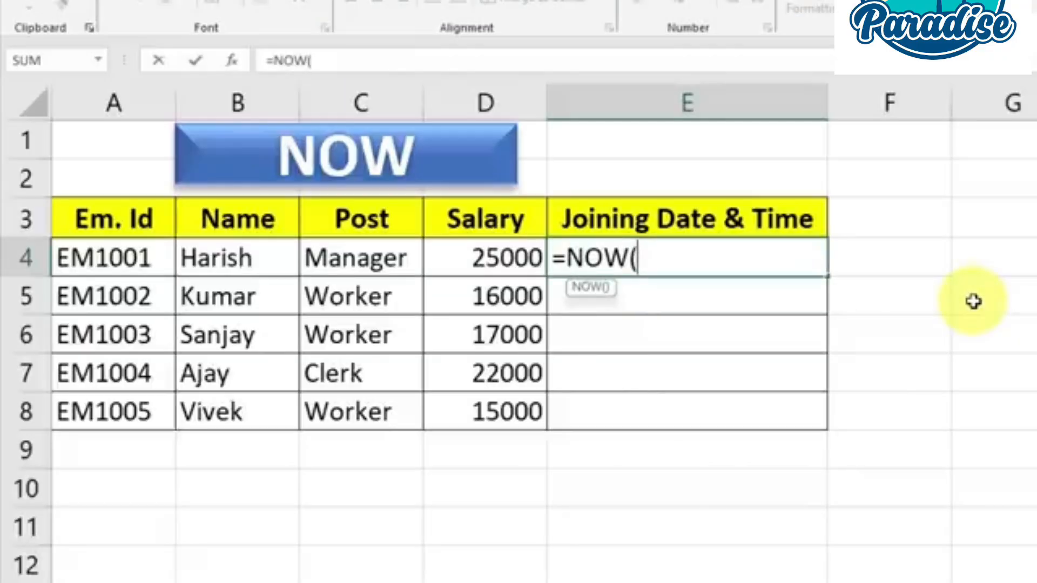
type(")")
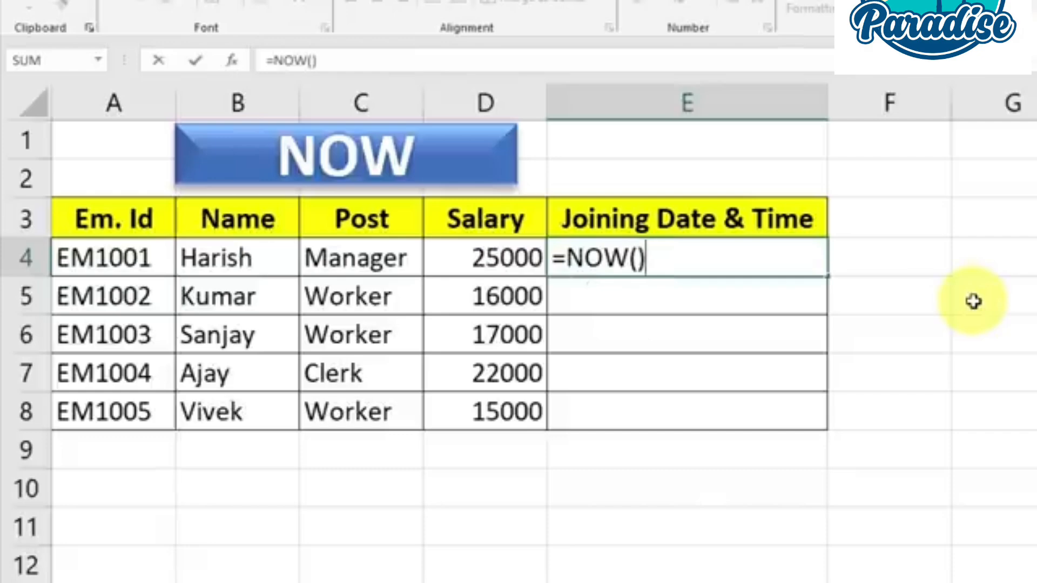
key("Return")
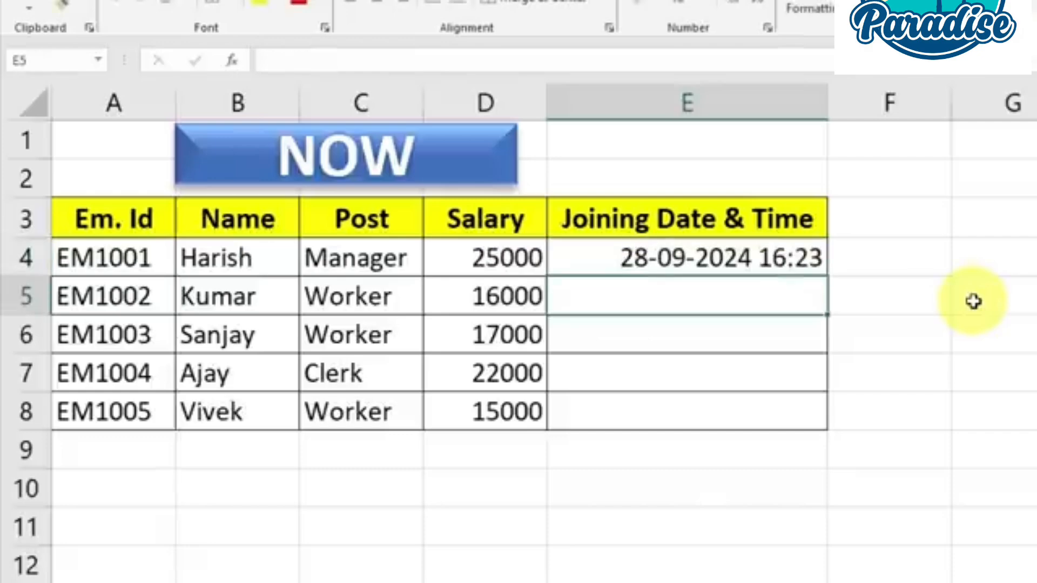
left_click(799, 259)
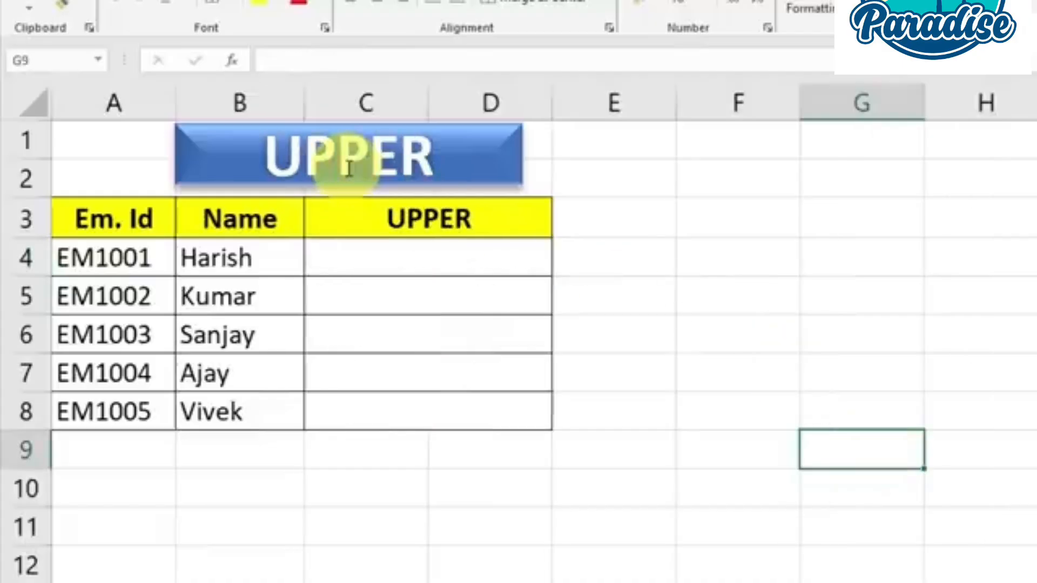
Enter =UPPER(B4) in cell C4 of the UPPER column to convert the first employee's name to capitals
left_click_drag(255, 257, 249, 403)
left_click(417, 265)
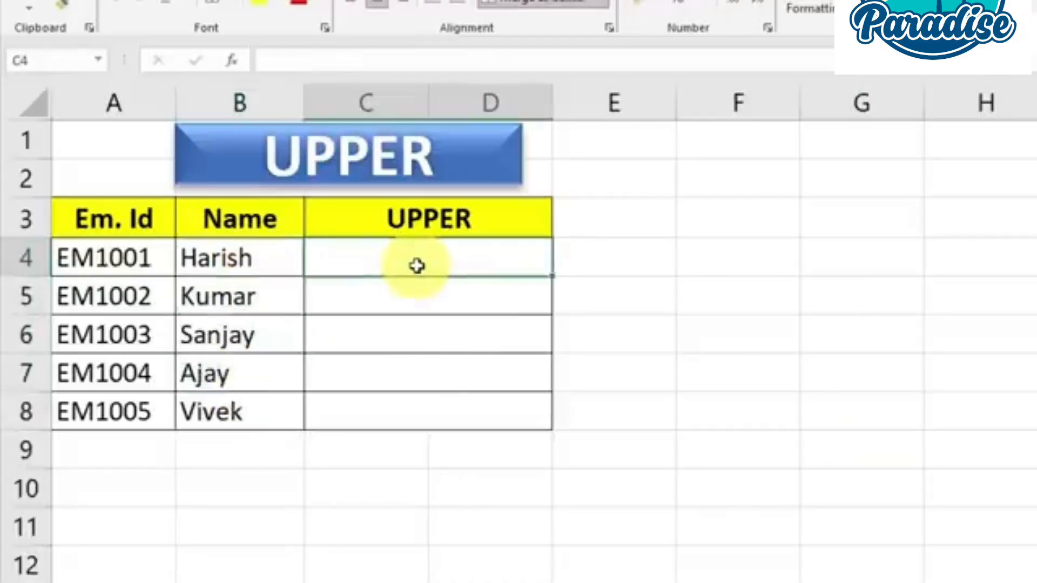
type("=")
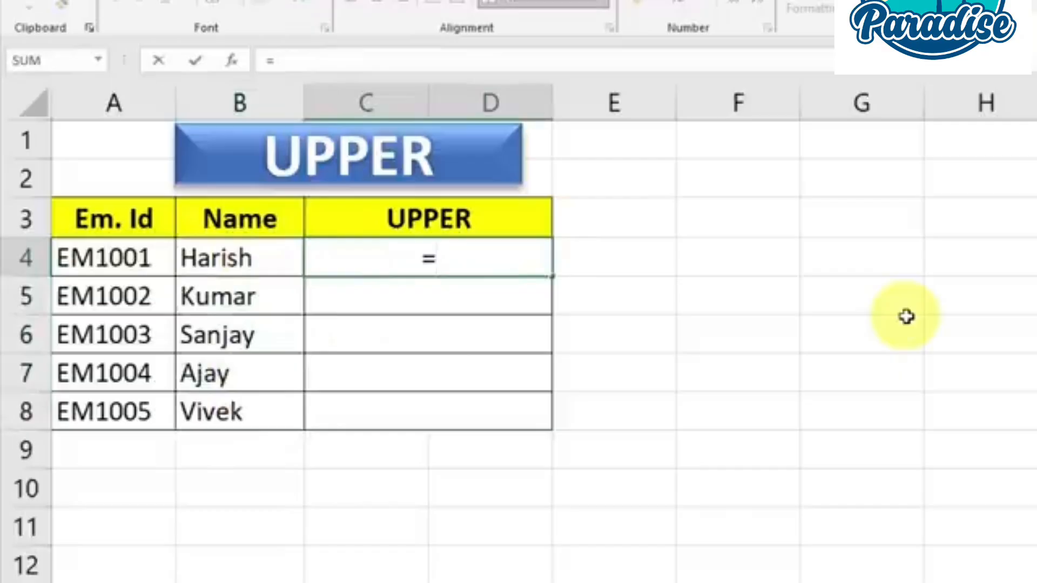
type("upper")
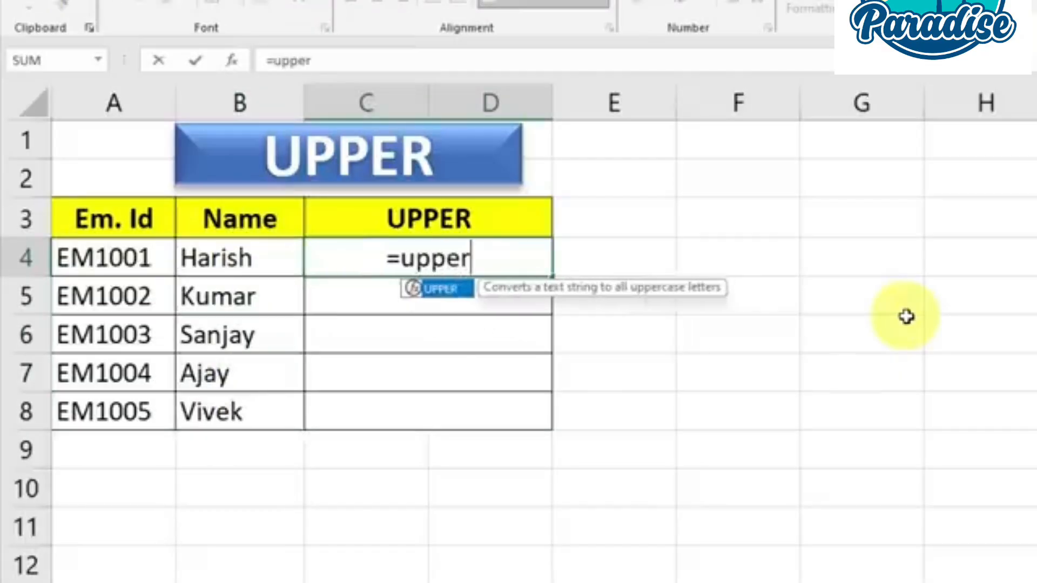
key("Tab")
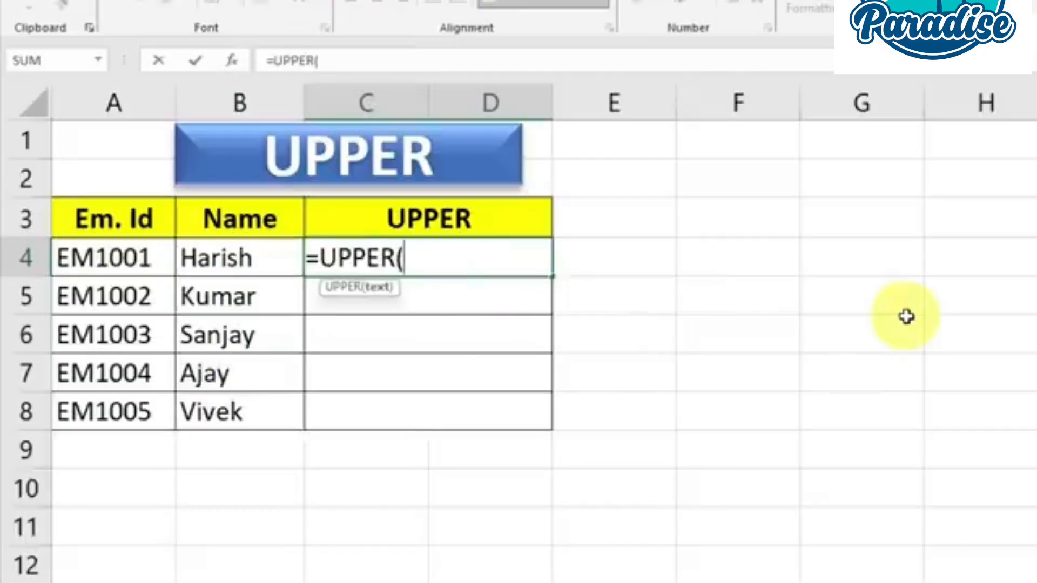
left_click(241, 262)
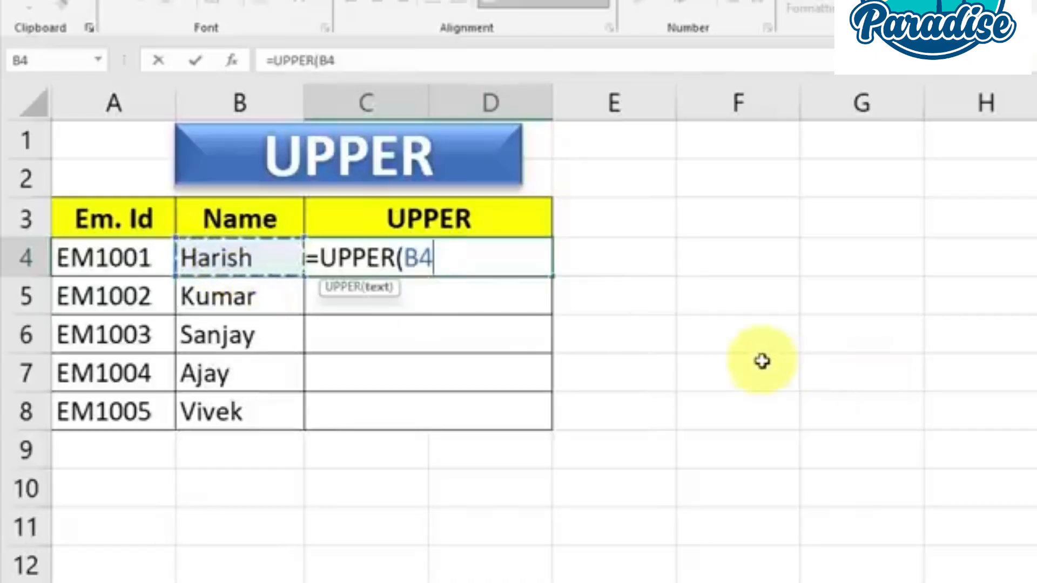
type(")")
key("Return")
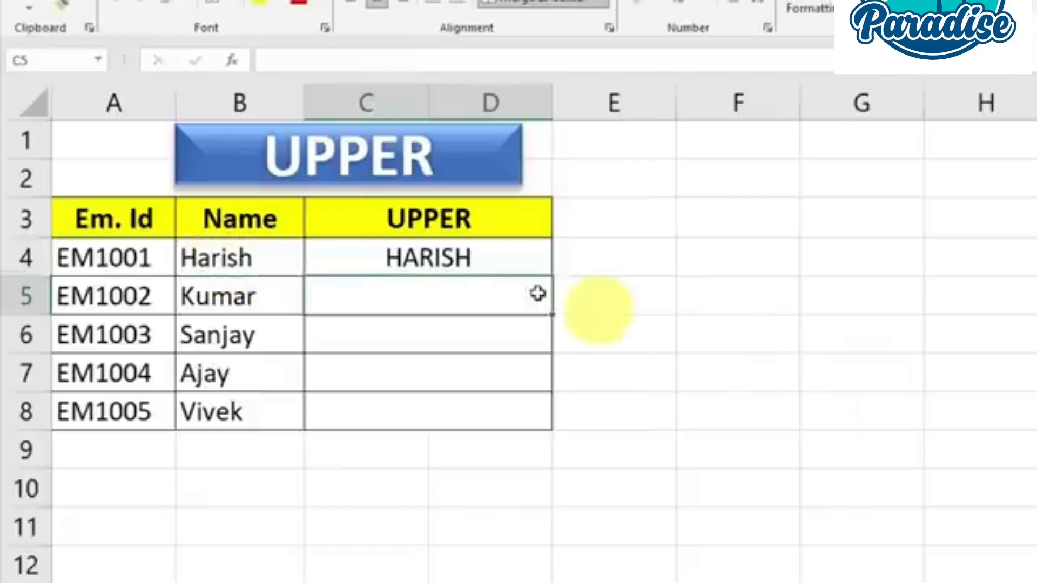
Compare B4 with the UPPER result and copy the formula from C4 down to row 8
left_click(233, 261)
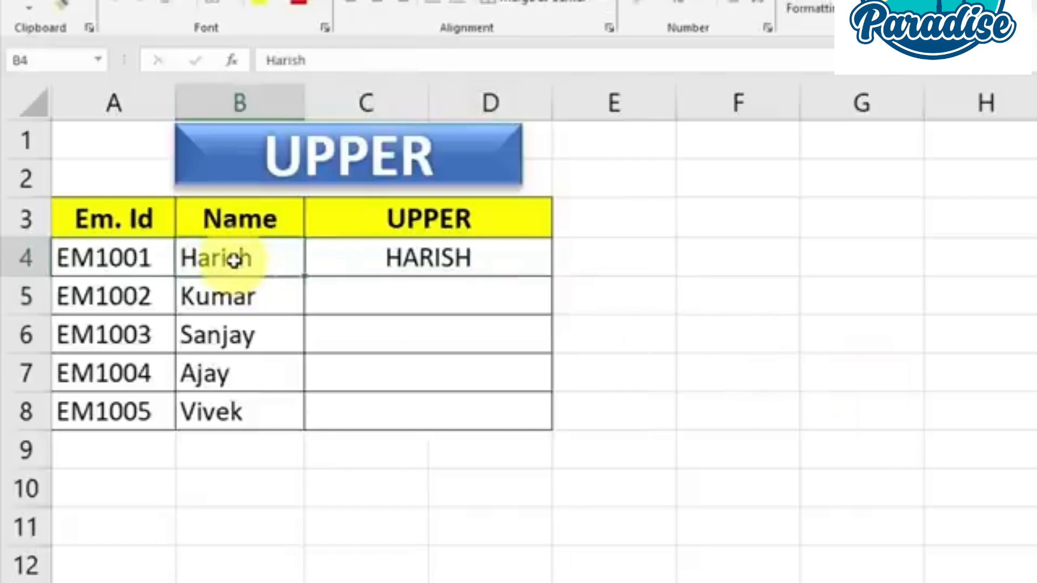
left_click(430, 261)
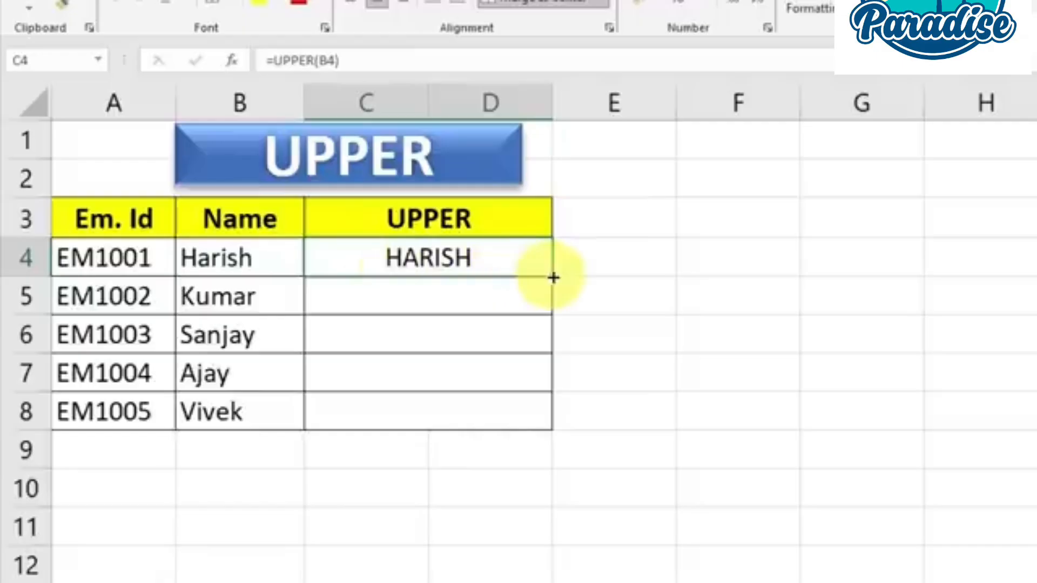
left_click_drag(552, 282, 567, 424)
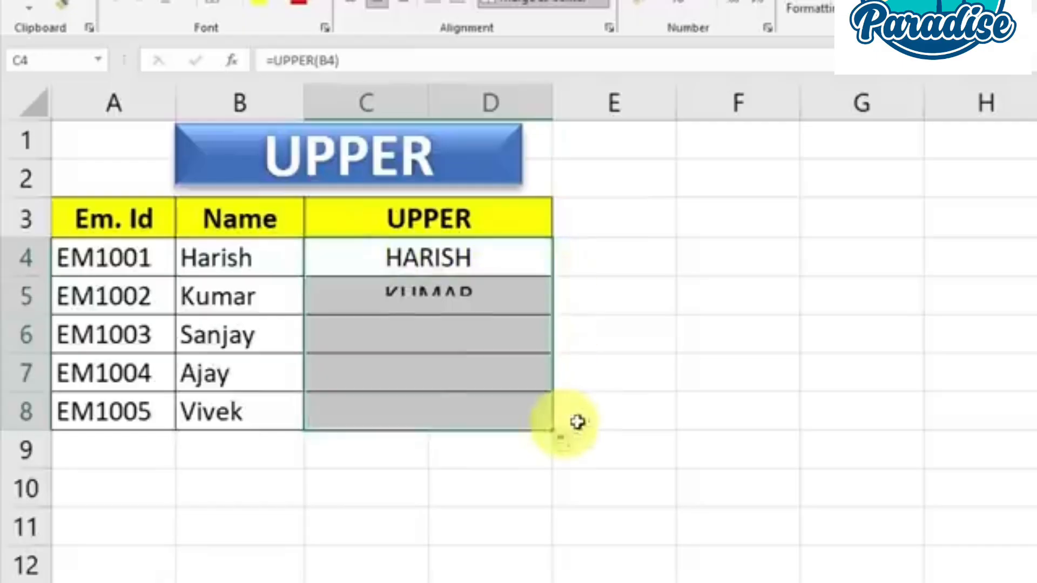
left_click(738, 408)
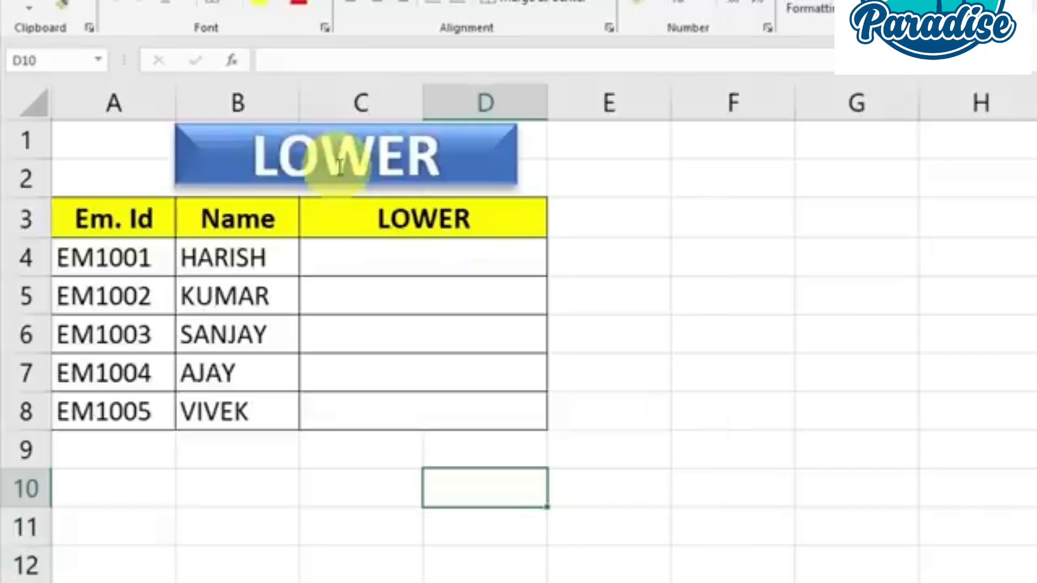
Enter =LOWER(B4) in cell C4 of the LOWER column and compare the result with the name in B4
left_click_drag(258, 259, 254, 413)
left_click(248, 290)
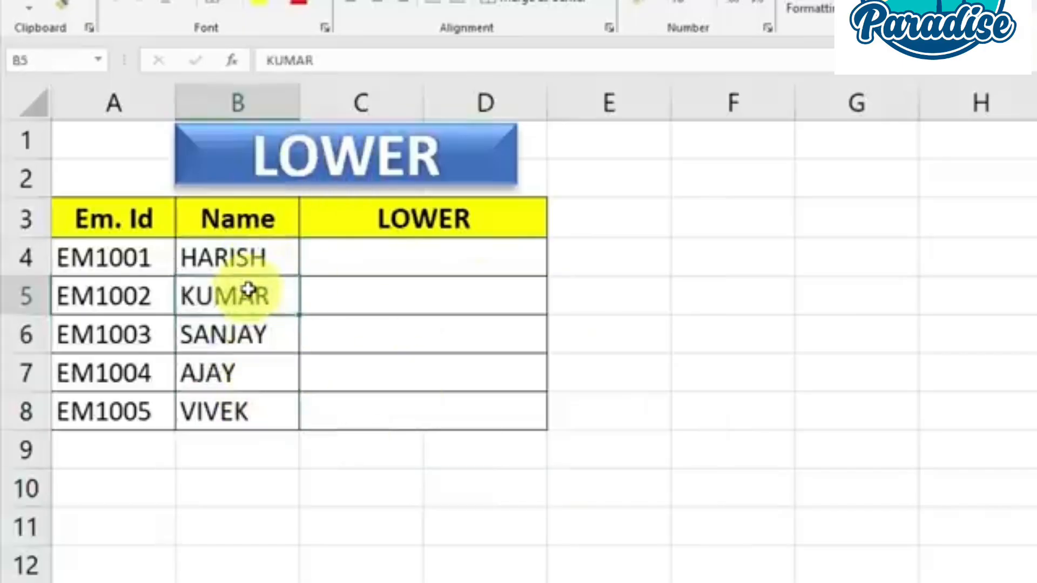
left_click_drag(250, 259, 251, 412)
left_click(428, 259)
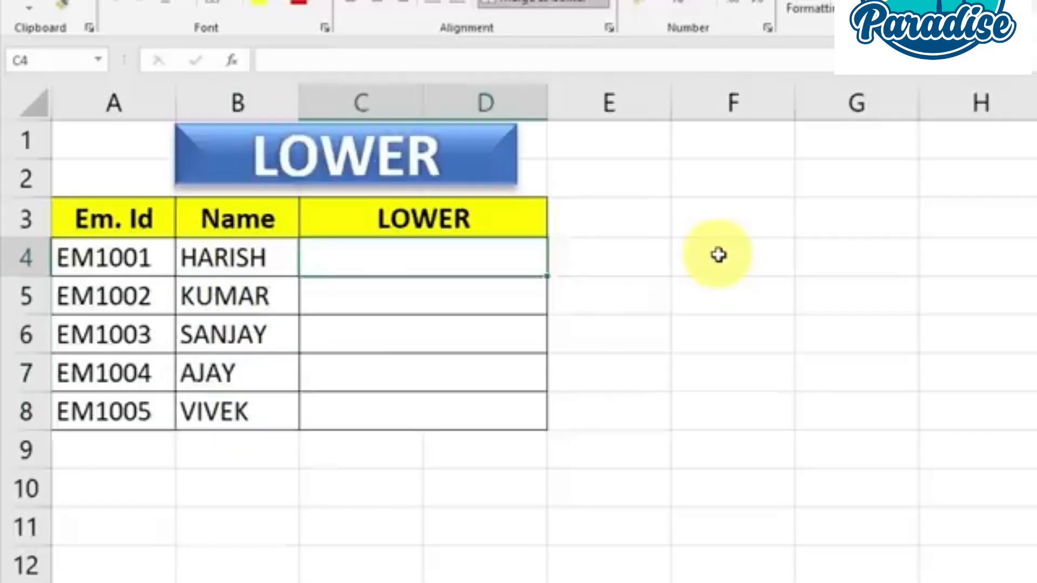
type("=l")
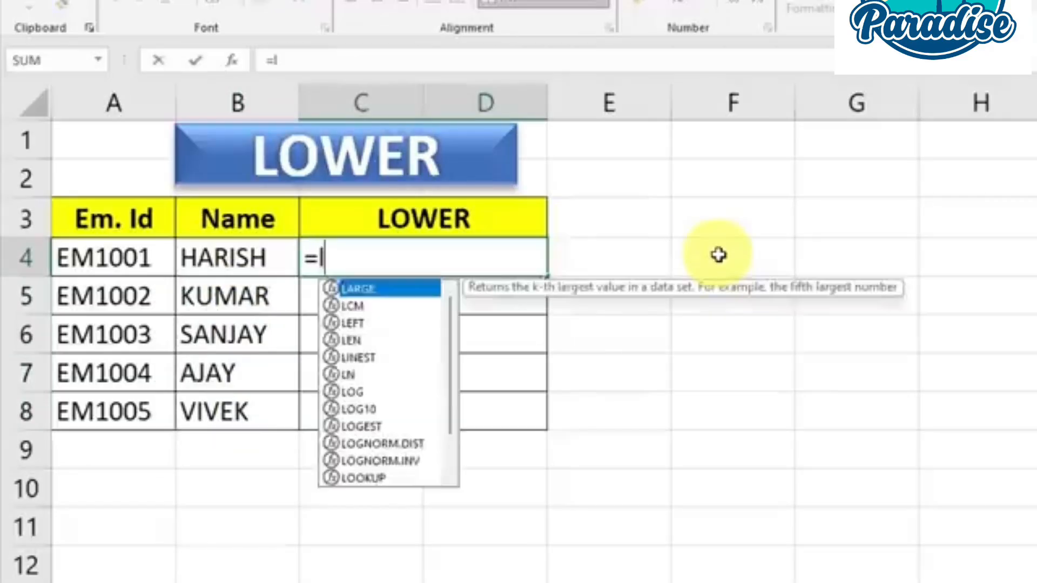
type("ower")
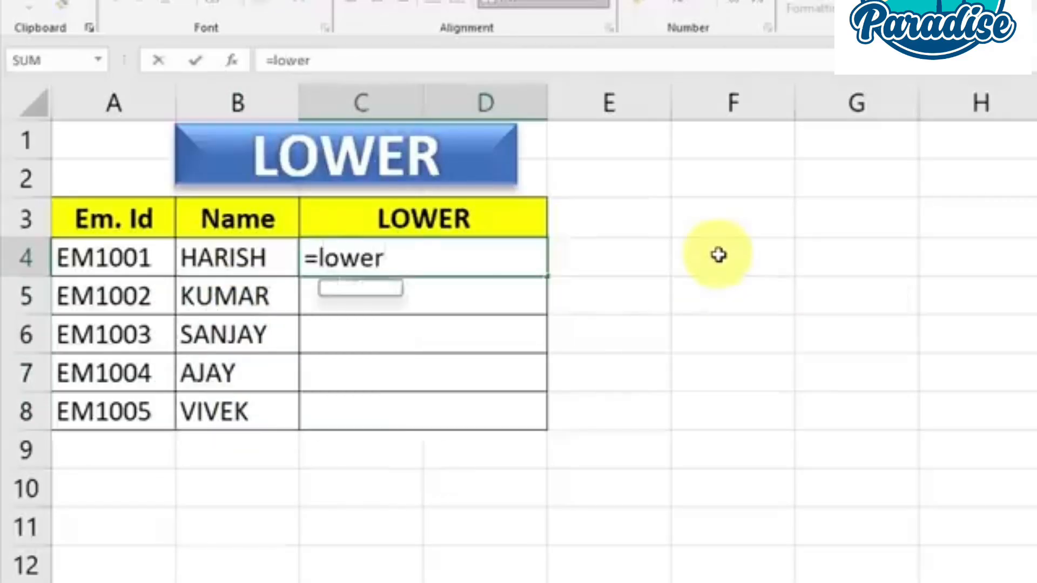
key("Tab")
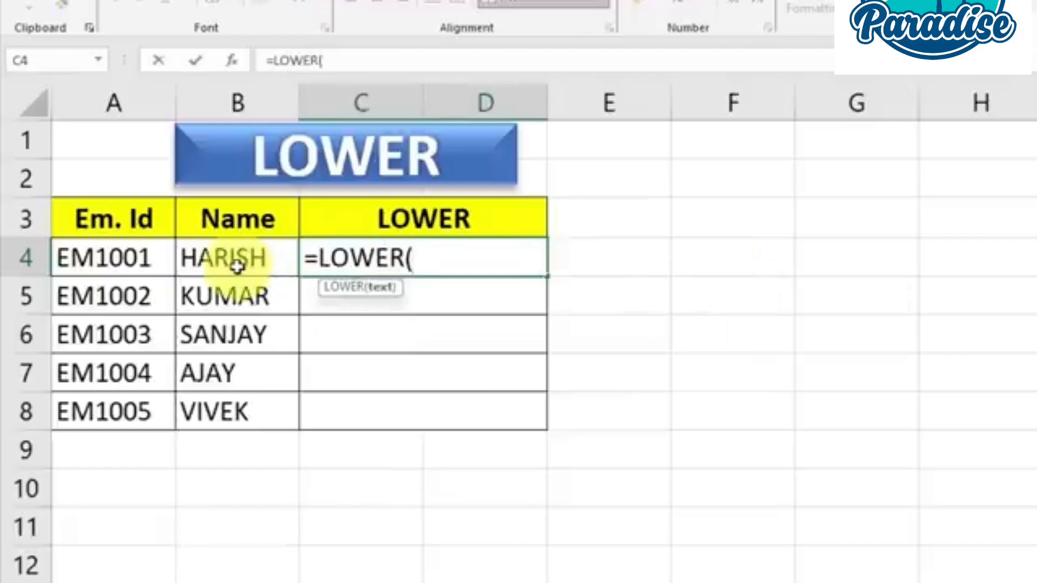
left_click(234, 260)
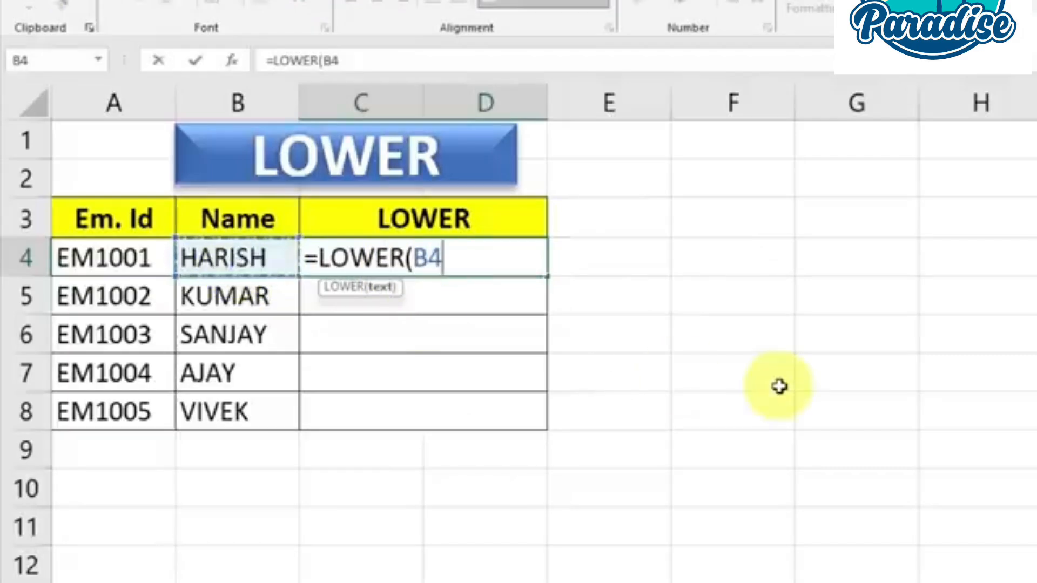
type(")")
key("Return")
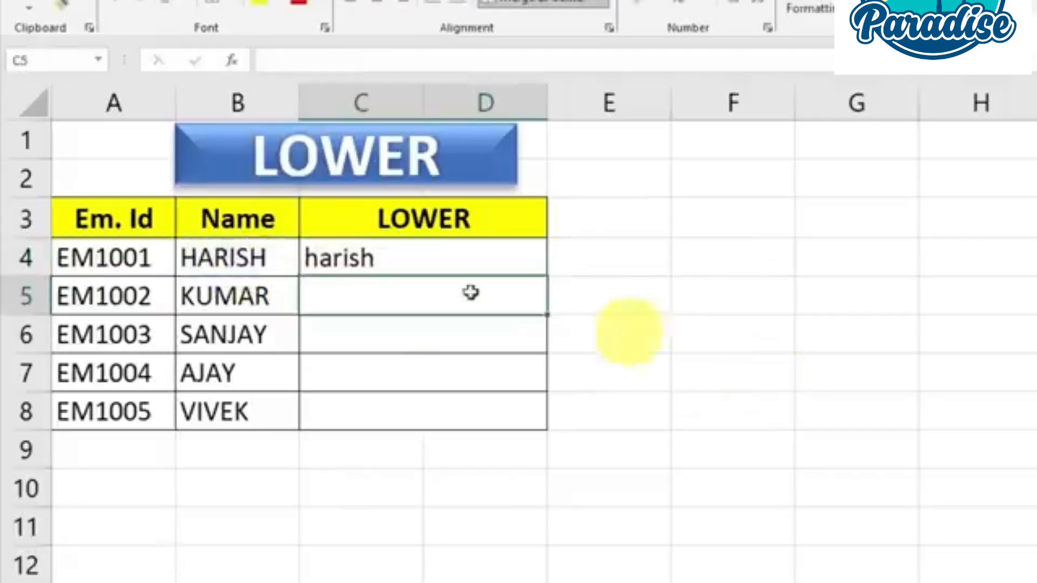
left_click(251, 258)
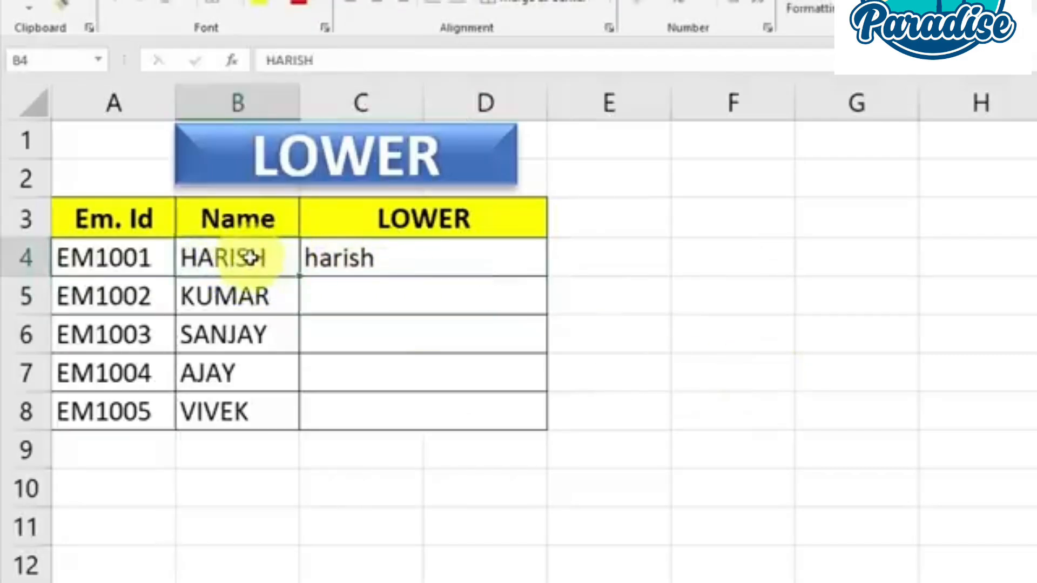
Copy the LOWER formula from C4 down to row 8 of the LOWER column
left_click(394, 259)
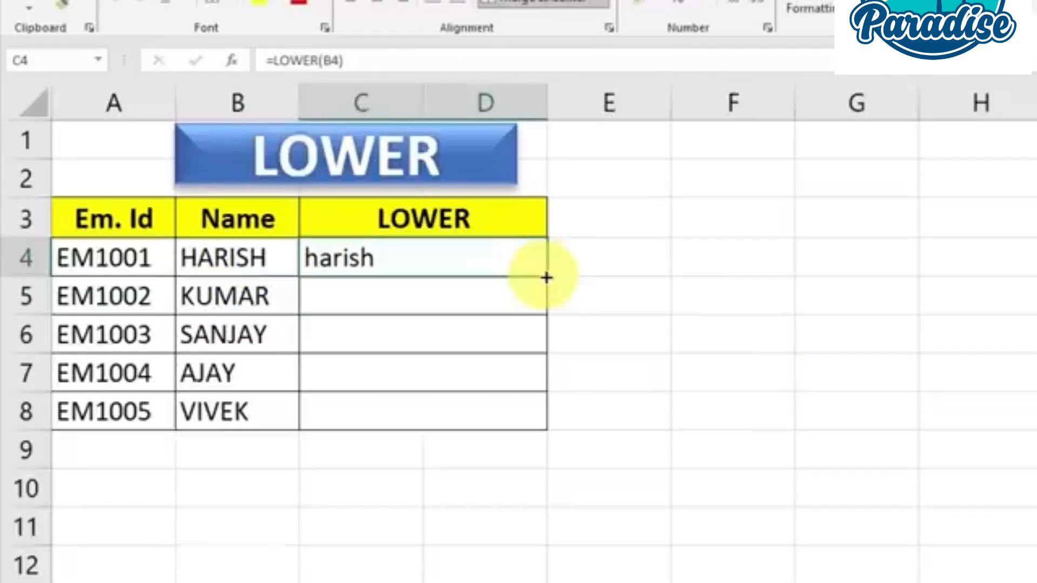
left_click_drag(545, 278, 546, 440)
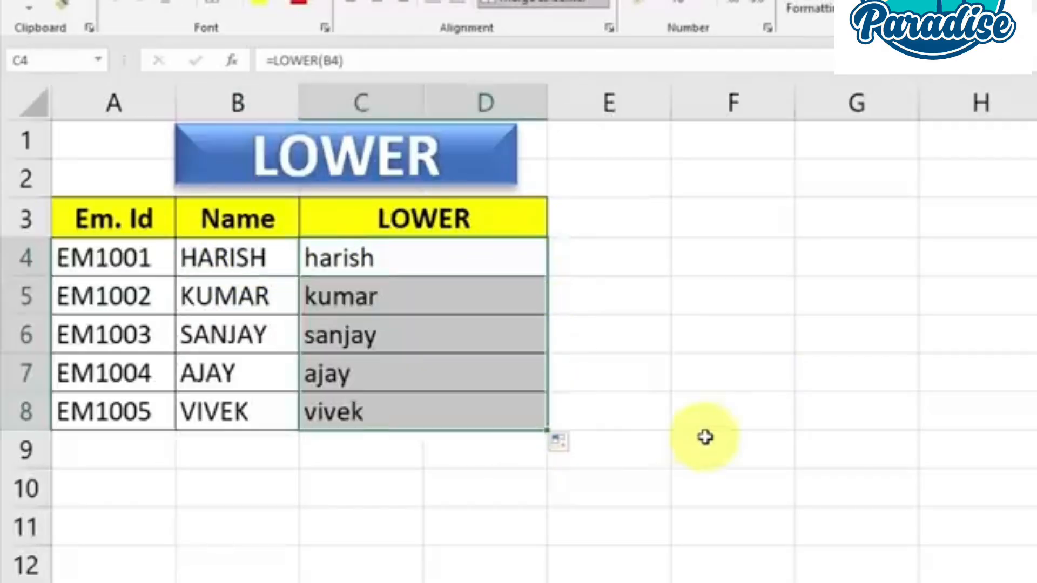
left_click(702, 436)
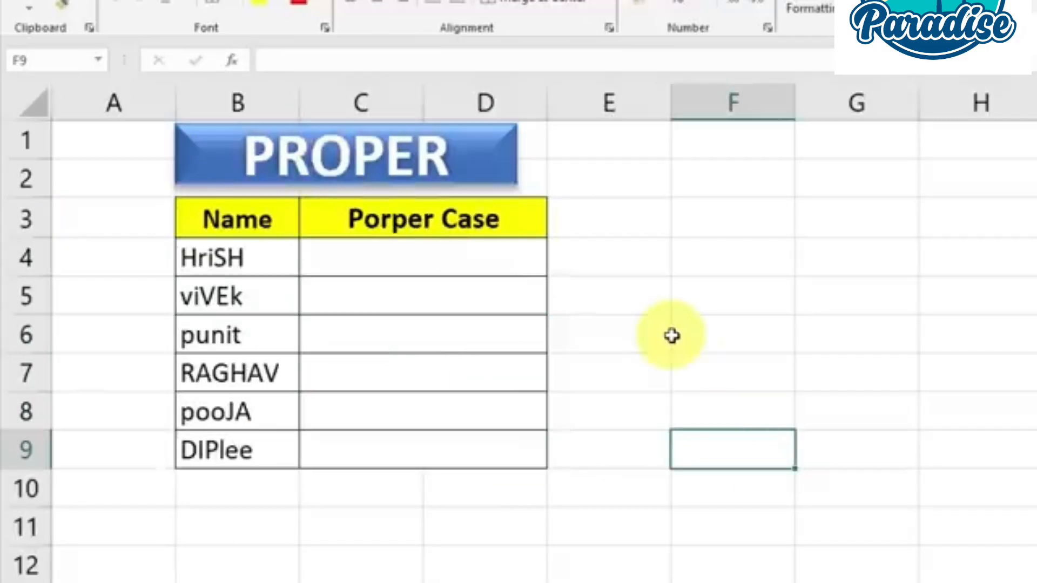
Review the mixed-case names in B4:B9 on the PROPER sheet and enter =PROPER(B4) in cell C4
left_click_drag(238, 259, 242, 445)
left_click(256, 372)
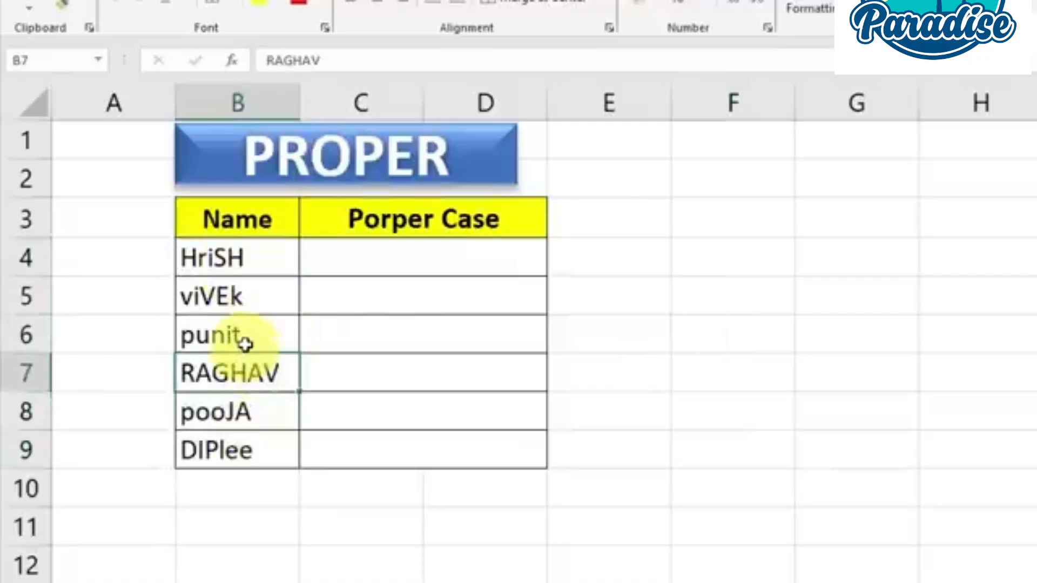
left_click(245, 343)
left_click(238, 259)
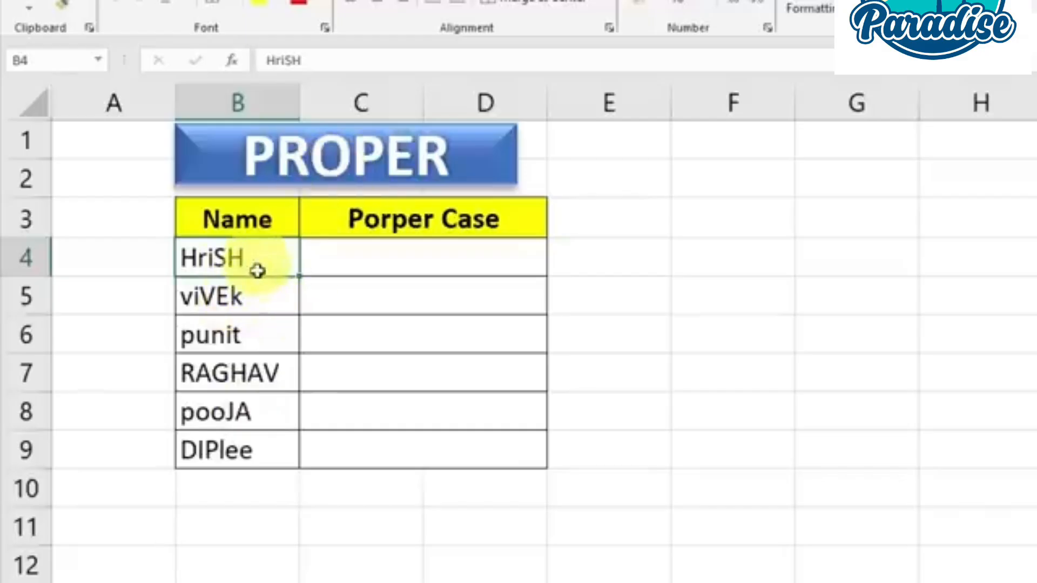
left_click_drag(257, 270, 258, 451)
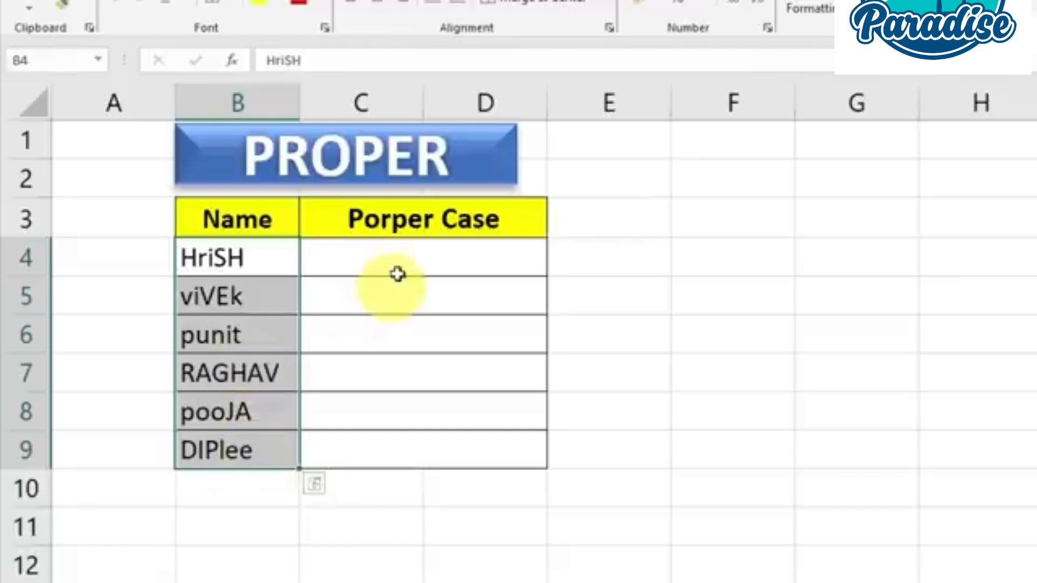
left_click(404, 254)
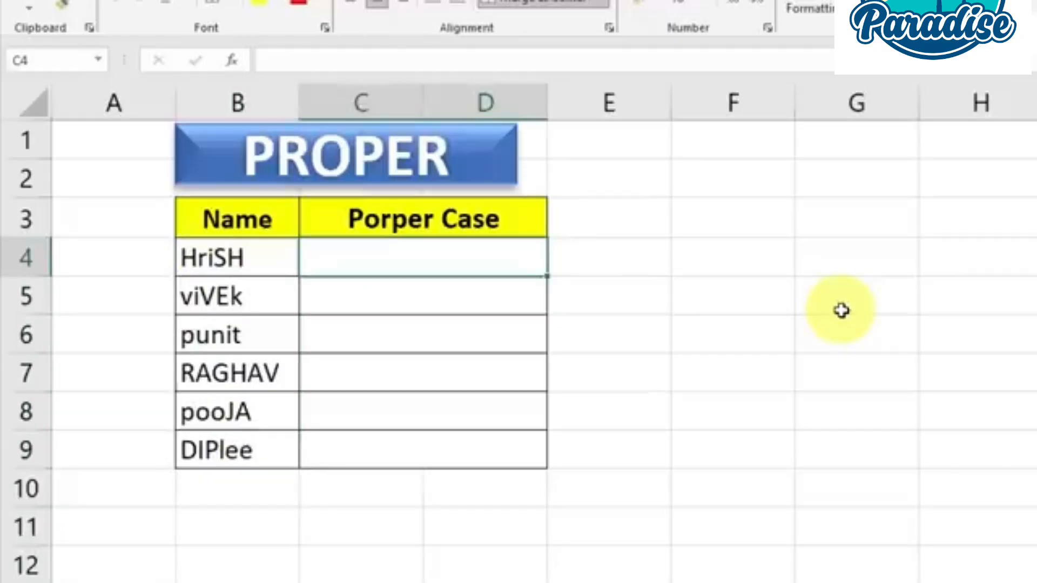
type("=")
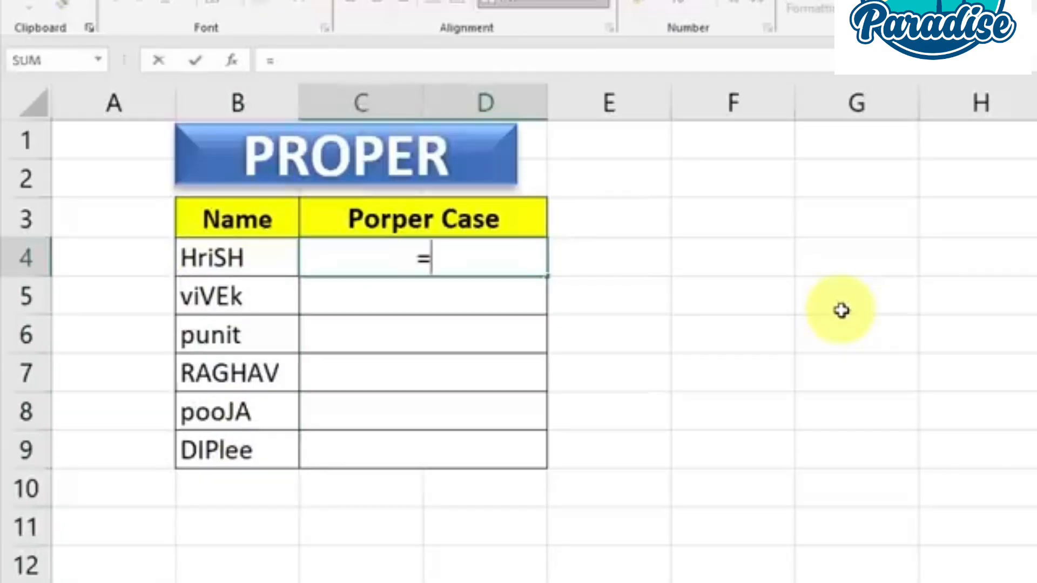
type("prop")
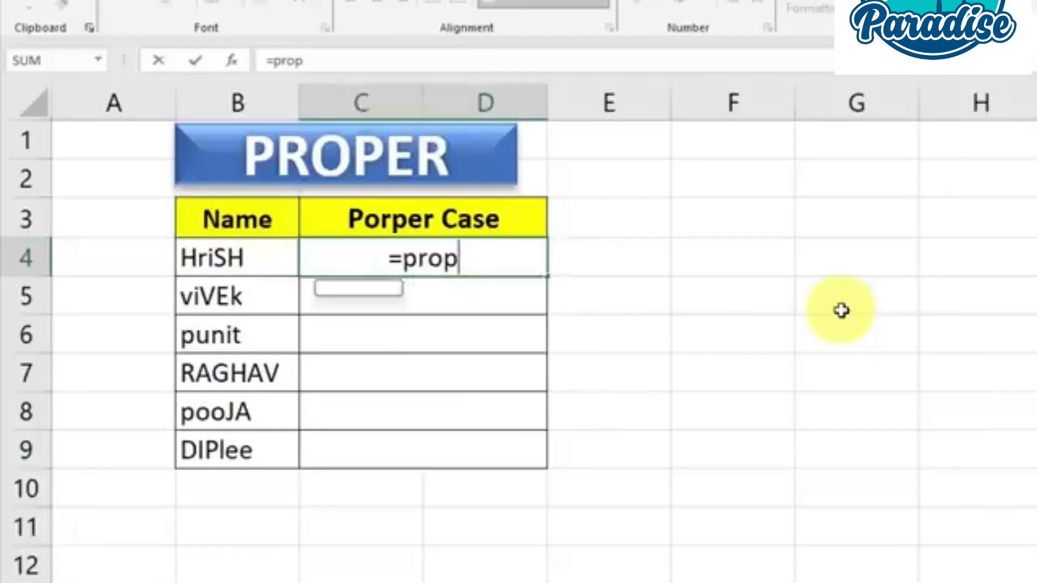
key("Tab")
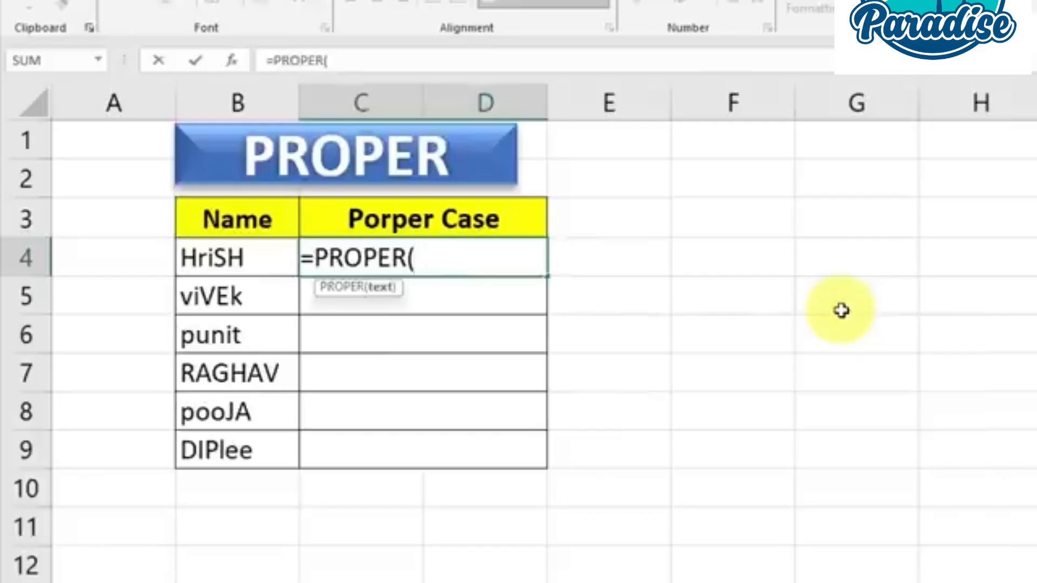
left_click(227, 258)
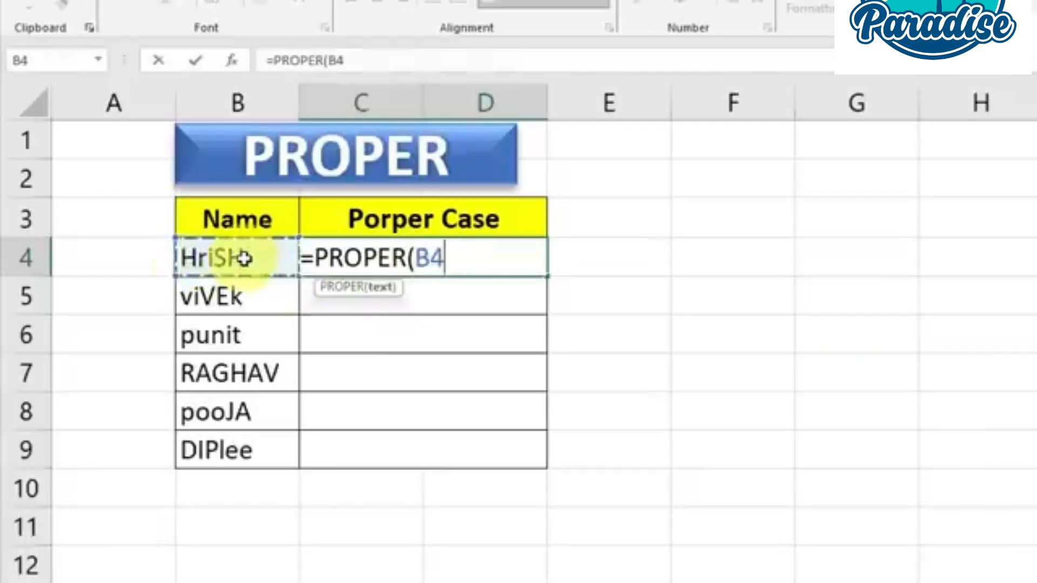
type(")")
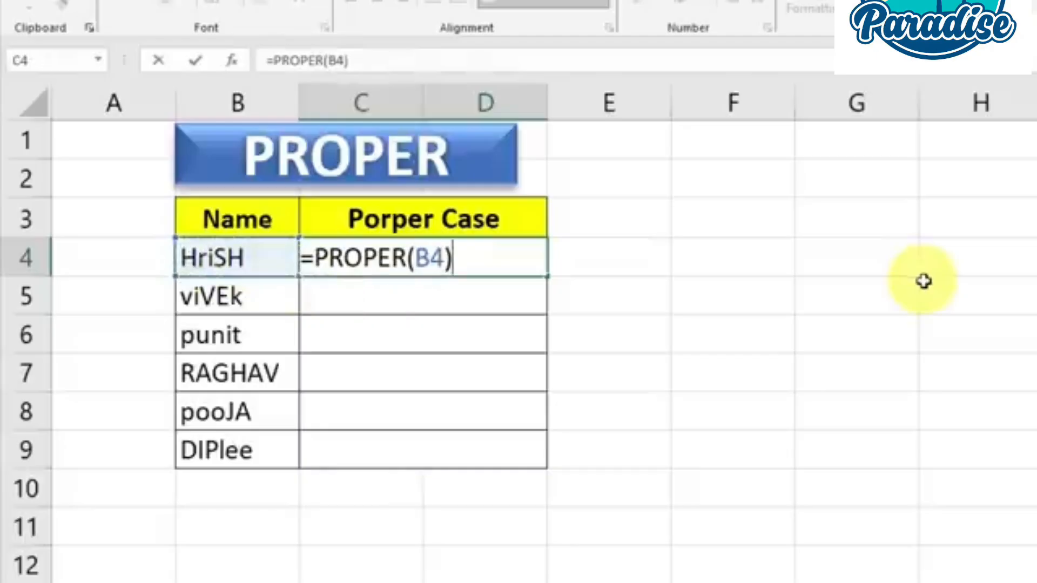
key("Return")
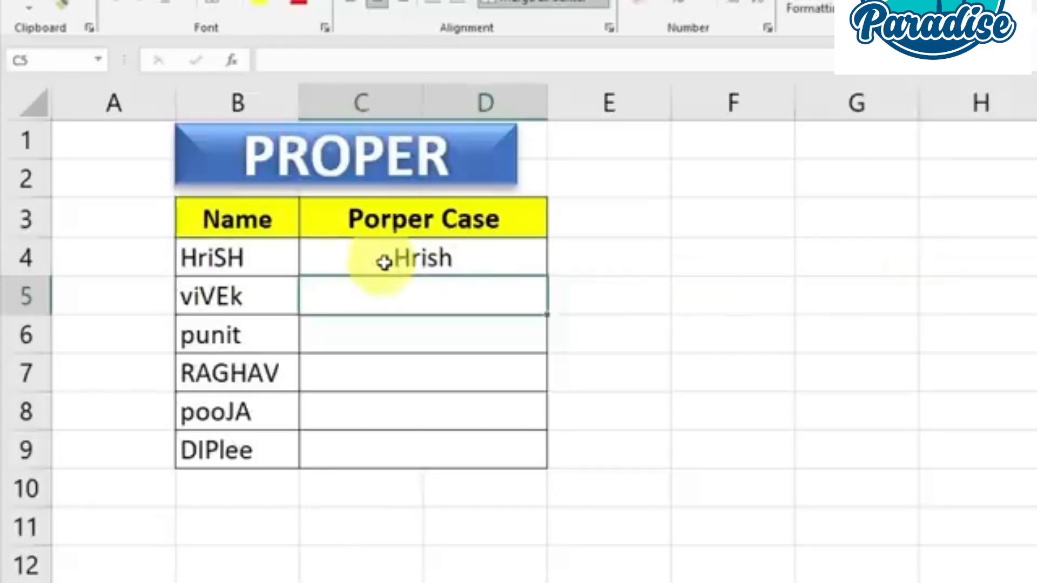
Copy the PROPER formula from C4 down to row 9 to cover every name
left_click(358, 259)
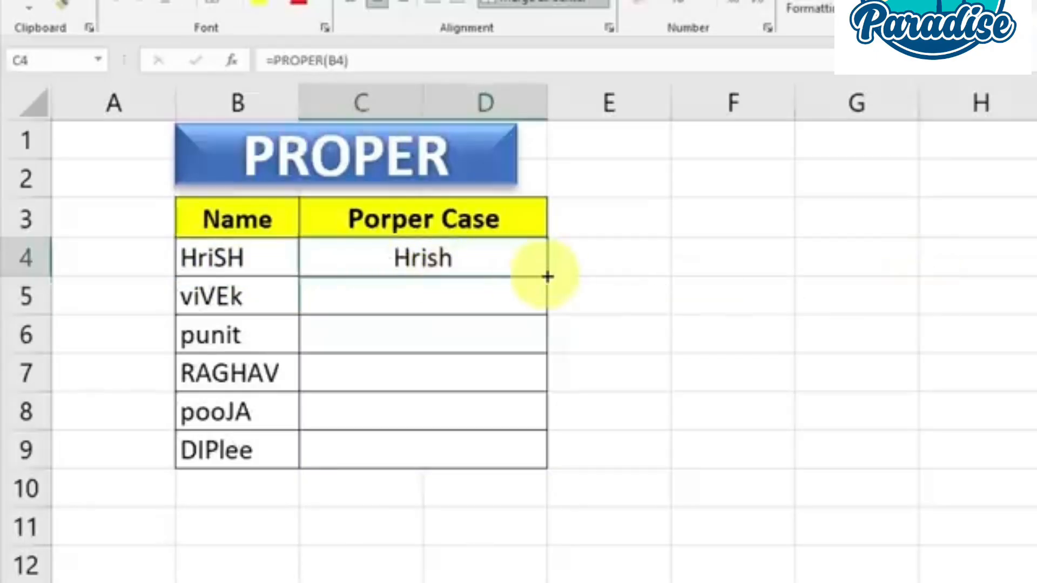
left_click_drag(547, 276, 540, 470)
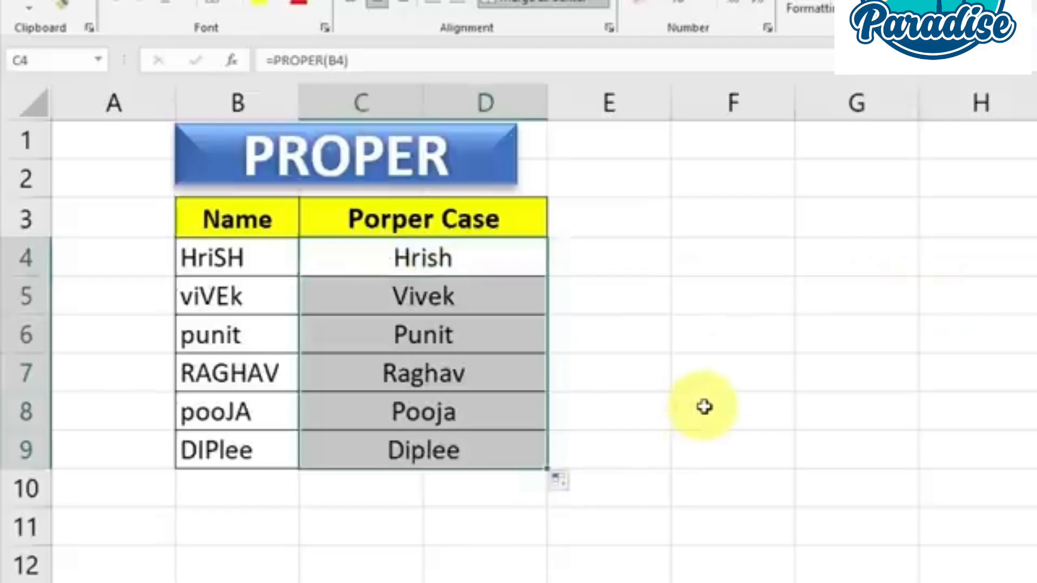
left_click(704, 407)
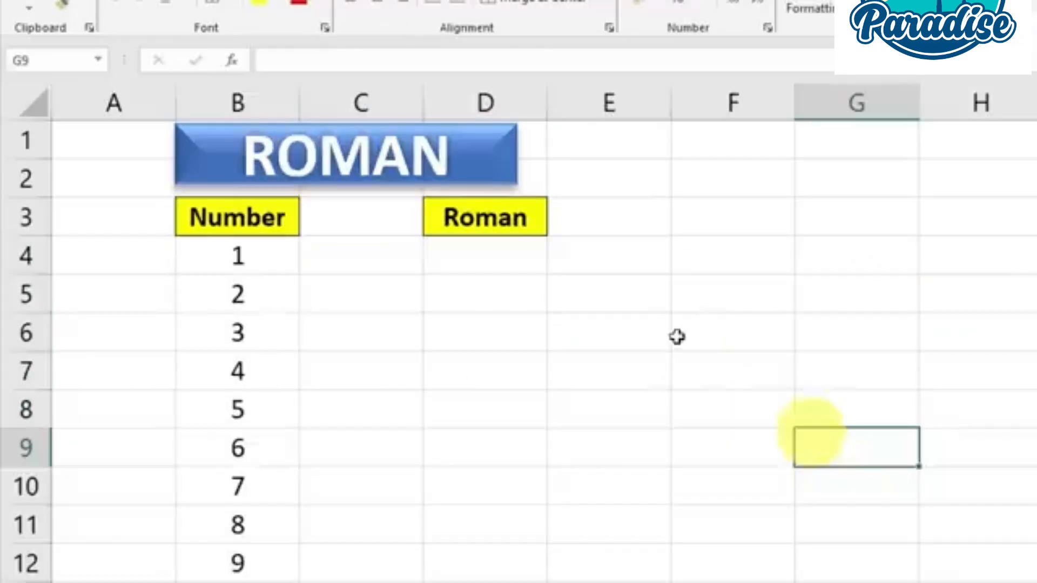
Review the Number column on the ROMAN sheet and enter =ROMAN(B4) in cell D4 of the Roman column
left_click(846, 330)
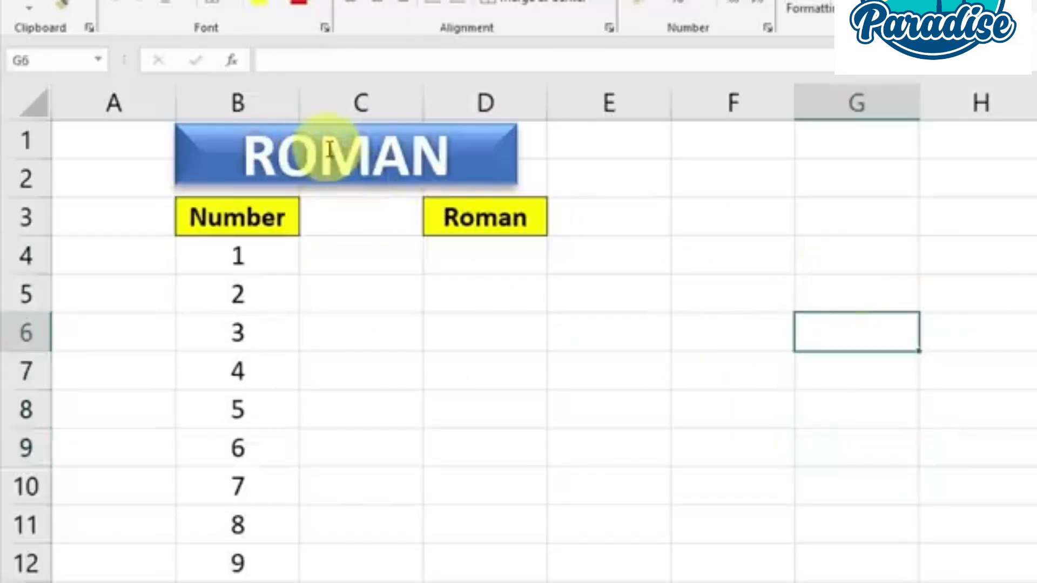
left_click(477, 255)
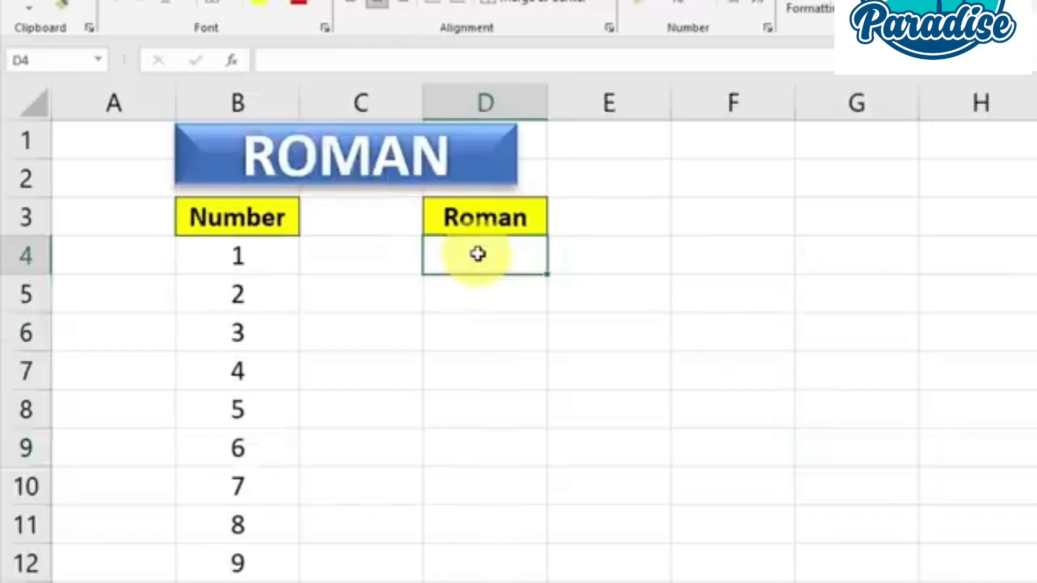
left_click_drag(259, 257, 240, 558)
left_click(498, 260)
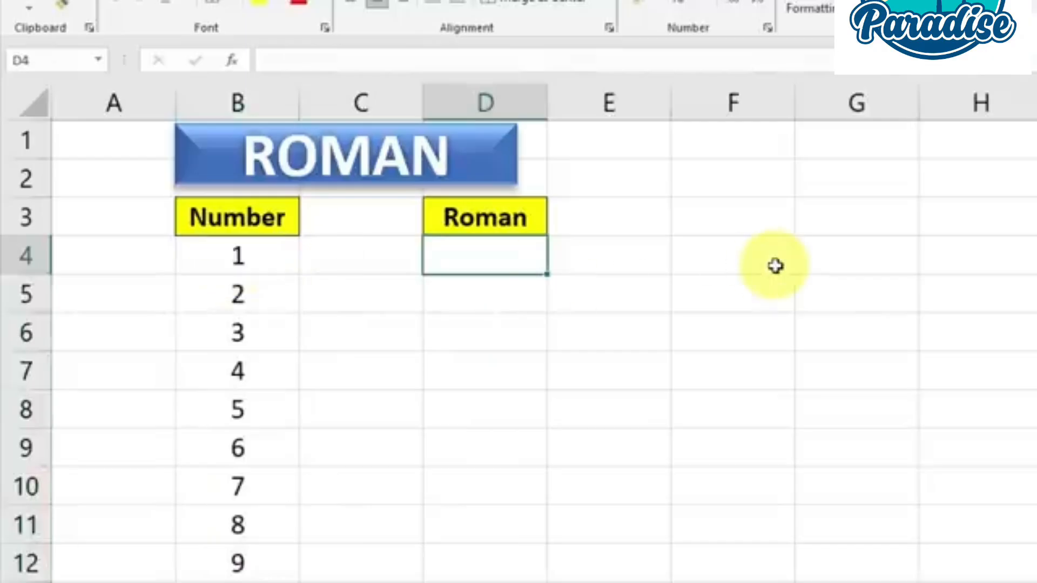
type("=ro")
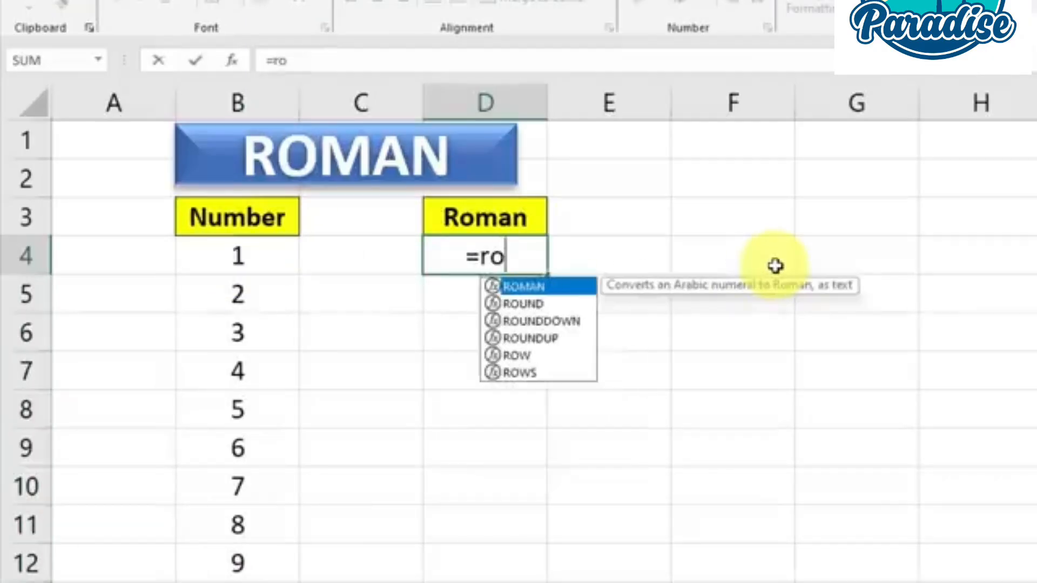
type("man")
key("Tab")
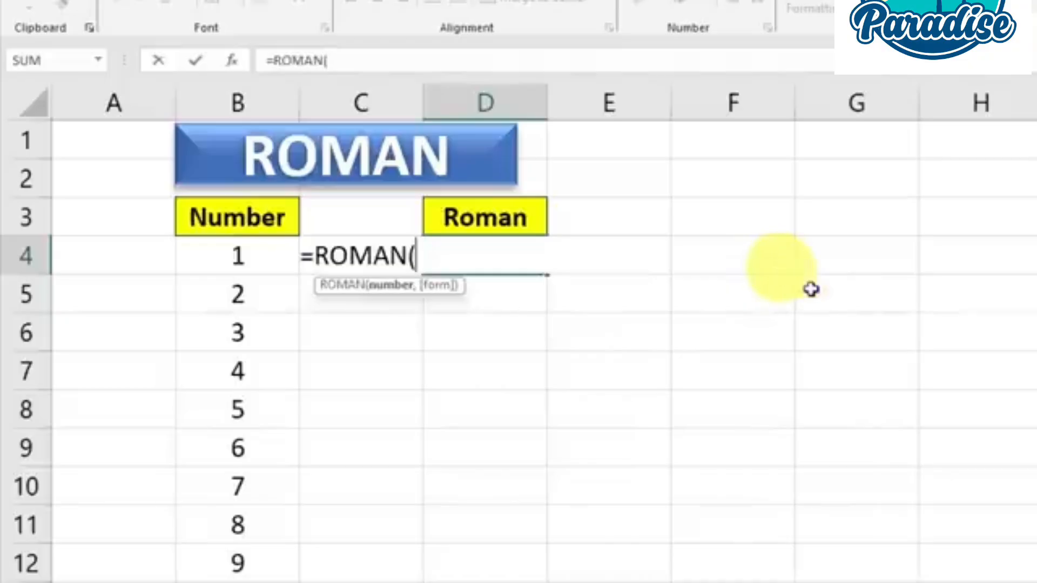
left_click(239, 258)
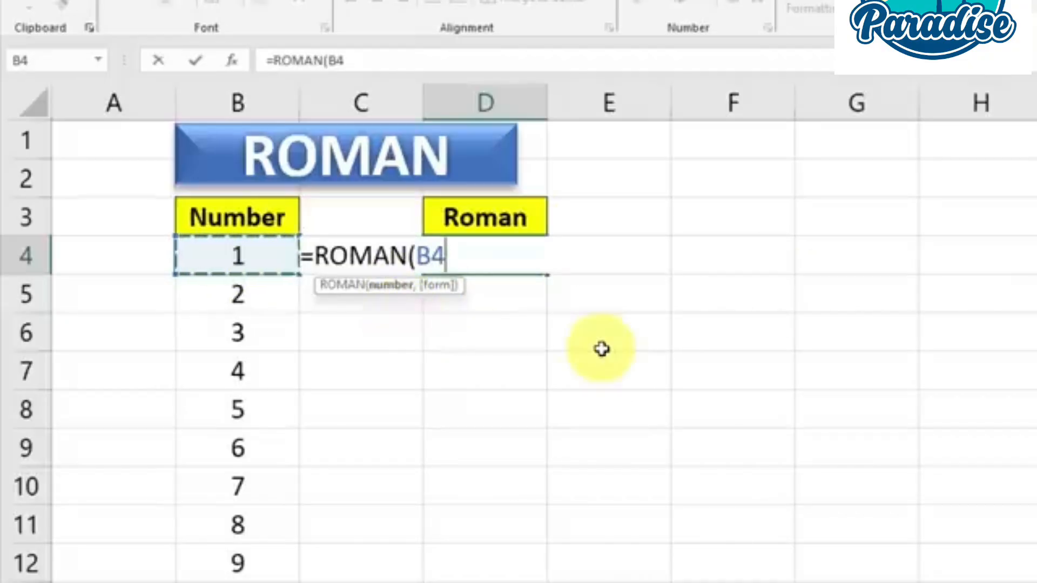
key("BackSpace")
key("BackSpace")
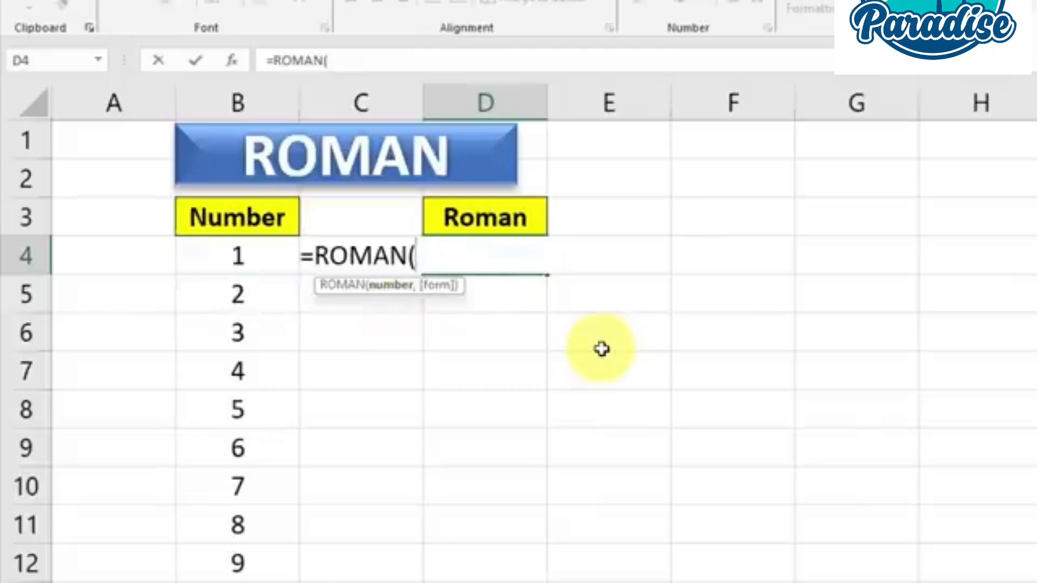
type("1")
key("BackSpace")
left_click(232, 259)
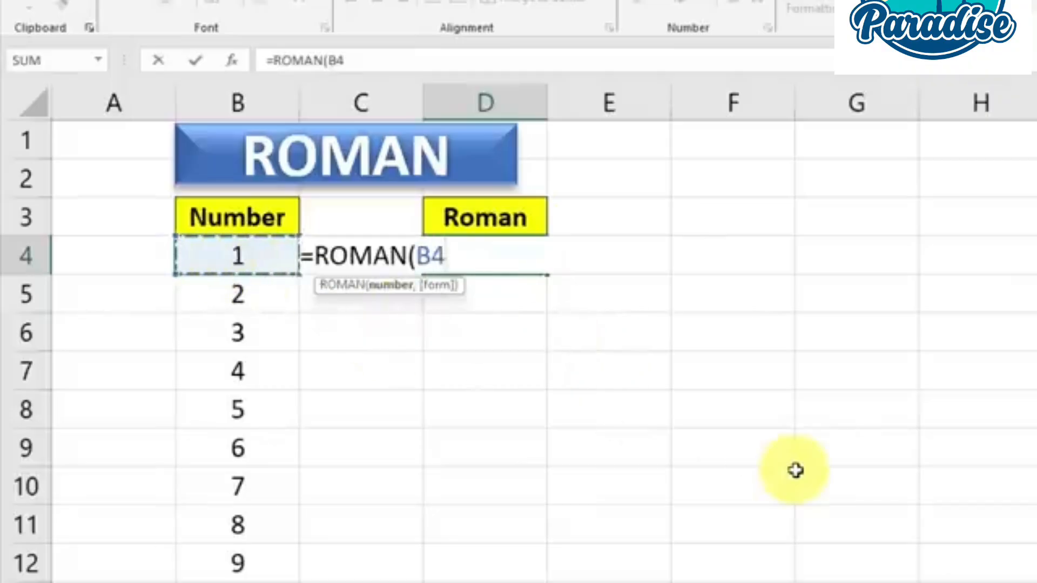
type(")")
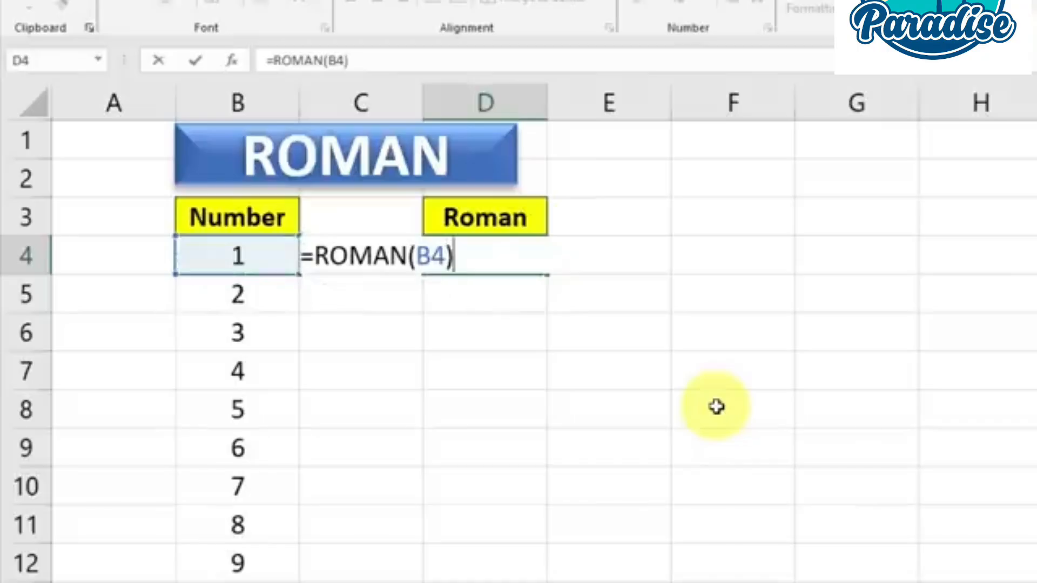
key("Return")
Copy the ROMAN formula from D4 down the Roman column alongside the listed numbers
left_click(490, 257)
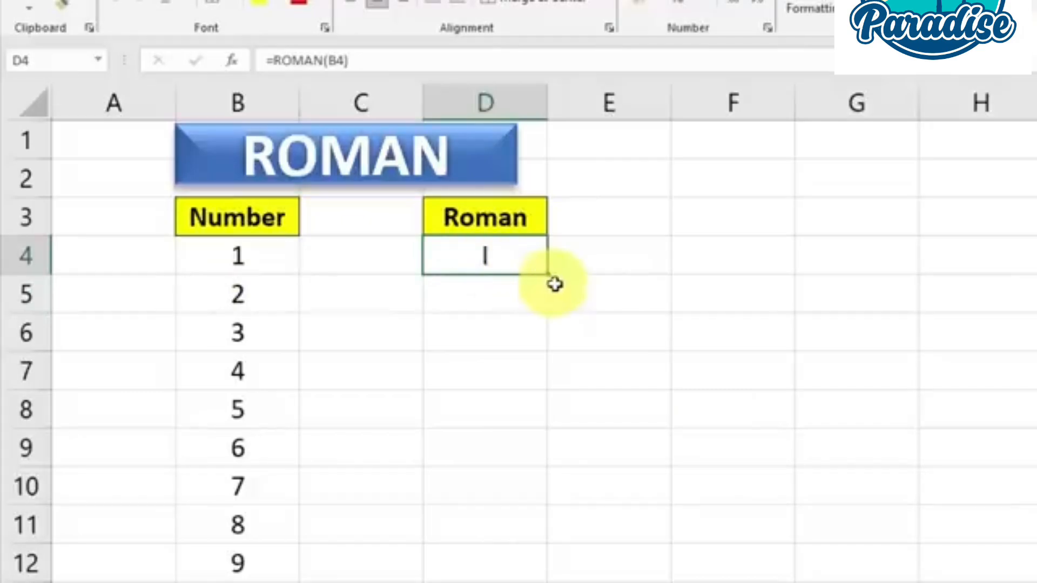
left_click_drag(548, 274, 535, 582)
left_click(706, 461)
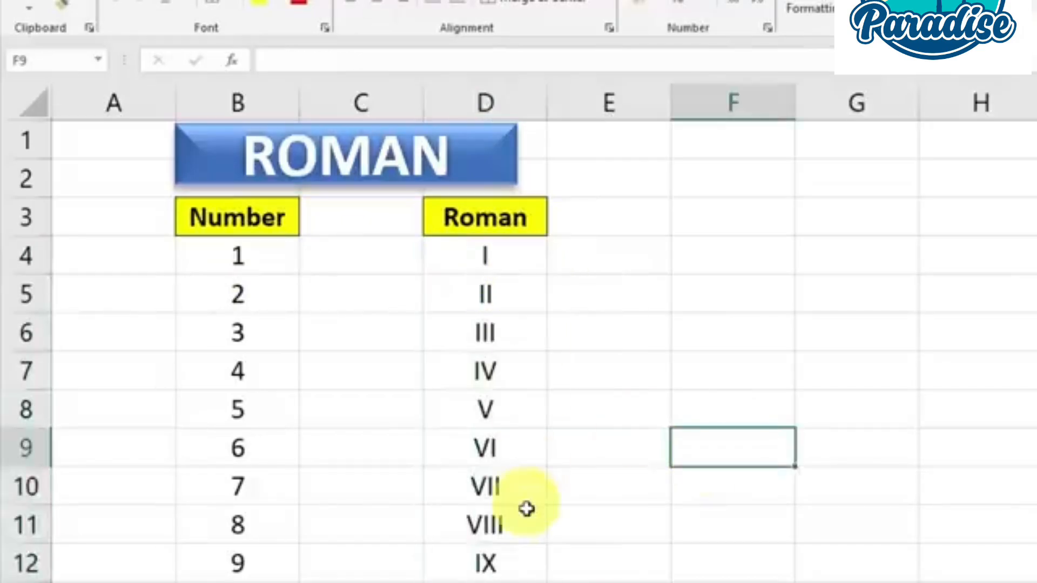
Replace the cell reference in D4's formula with a typed number so it reads =ROMAN(100), and check the result
double_click(504, 257)
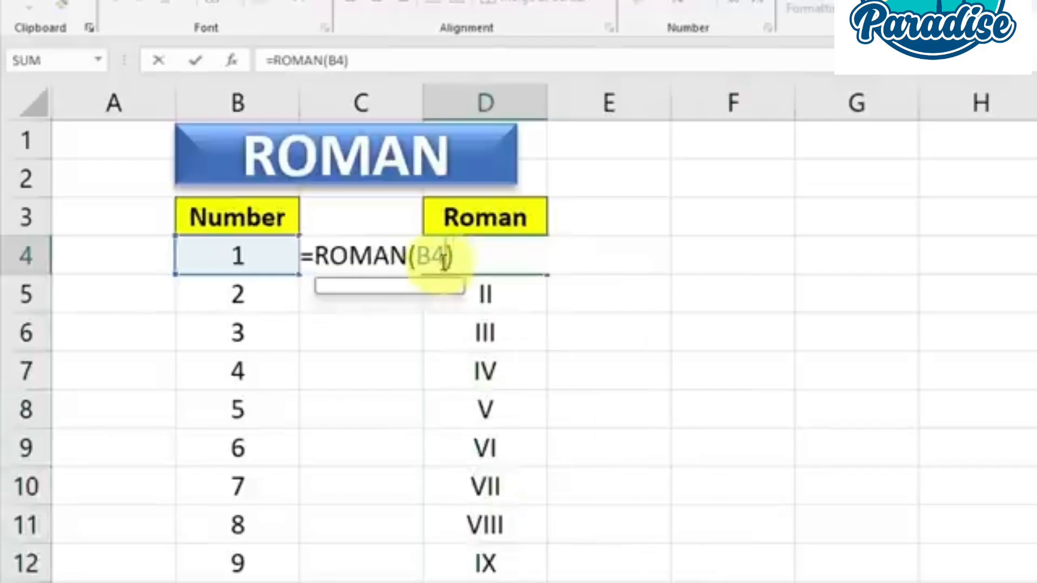
key("BackSpace")
key("BackSpace")
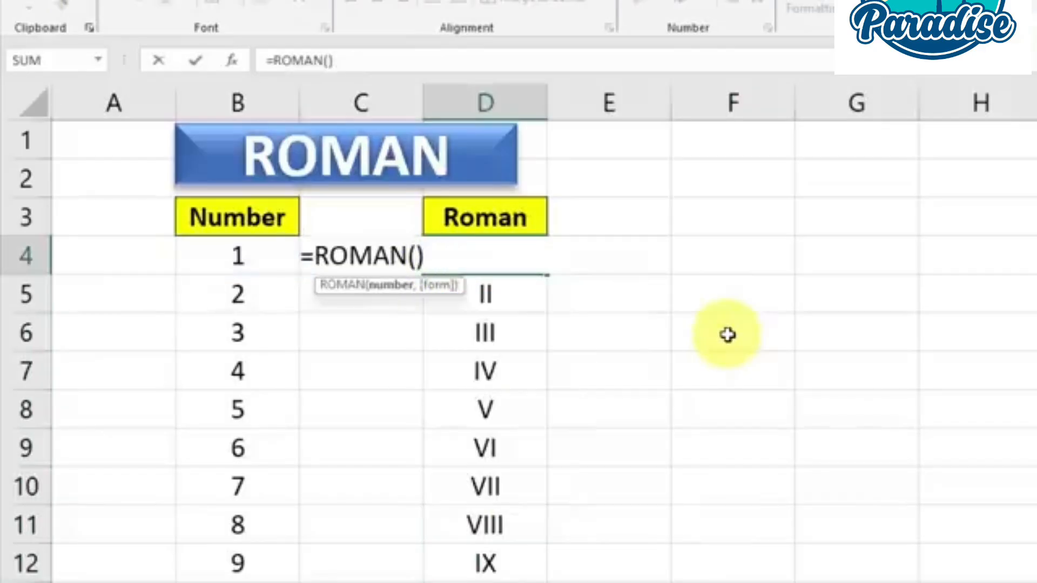
type("100")
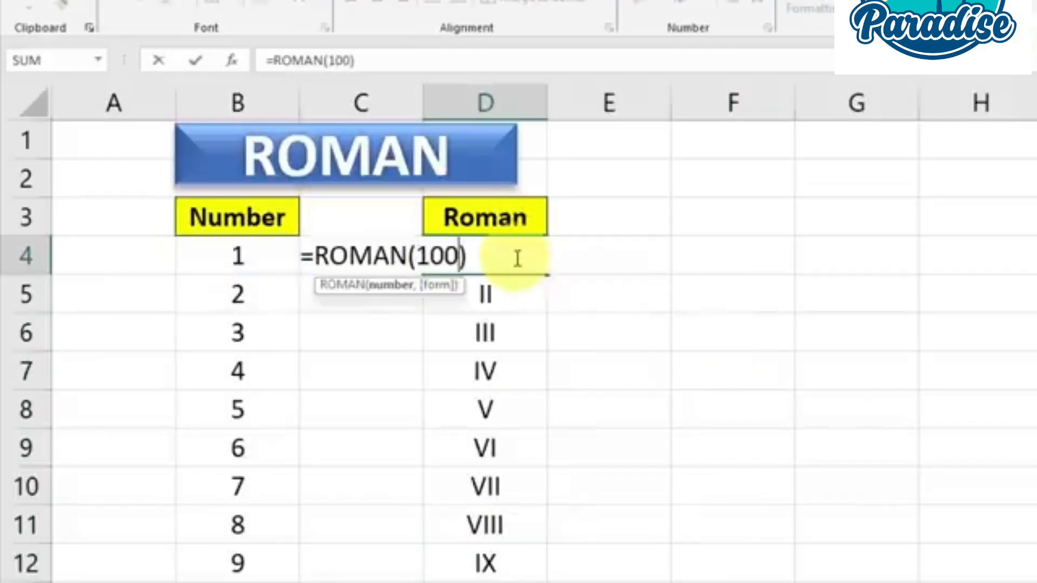
key("Right")
key("Return")
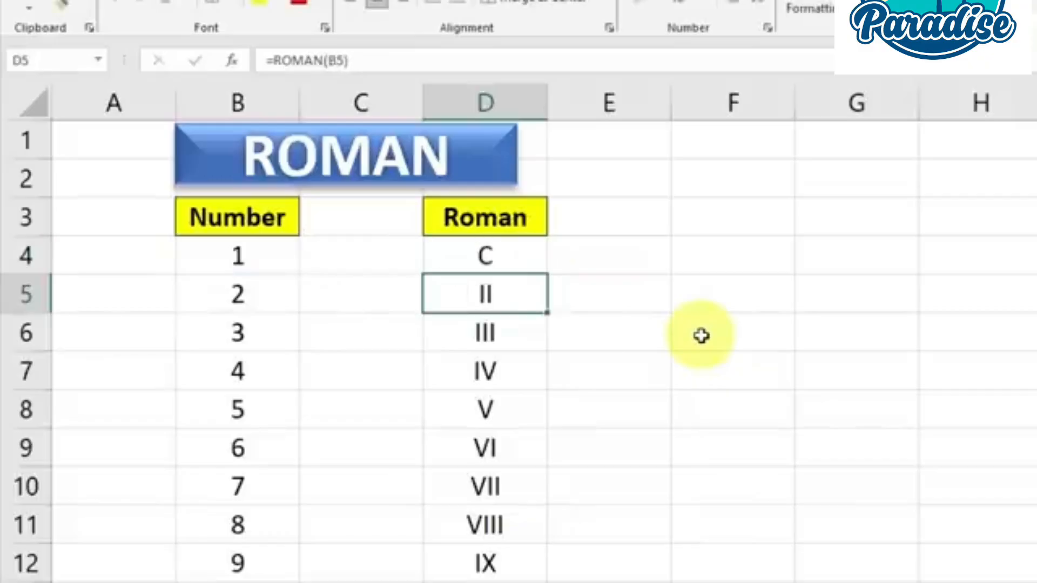
left_click(505, 257)
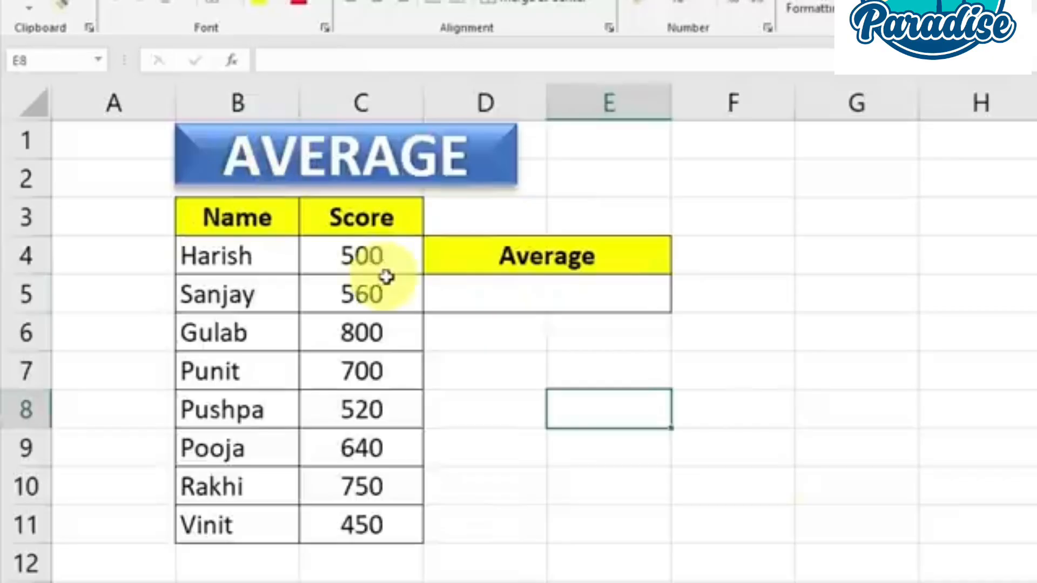
Enter =AVERAGE(C4:C11) in cell D5 under the Average heading to average all the scores, and check the result
left_click_drag(384, 259, 387, 521)
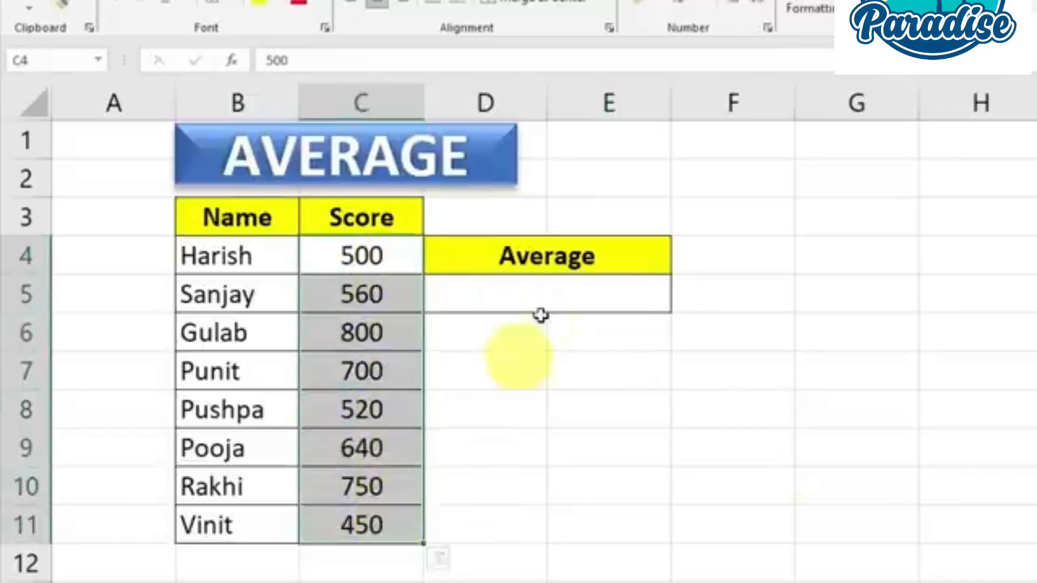
left_click(549, 283)
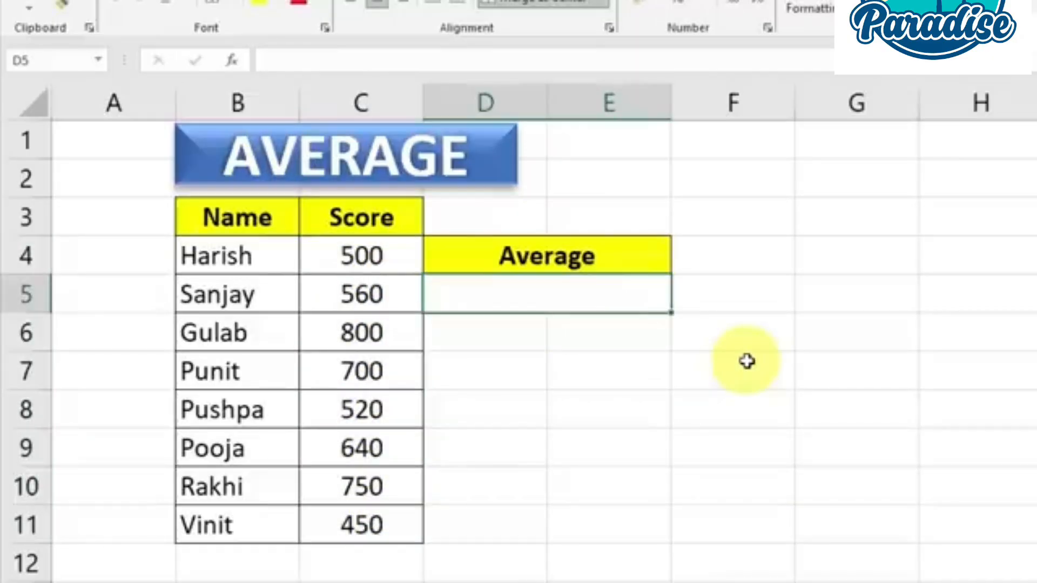
type("=")
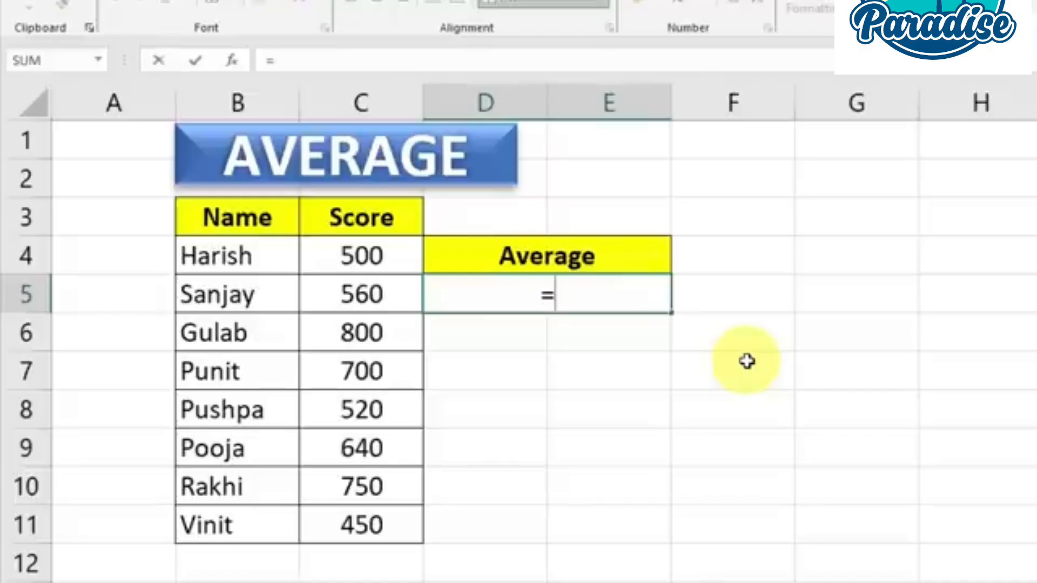
type("a")
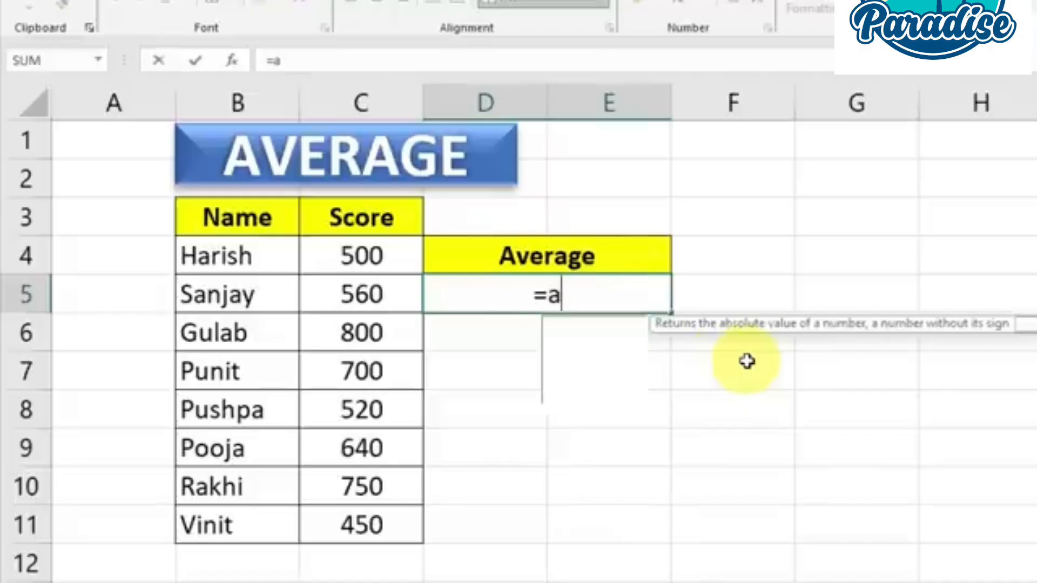
type("ver")
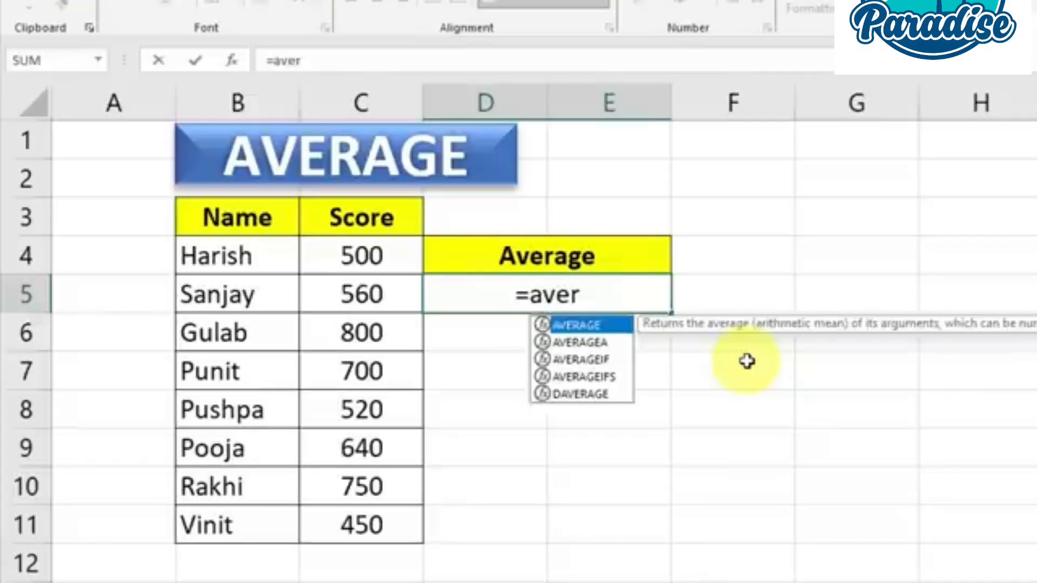
key("Tab")
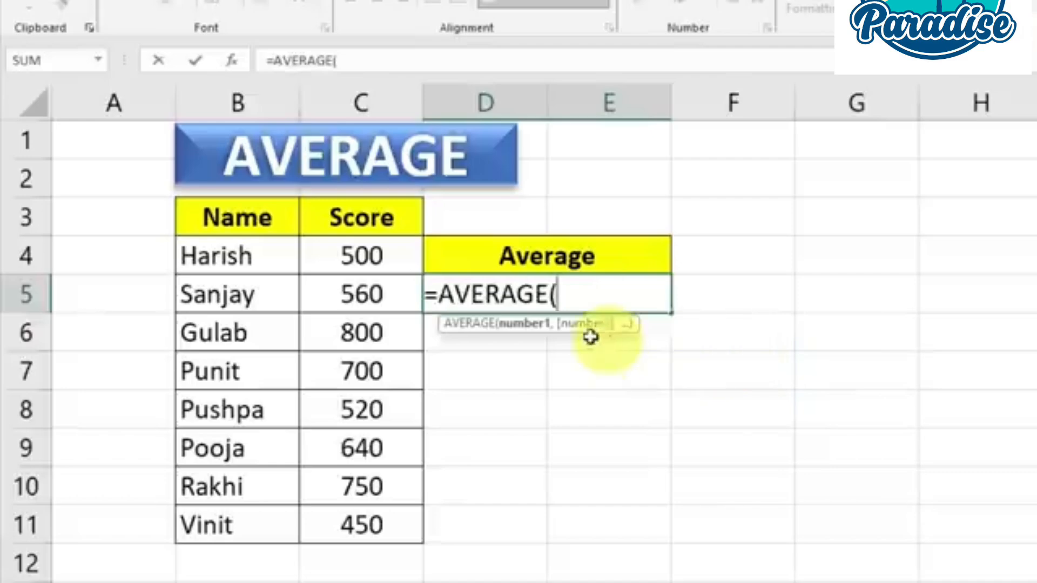
left_click_drag(376, 245, 371, 537)
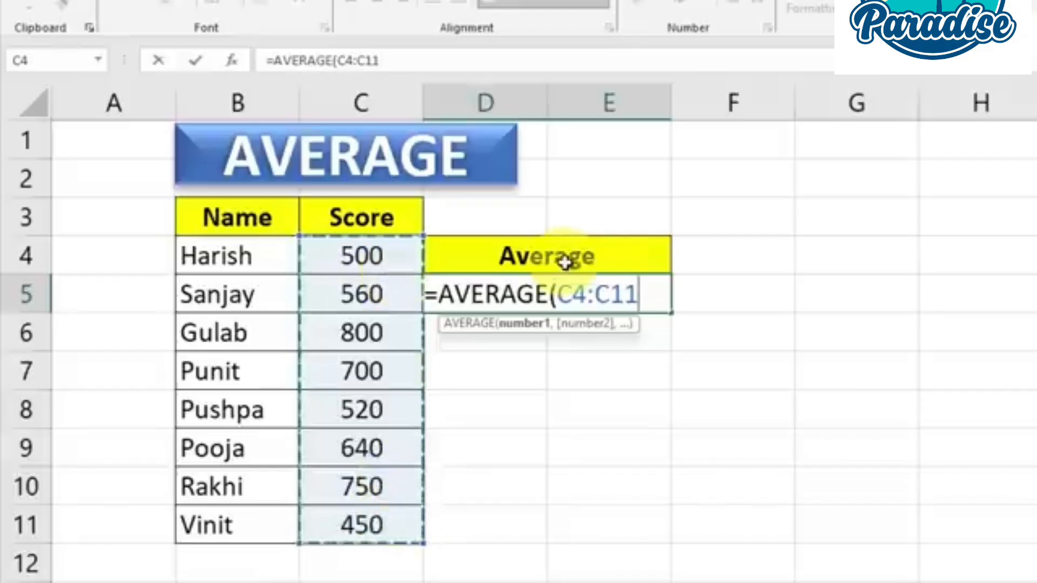
type(")")
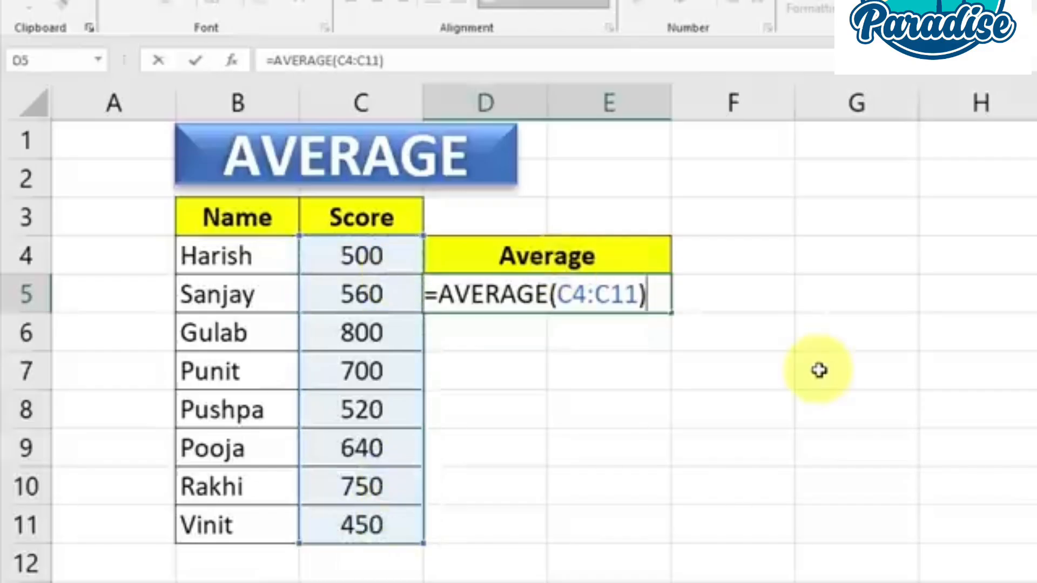
key("Return")
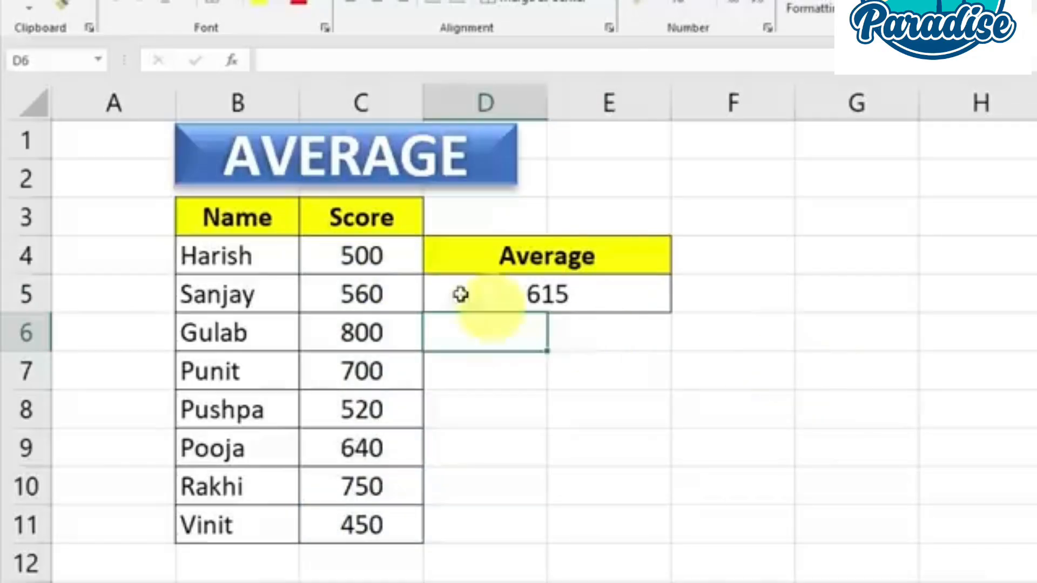
left_click_drag(397, 257, 398, 523)
left_click(580, 301)
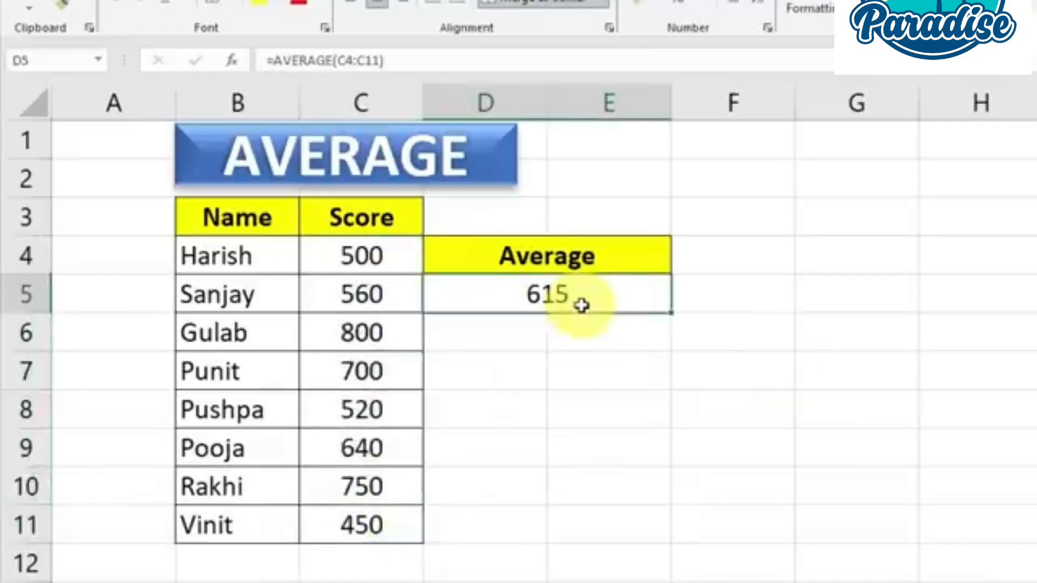
left_click(678, 380)
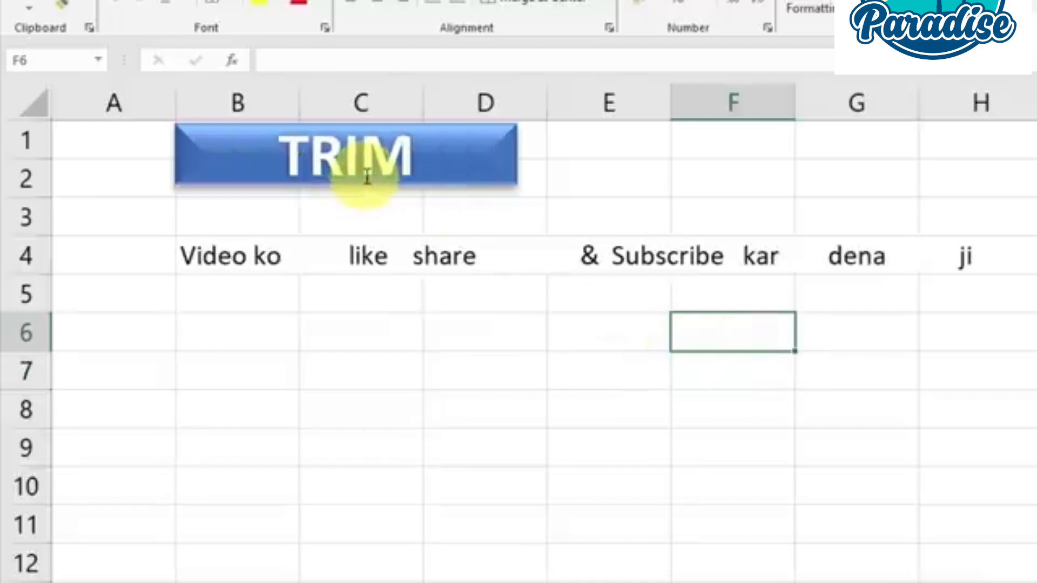
Select the unevenly spaced sentence in cell B4 on the TRIM sheet to examine its extra spaces
left_click(220, 257)
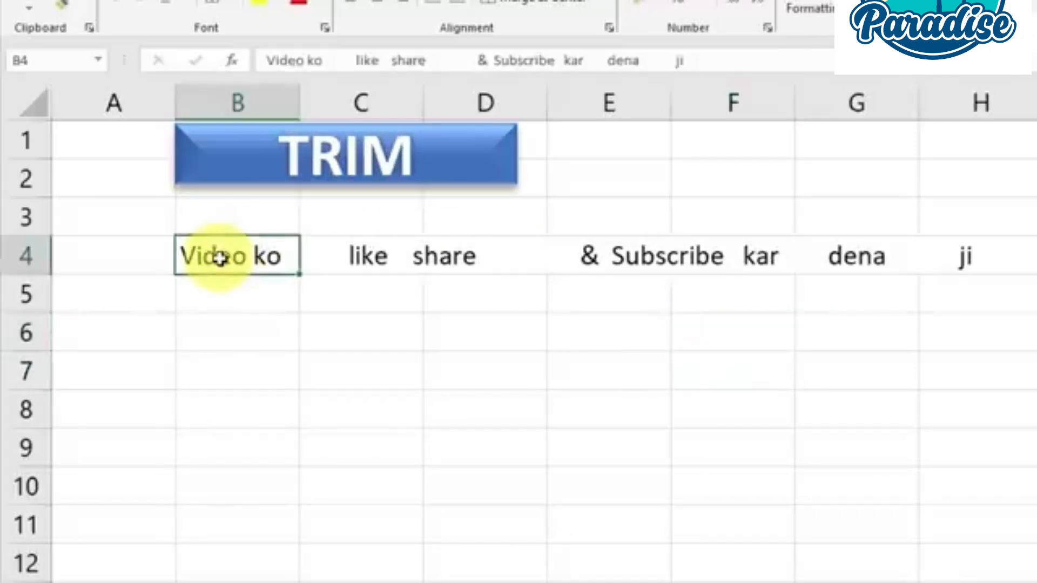
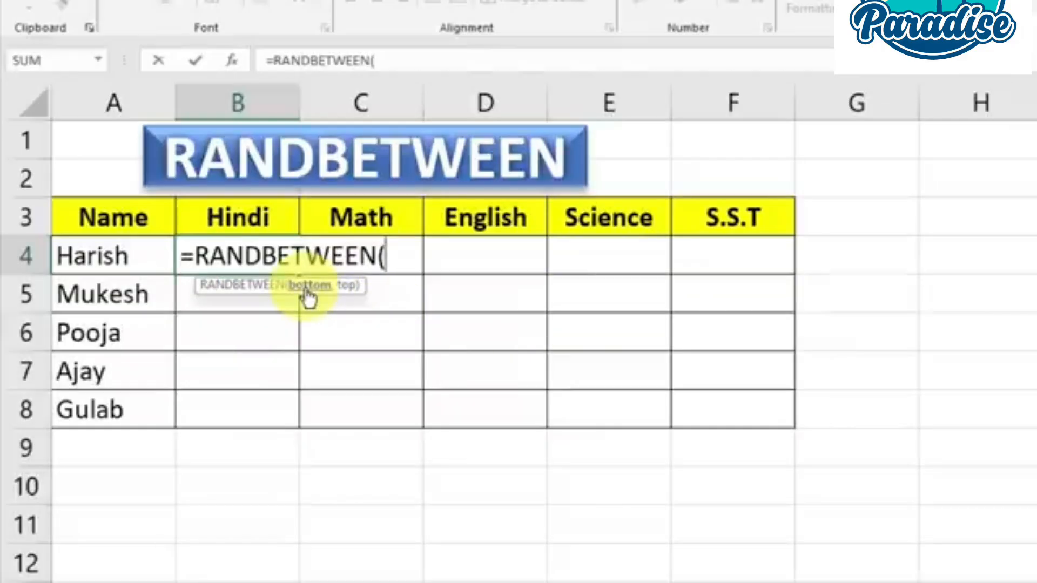
Complete the formula in B4 as =RANDBETWEEN(33,99) to generate a random Hindi mark for the first student
type("33")
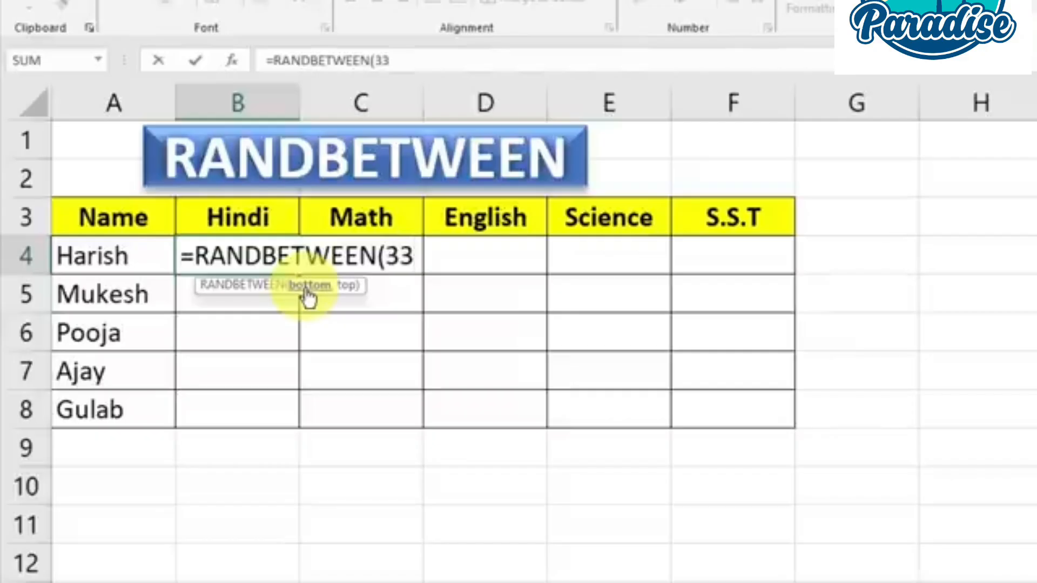
type(",")
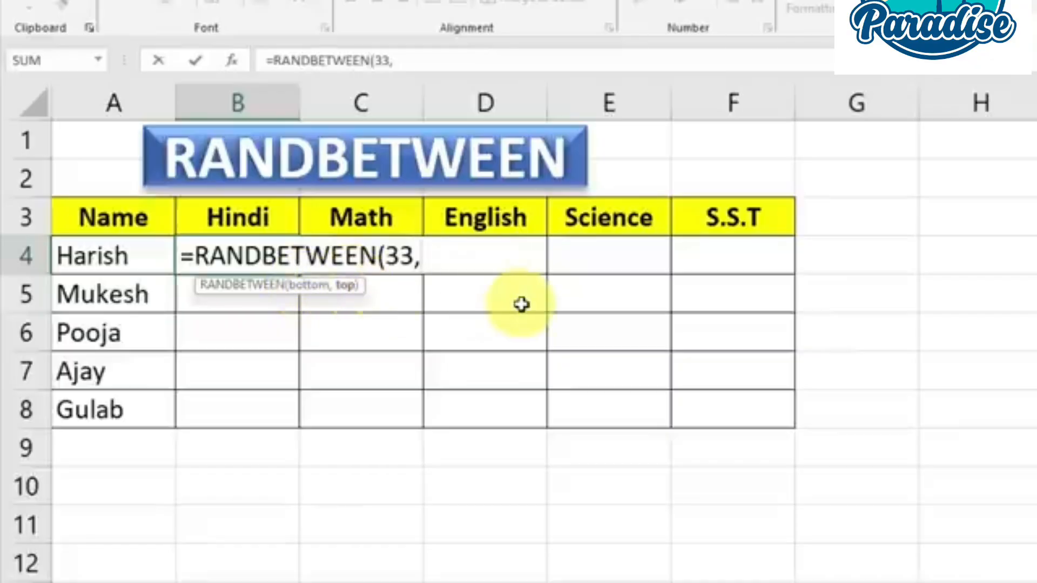
type("99")
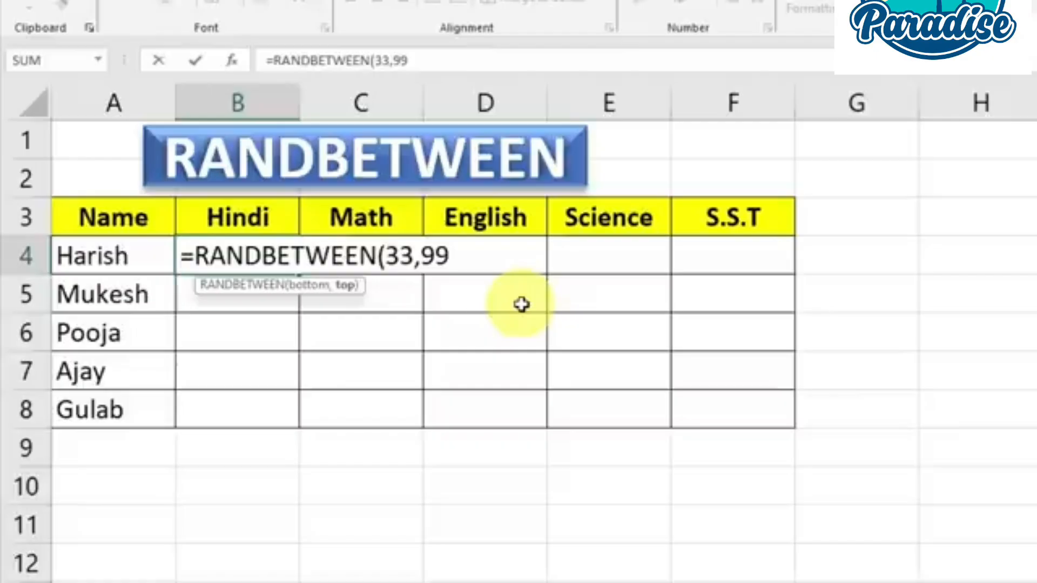
type(")")
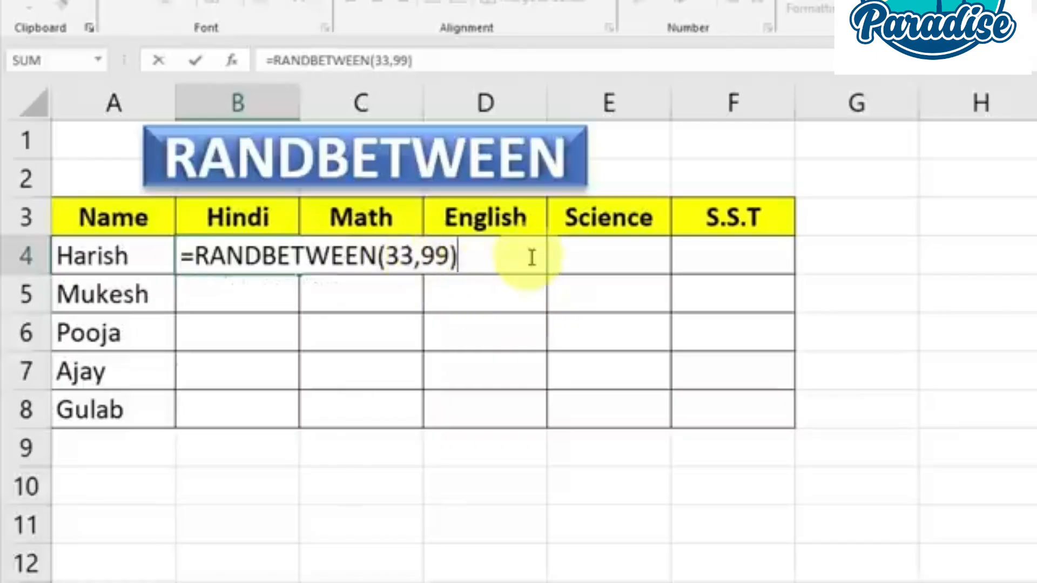
key("Return")
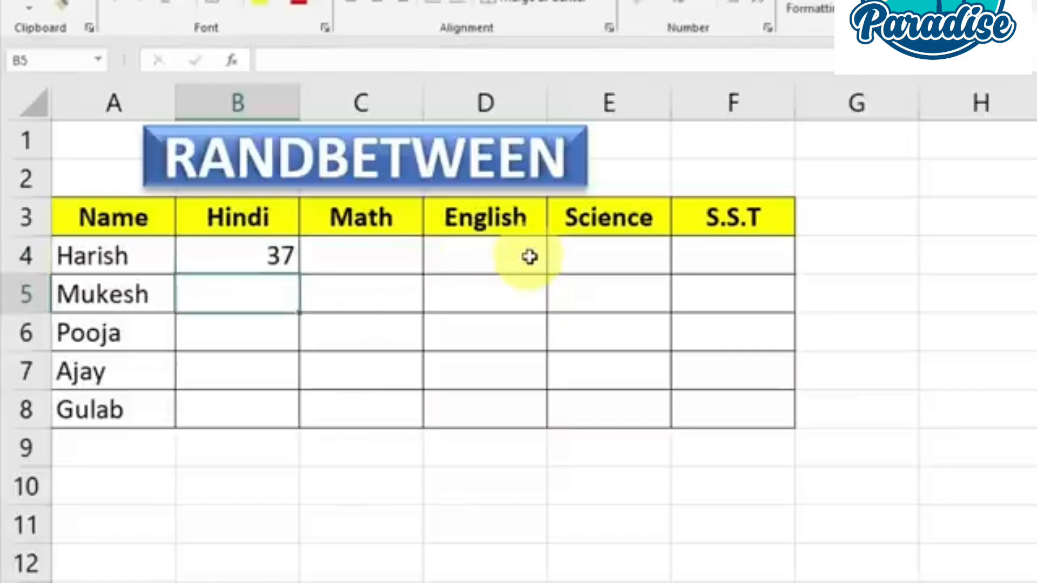
Copy the RANDBETWEEN formula from B4 across all five subjects and down all students, filling B4:F8
left_click(268, 257)
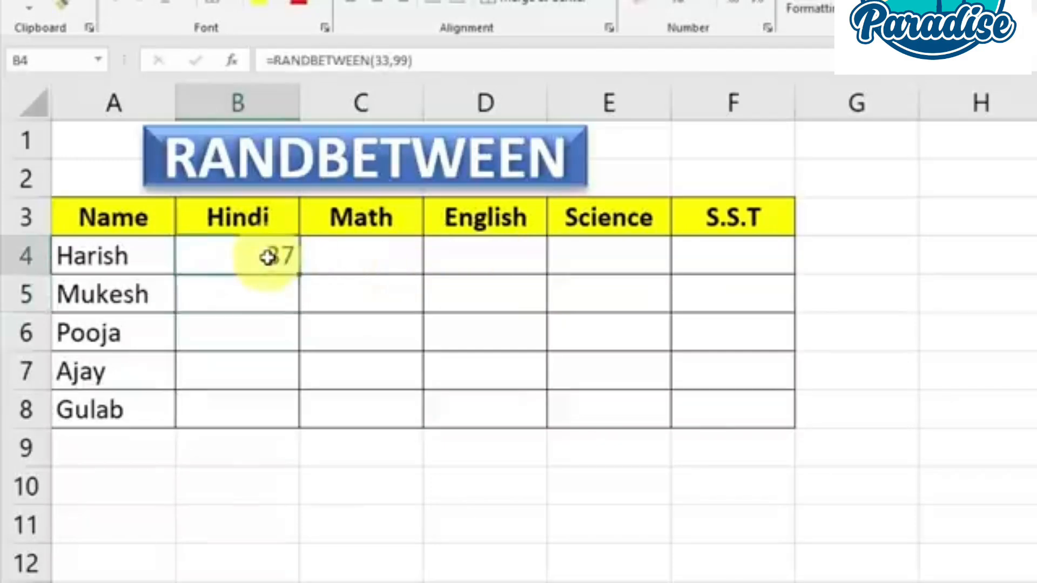
left_click_drag(299, 274, 789, 430)
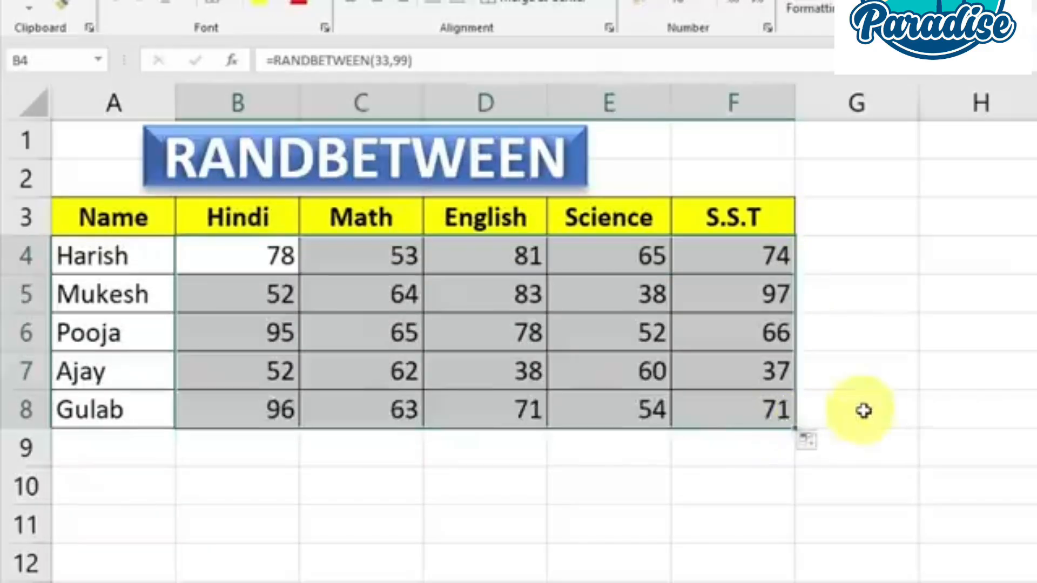
left_click(863, 409)
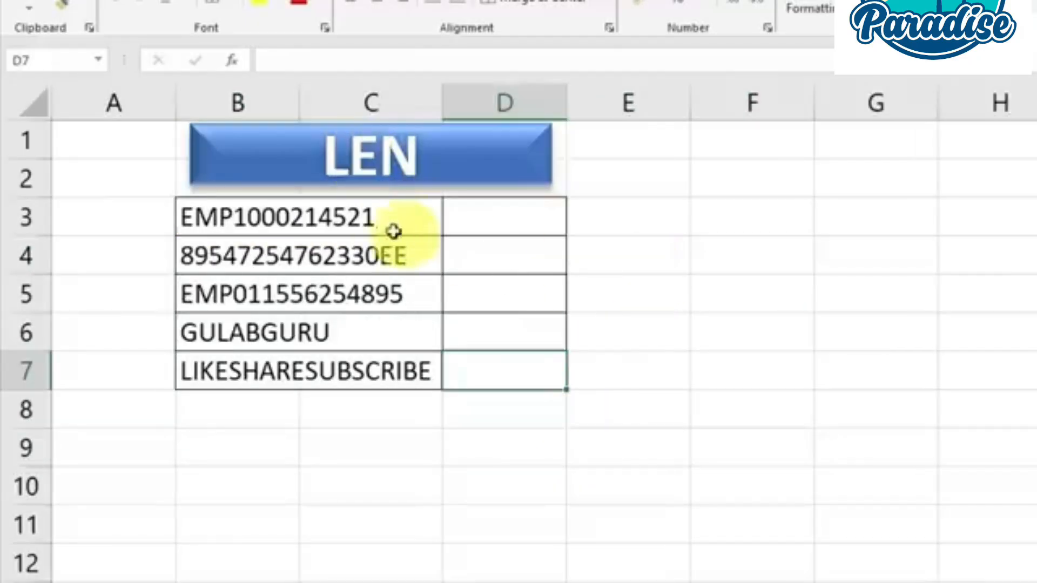
On the LEN sheet, enter =LEN(B3) in cell D3 to count the characters of the first text entry
left_click(373, 219)
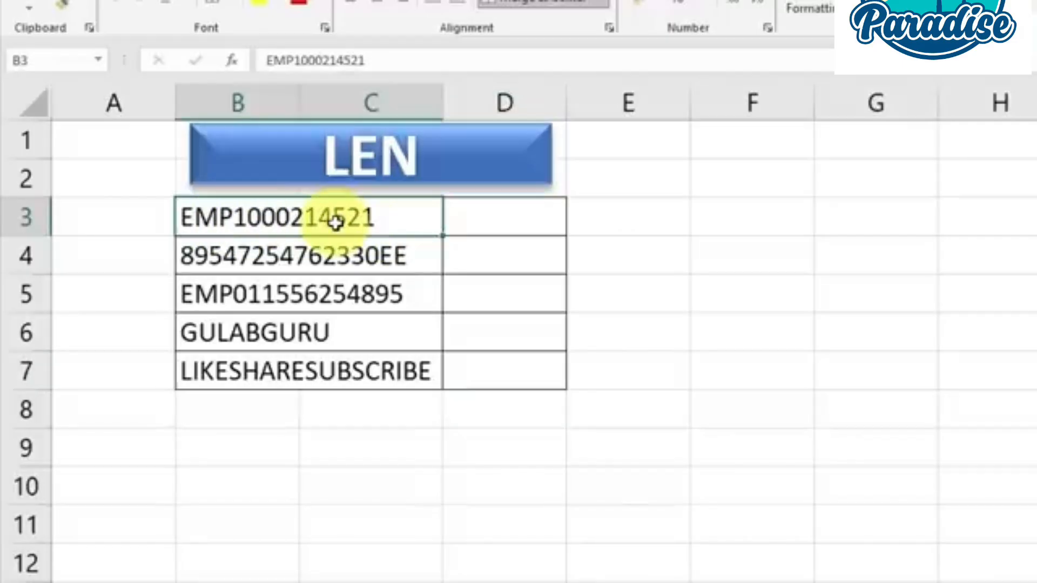
left_click(457, 227)
type("=")
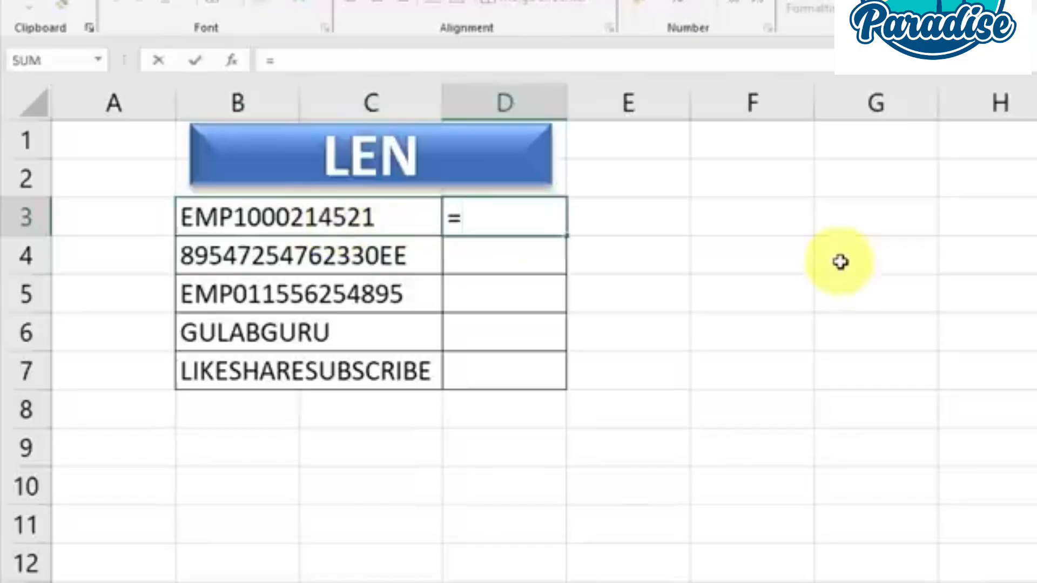
type("len")
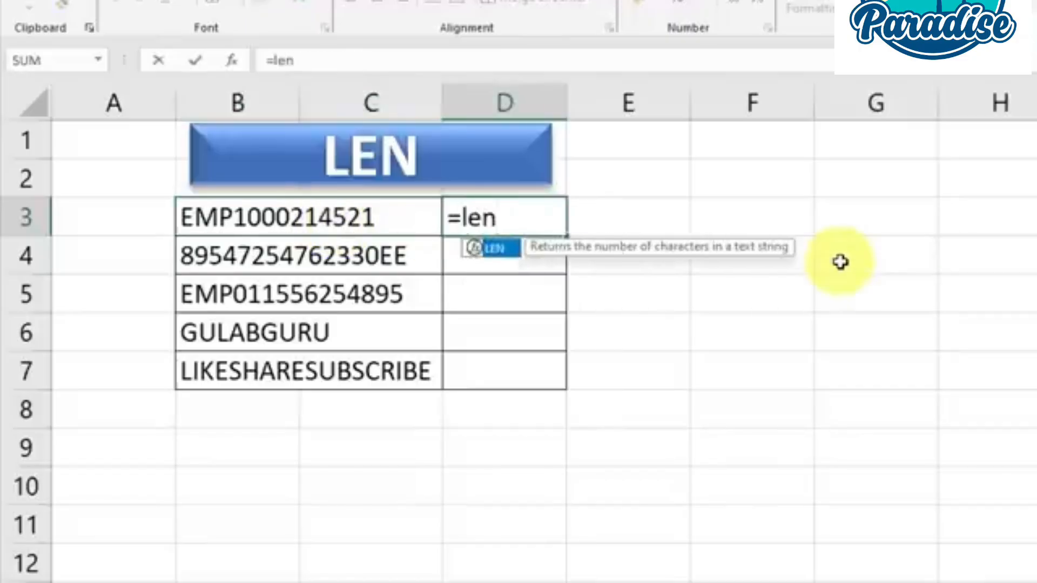
key("Tab")
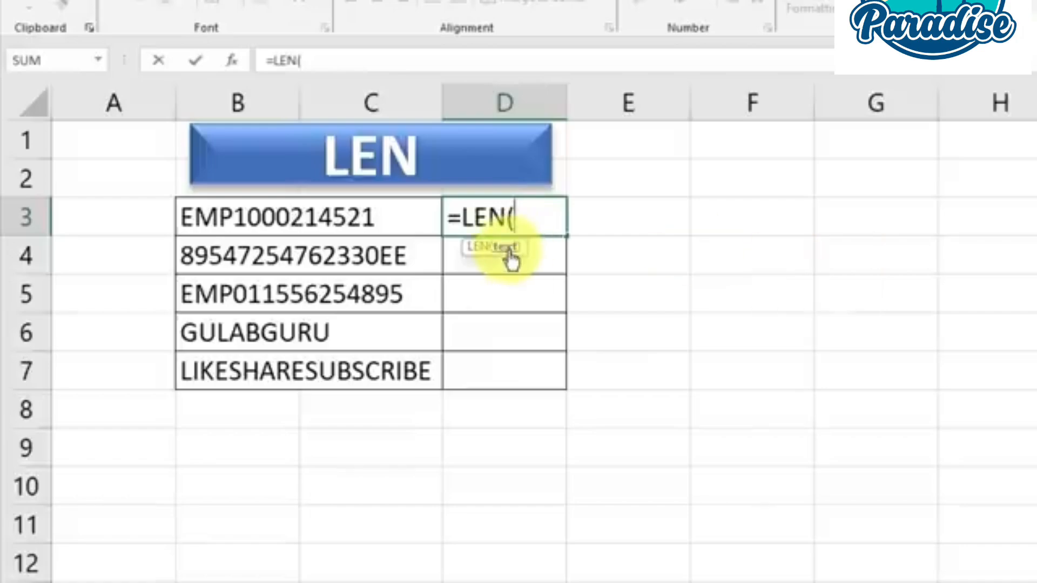
left_click(321, 217)
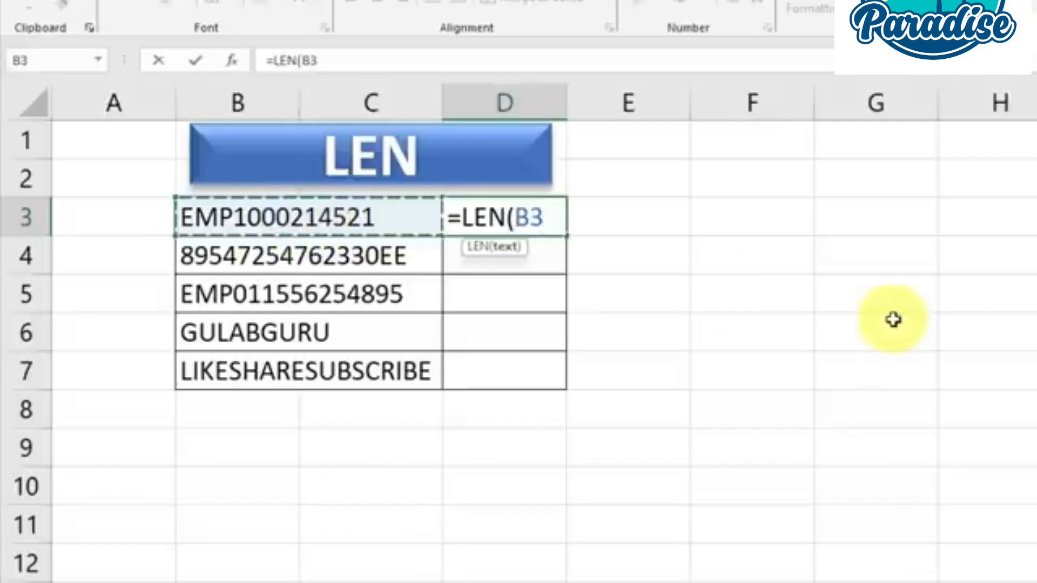
type(")")
key("Return")
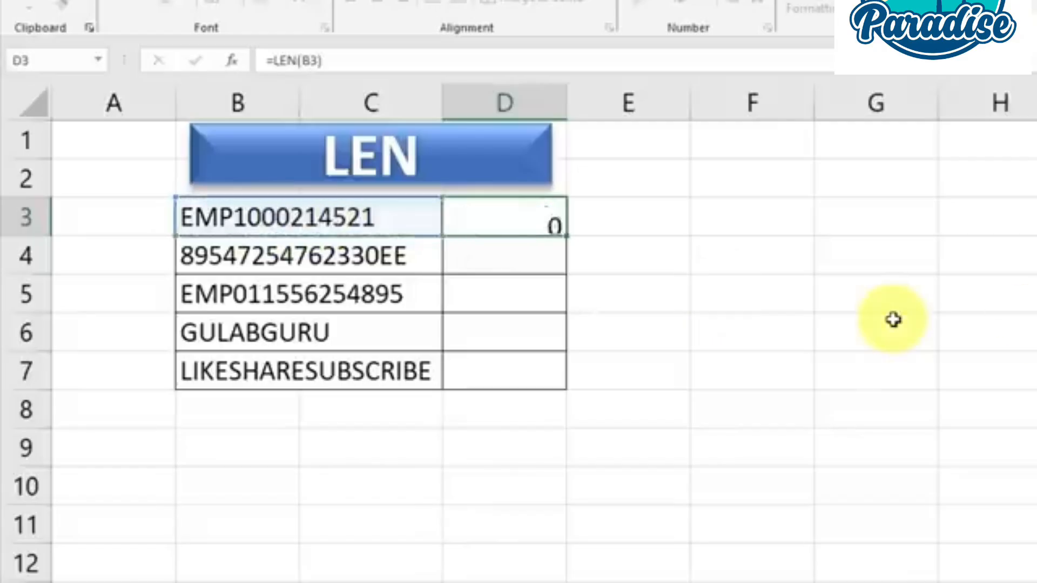
Compare the text in B3 with its character count, and copy the LEN formula from D3 down to D7
left_click(324, 224)
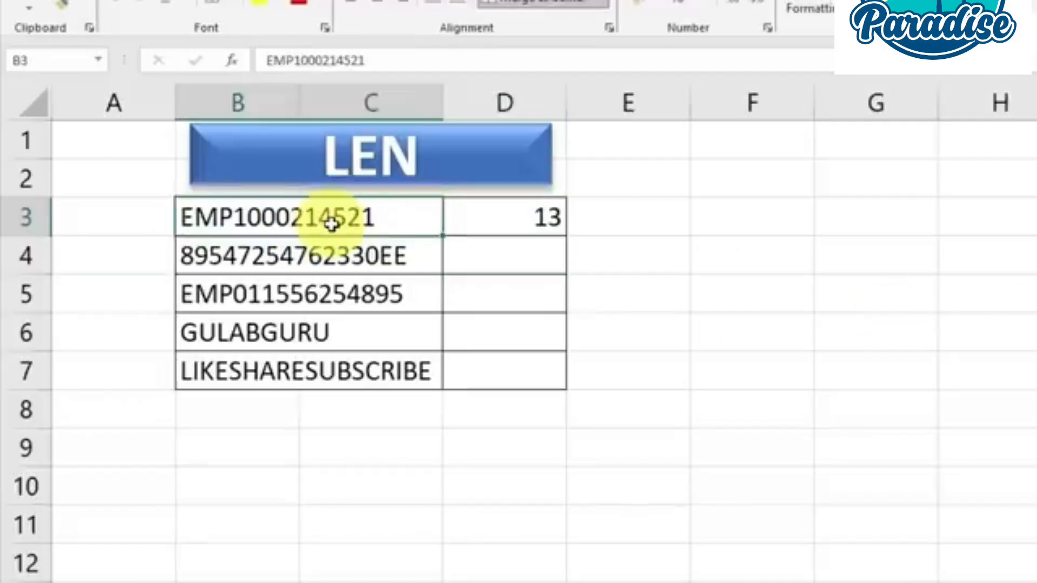
left_click(540, 216)
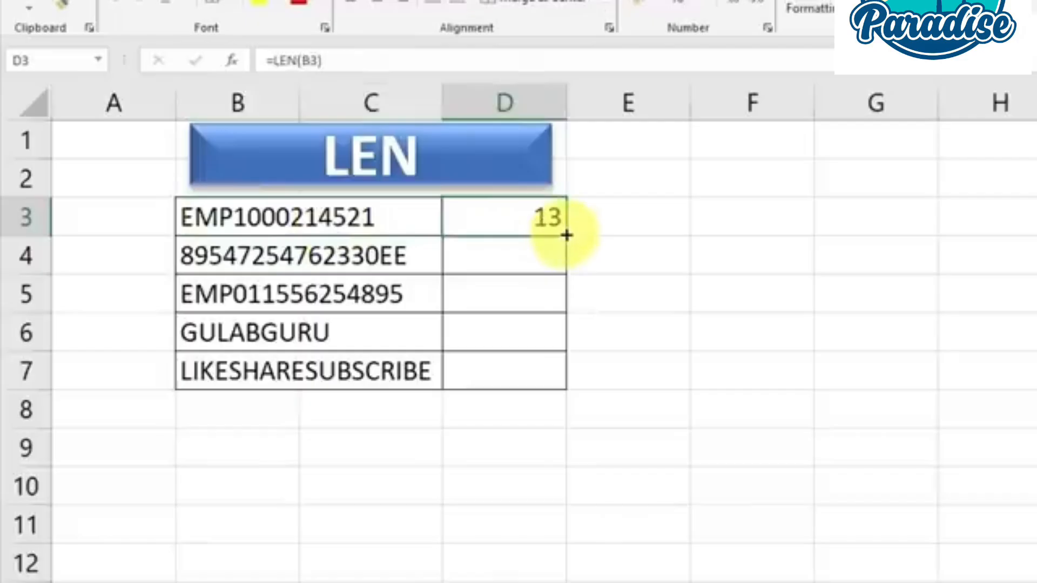
left_click_drag(566, 235, 565, 389)
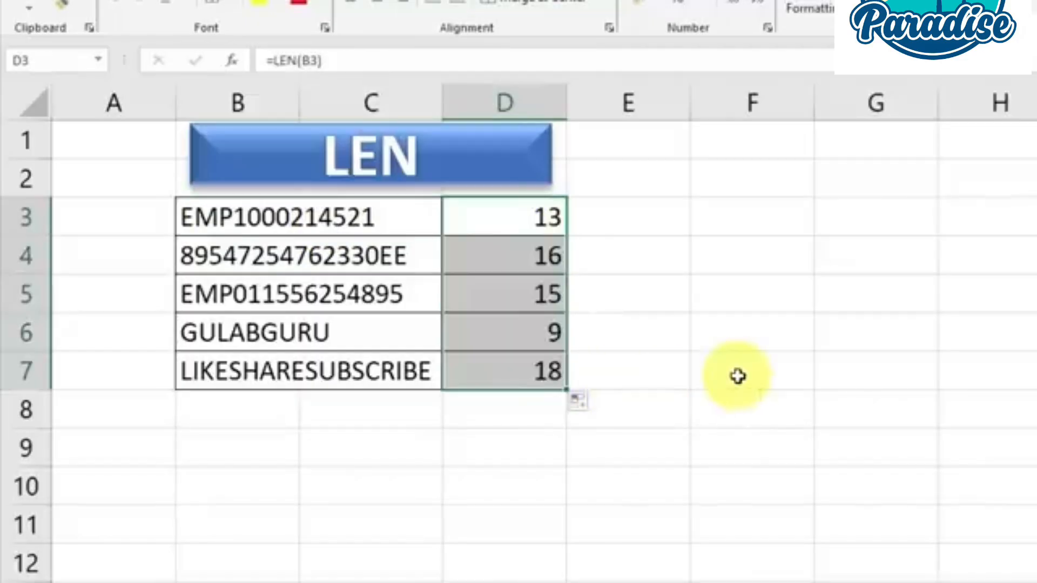
left_click(737, 375)
left_click(718, 396)
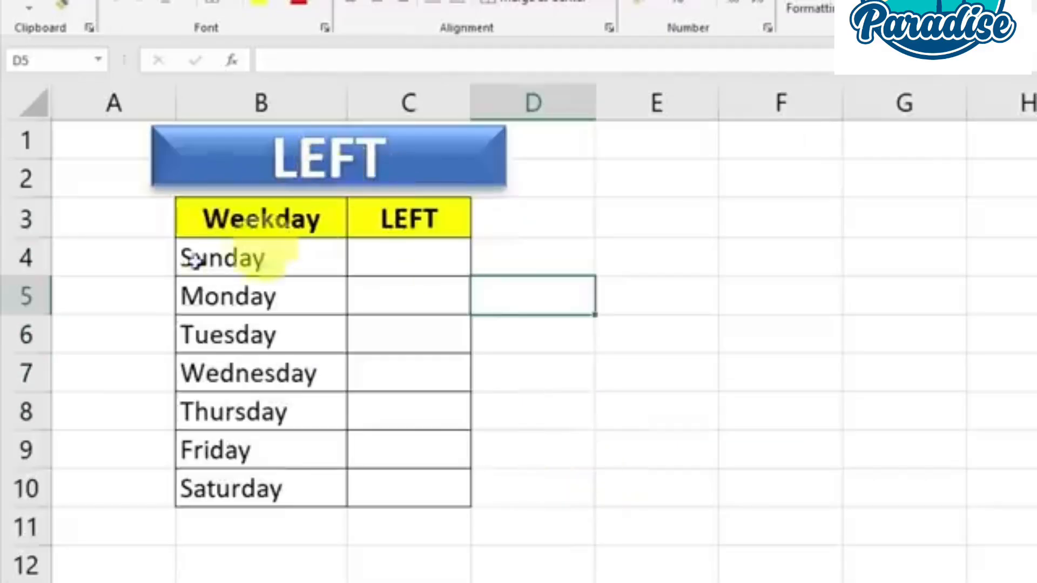
On the LEFT sheet, enter =LEFT(B4,3) in cell C4 to extract the first three letters of Sunday
left_click(236, 257)
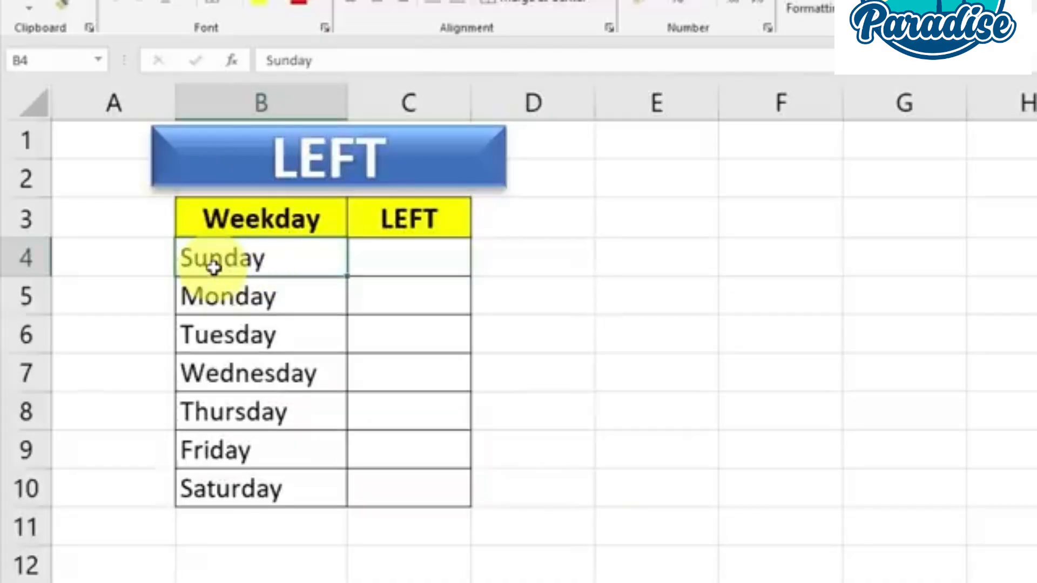
left_click(446, 268)
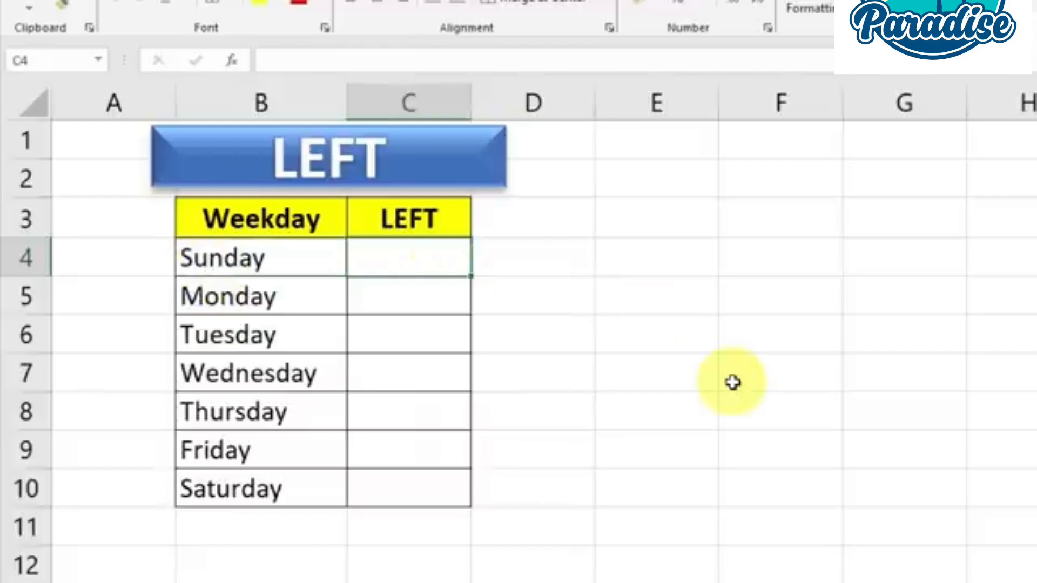
type("=l")
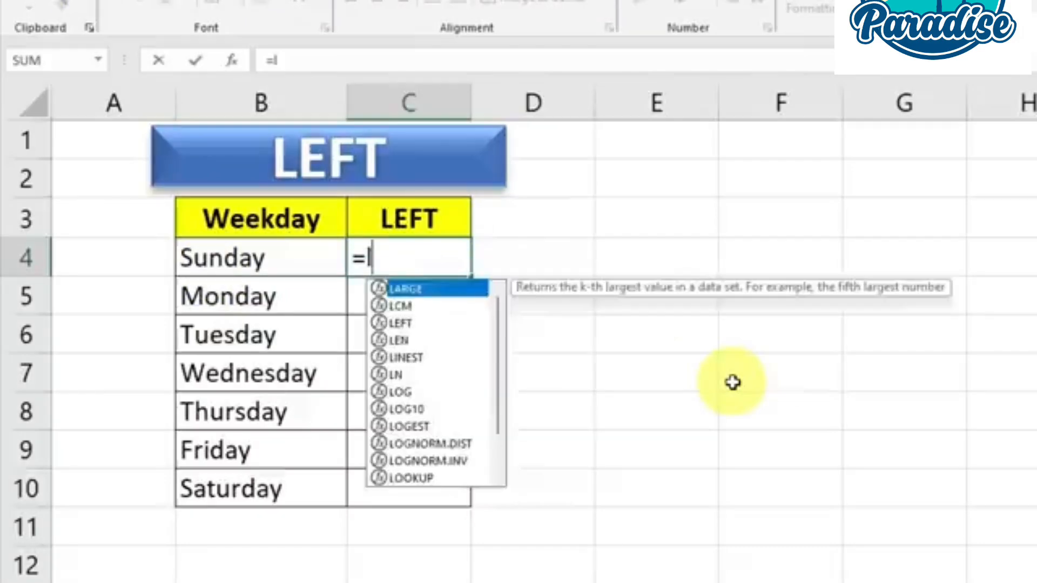
type("eft")
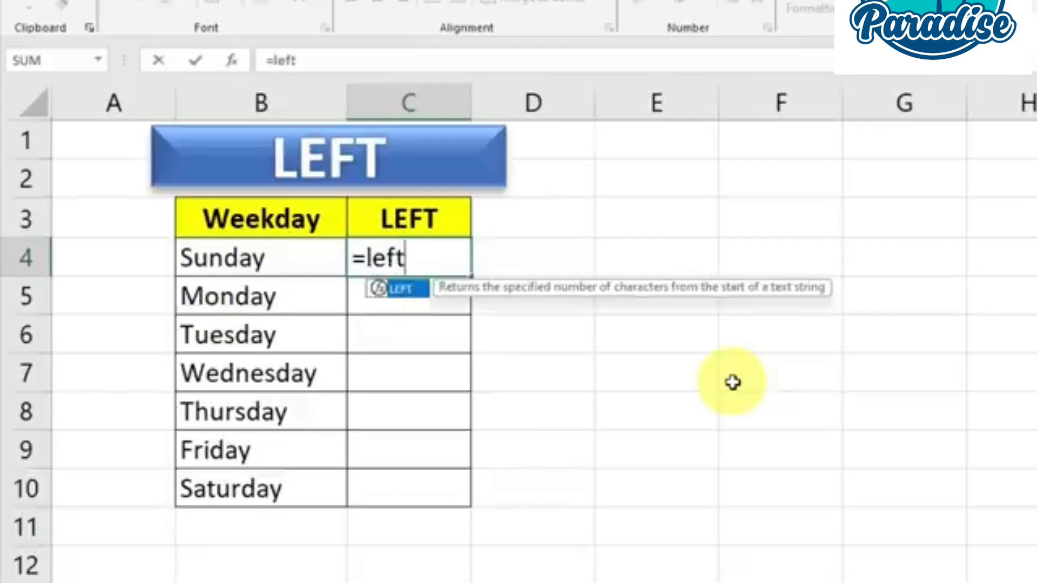
key("Tab")
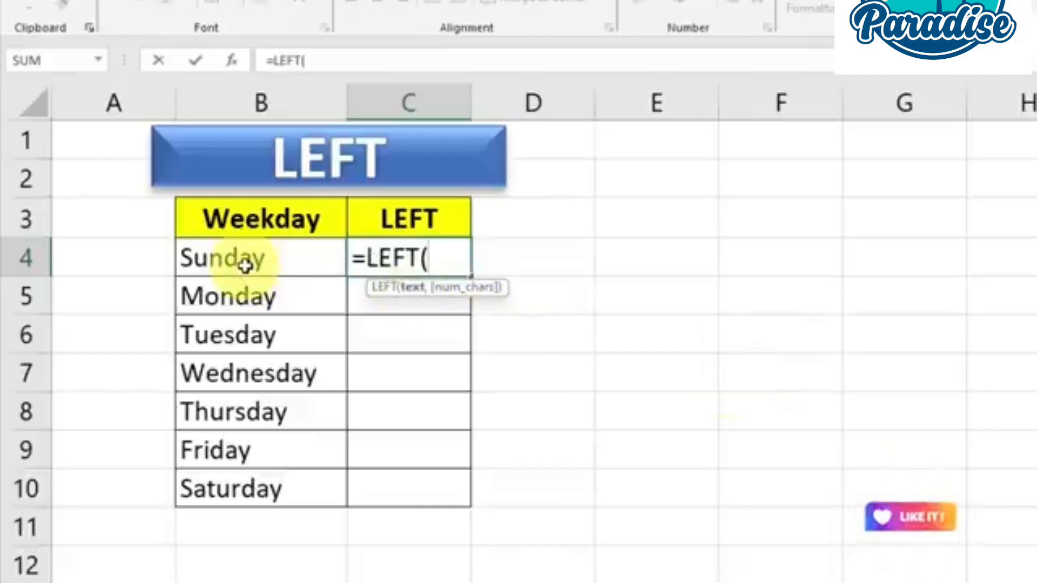
left_click(285, 263)
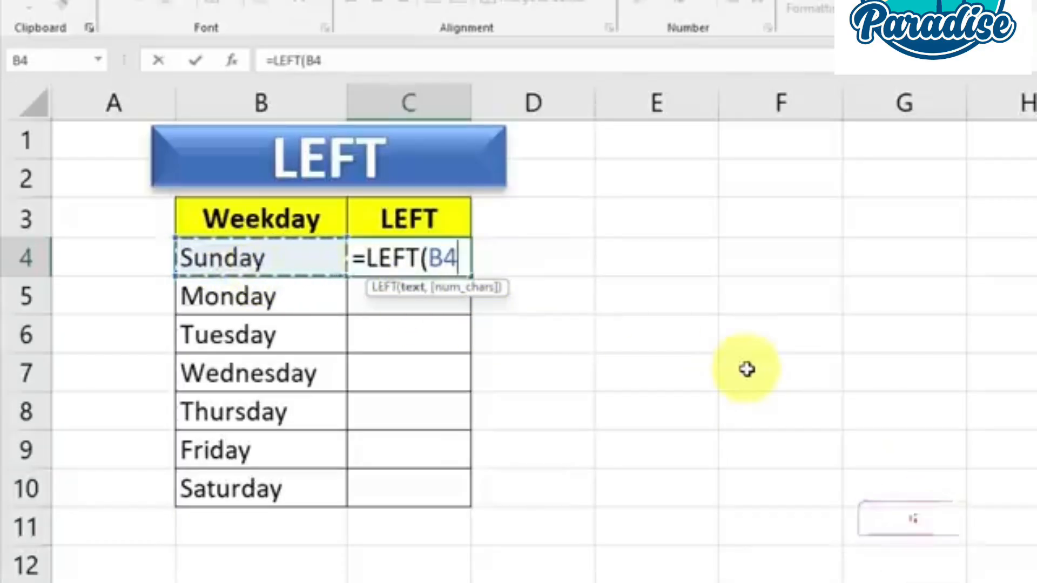
type(",")
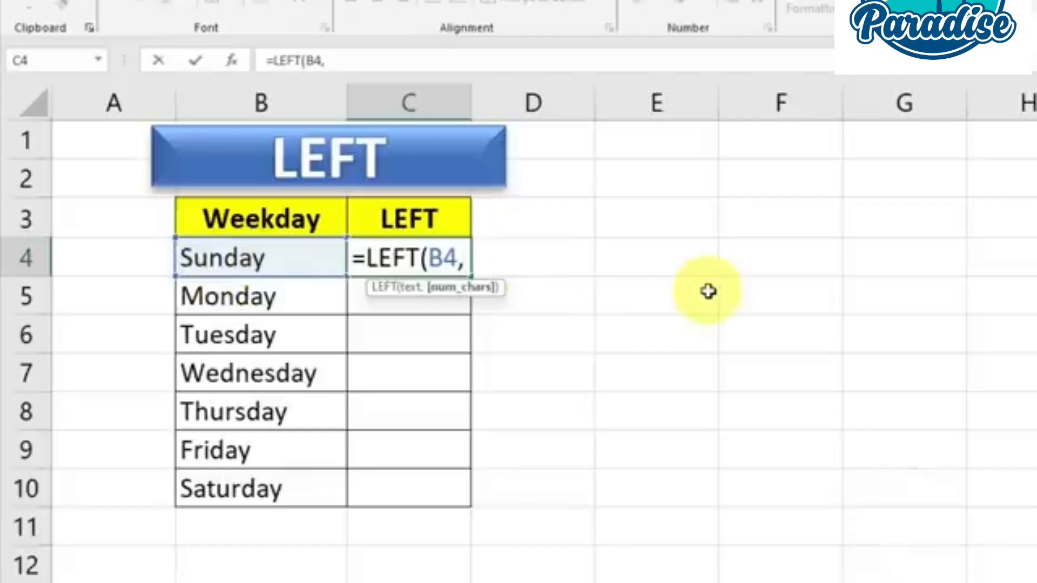
type("3")
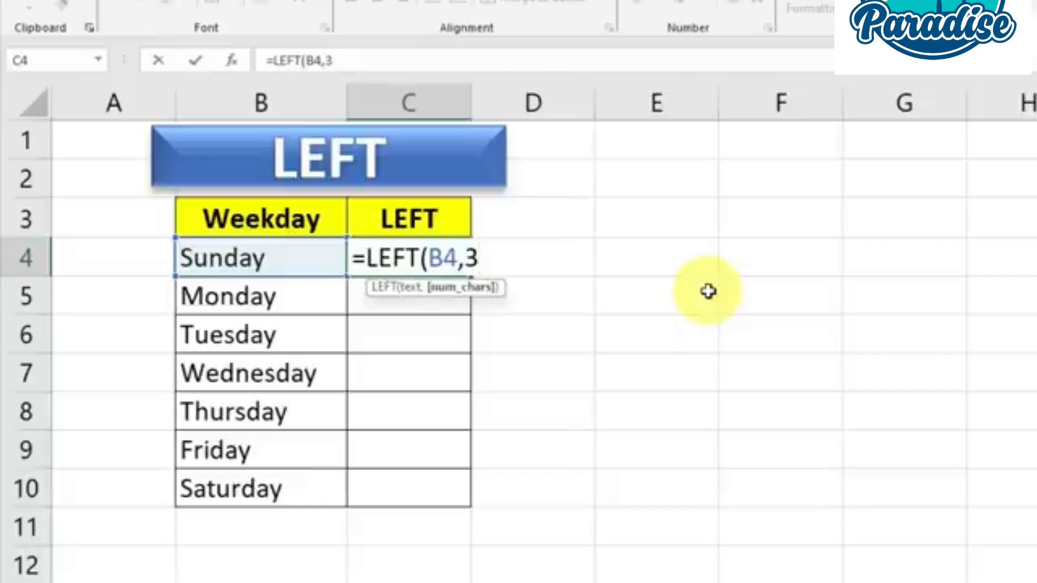
type(")")
key("Return")
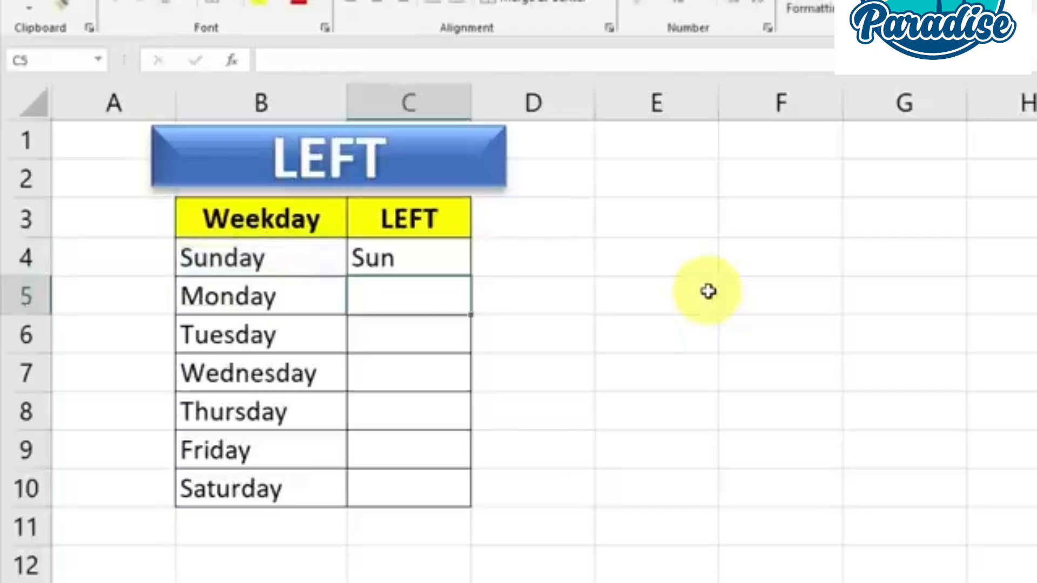
Copy the LEFT formula from C4 down to C10 for the remaining weekdays
left_click(413, 259)
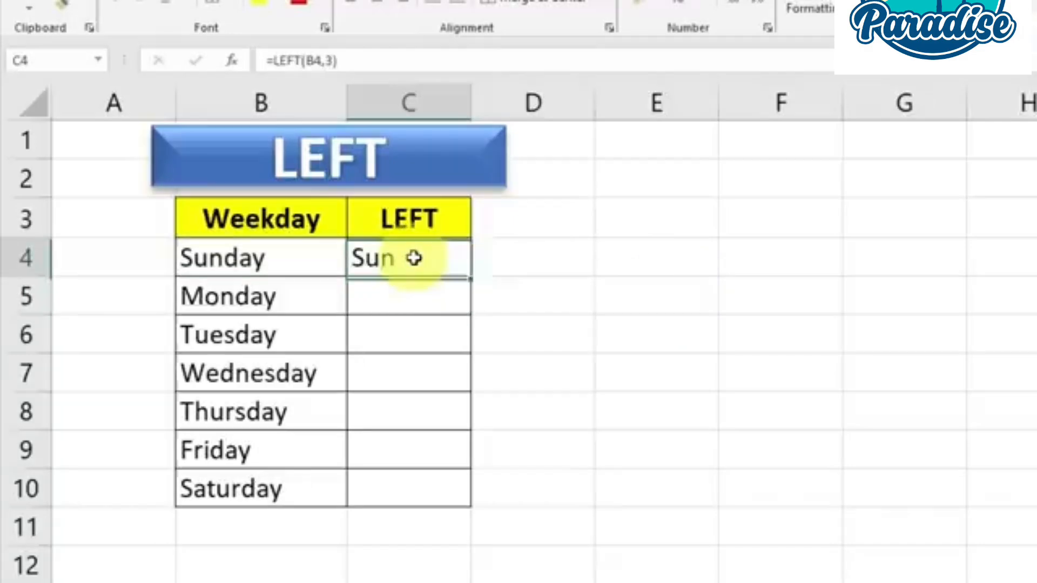
left_click_drag(474, 300, 472, 493)
left_click(692, 423)
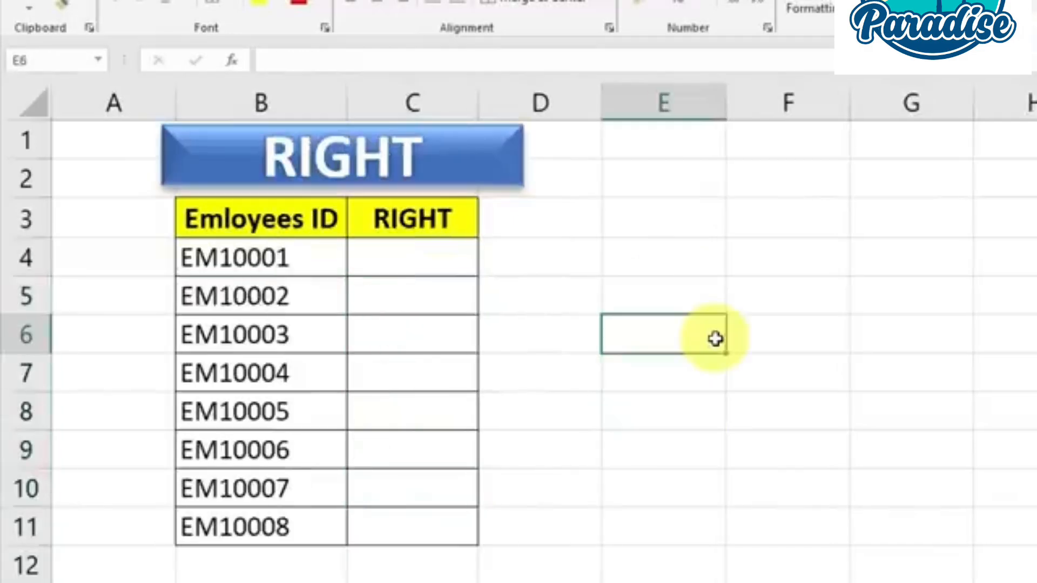
On the RIGHT sheet, begin a RIGHT formula in cell C4 beside the first employee ID
left_click(286, 254)
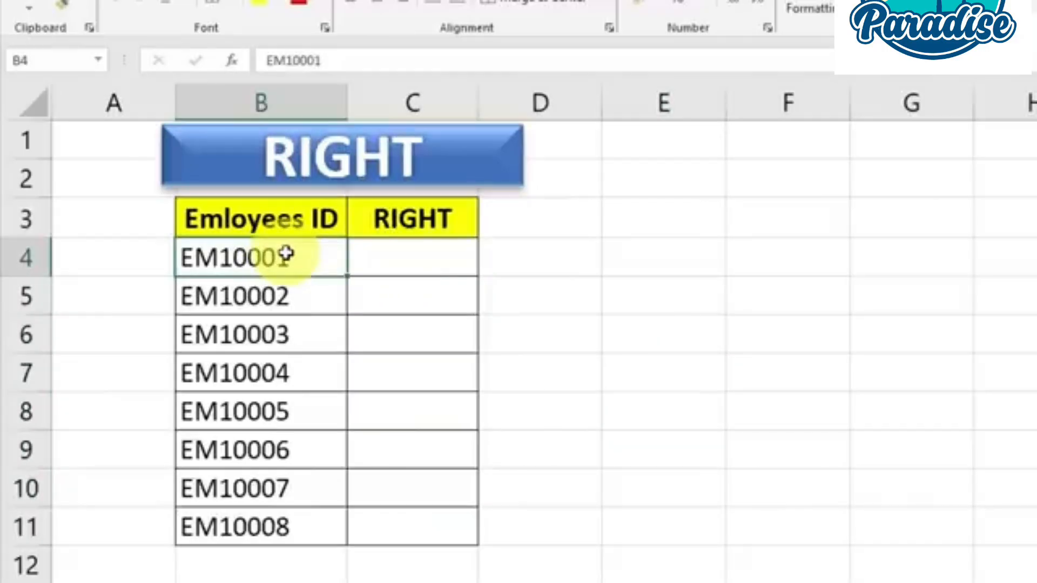
key("Right")
type("=")
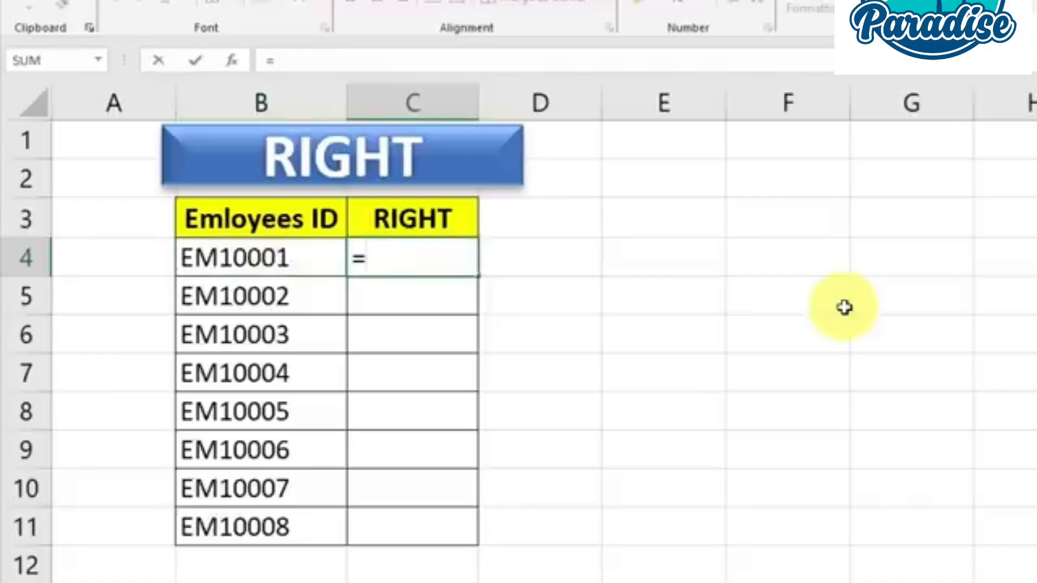
type("RIGH")
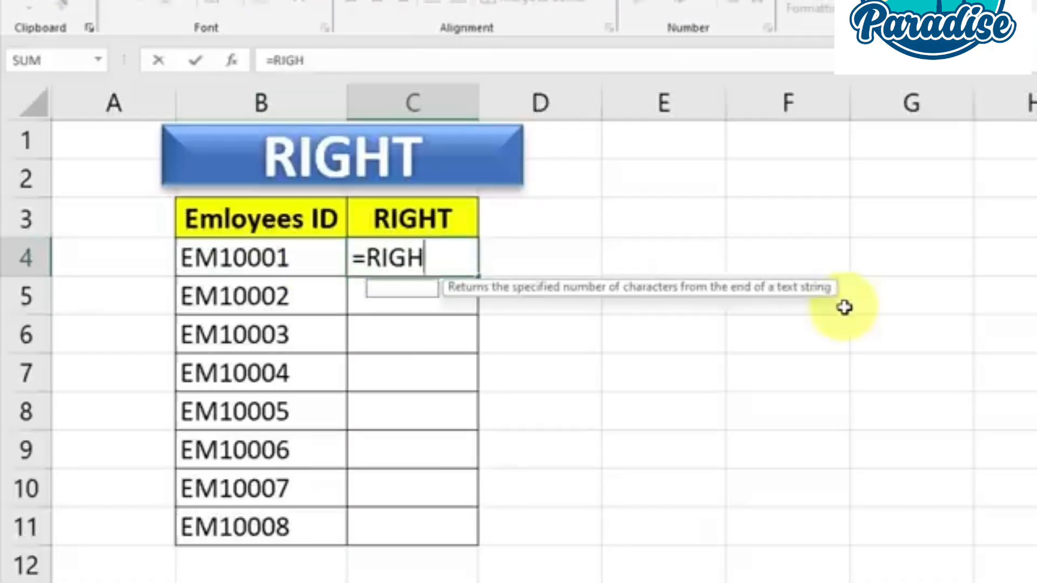
type("T(")
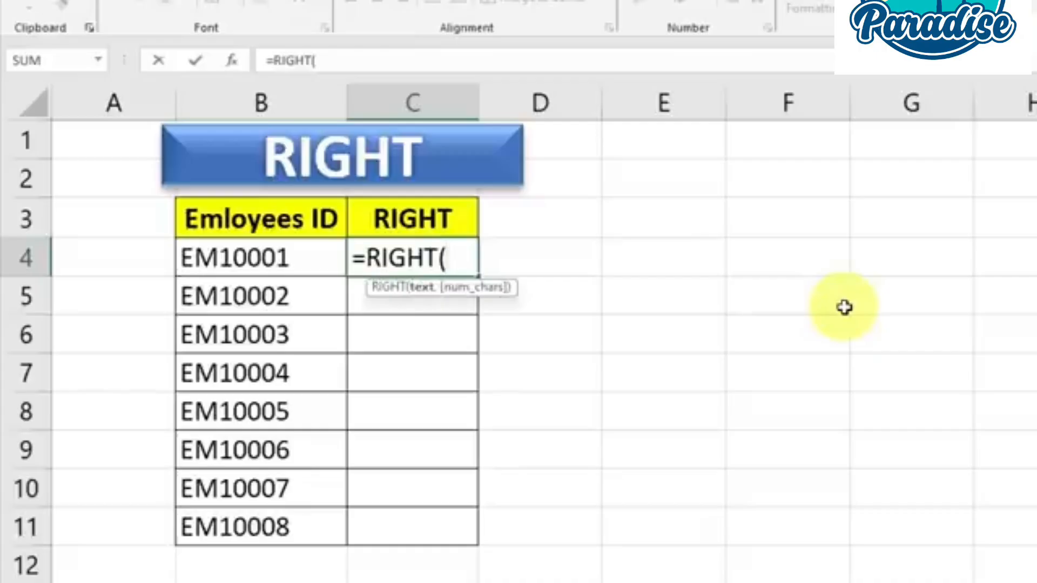
key("BackSpace")
key("BackSpace")
key("BackSpace")
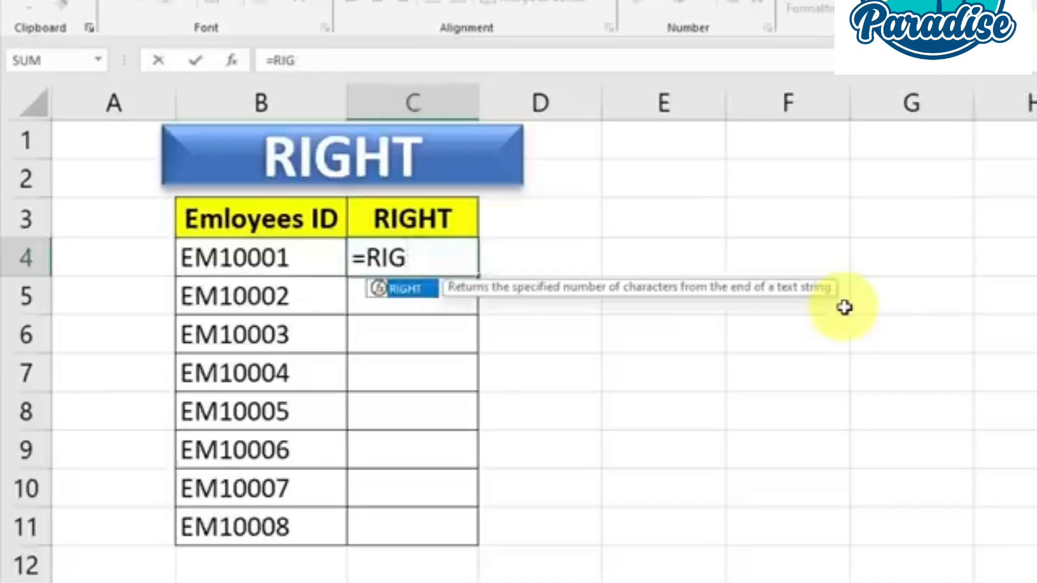
double_click(414, 296)
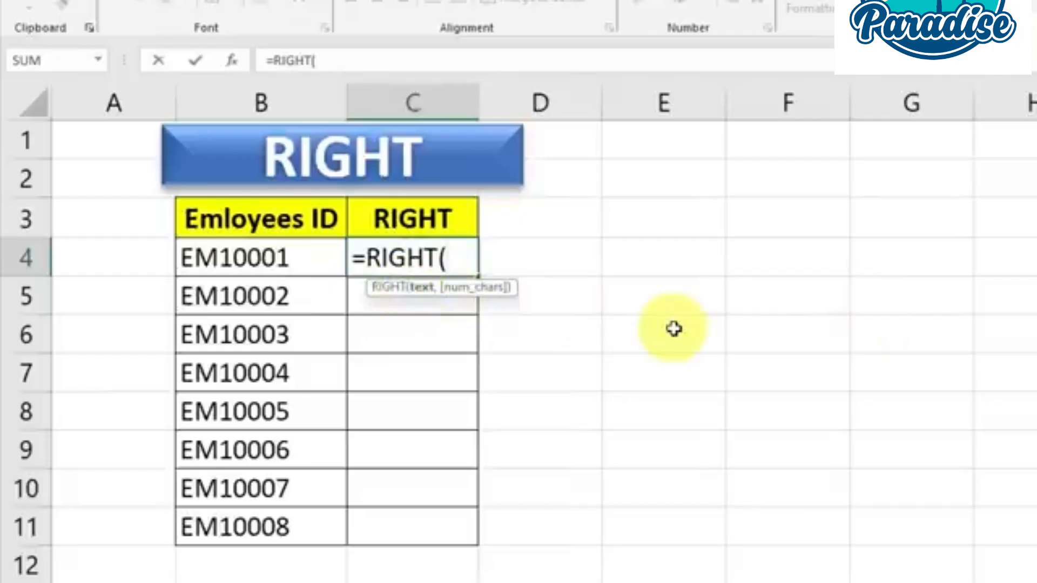
key("BackSpace")
key("BackSpace")
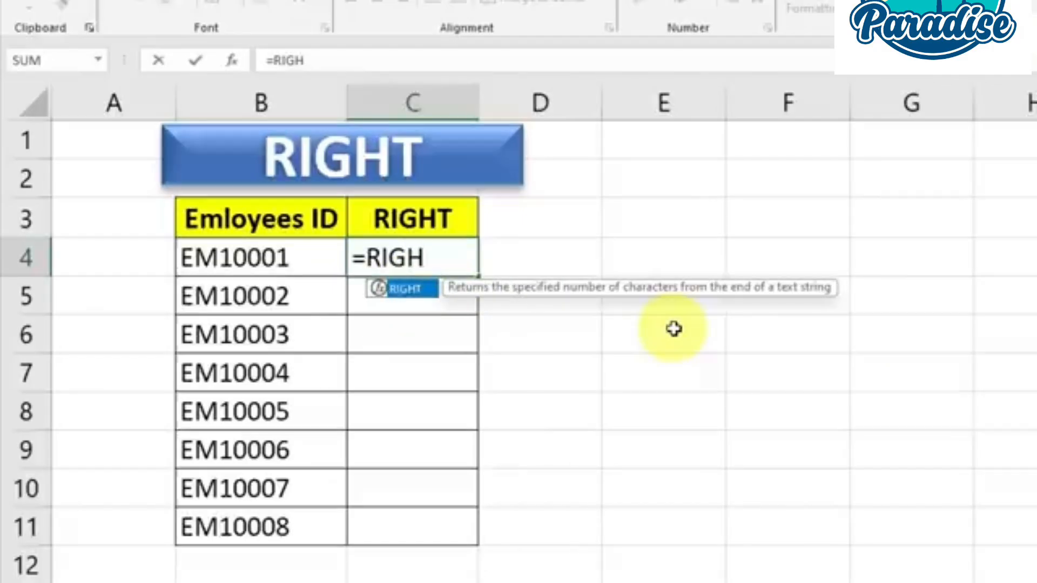
type("T(")
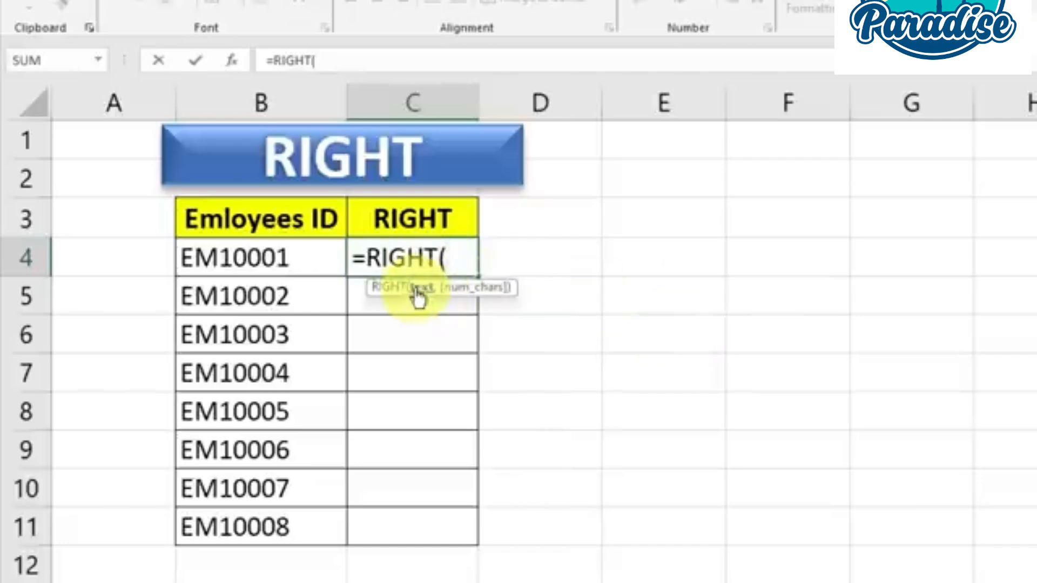
Complete the formula in C4 as =RIGHT(B4,5) to extract the last five characters of the first employee ID
left_click(267, 258)
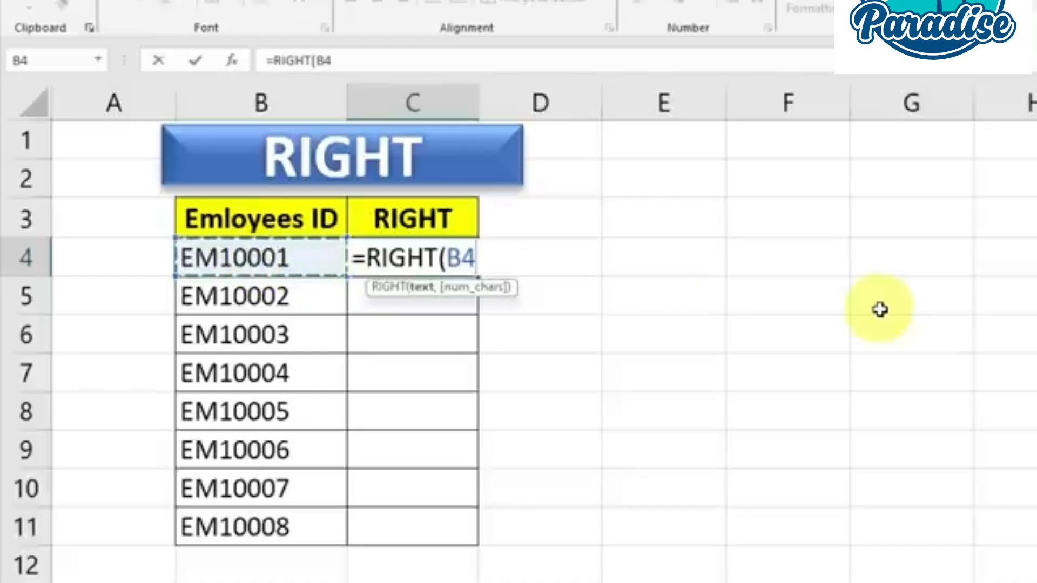
type(",")
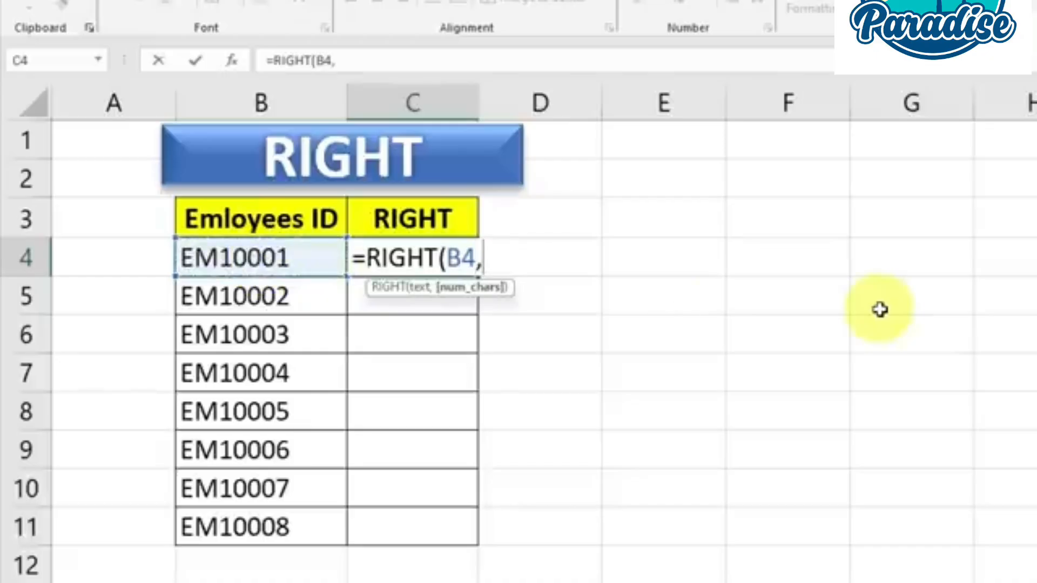
type("5")
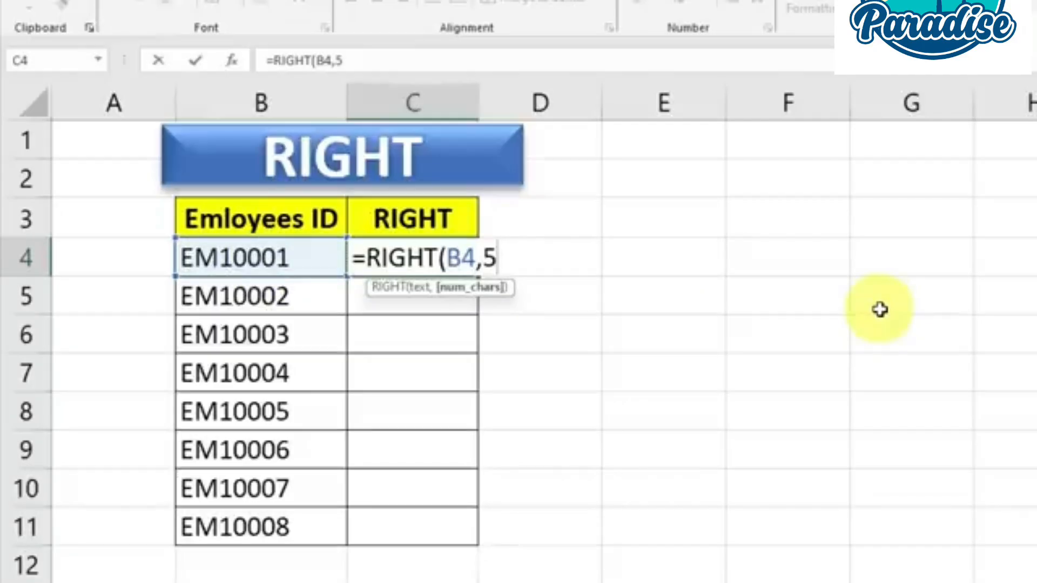
type(")")
key("Return")
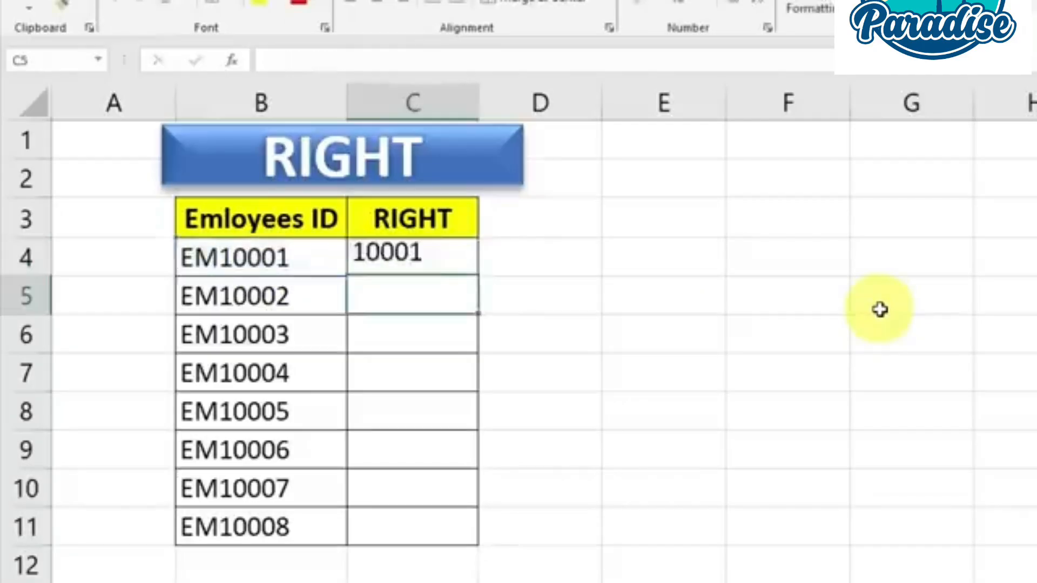
left_click(438, 249)
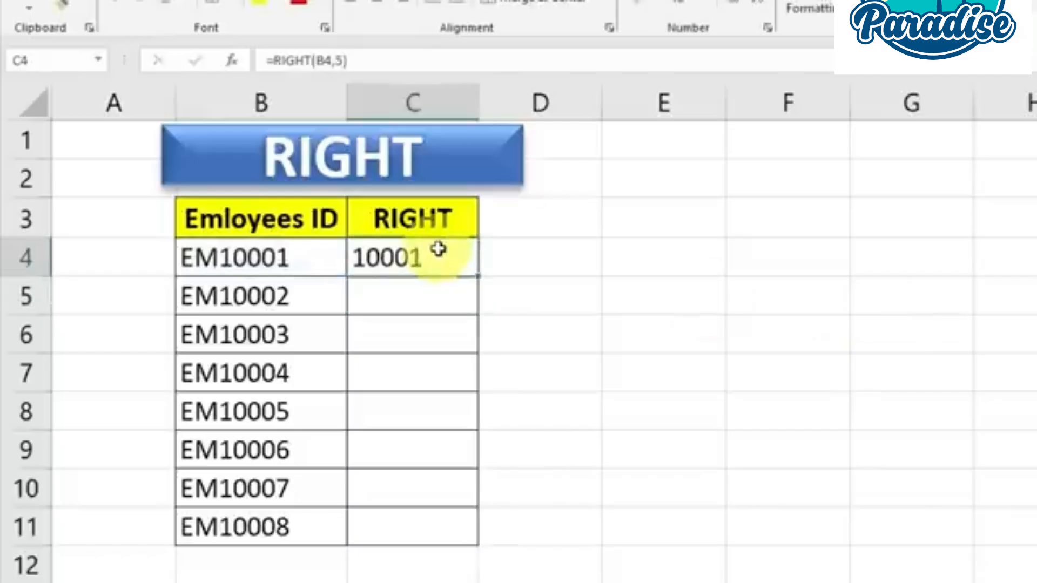
left_click_drag(479, 276, 508, 559)
key("ctrl+z")
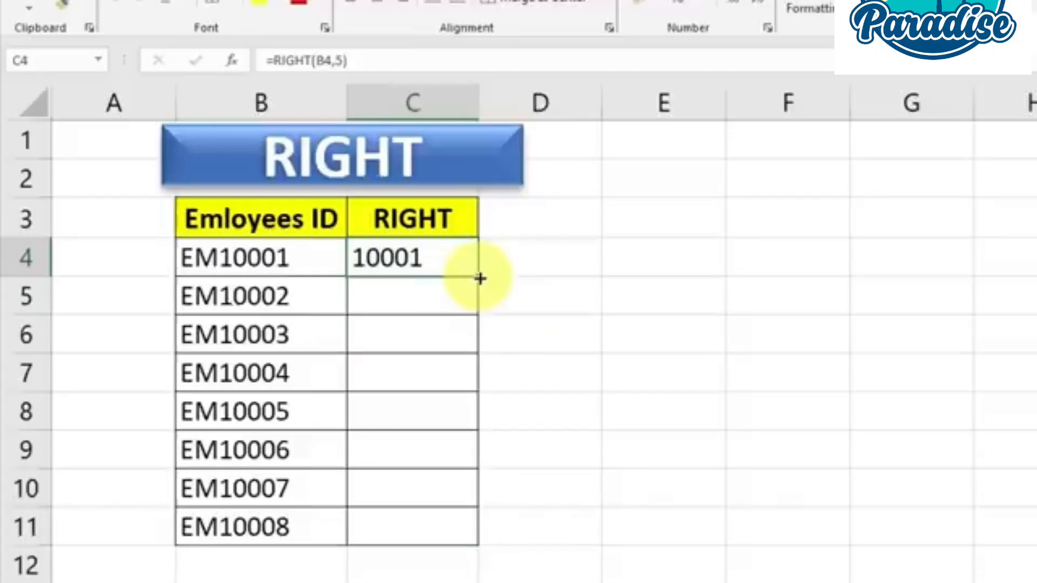
left_click_drag(479, 278, 486, 534)
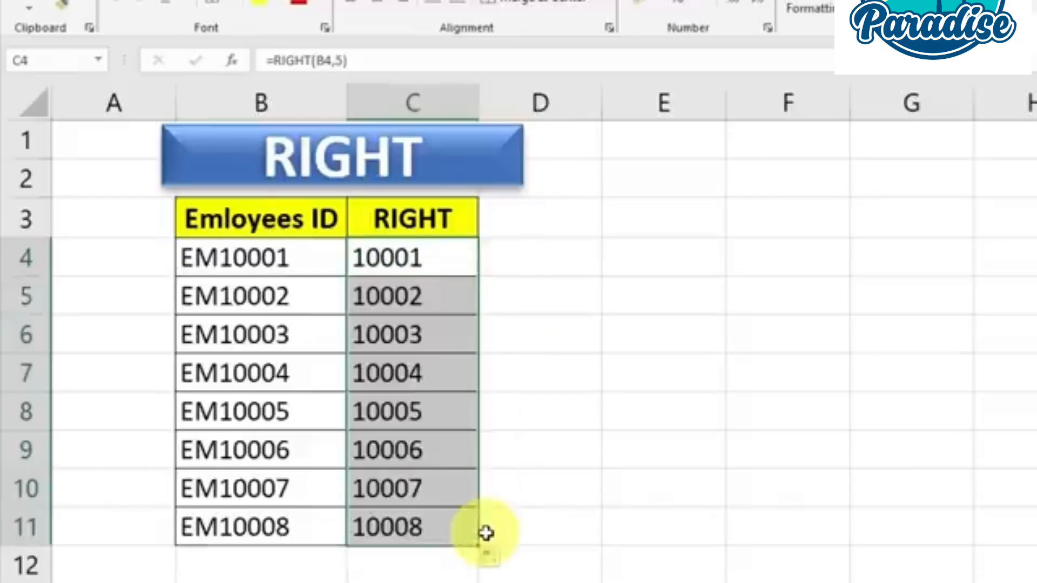
key("ctrl+z")
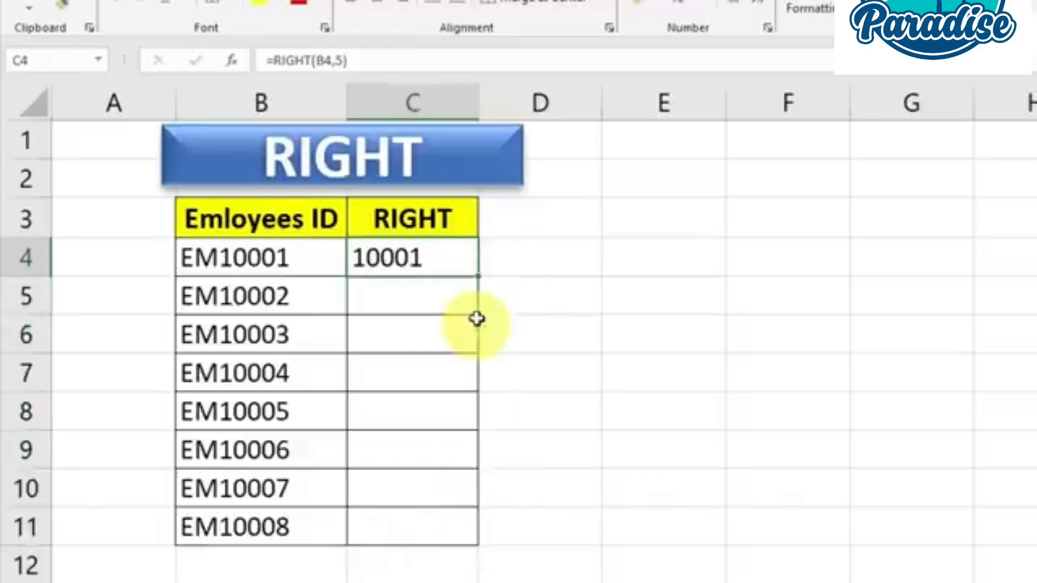
Copy the RIGHT formula from C4 down to C11 for the remaining employee IDs
double_click(479, 277)
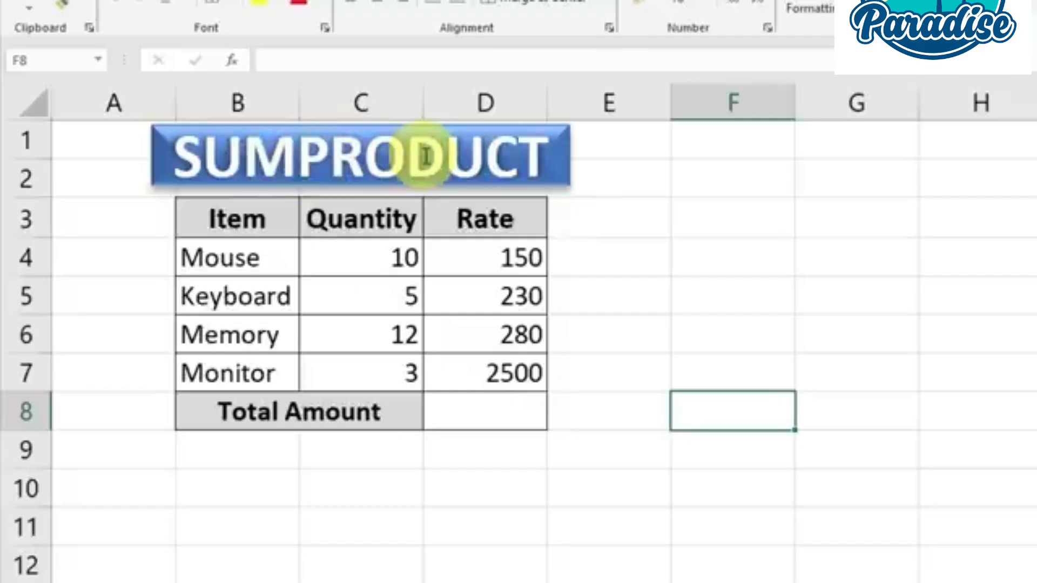
On the SUMPRODUCT sheet, examine the item table, the empty Total Amount cell, and the quantity and rate of Mouse
left_click(502, 408)
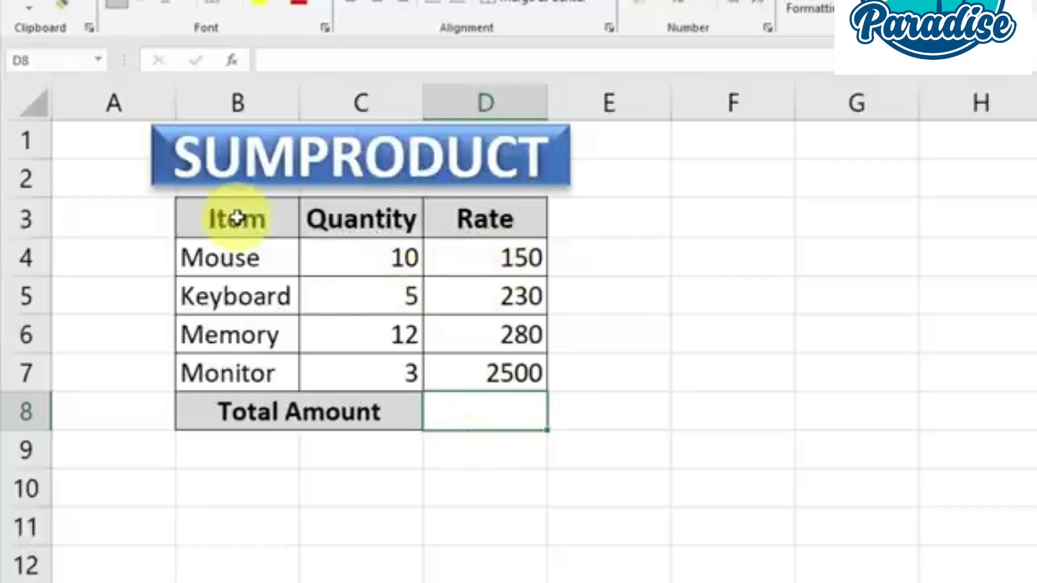
left_click_drag(232, 217, 513, 408)
left_click(407, 293)
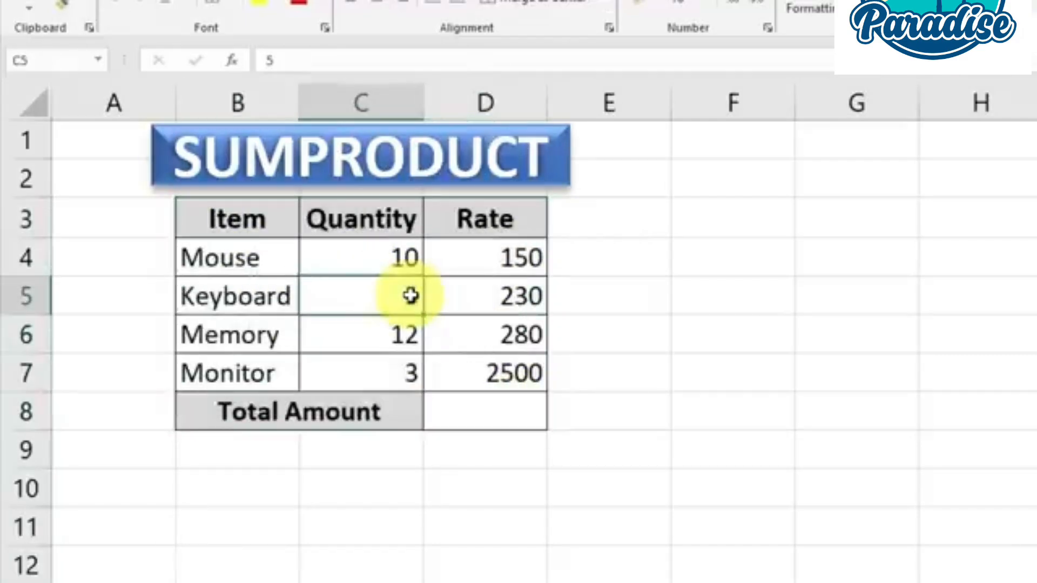
left_click(396, 261)
left_click(502, 261)
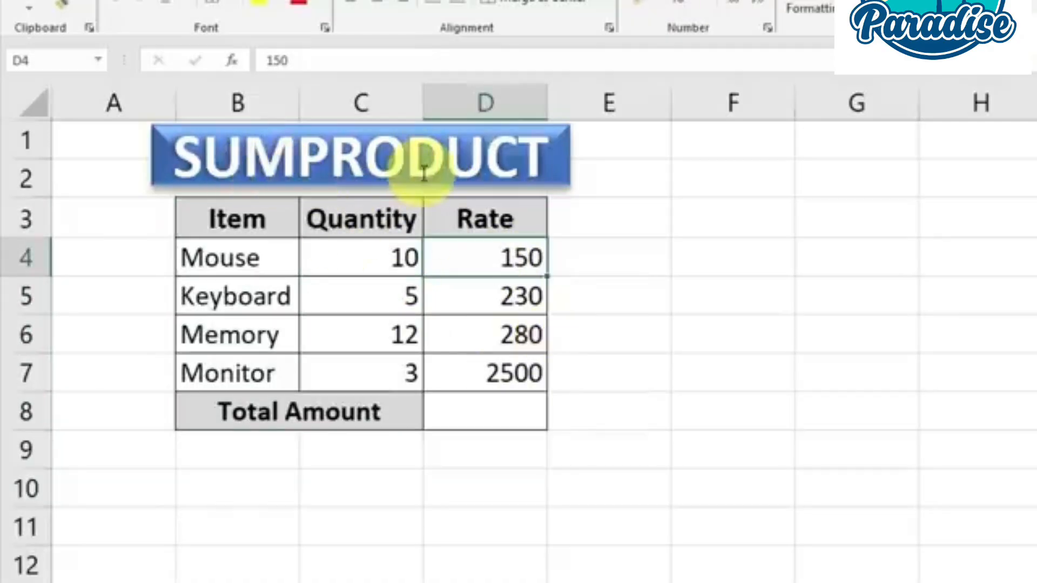
left_click_drag(378, 259, 505, 273)
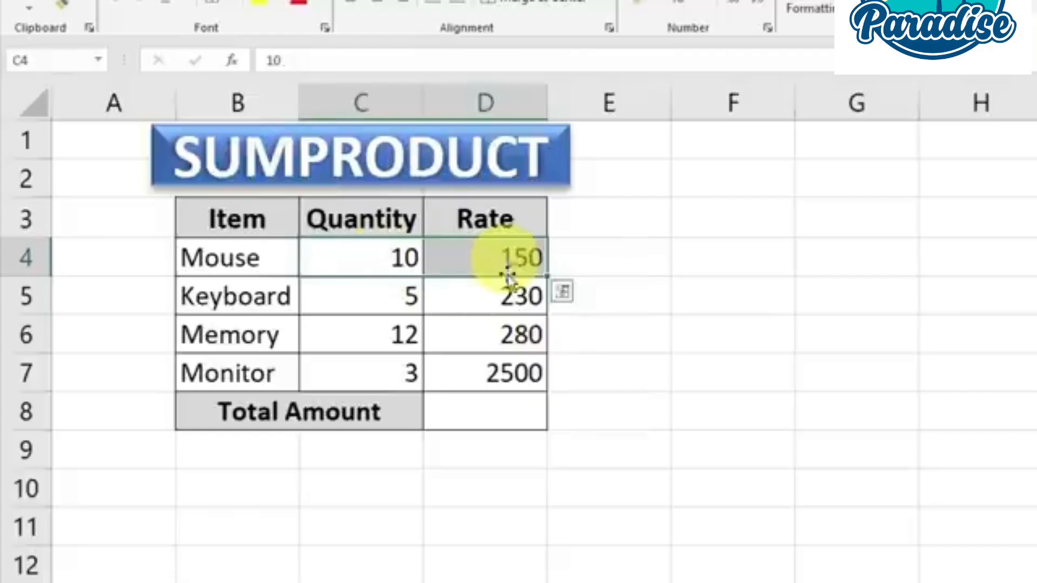
Enter =SUMPRODUCT(C4:C7,D4:D7) in cell D8 to calculate the total amount from the quantities and rates
left_click(509, 416)
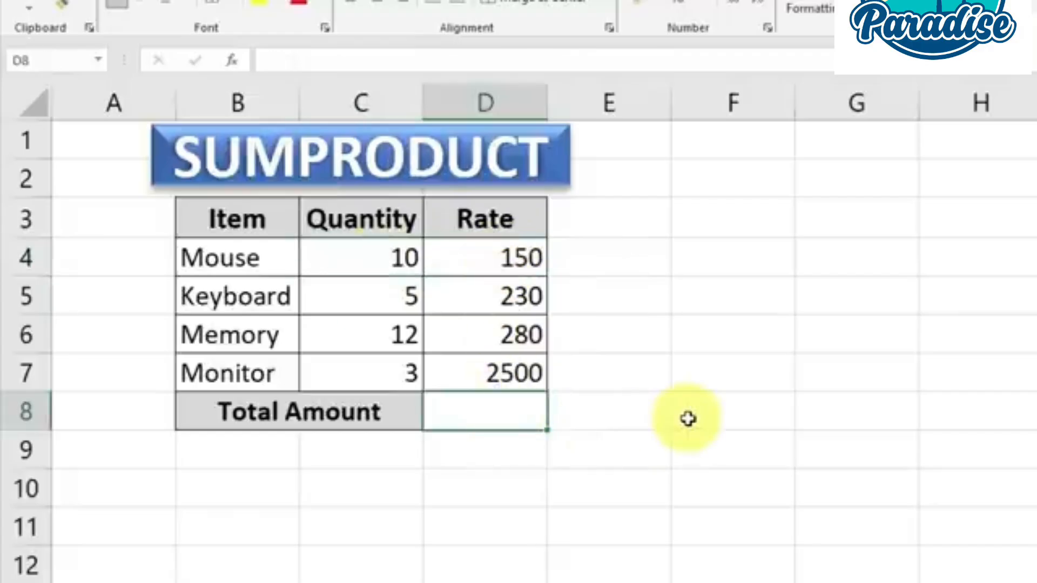
type("=")
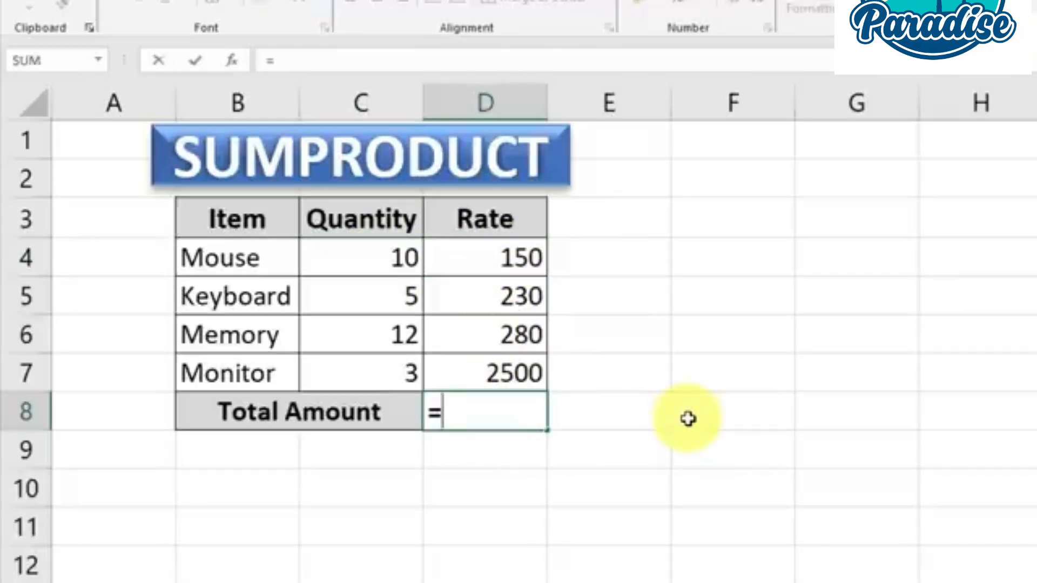
type("SUM")
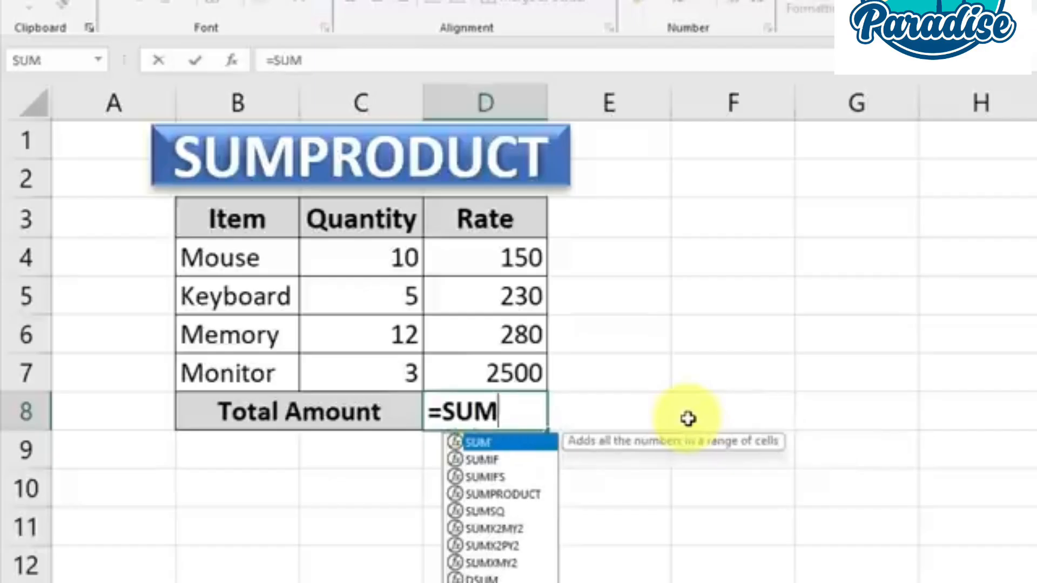
type("PR")
key("Tab")
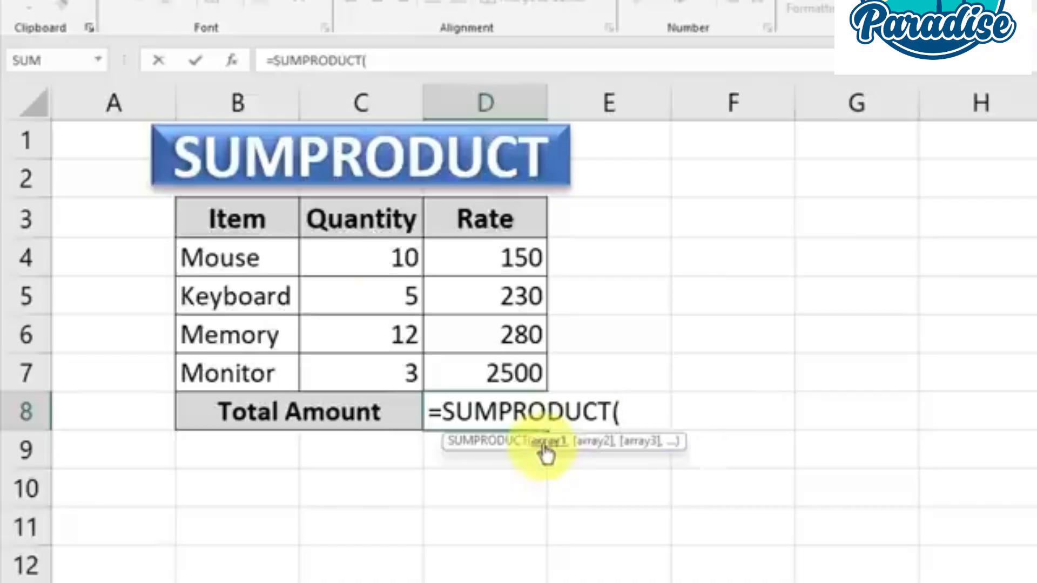
left_click_drag(377, 257, 385, 374)
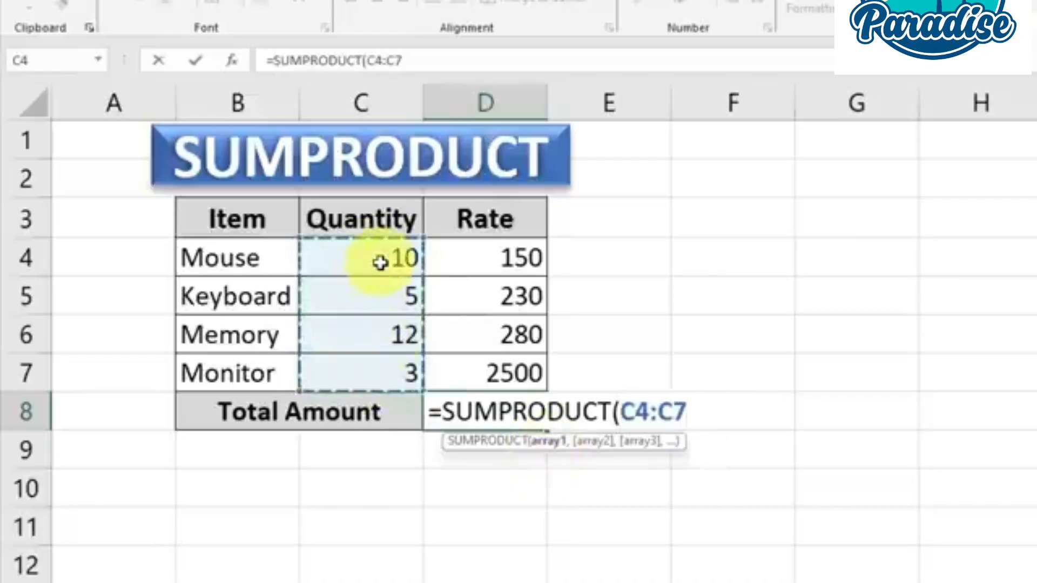
type(",")
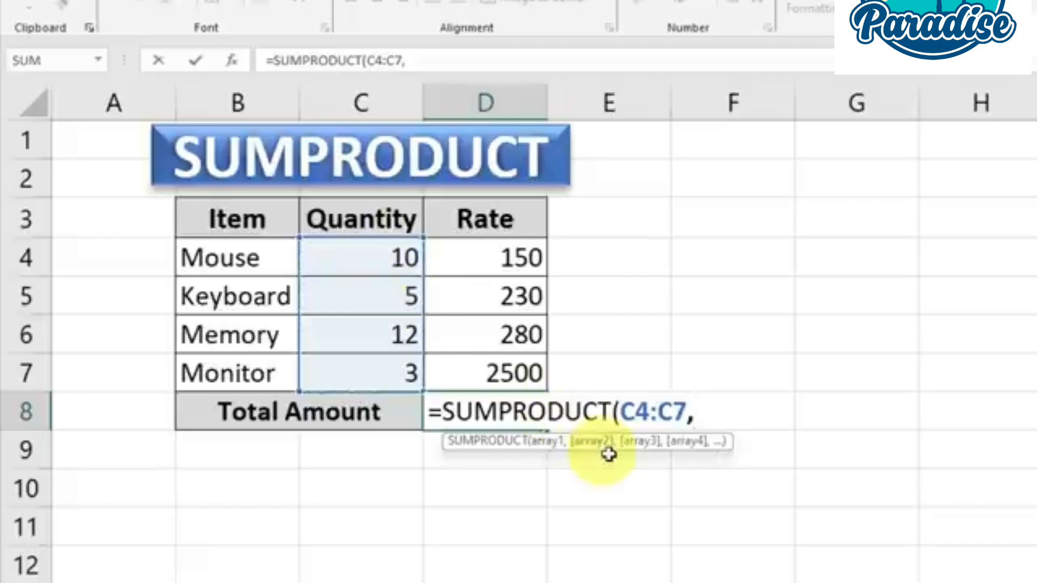
left_click_drag(514, 255, 514, 369)
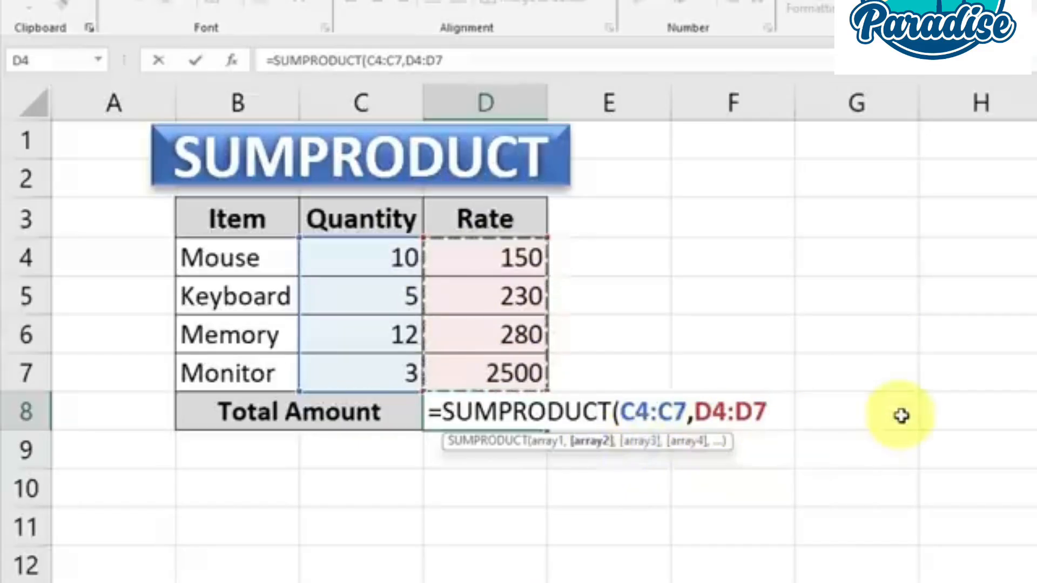
type(")")
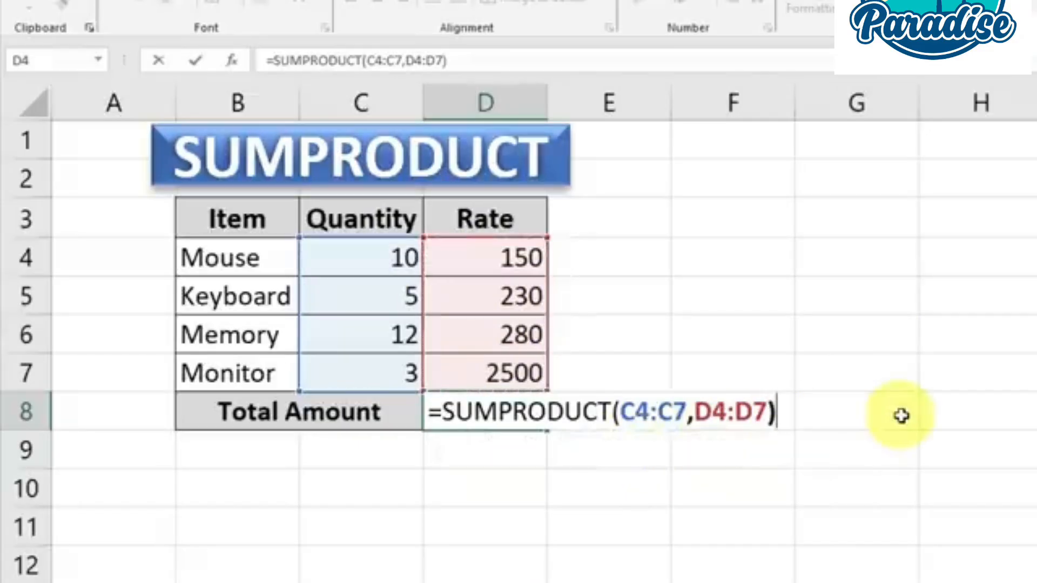
key("Return")
left_click(589, 451)
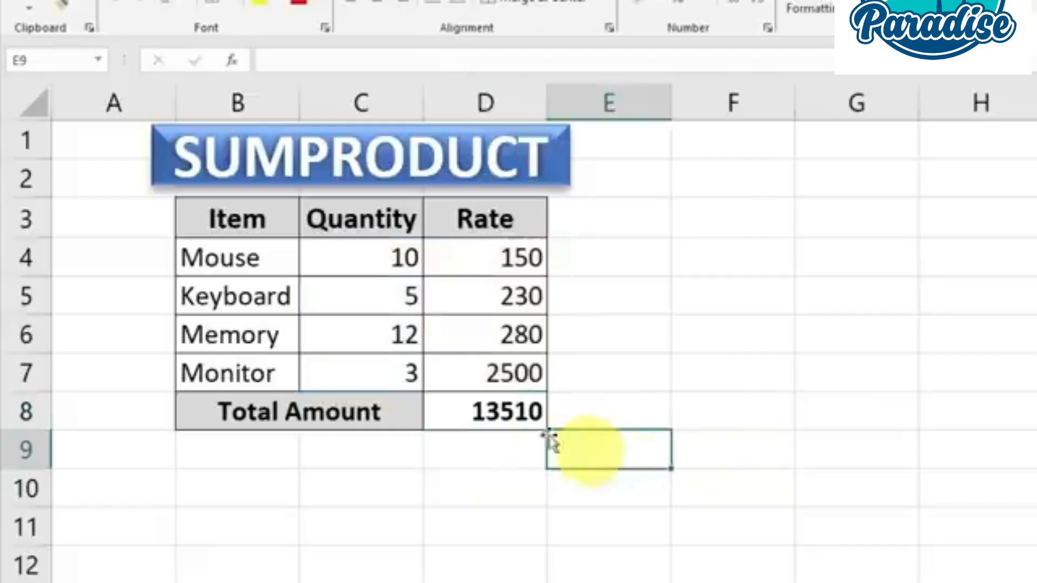
Review the SUMPRODUCT total in D8 against the quantity and rate pairs in the item rows above it
left_click(510, 413)
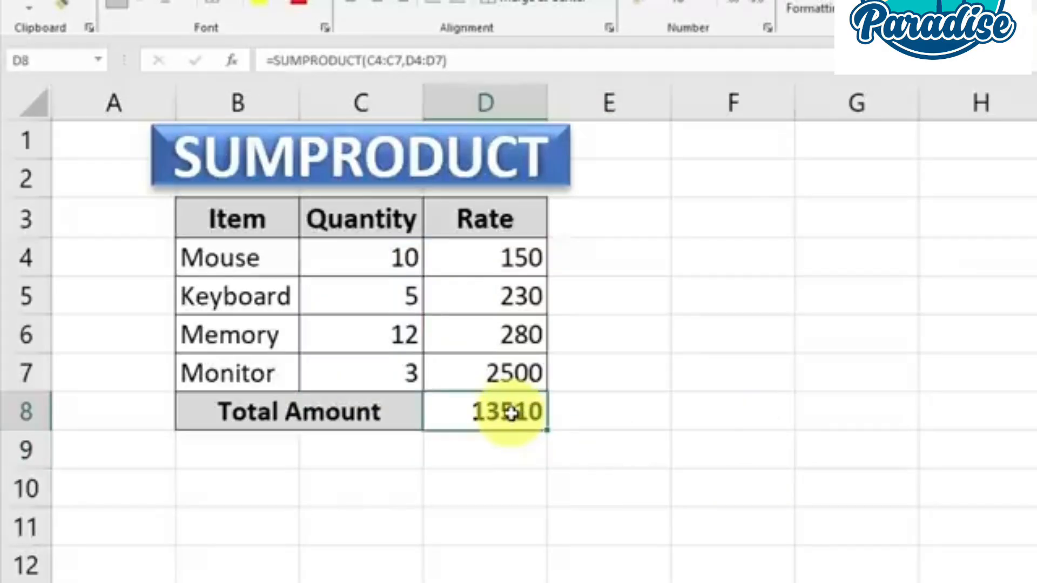
left_click_drag(372, 263, 511, 262)
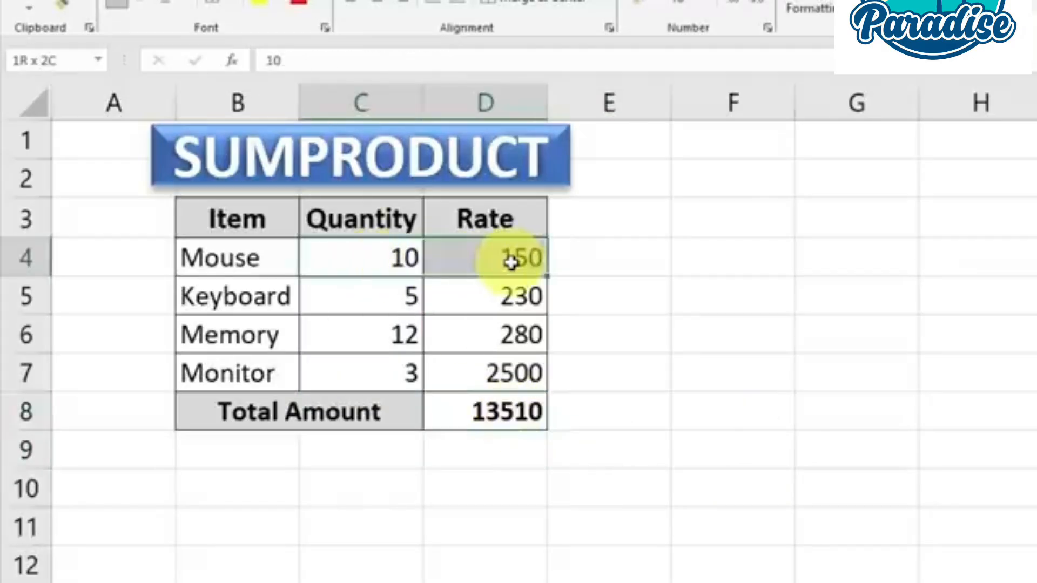
left_click_drag(381, 296, 501, 301)
left_click_drag(392, 342, 495, 335)
left_click_drag(392, 268, 514, 372)
left_click(531, 338)
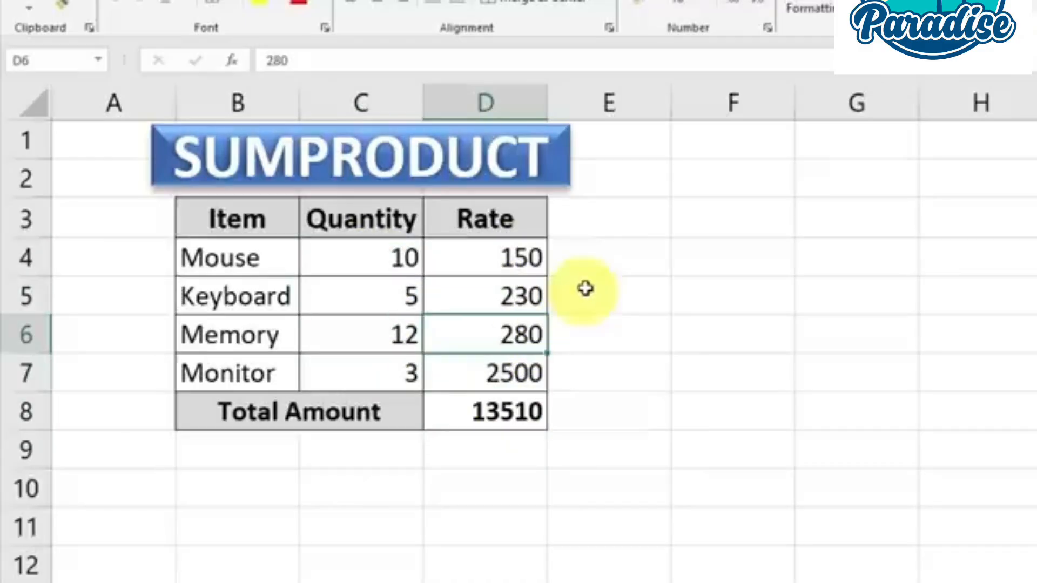
left_click(493, 412)
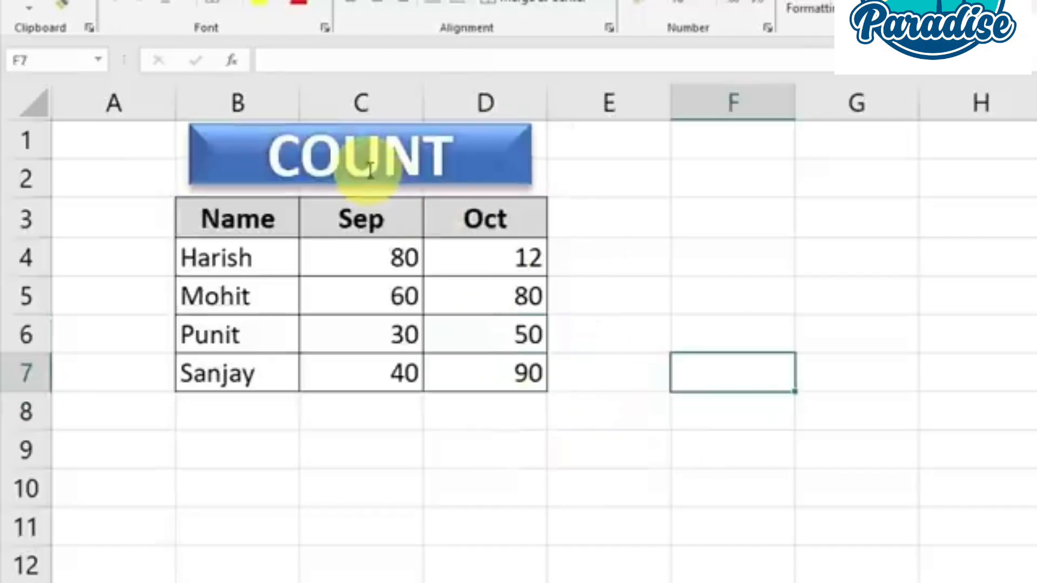
On the COUNT sheet, examine the name table in B3:D7 and its numeric Sep and Oct values
left_click(608, 416)
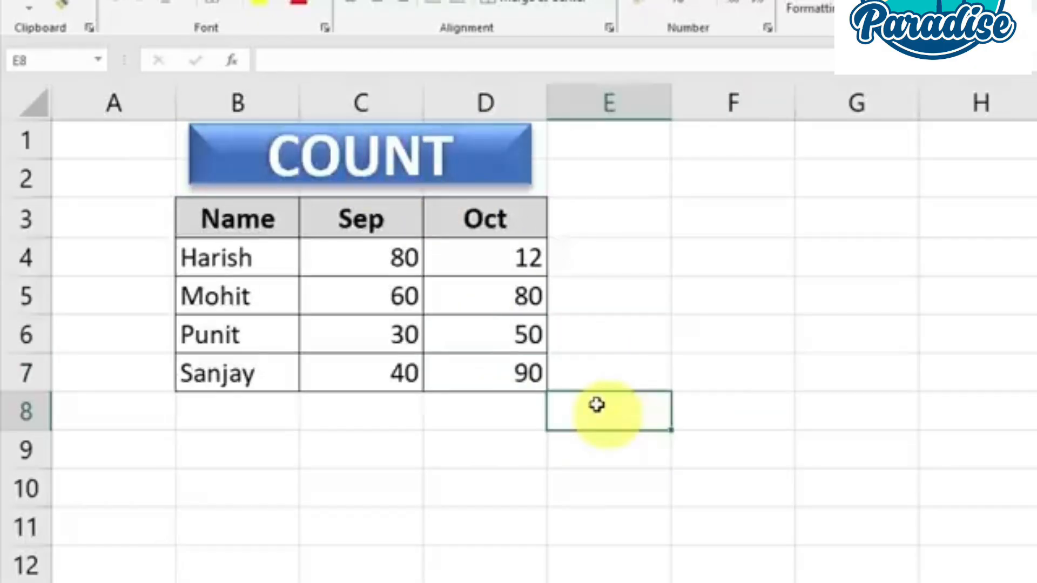
left_click_drag(244, 229, 519, 395)
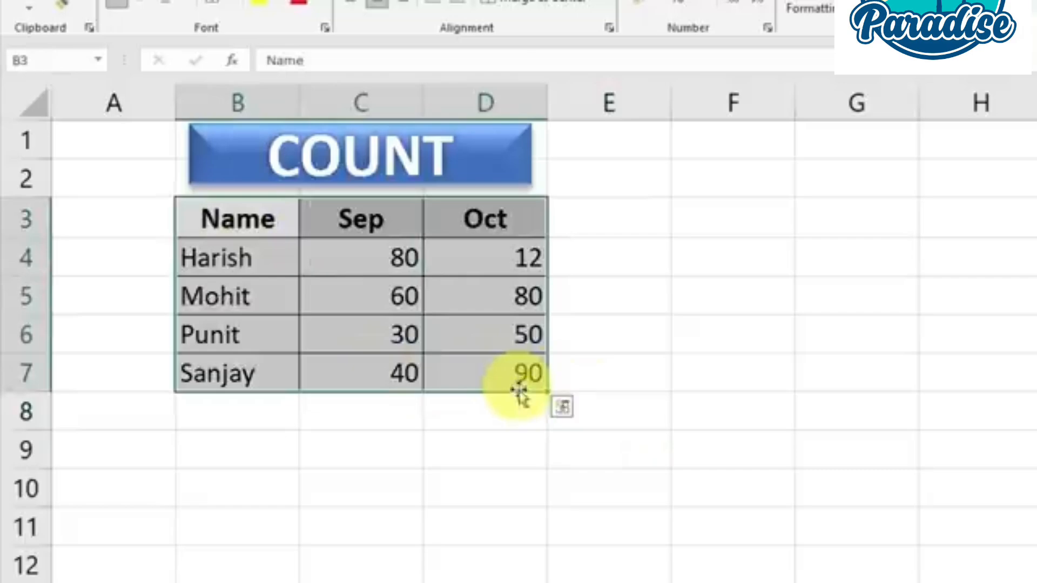
left_click(509, 386)
left_click_drag(371, 257, 514, 371)
left_click(479, 333)
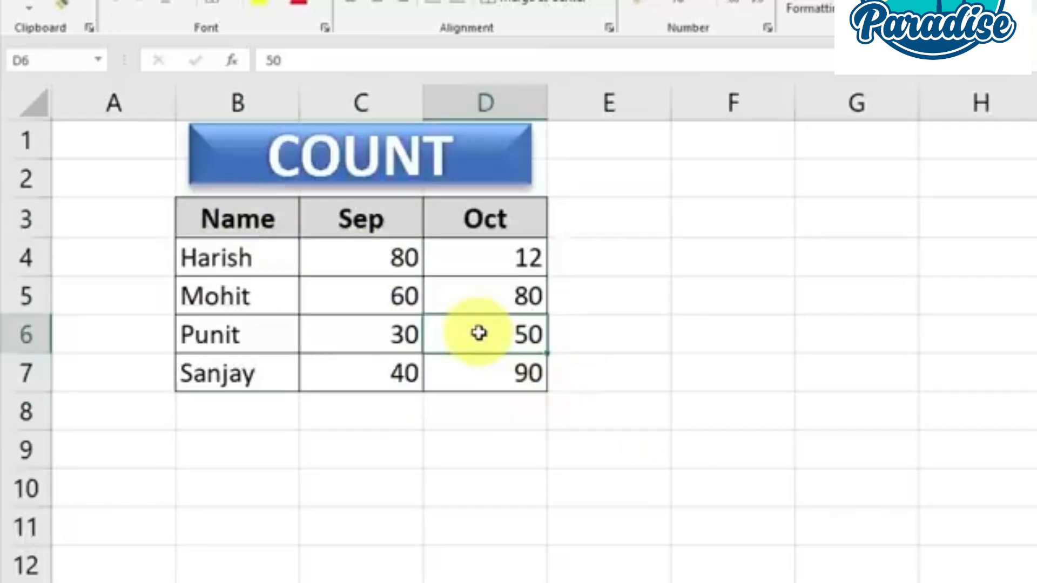
Enter =COUNT(B3:D7) in cell F5 to count the numeric cells in the table
left_click(701, 293)
type("=")
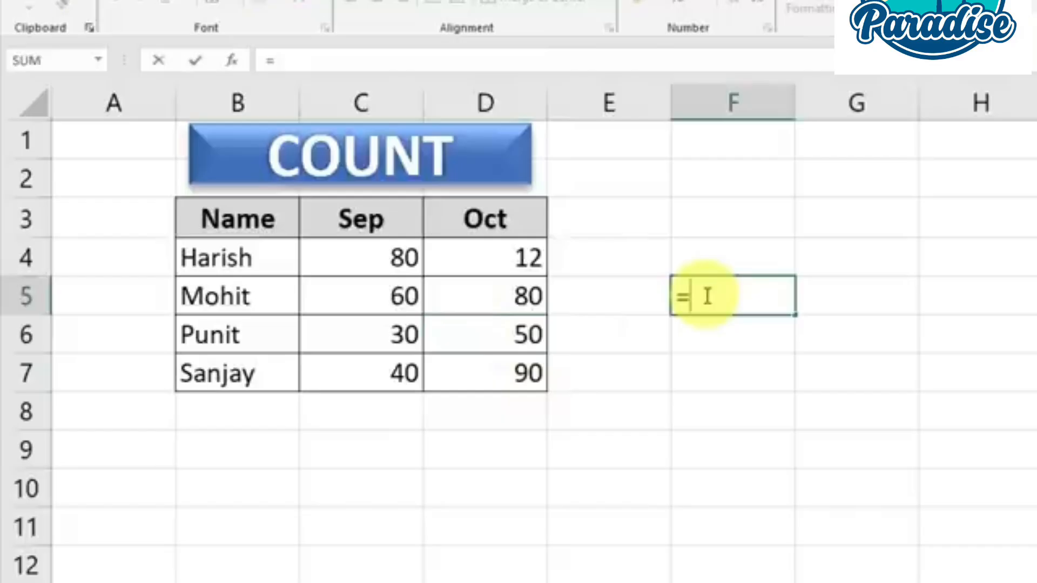
type("COUNT")
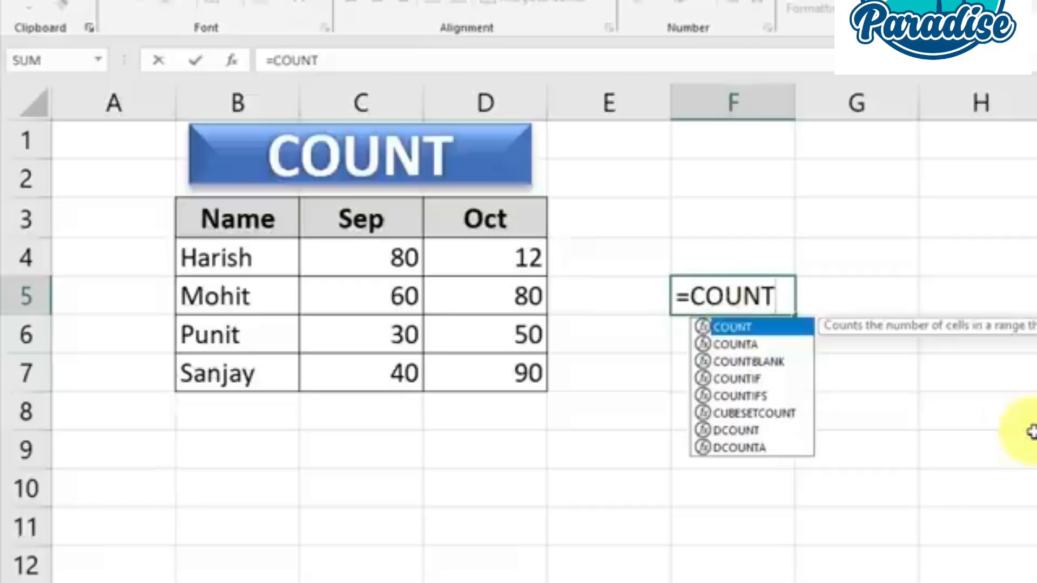
type("(")
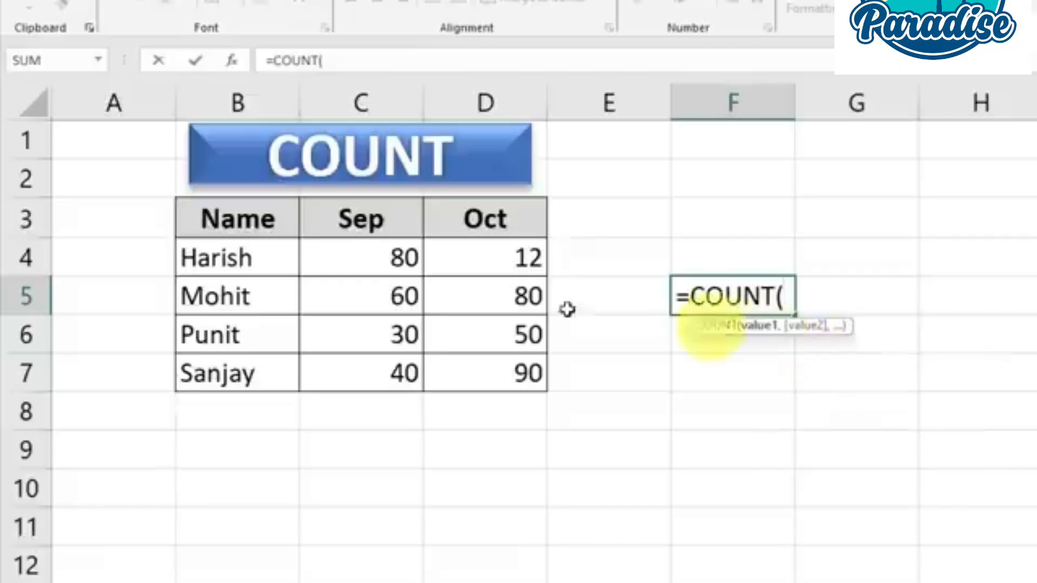
left_click_drag(204, 219, 509, 430)
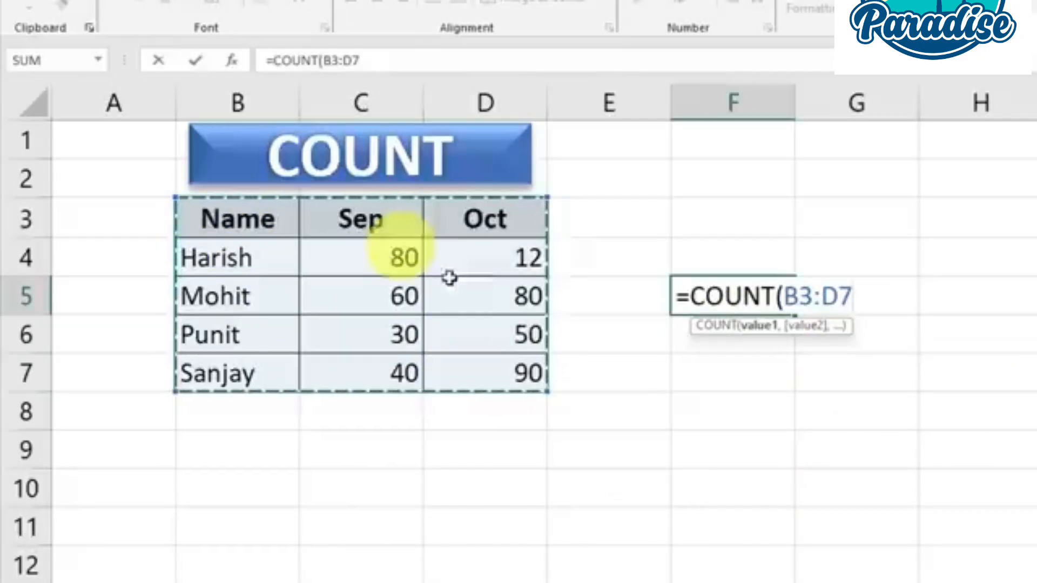
type(")")
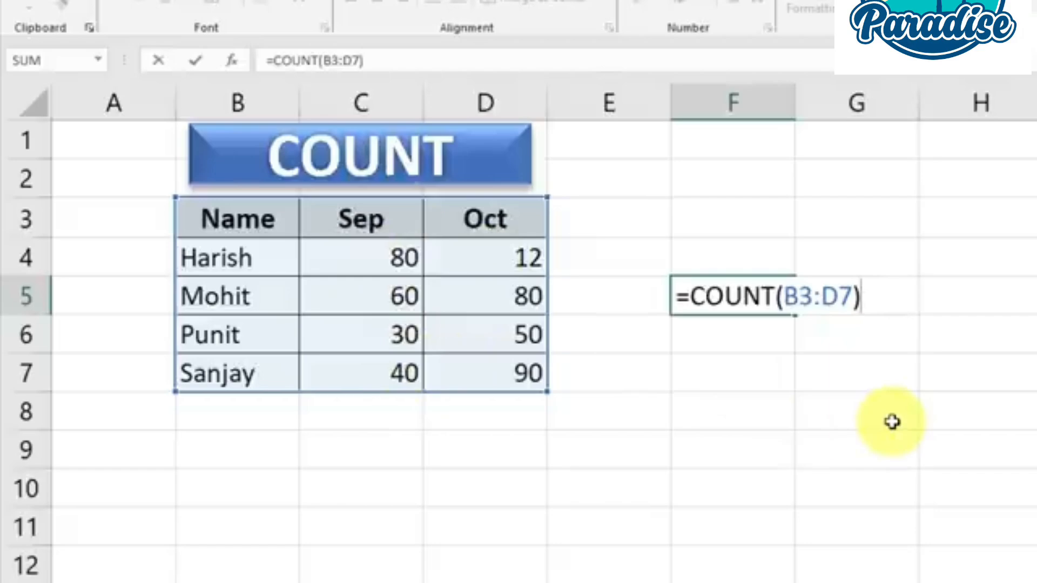
key("Return")
Review the COUNT formula's result in F5 against the table range B3:D7
left_click(729, 297)
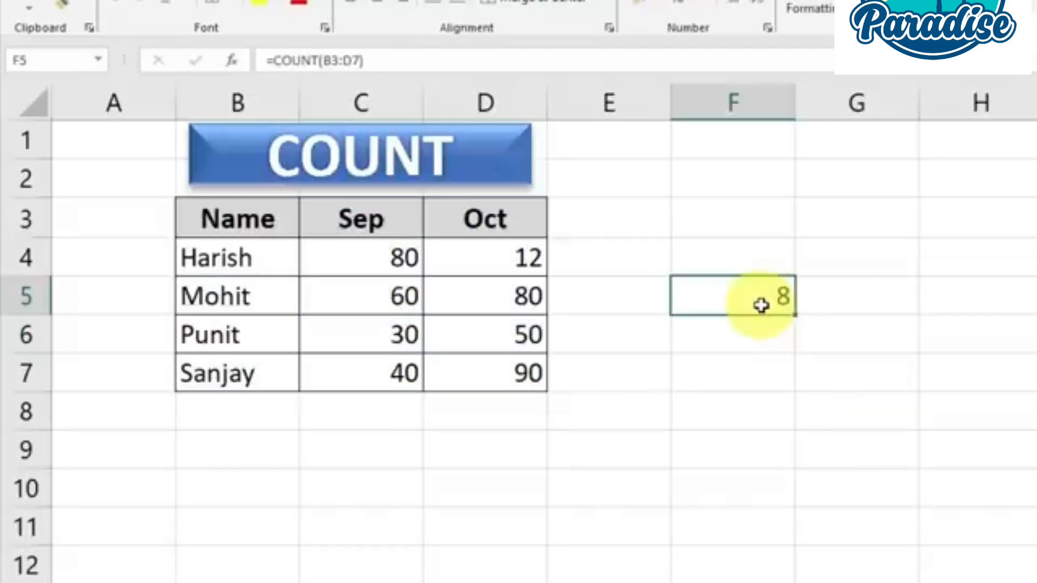
left_click_drag(214, 222, 469, 366)
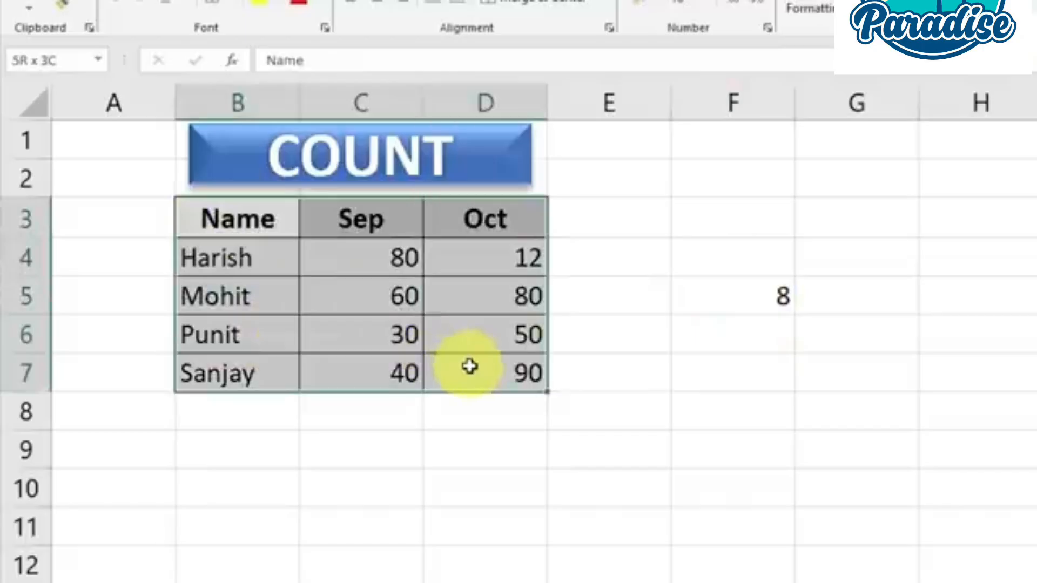
left_click(755, 297)
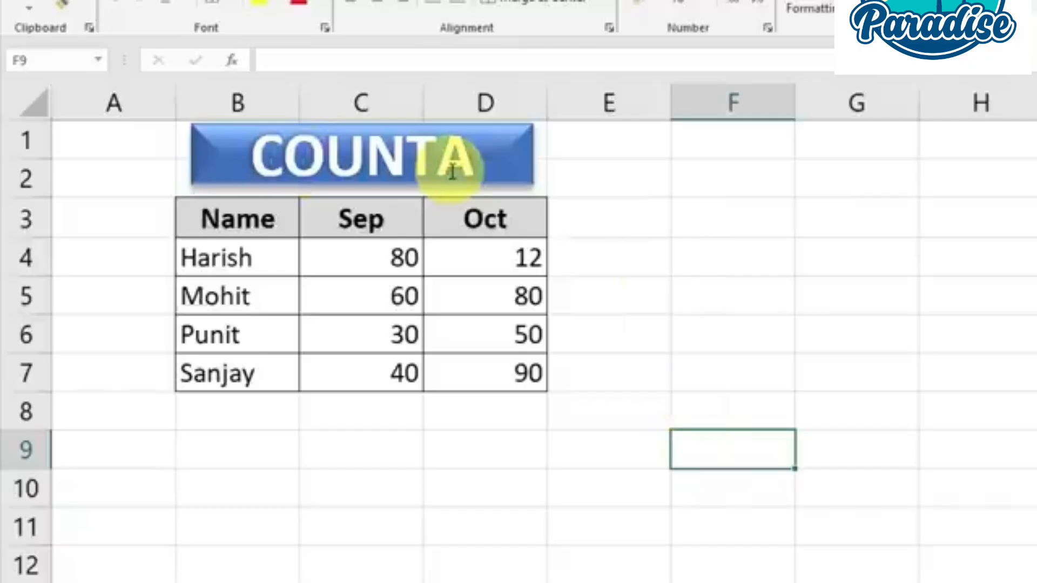
On the COUNTA sheet, examine the table in B3:D7 with its text and number cells
left_click_drag(240, 218, 461, 372)
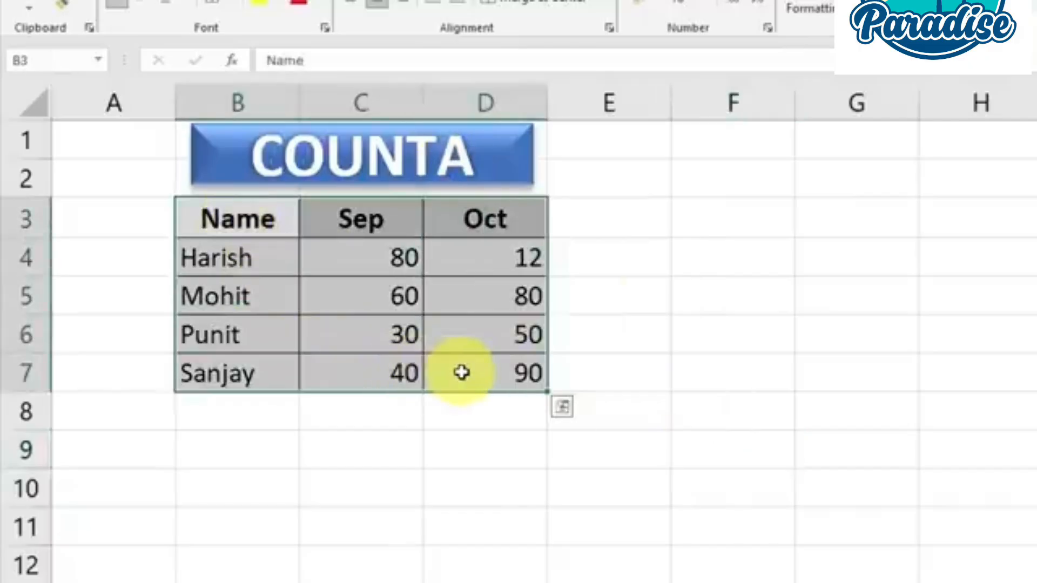
left_click(236, 300)
left_click(392, 301)
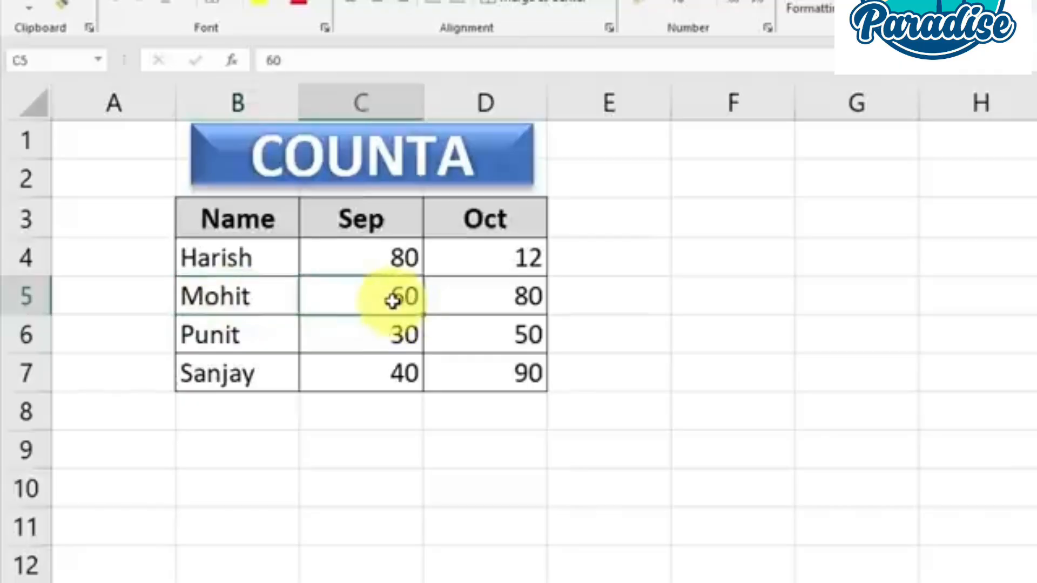
Enter =COUNTA(B3:D7) in cell F5 to count all non-empty cells in the table
left_click(733, 300)
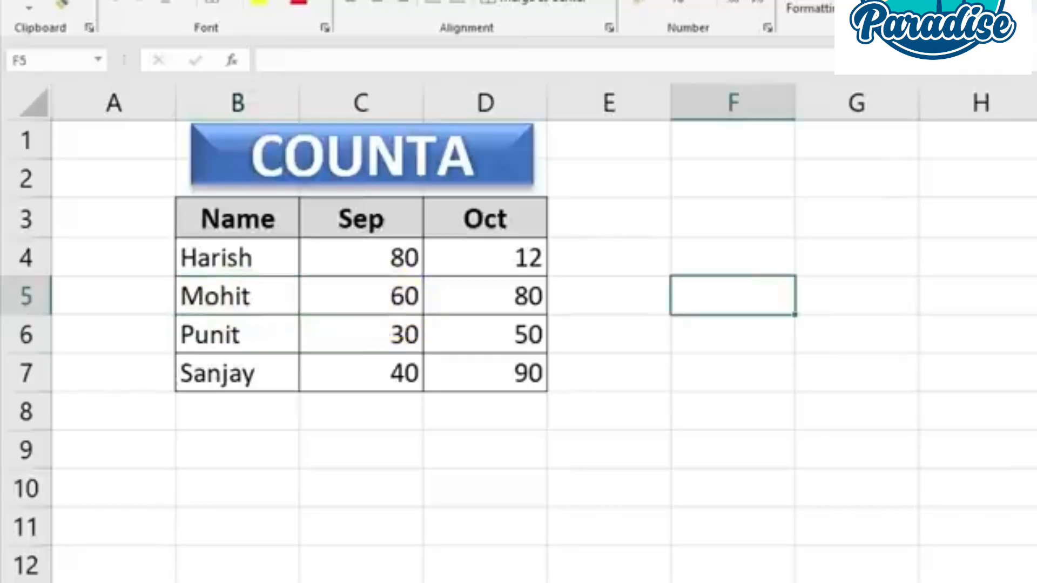
type("=")
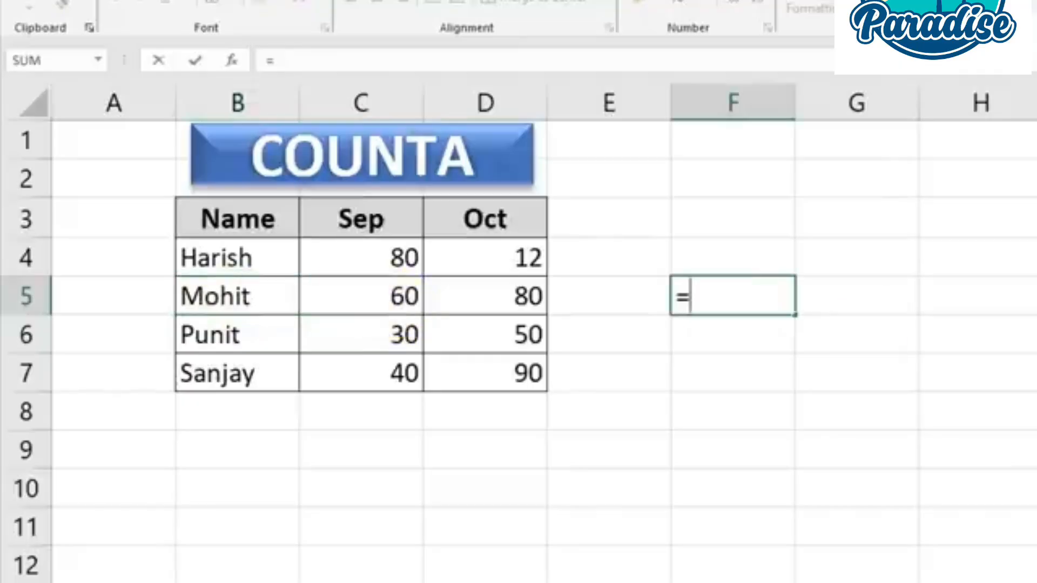
type("COUNT")
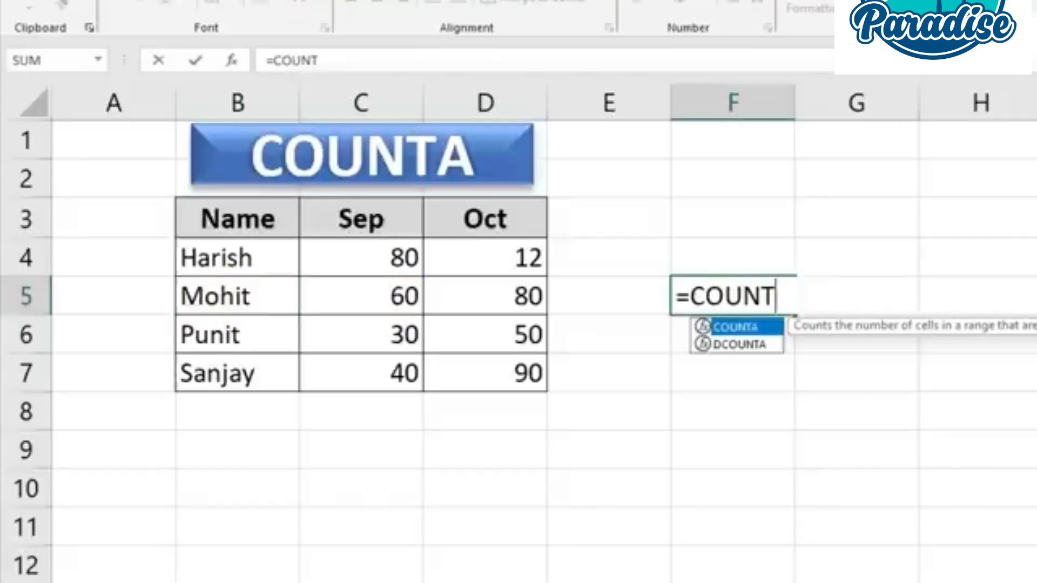
type("A(")
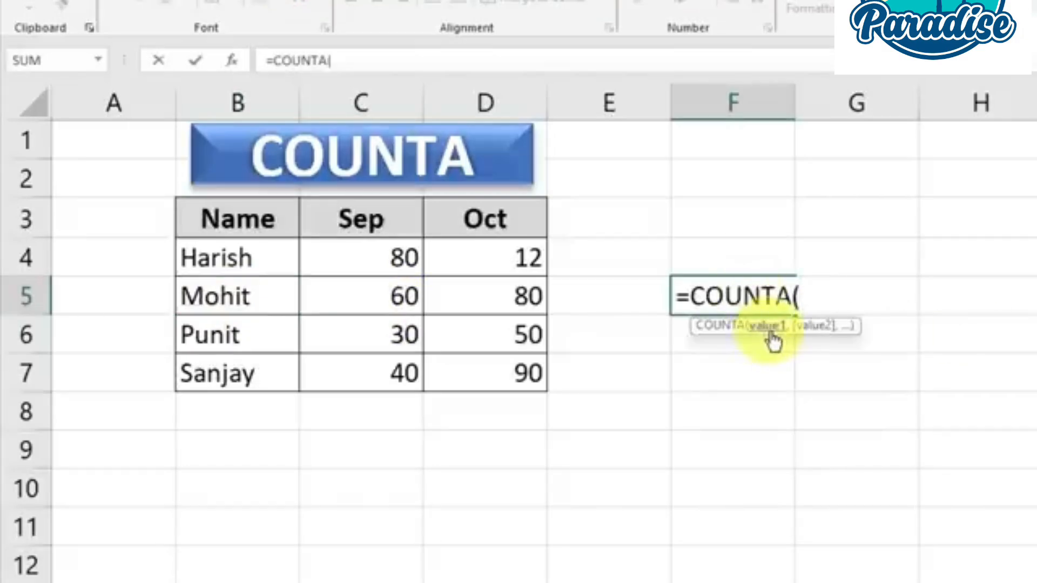
left_click_drag(205, 224, 500, 361)
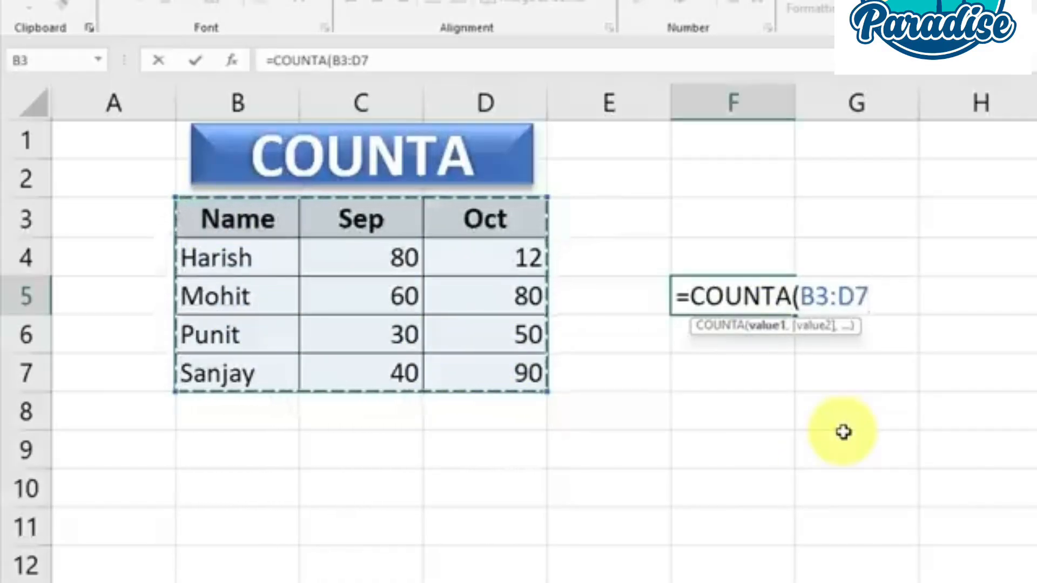
type(")")
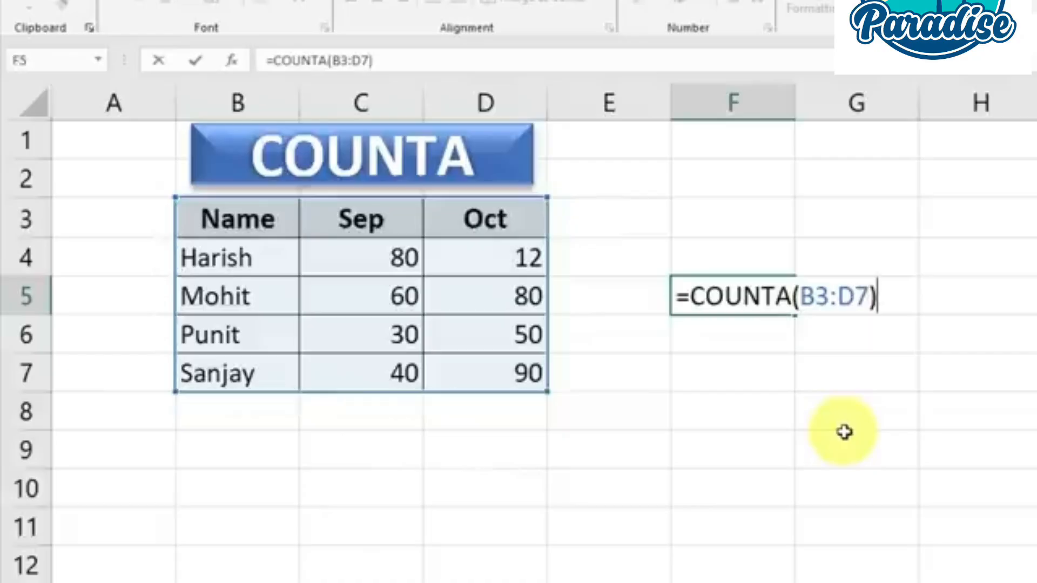
key("Return")
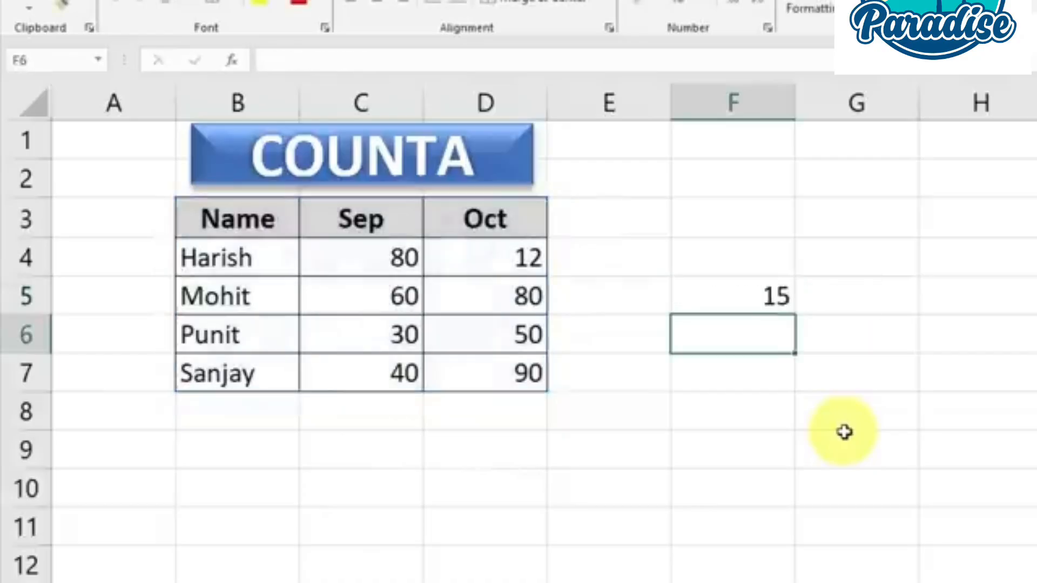
Clear the Sep value in cell C5 to test how the COUNTA formula handles an empty cell
left_click(776, 297)
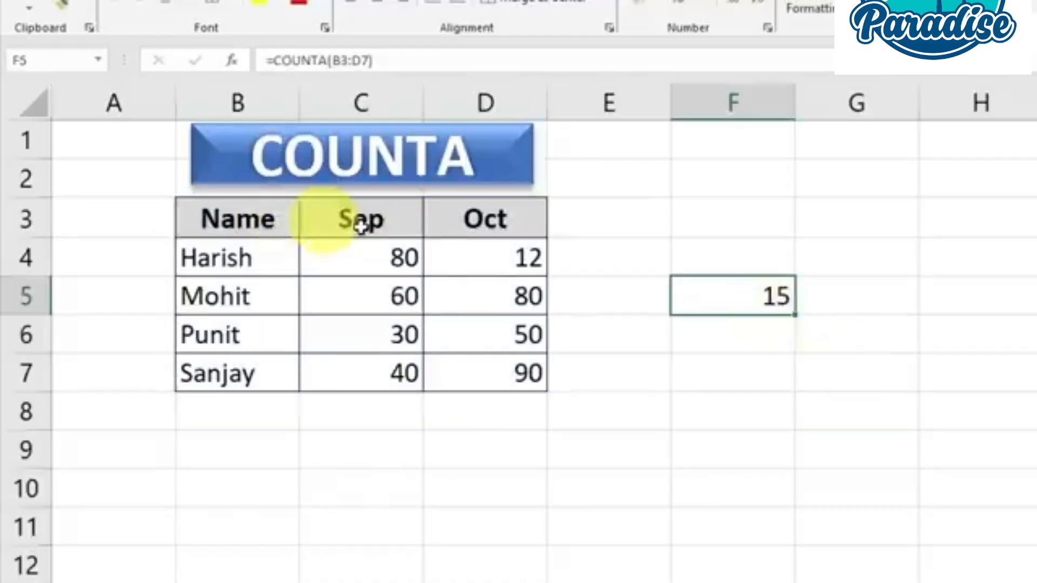
left_click(393, 291)
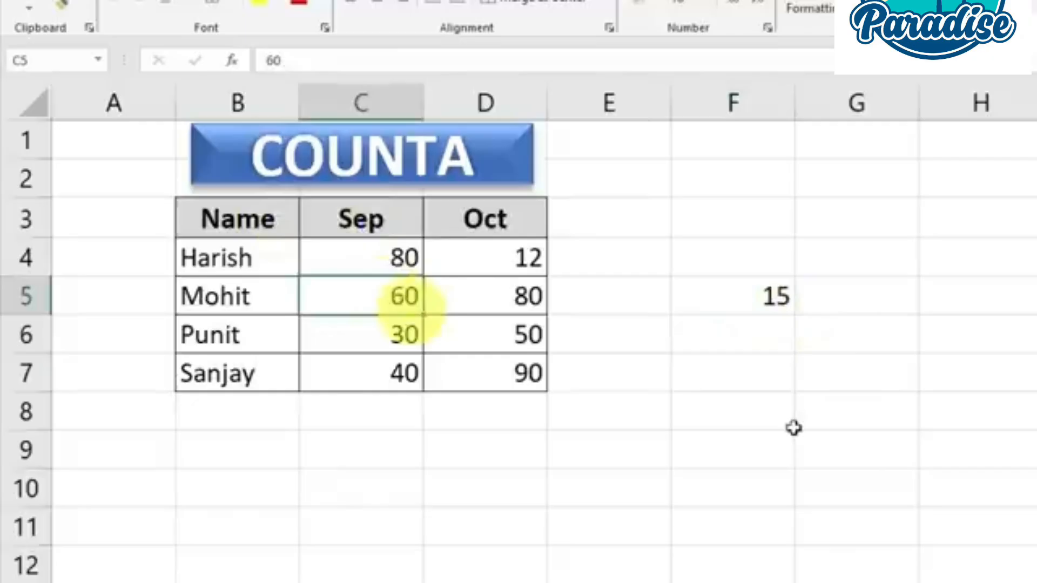
left_click(841, 442)
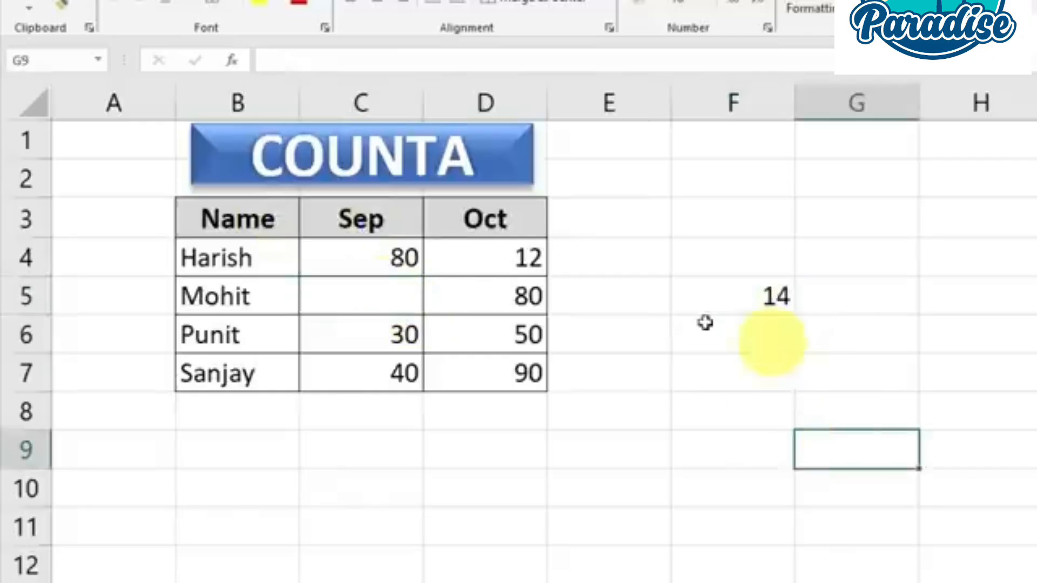
Compare the updated COUNTA result in F5 with the emptied cell C5
left_click(354, 296)
left_click(744, 297)
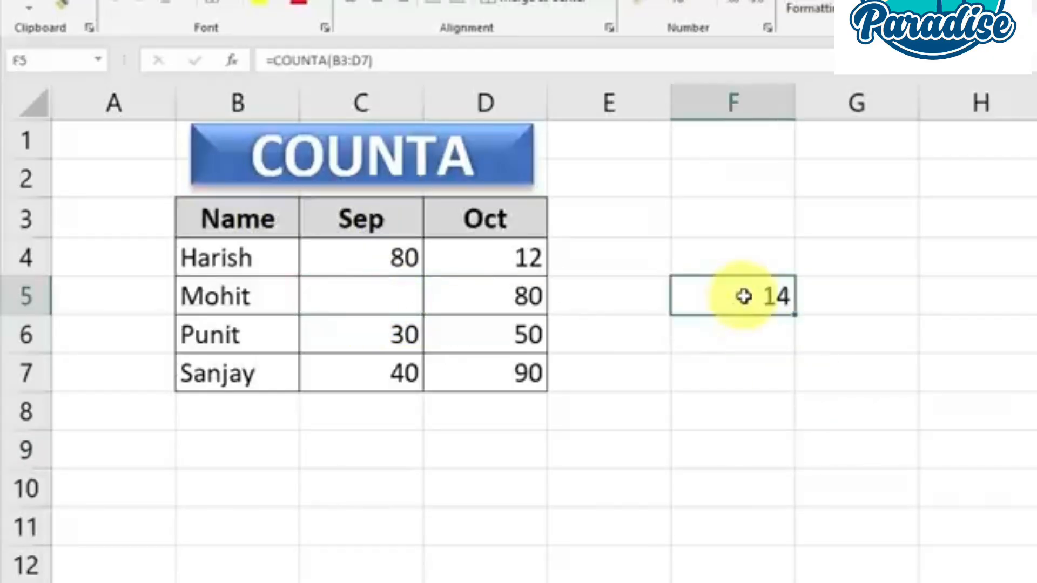
left_click(373, 296)
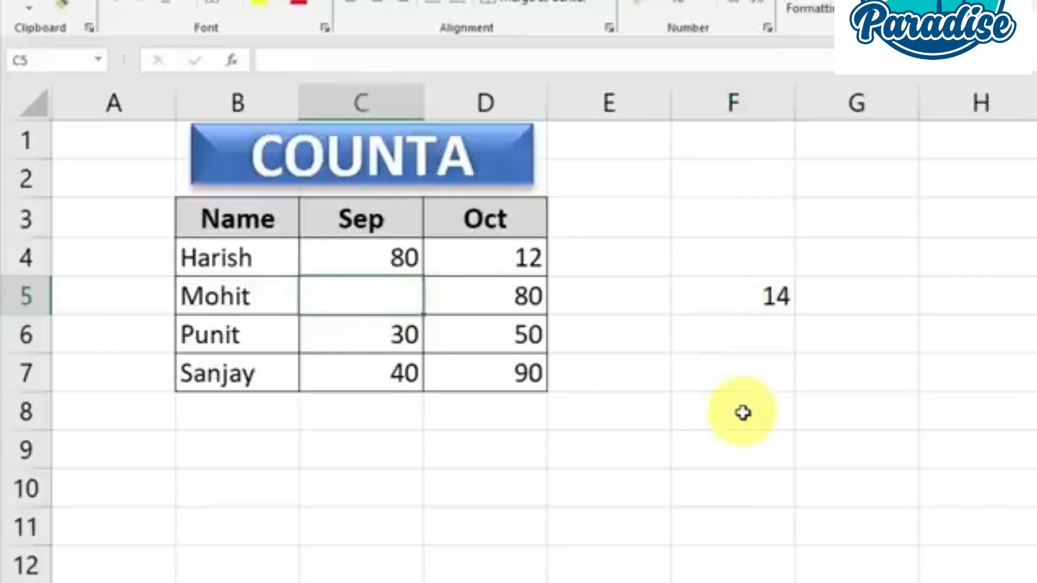
left_click(762, 412)
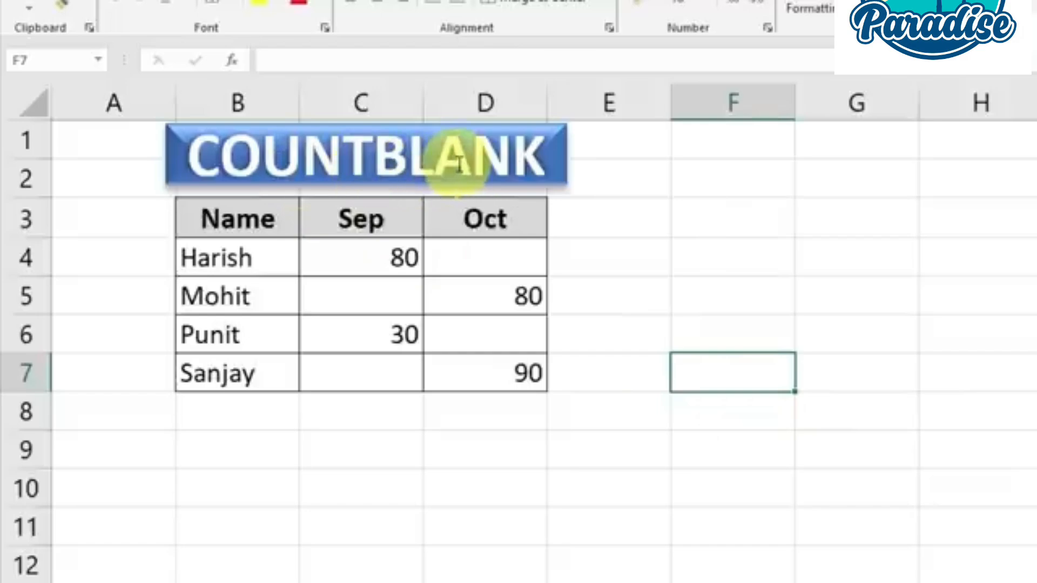
On the COUNTBLANK sheet, examine the table in B3:D7 and its blank cells C7, D6, C5 and D4
left_click_drag(232, 219, 485, 373)
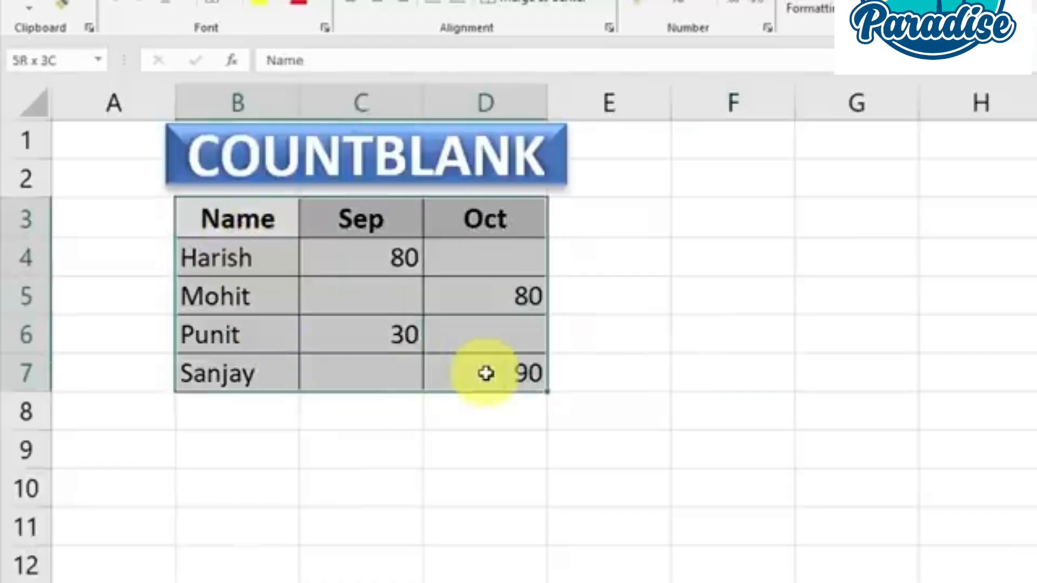
left_click(370, 367)
left_click(465, 332)
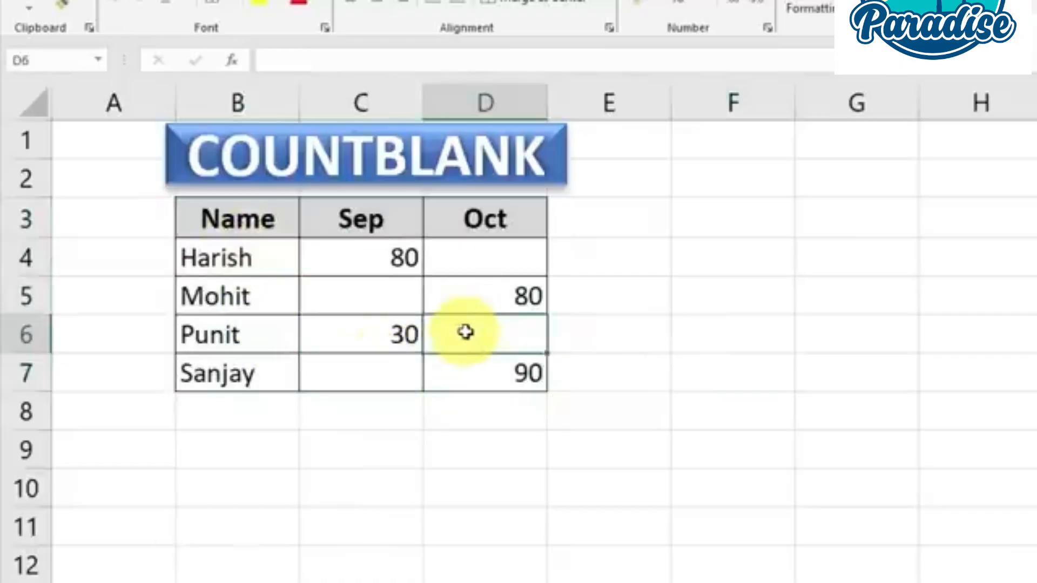
left_click(373, 298)
left_click(484, 266)
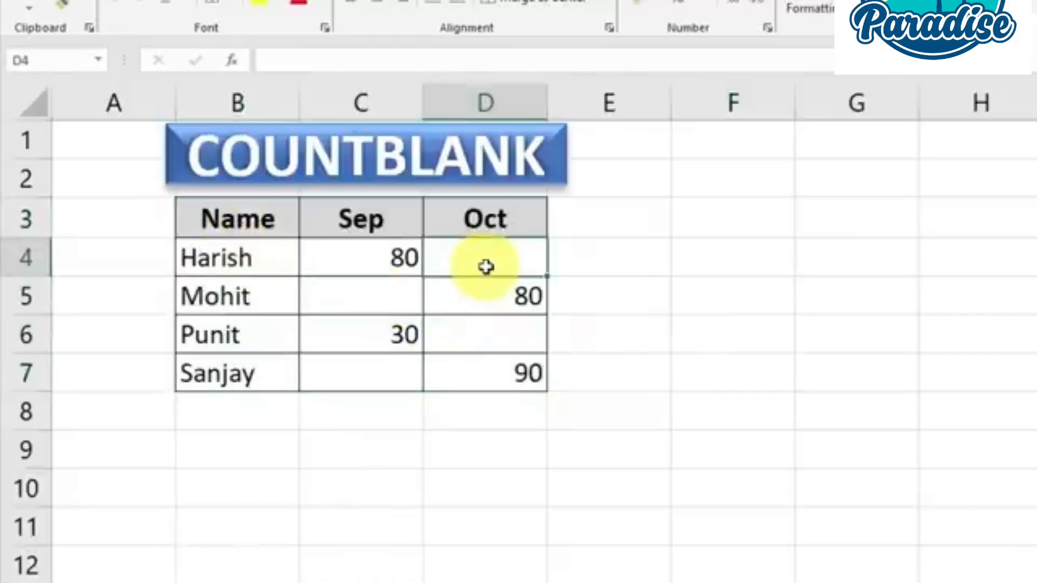
Enter =COUNTBLANK(B3:D7) in cell F4 to count the empty cells in the table
left_click(729, 265)
type("=")
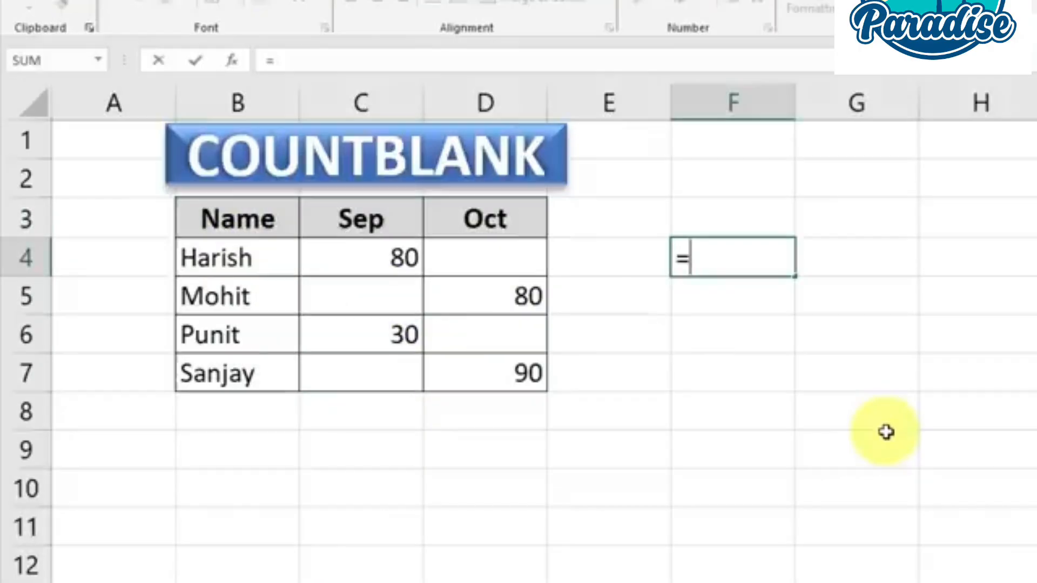
type("COUNT")
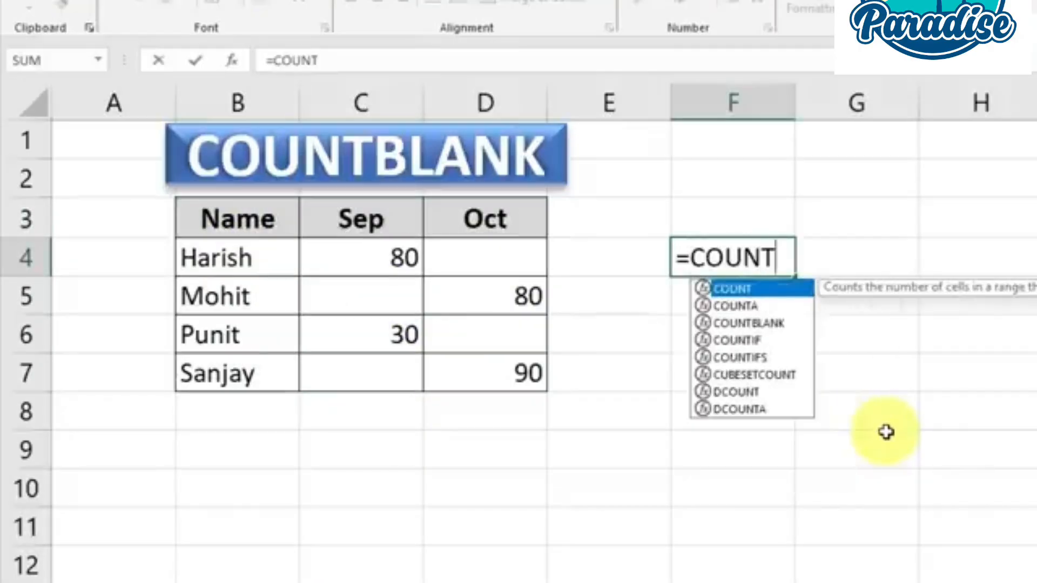
type("BLANK(")
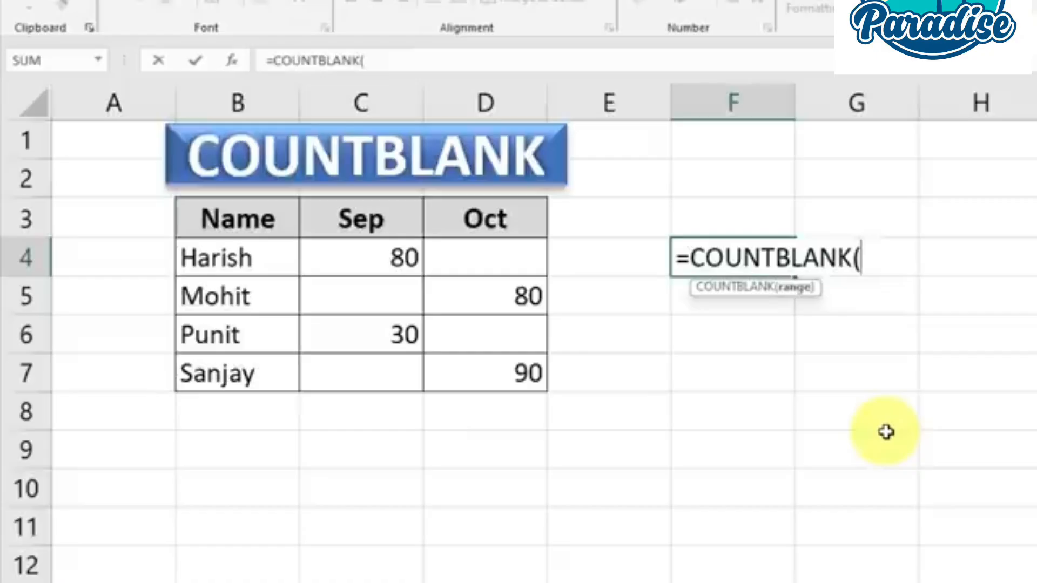
left_click_drag(216, 216, 503, 373)
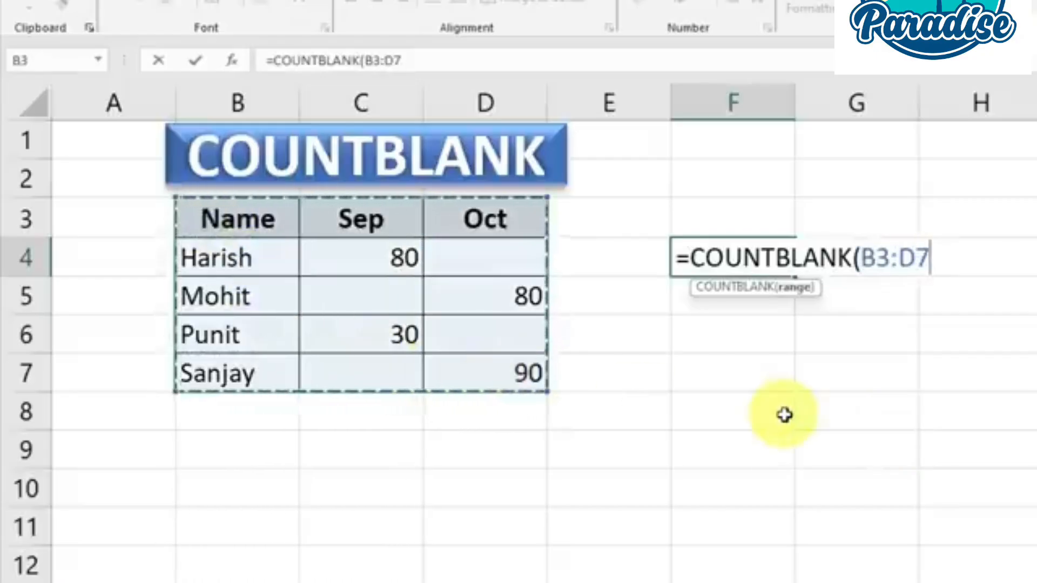
type(")")
key("Return")
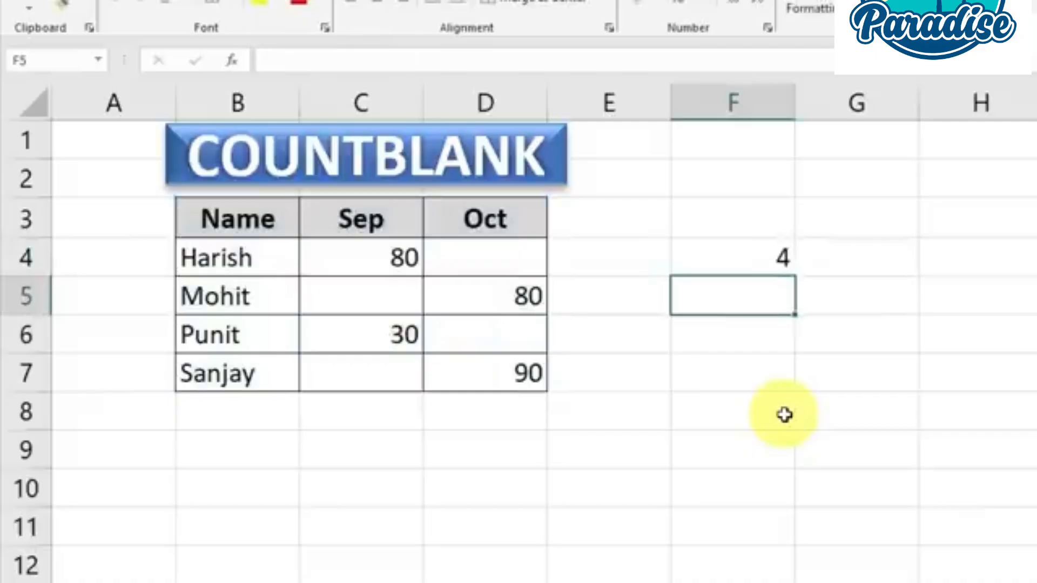
Review the COUNTBLANK result in F4 against the blank Sep and Oct cells in the table
left_click(746, 262)
left_click_drag(258, 233, 485, 368)
left_click(477, 336)
left_click(363, 280)
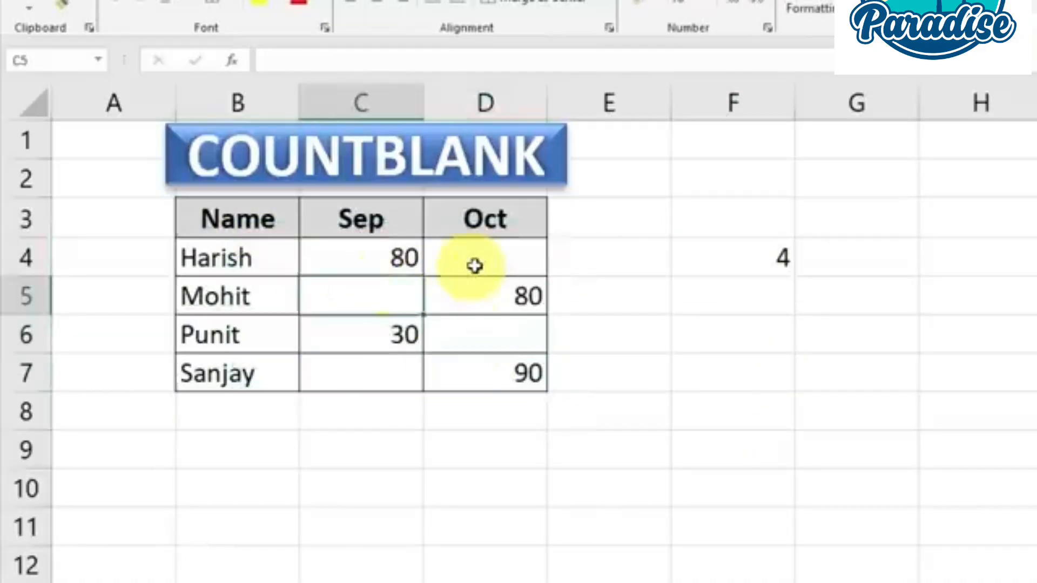
Check the blank cells D4 and C7 against the COUNTBLANK result in F4
left_click(473, 264)
left_click(387, 378)
left_click(750, 259)
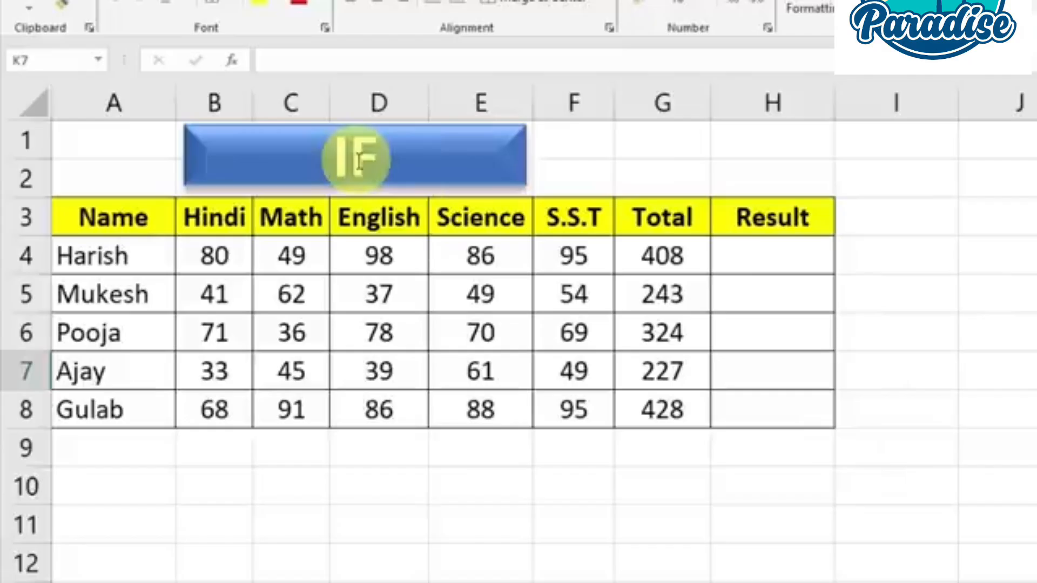
On the IF sheet, examine the marks table in A3:H8, its empty Result column and the total in G7
left_click(785, 258)
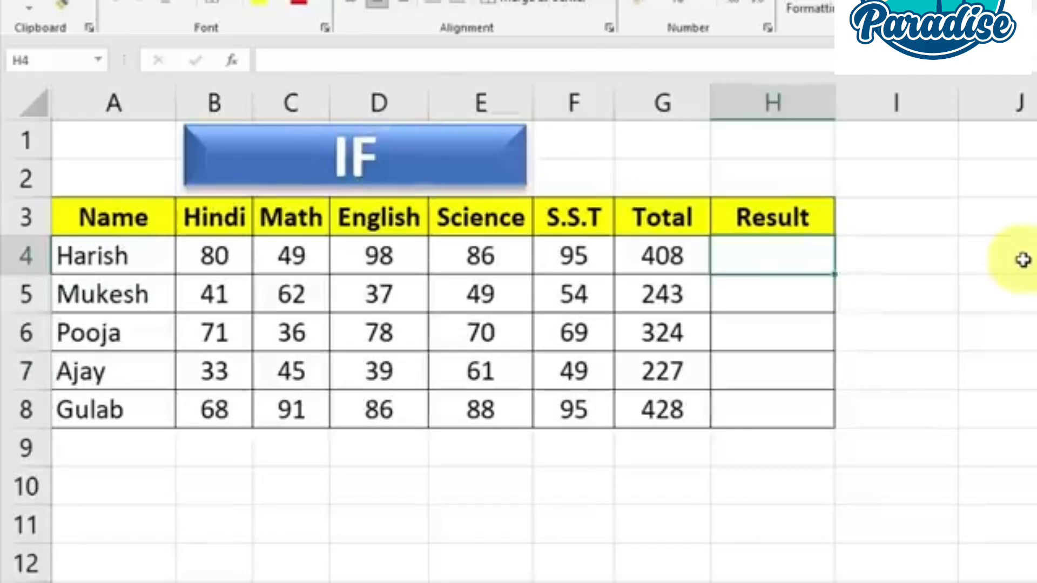
left_click_drag(109, 222, 767, 402)
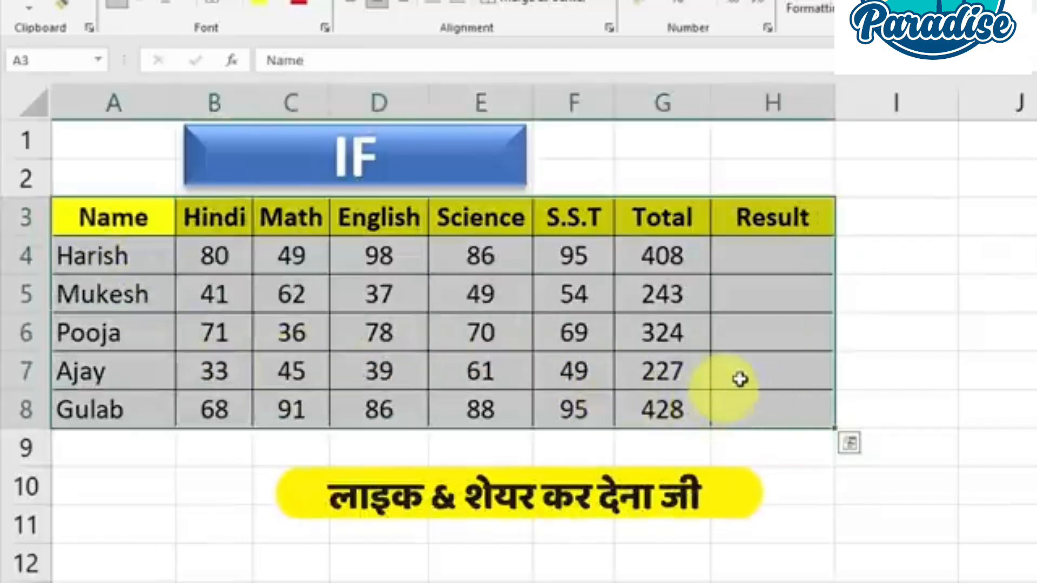
left_click(760, 372)
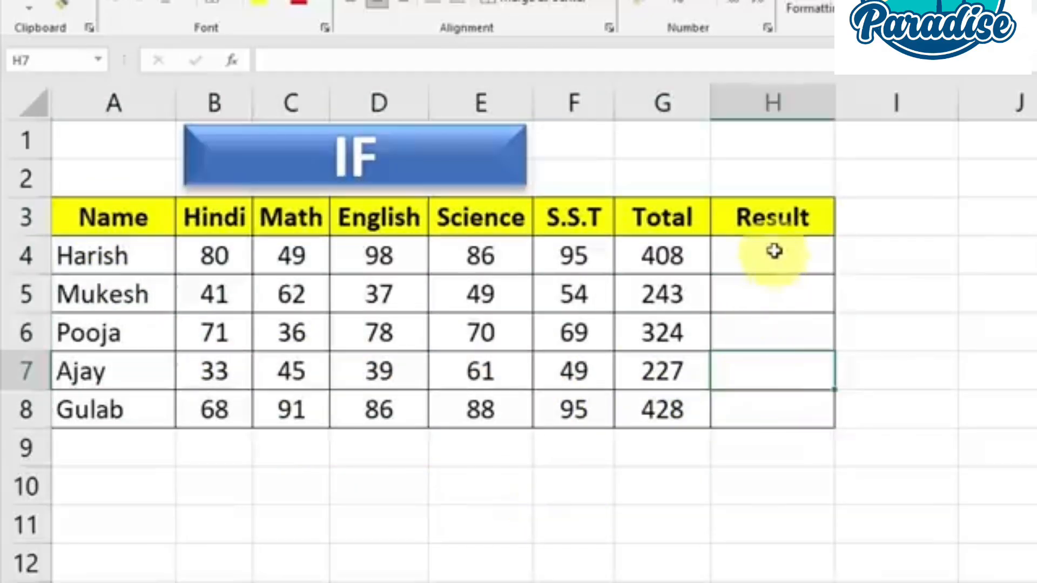
left_click_drag(774, 256, 797, 409)
left_click(793, 371)
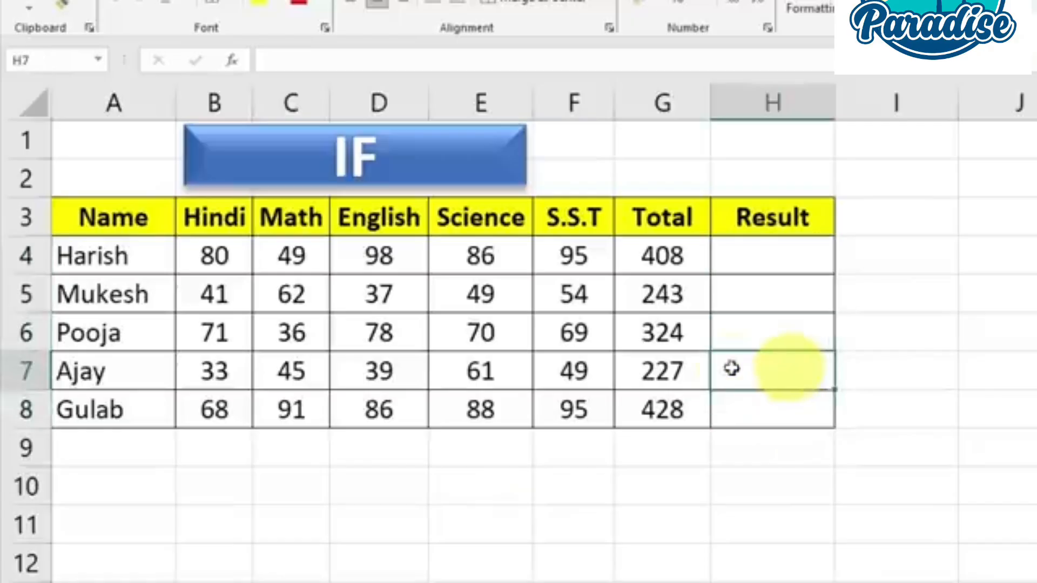
left_click(679, 372)
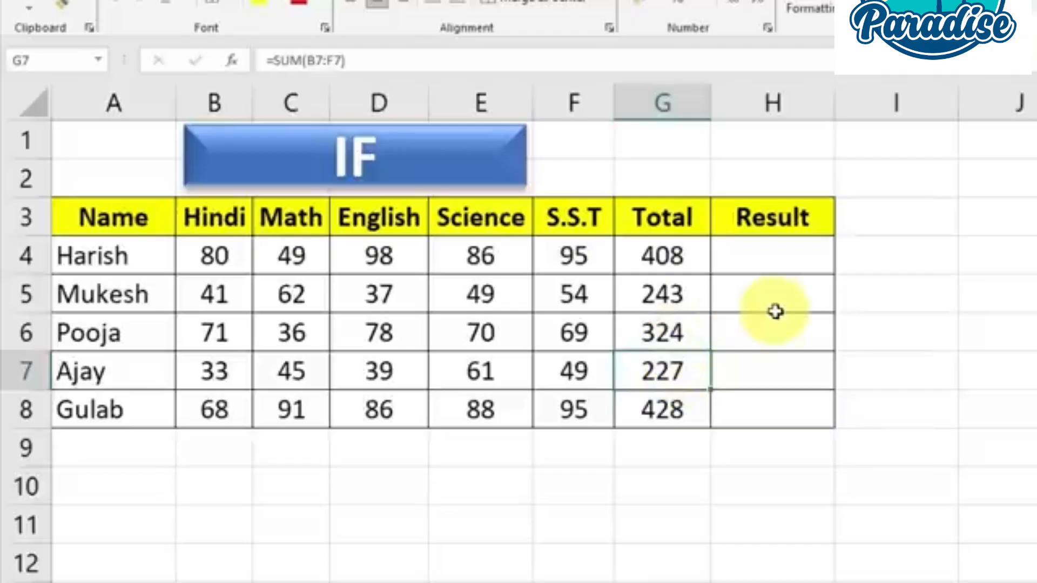
Start an IF formula in H4 with the logical test G4>=250
left_click(760, 251)
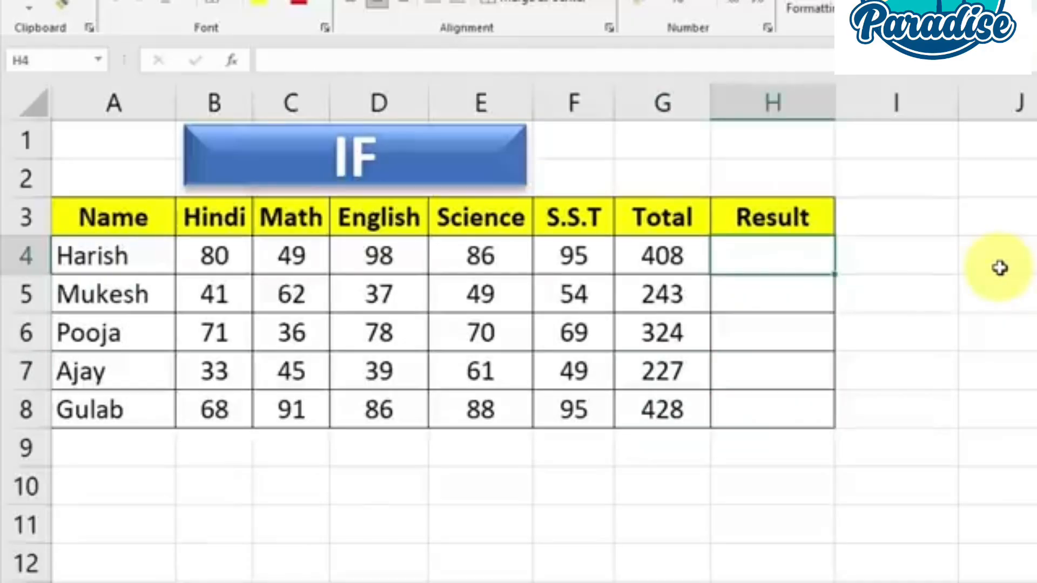
type("=")
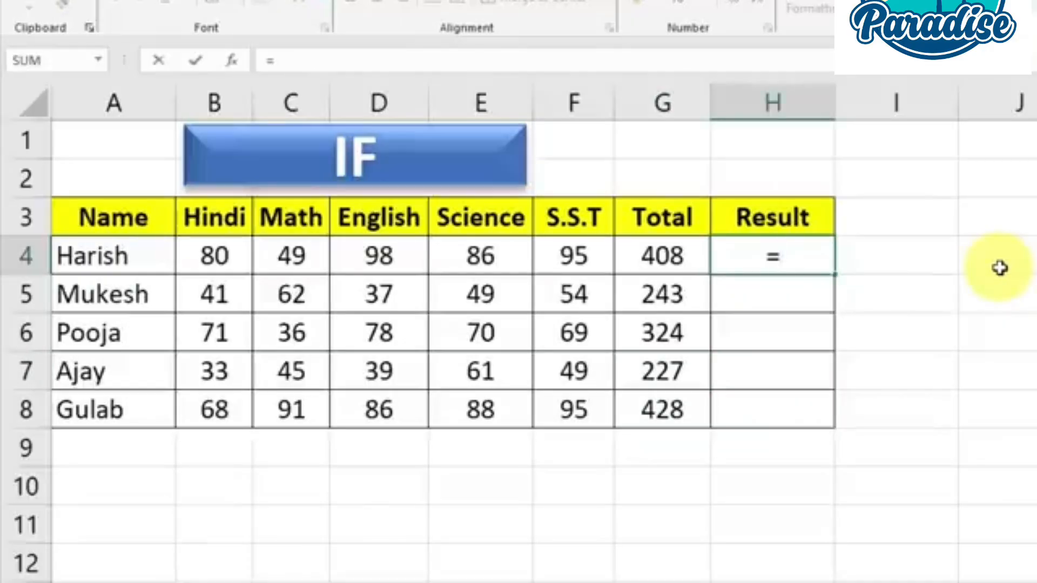
type("IF")
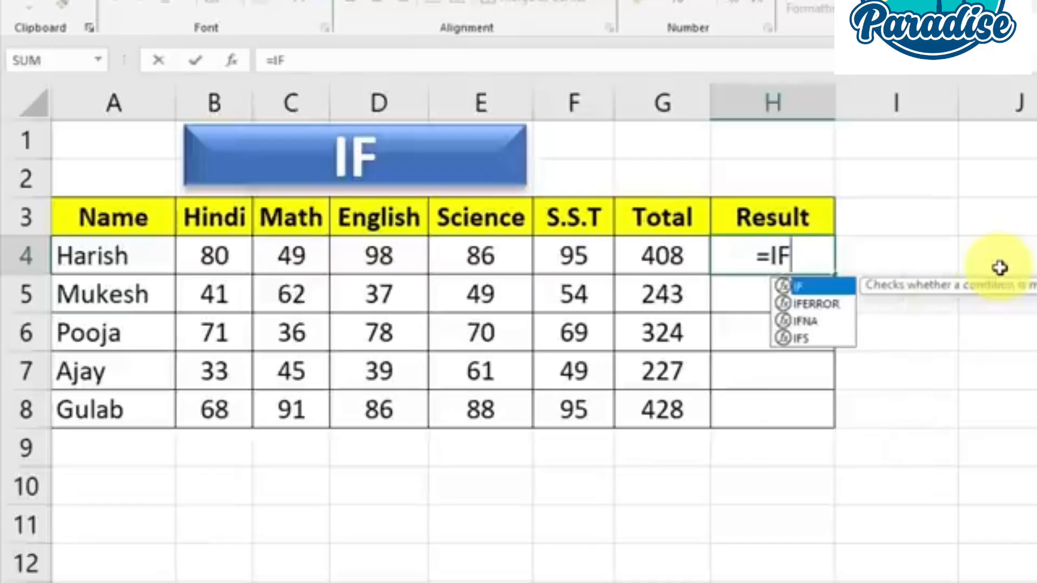
type("(")
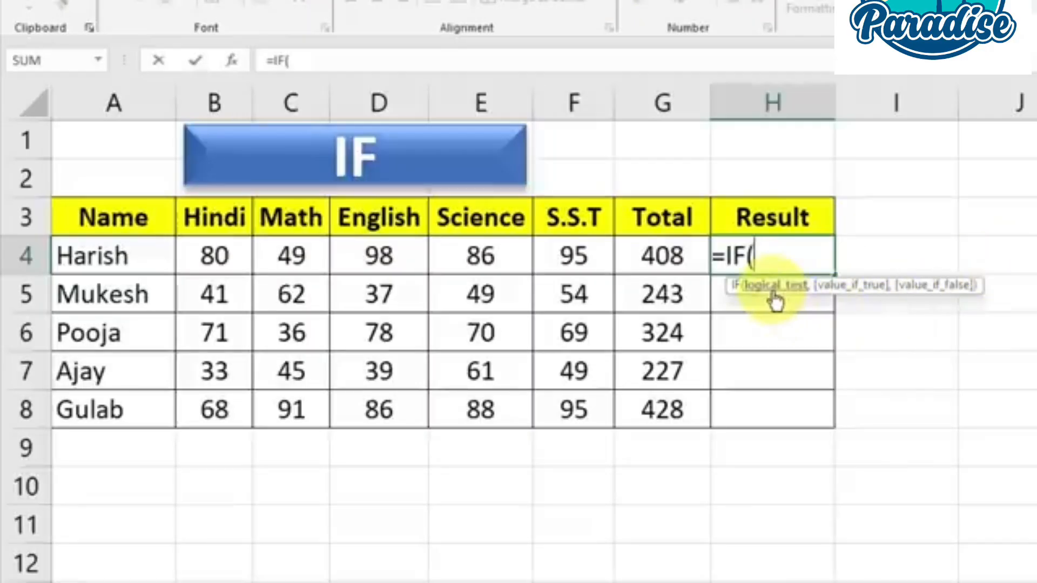
left_click(670, 259)
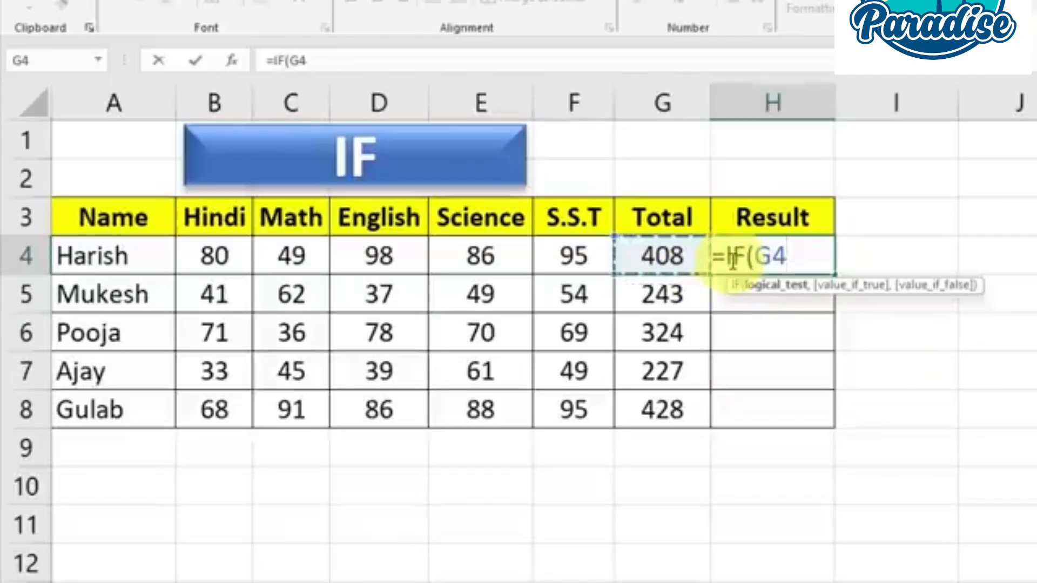
type(">")
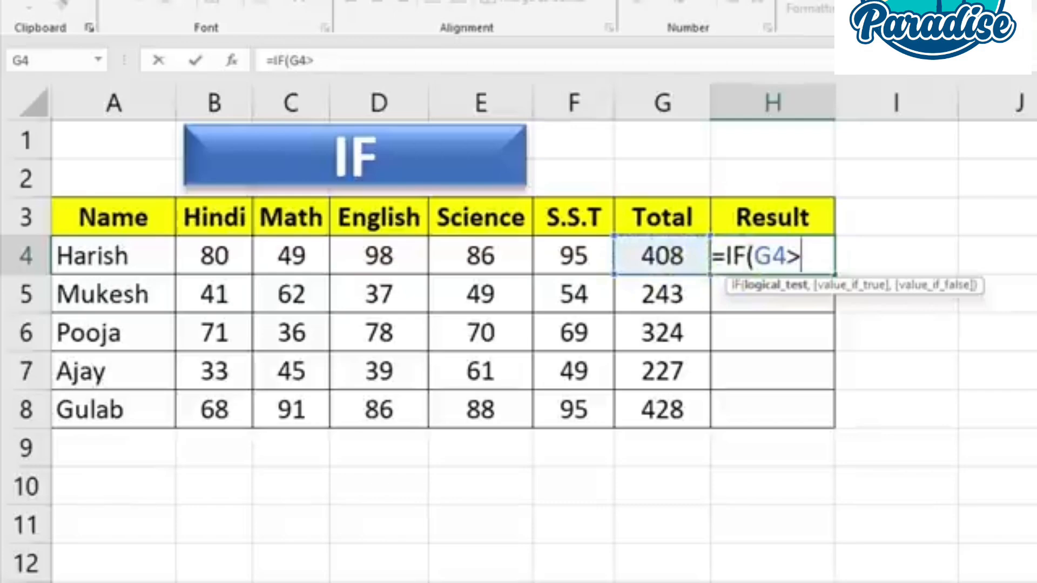
type("=250")
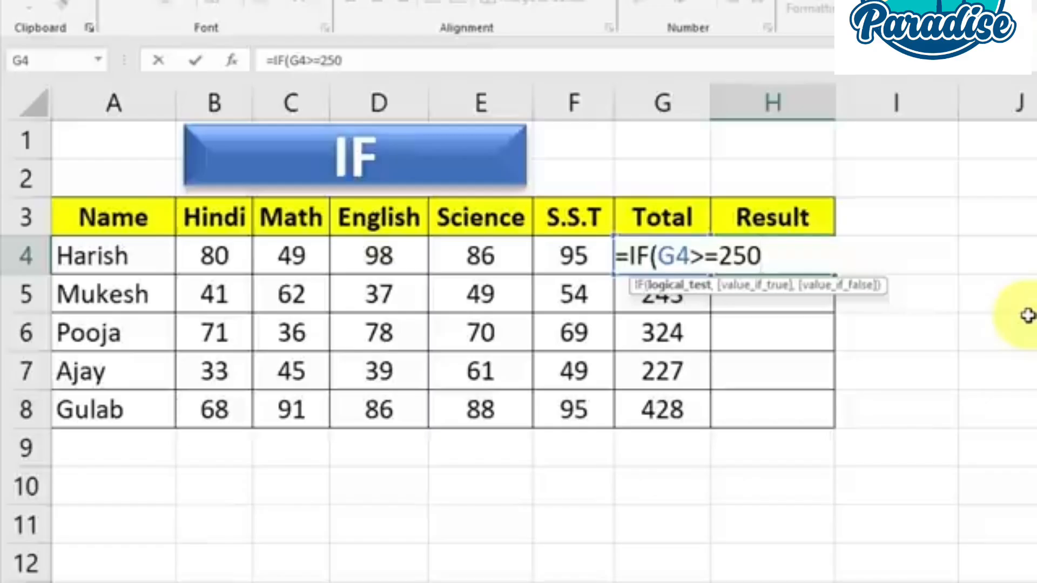
Complete the IF formula in H4 with "PASS" as the value if true and "FAIL" as the value if false
type(",")
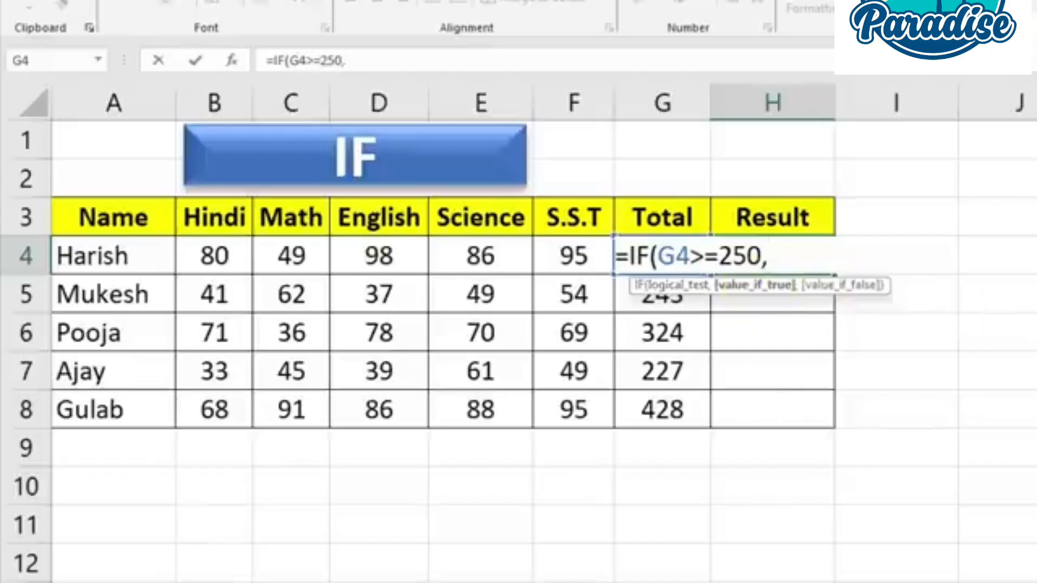
type("\"")
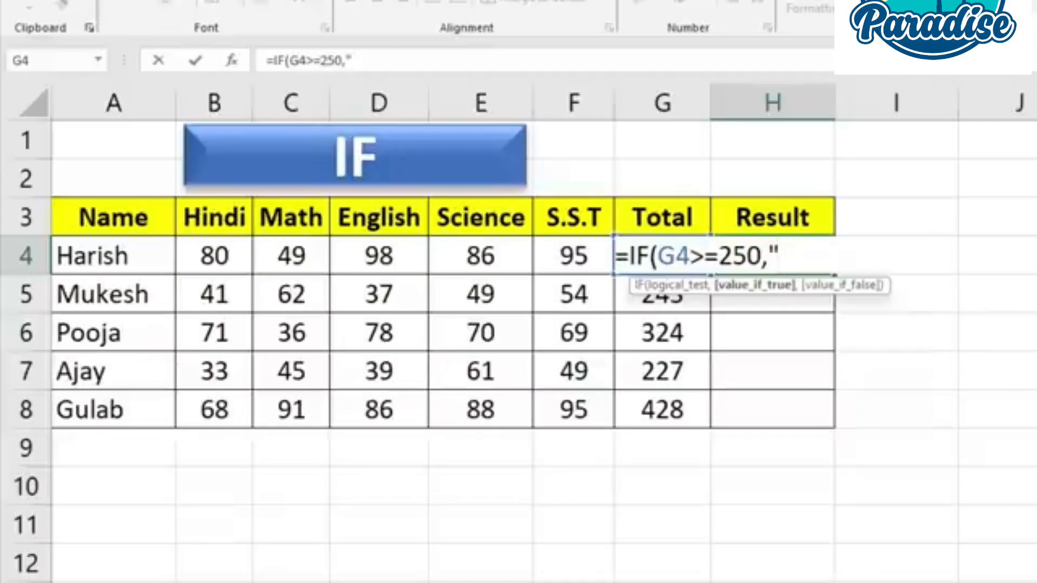
type("PAS")
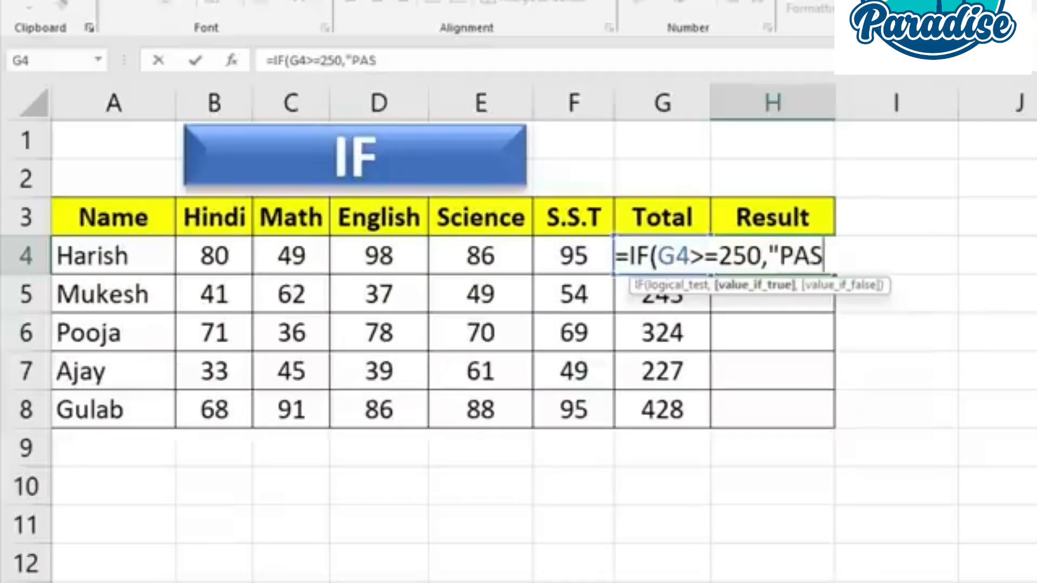
type("S\"")
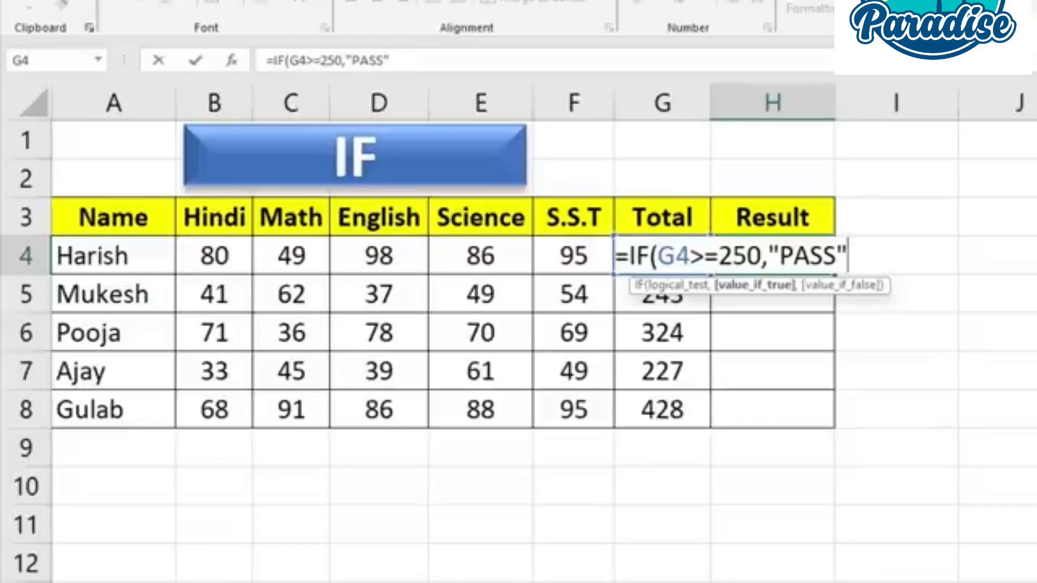
type(",")
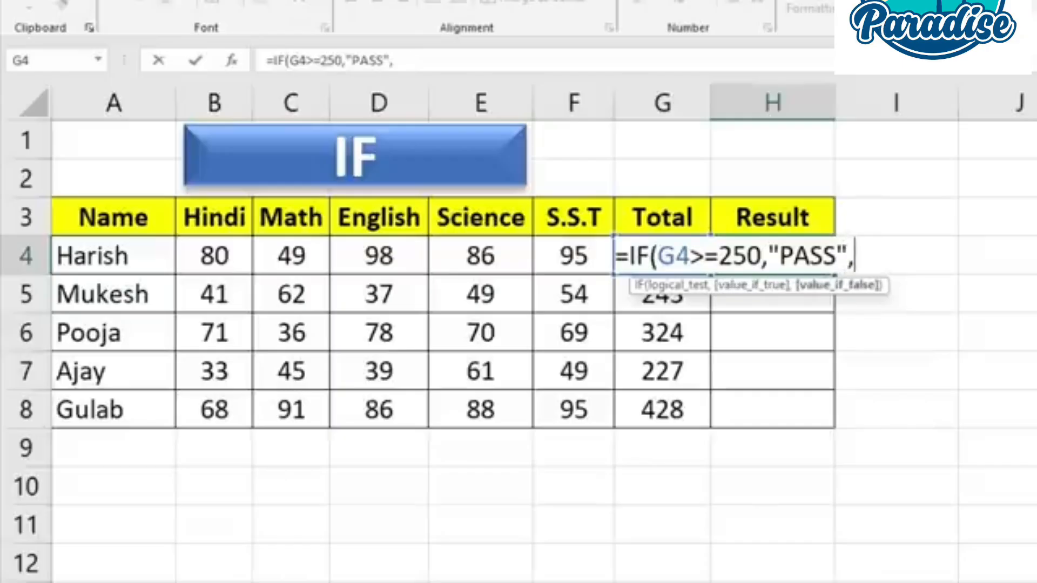
type("F")
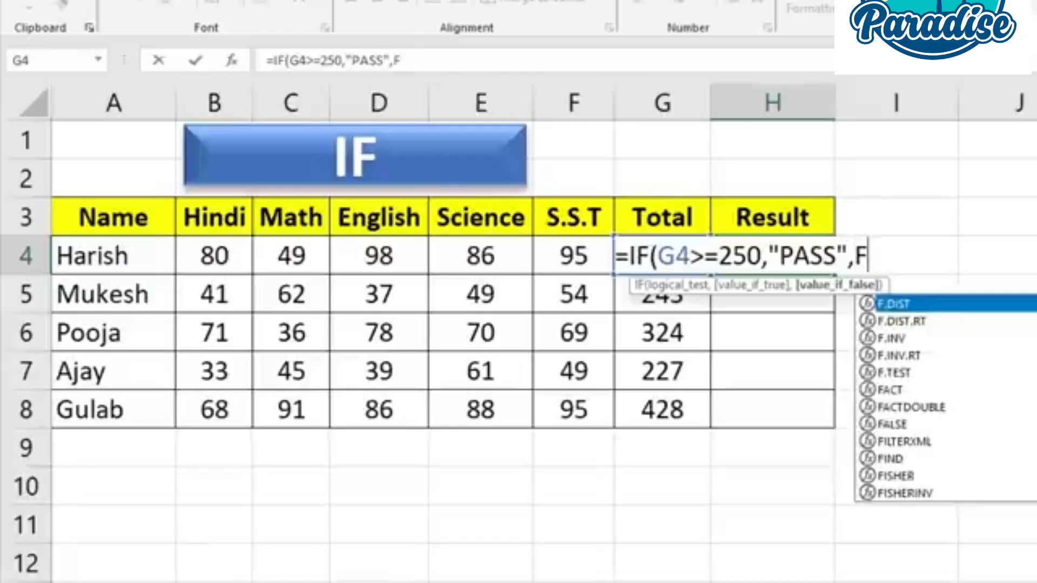
type("AIL")
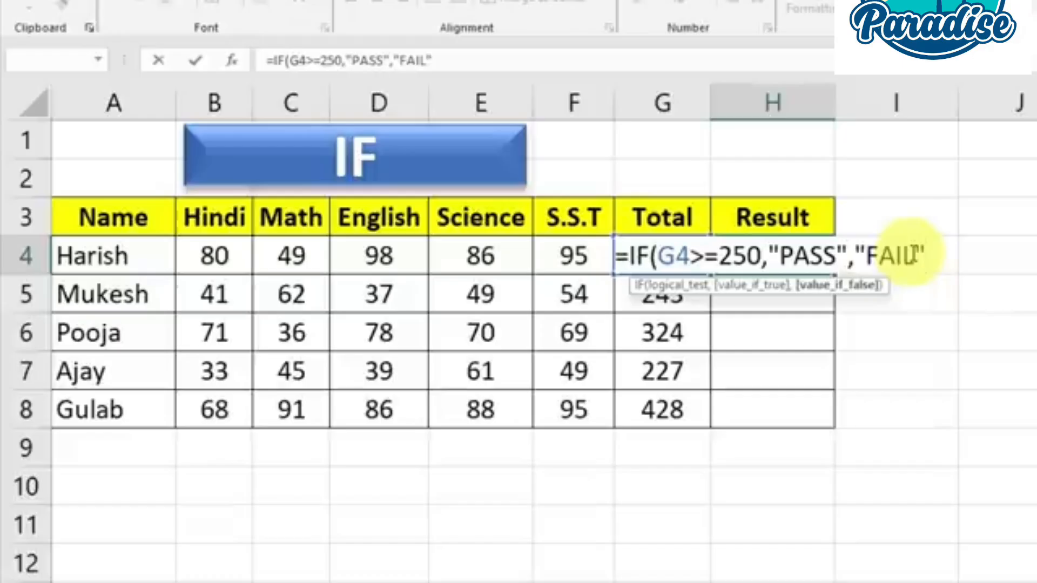
left_click(868, 254)
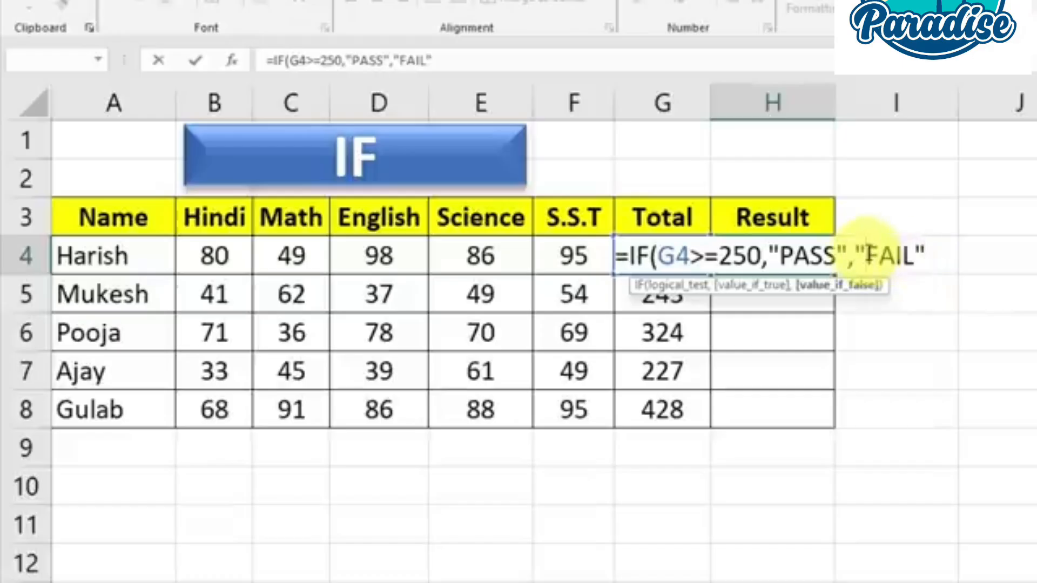
left_click(932, 255)
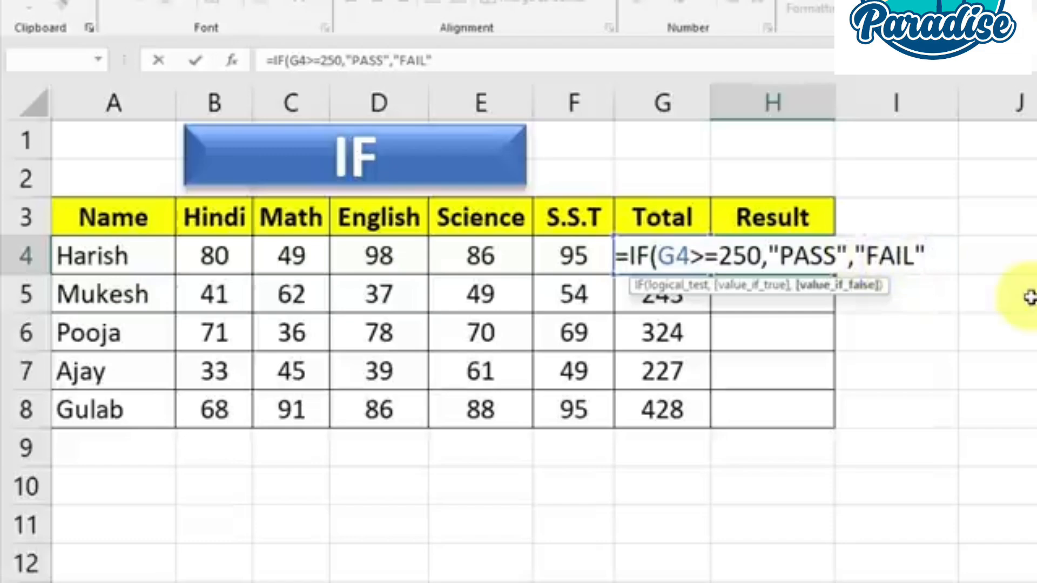
type(")")
key("Return")
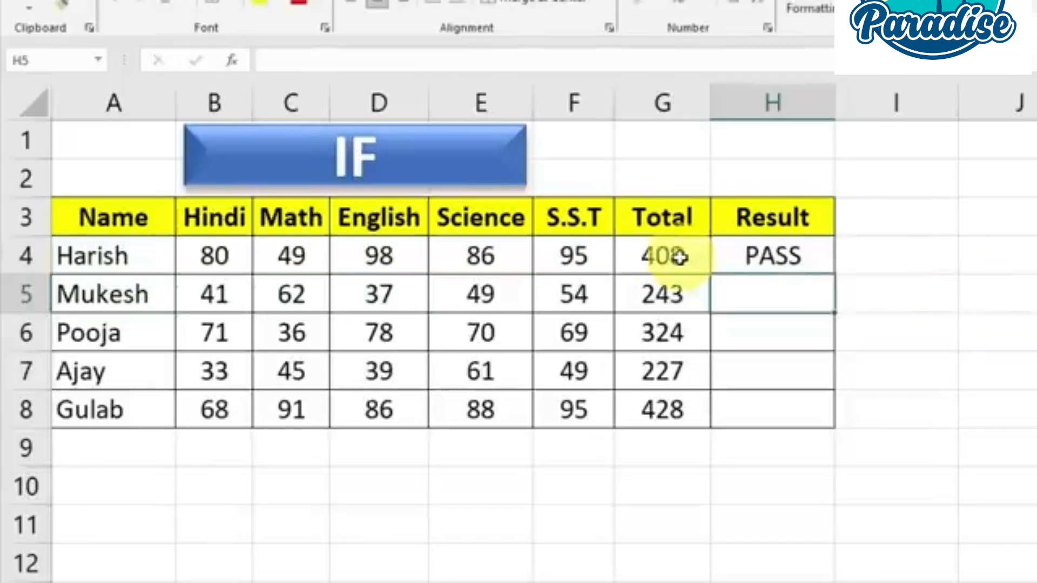
Compare the H4 result with the total in G4 and fill the IF formula down through H8
left_click(679, 258)
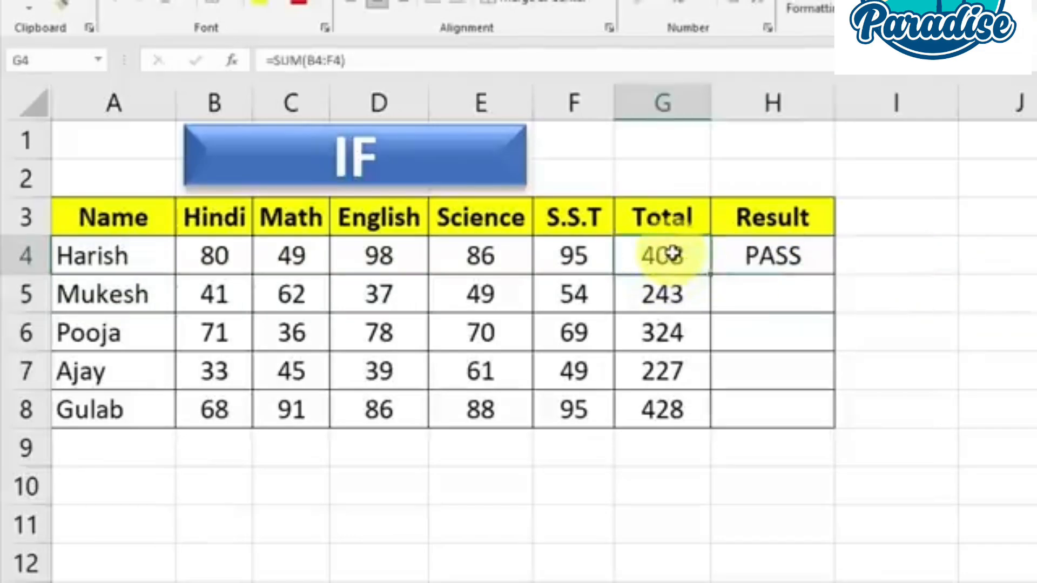
left_click(780, 260)
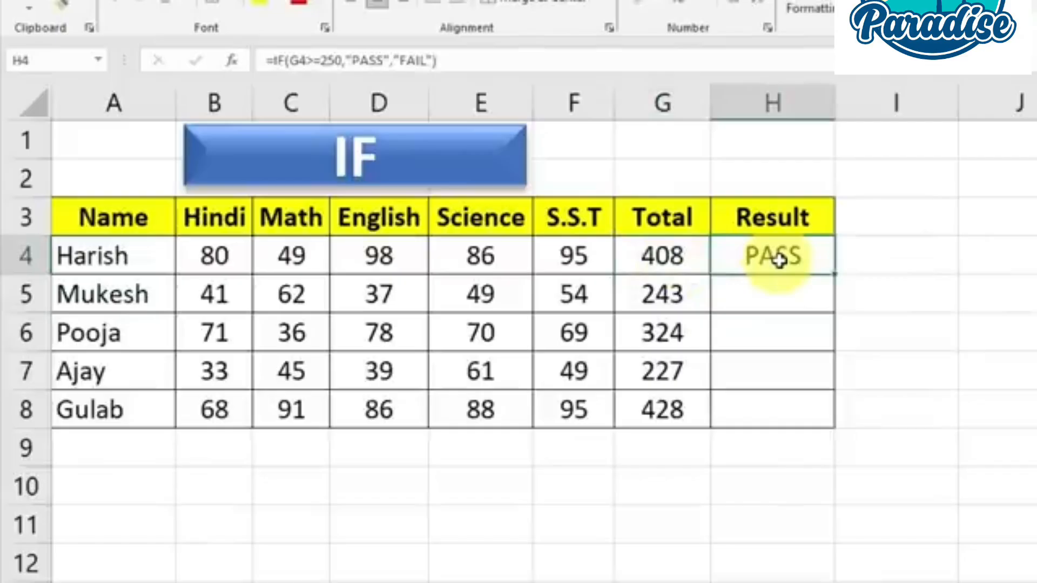
left_click_drag(836, 274, 829, 417)
Check the Result column against the totals in G5 and G7, and review the IF formula in H4
left_click(666, 295)
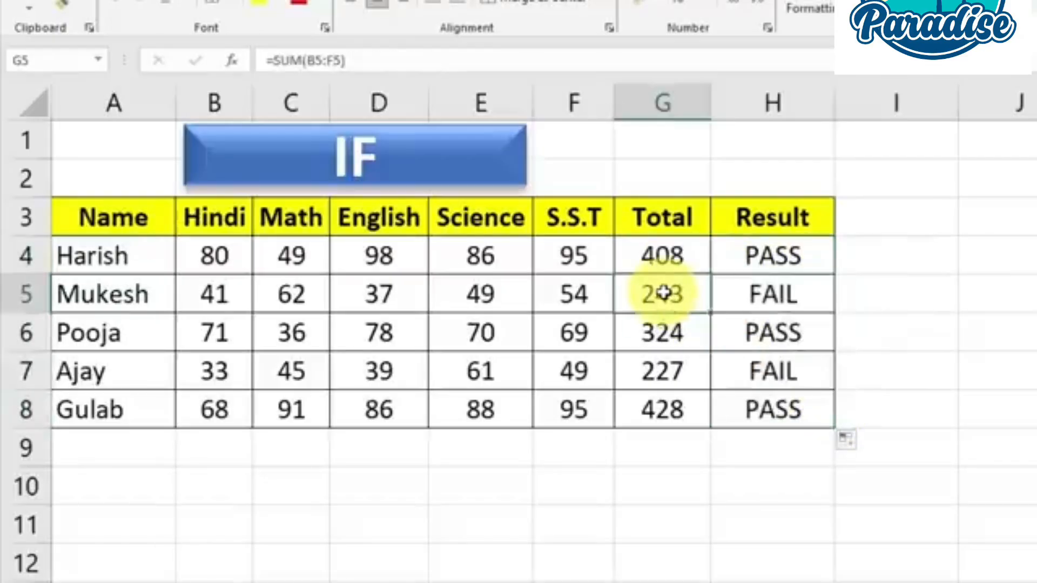
left_click(678, 376)
left_click(772, 371)
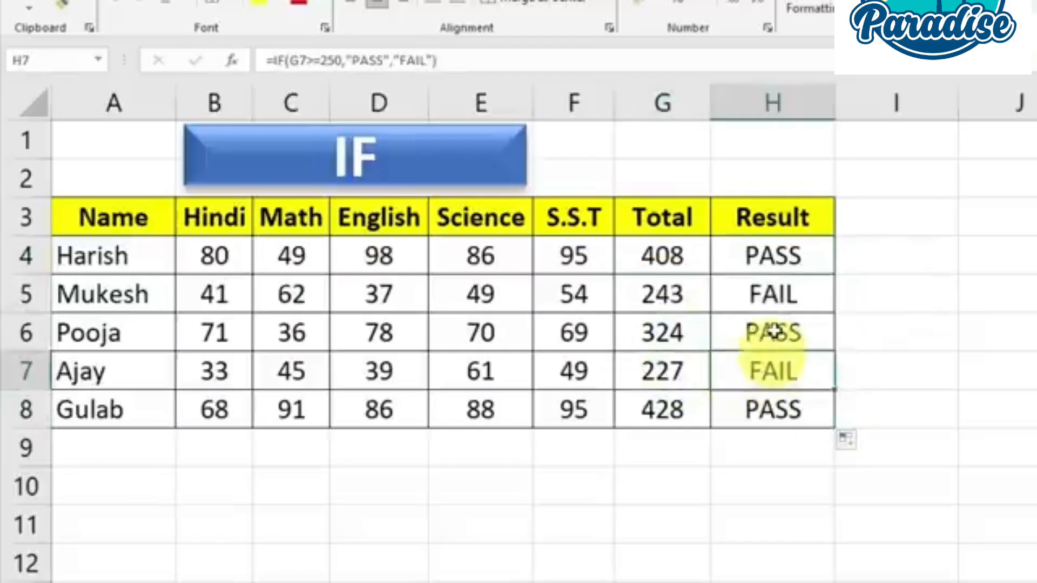
left_click(777, 296)
double_click(765, 256)
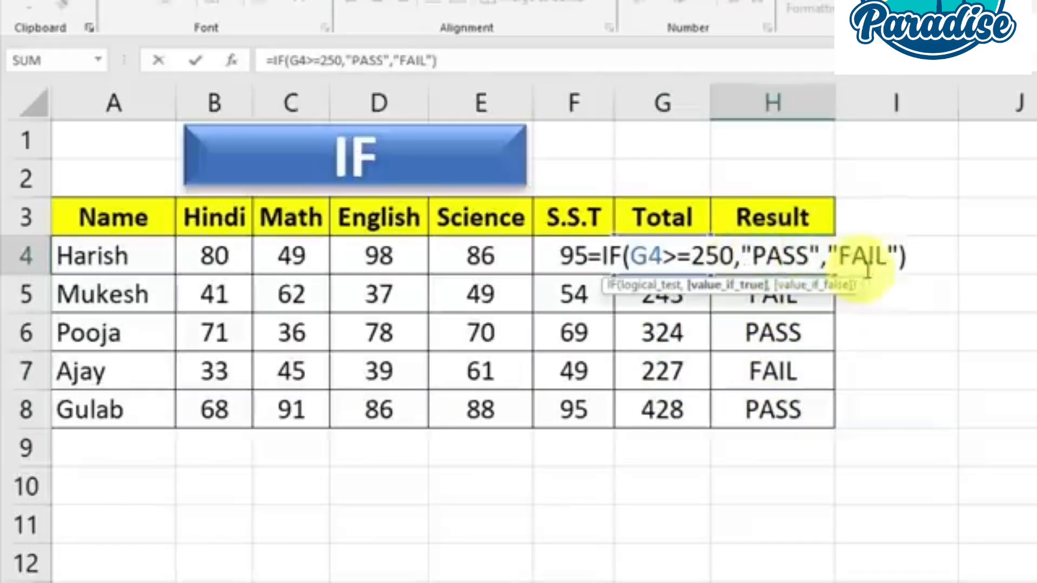
left_click(912, 256)
key("Return")
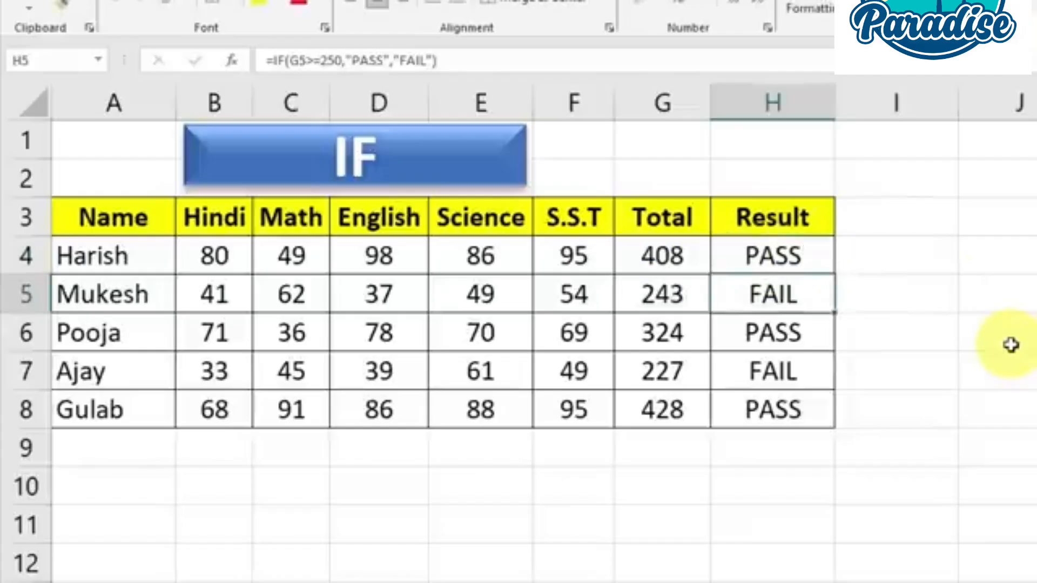
left_click(783, 258)
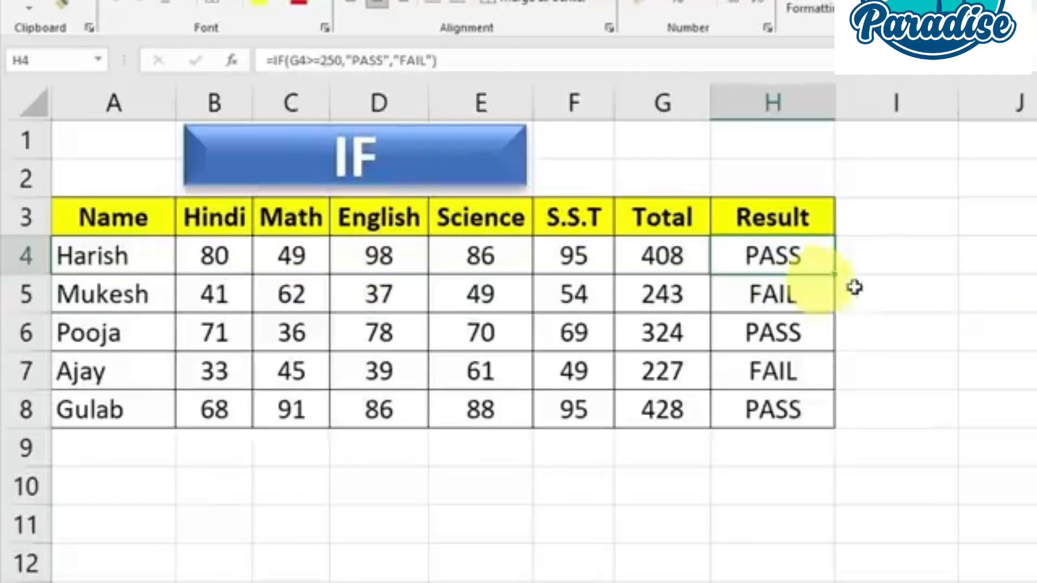
left_click(926, 291)
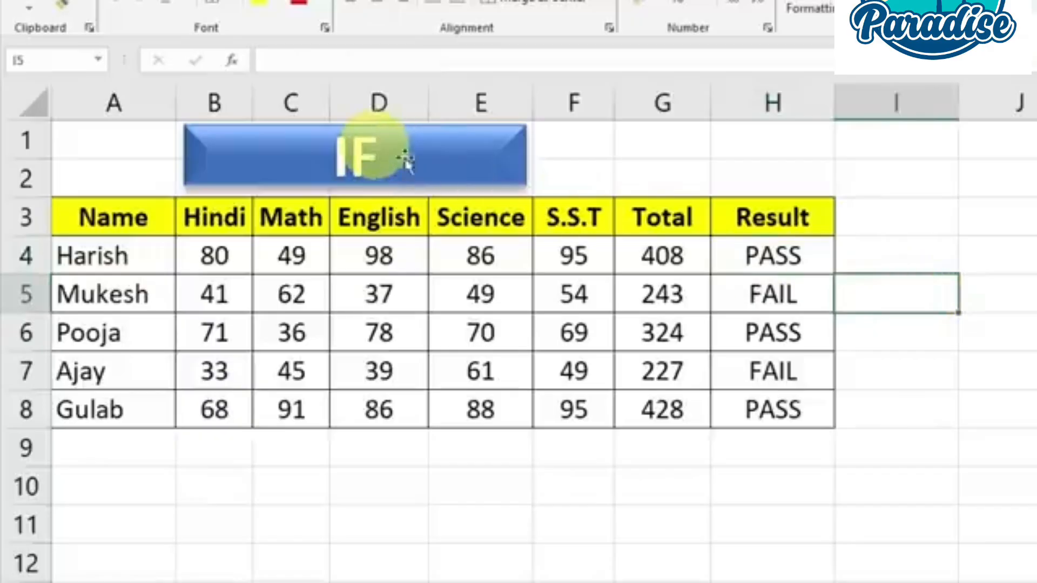
left_click(941, 344)
left_click(987, 308)
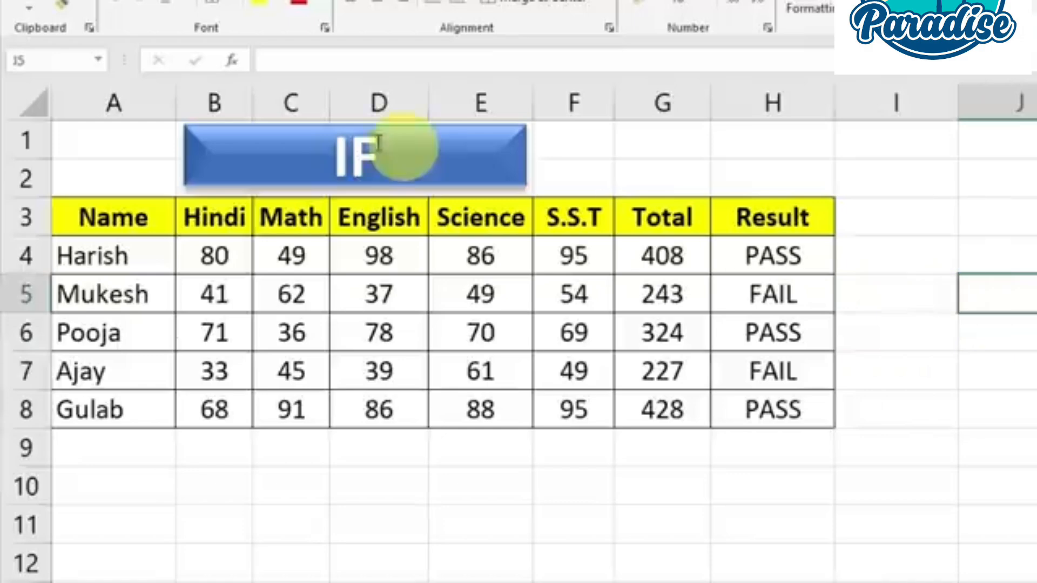
left_click(996, 248)
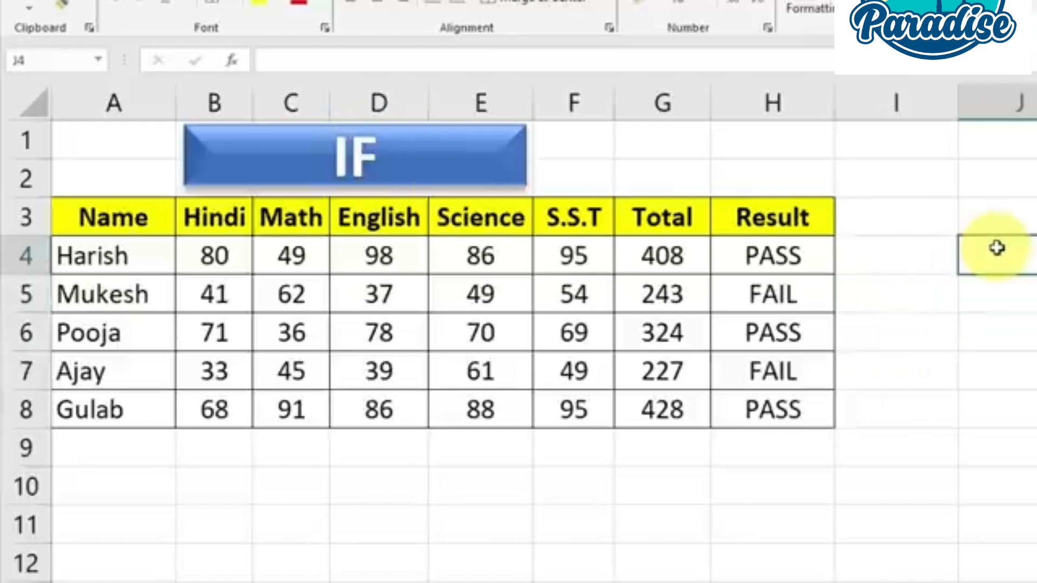